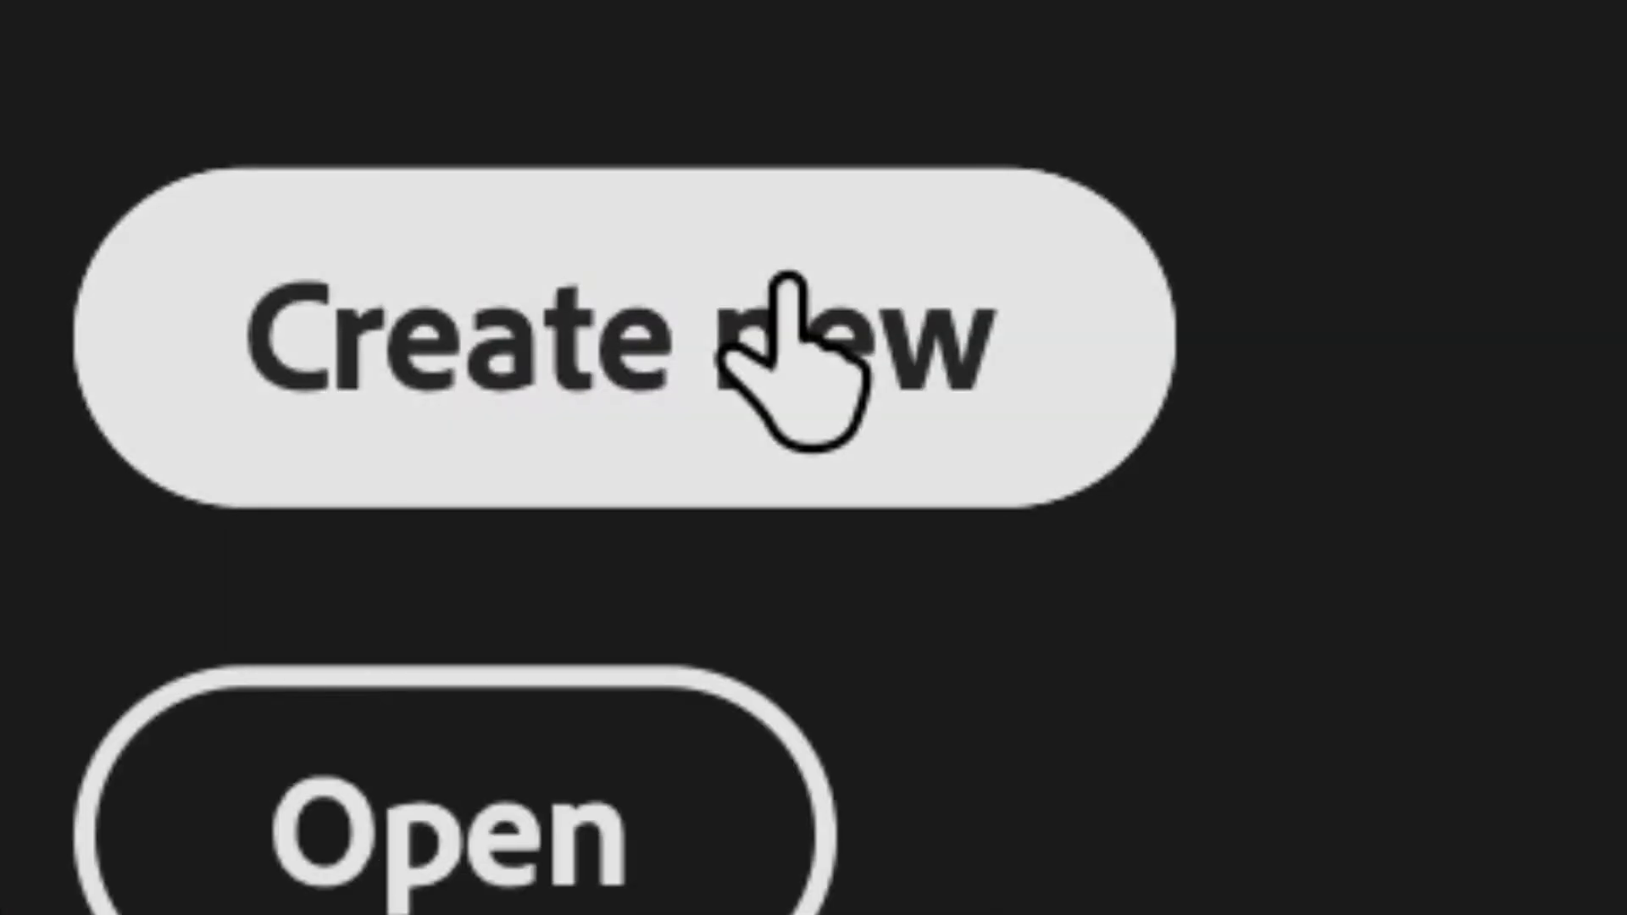
Step: Start a new document named Ocean with a width of 5 in and a height of 5 in
{"action": "left_click", "coordinate": [786, 283]}
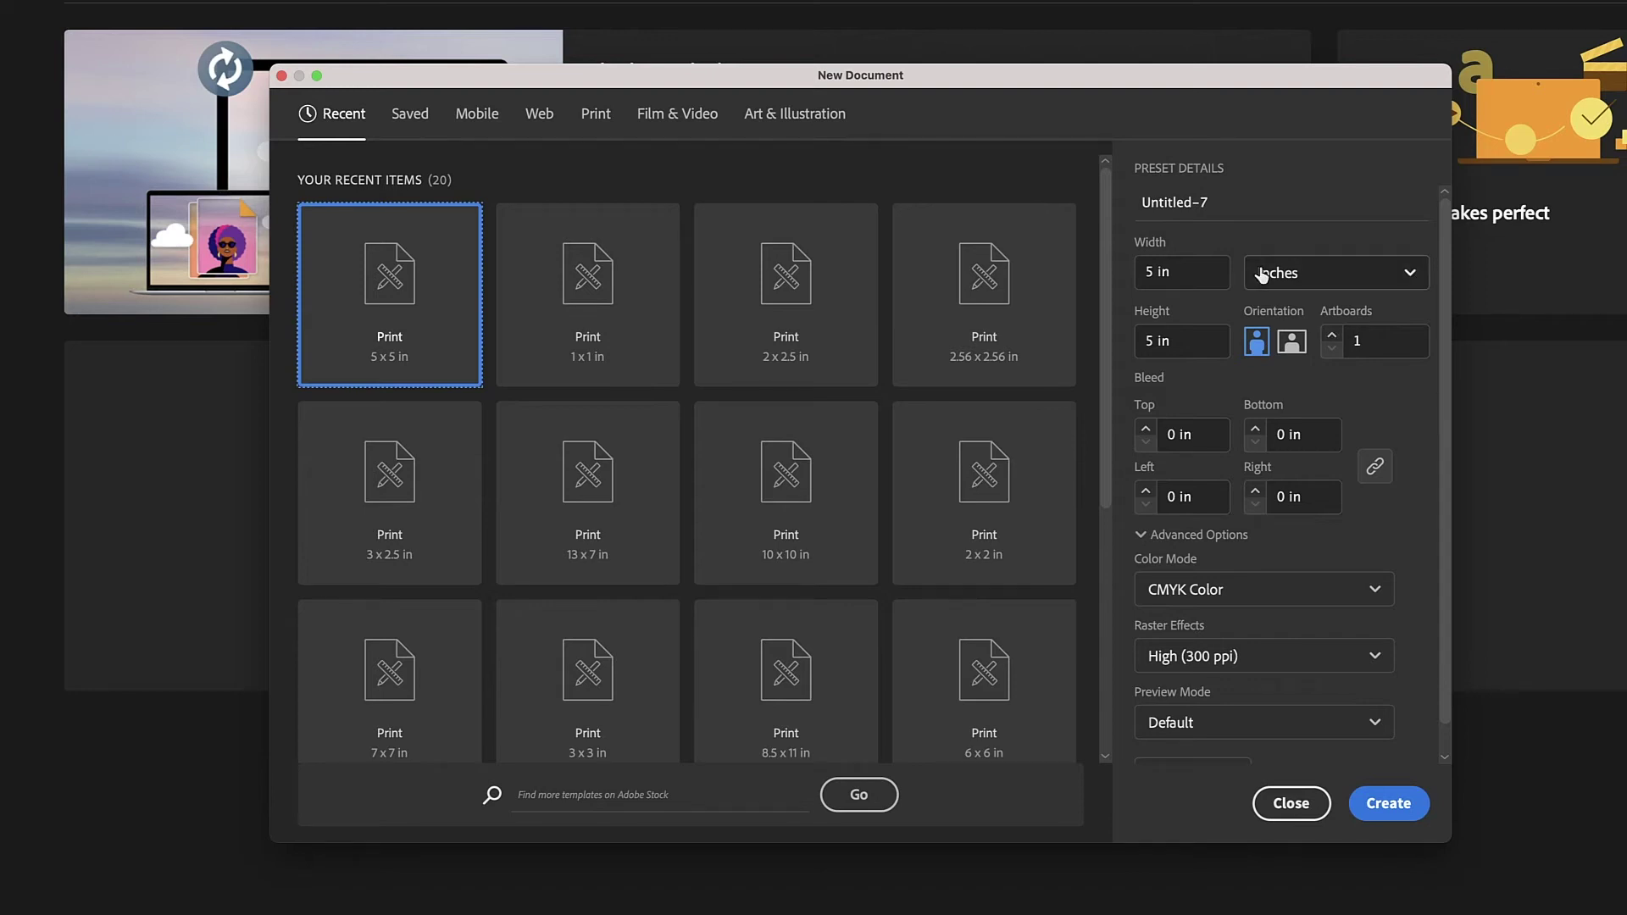
{"action": "left_click", "coordinate": [1203, 203]}
{"action": "left_click_drag", "start_coordinate": [1222, 198], "coordinate": [1049, 179]}
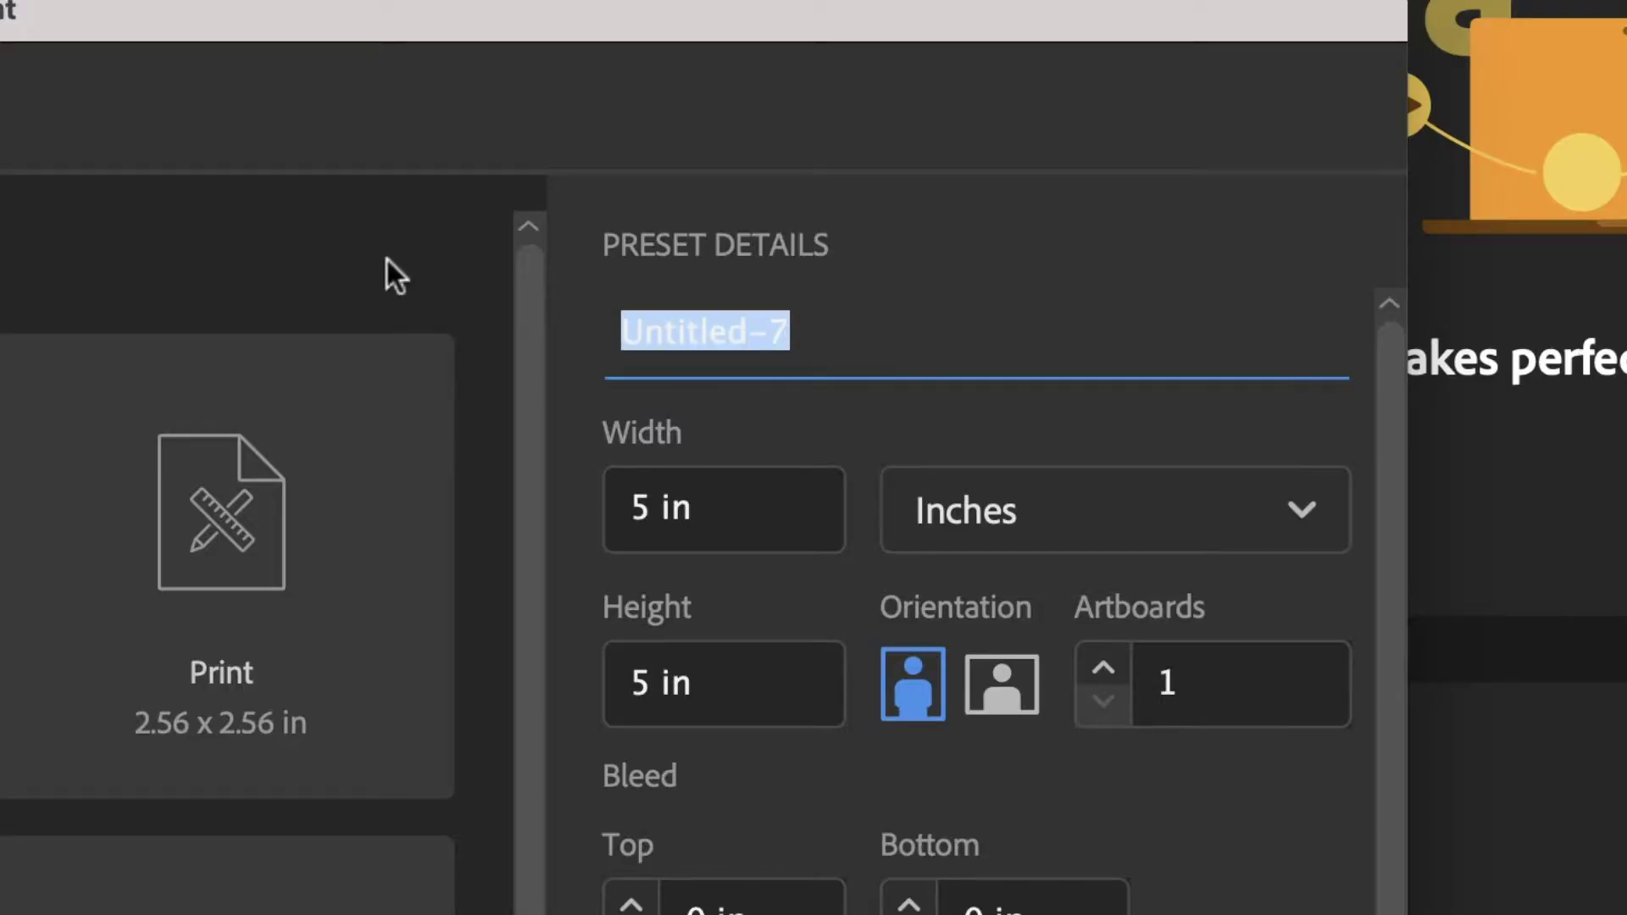
{"action": "key", "text": "BackSpace"}
{"action": "type", "text": "Ocean"}
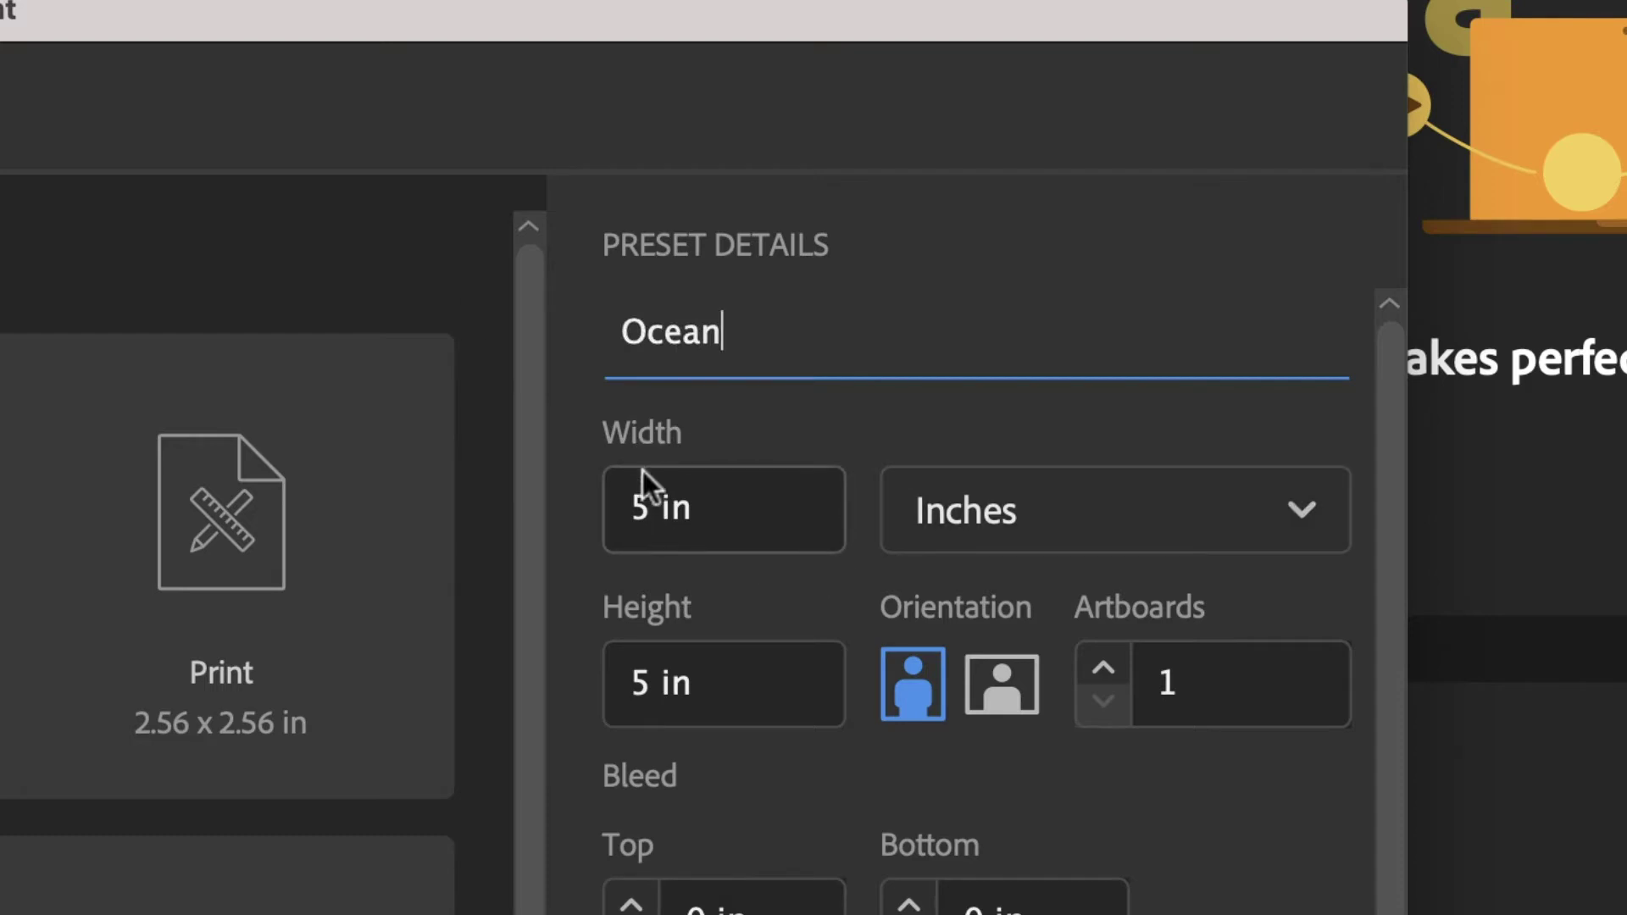
{"action": "key", "text": "Tab"}
{"action": "left_click", "coordinate": [724, 542]}
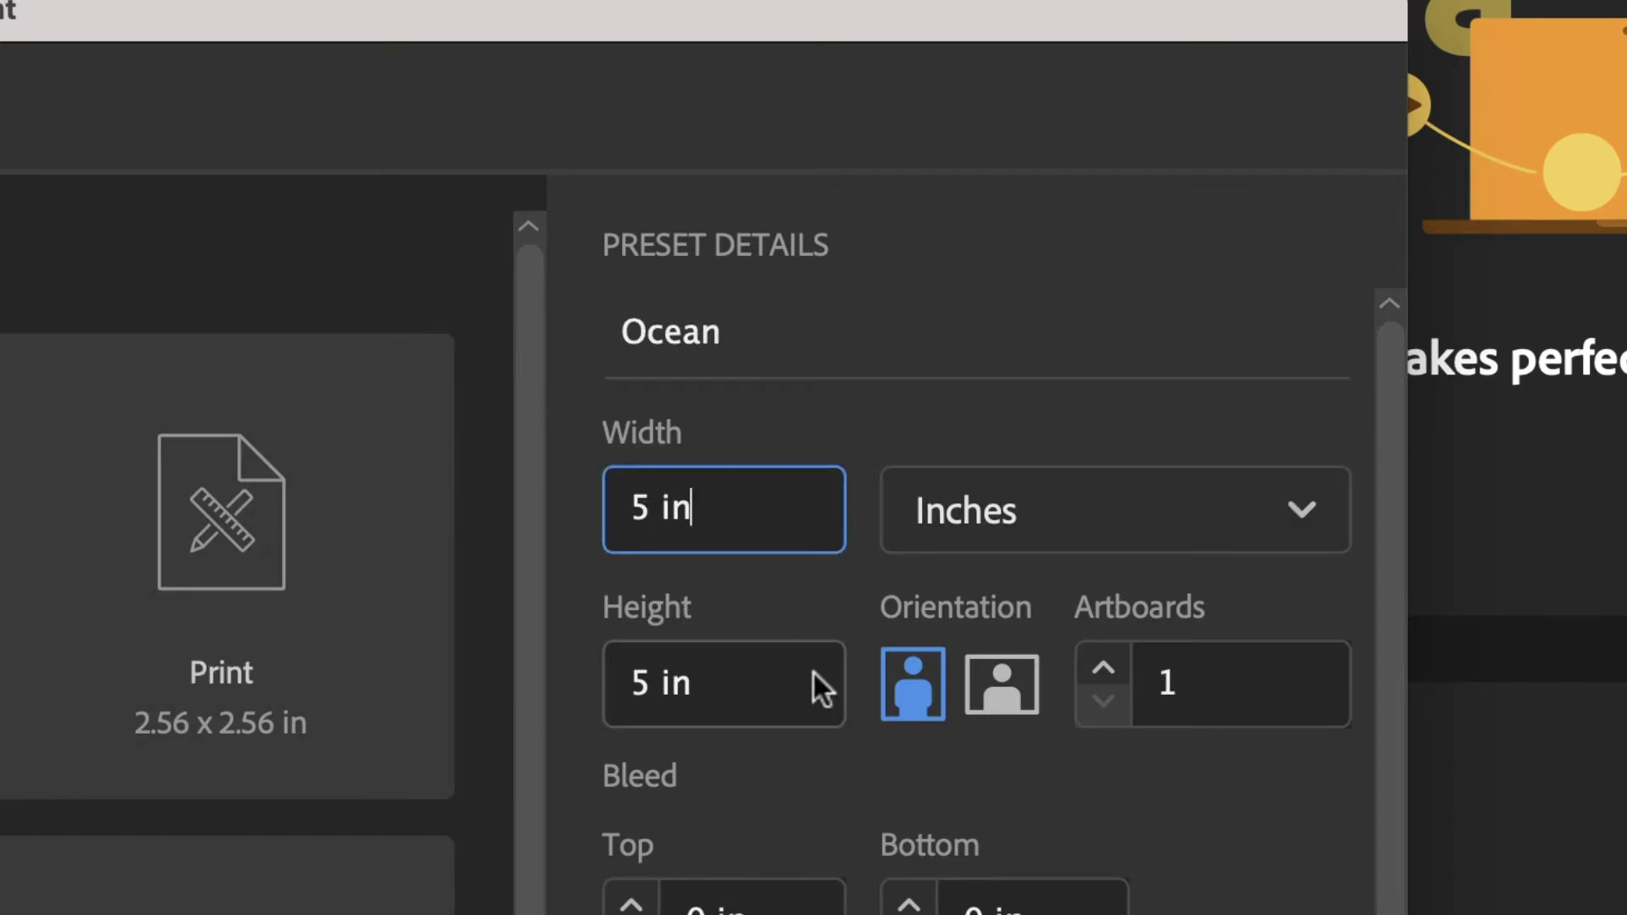
{"action": "left_click", "coordinate": [730, 681]}
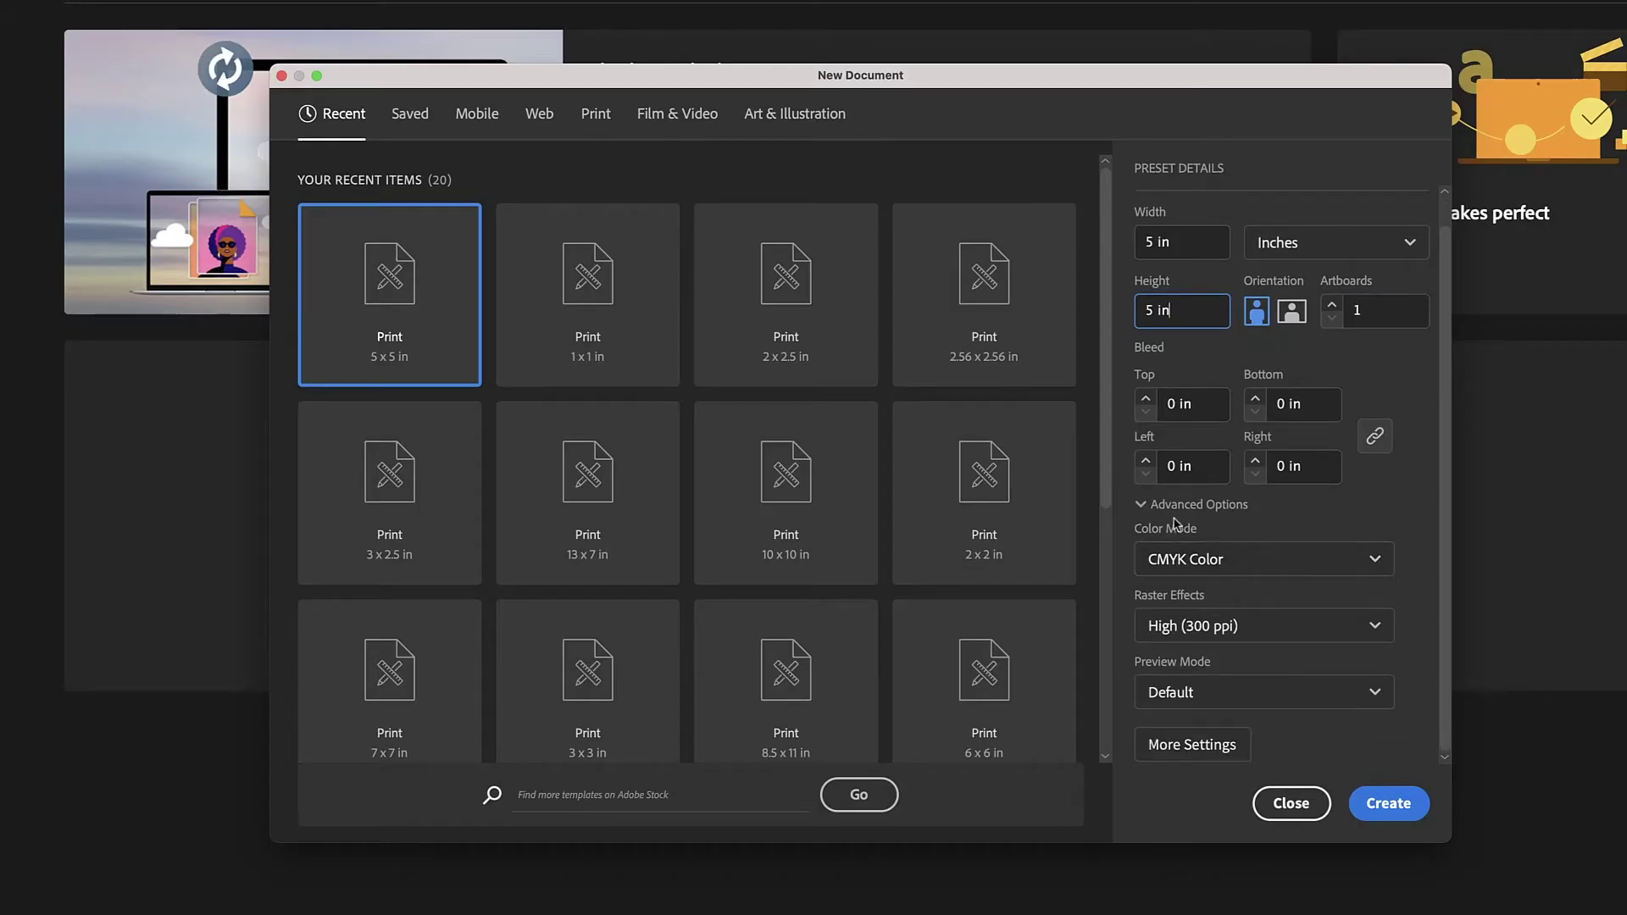
Step: Choose CMYK Color as the color mode and create the document
{"action": "left_click", "coordinate": [1238, 558]}
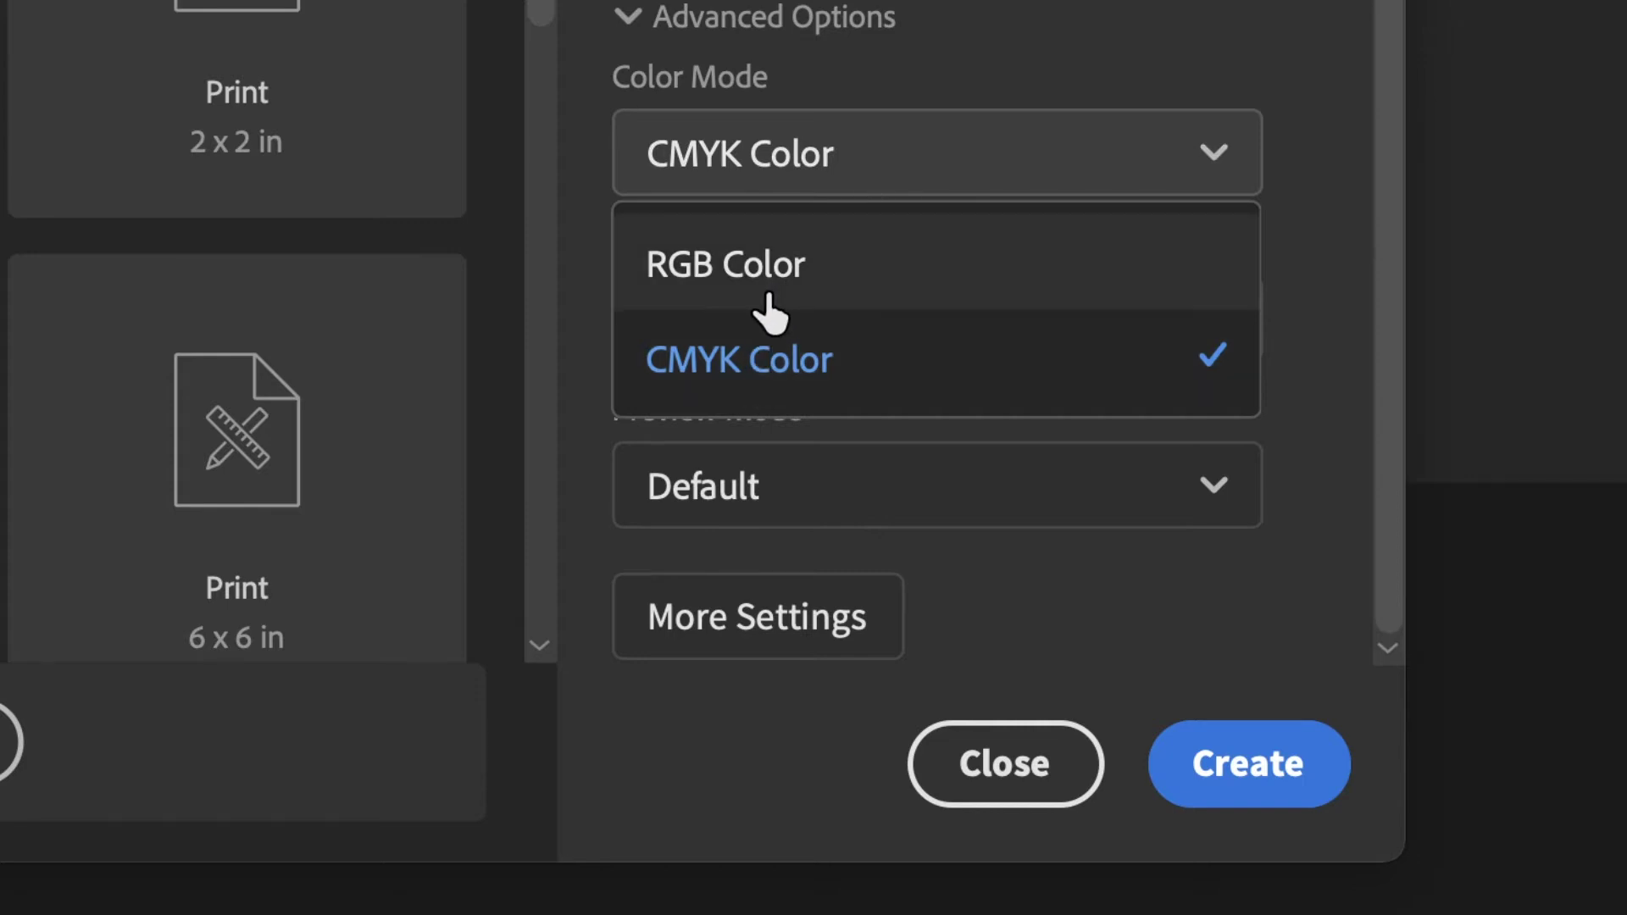
{"action": "left_click", "coordinate": [763, 356]}
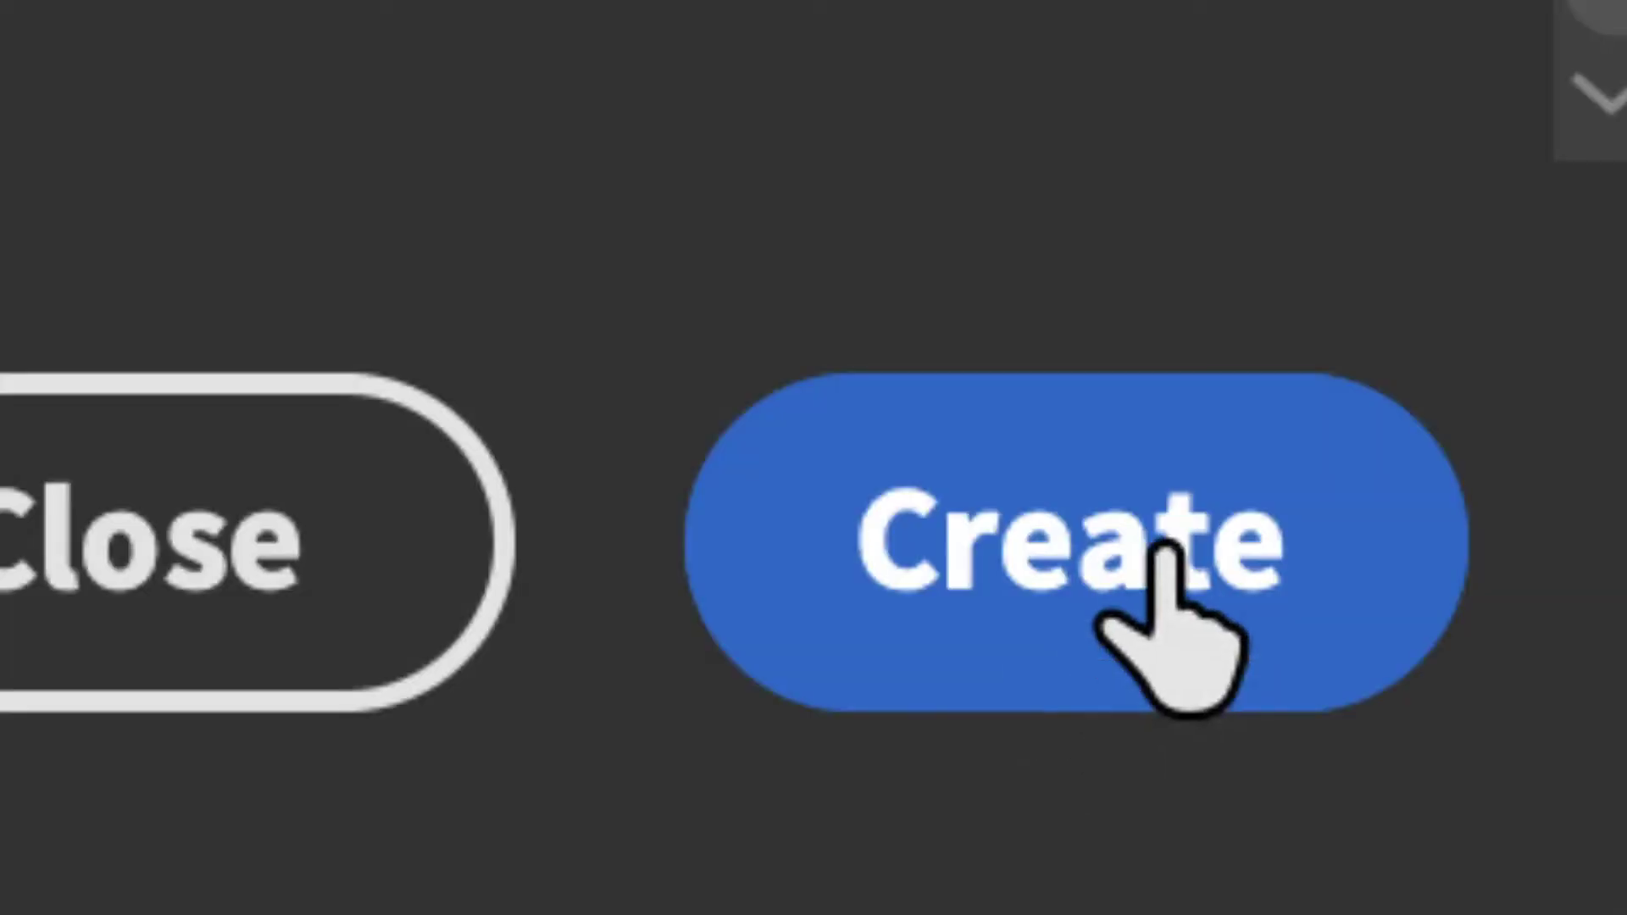
{"action": "left_click", "coordinate": [1165, 555]}
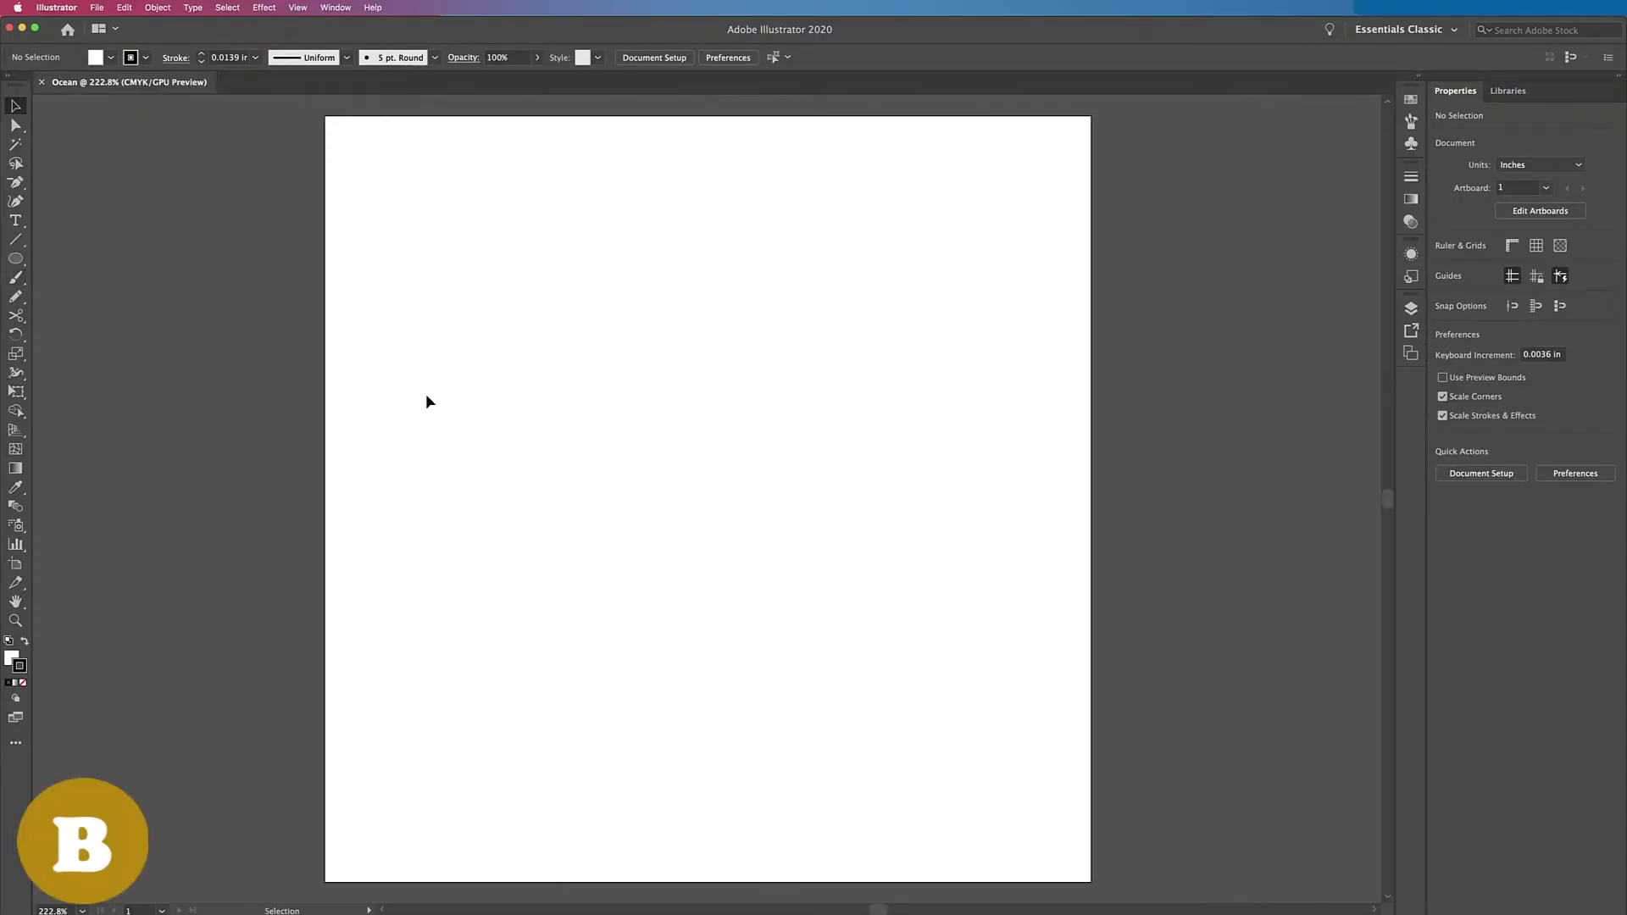
Step: Paint a freehand stroke across the upper half of the artboard with the Paintbrush tool
{"action": "key", "text": "b"}
{"action": "mouse_move", "coordinate": [394, 444]}
{"action": "left_mouse_down"}
{"action": "mouse_move", "coordinate": [417, 390]}
{"action": "mouse_move", "coordinate": [517, 381]}
{"action": "mouse_move", "coordinate": [615, 490]}
{"action": "mouse_move", "coordinate": [798, 464]}
{"action": "mouse_move", "coordinate": [802, 373]}
{"action": "left_mouse_up"}
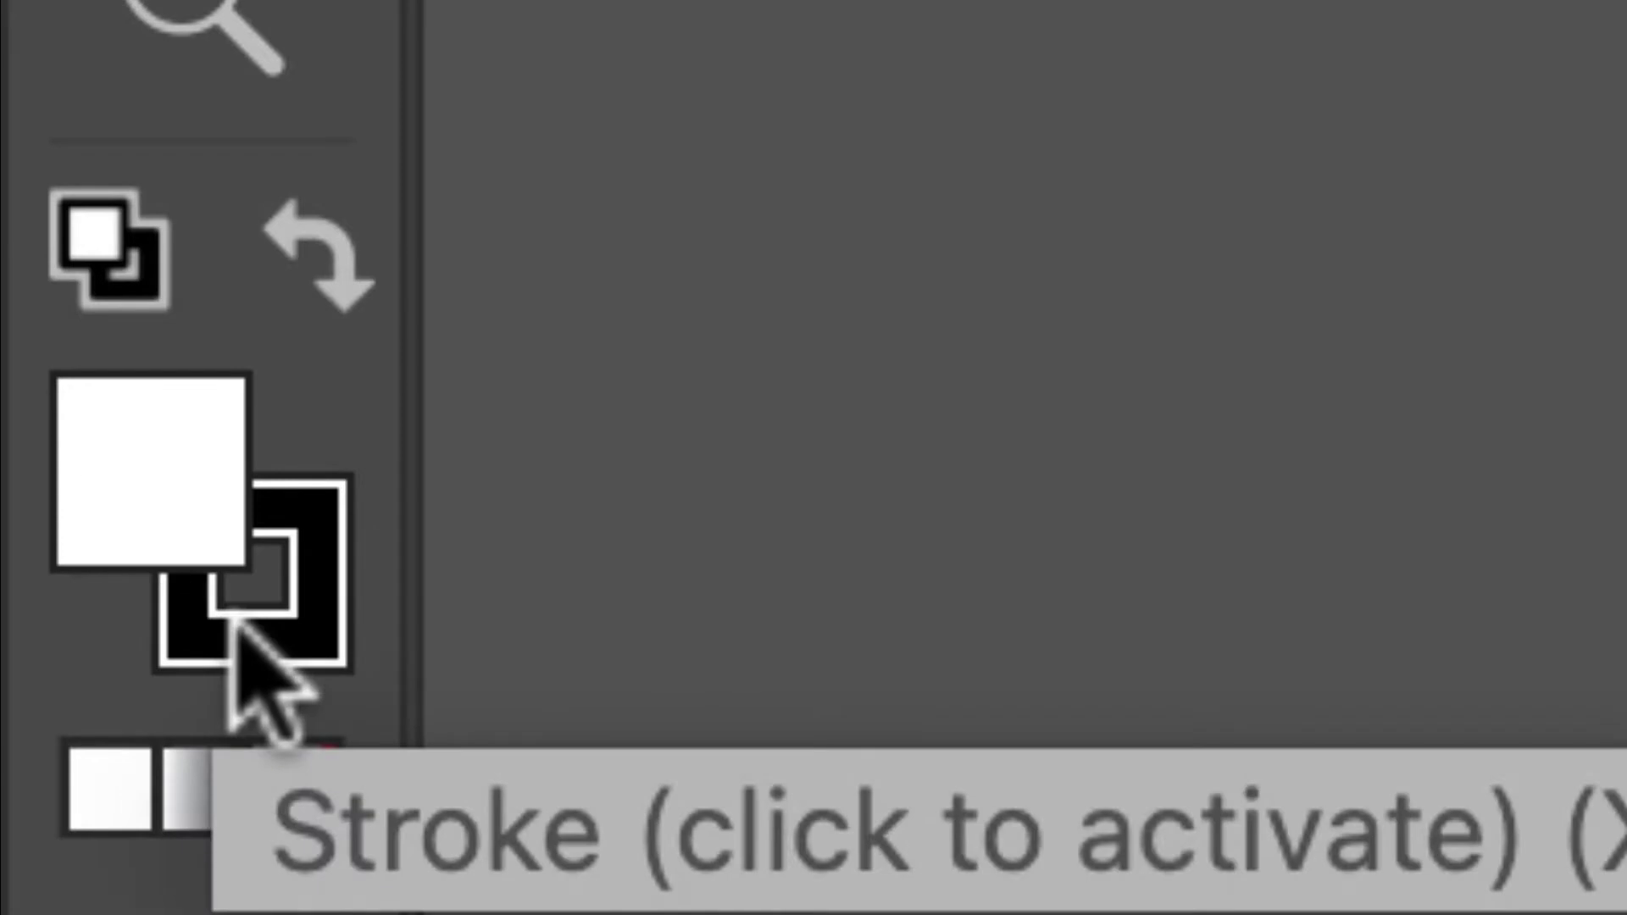
Step: Alternate the active color between stroke and fill, set the stroke to None, and make the fill active
{"action": "left_click", "coordinate": [237, 631]}
{"action": "left_click", "coordinate": [98, 508]}
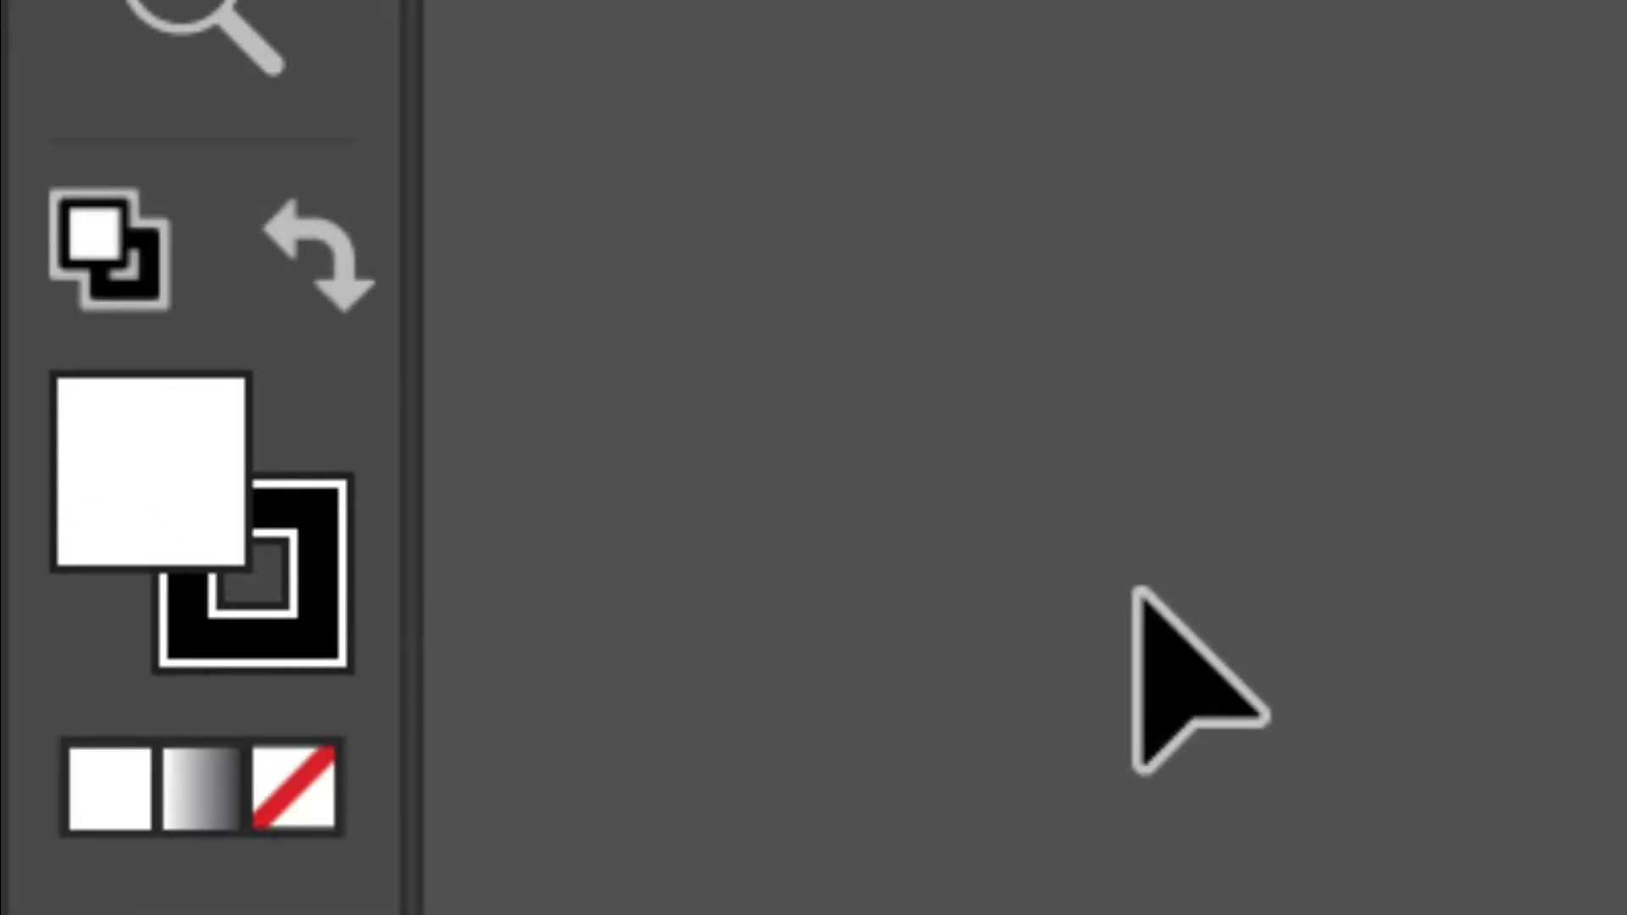
{"action": "key", "text": "x"}
{"action": "key", "text": "x"}
{"action": "key", "text": "x"}
{"action": "key", "text": "x"}
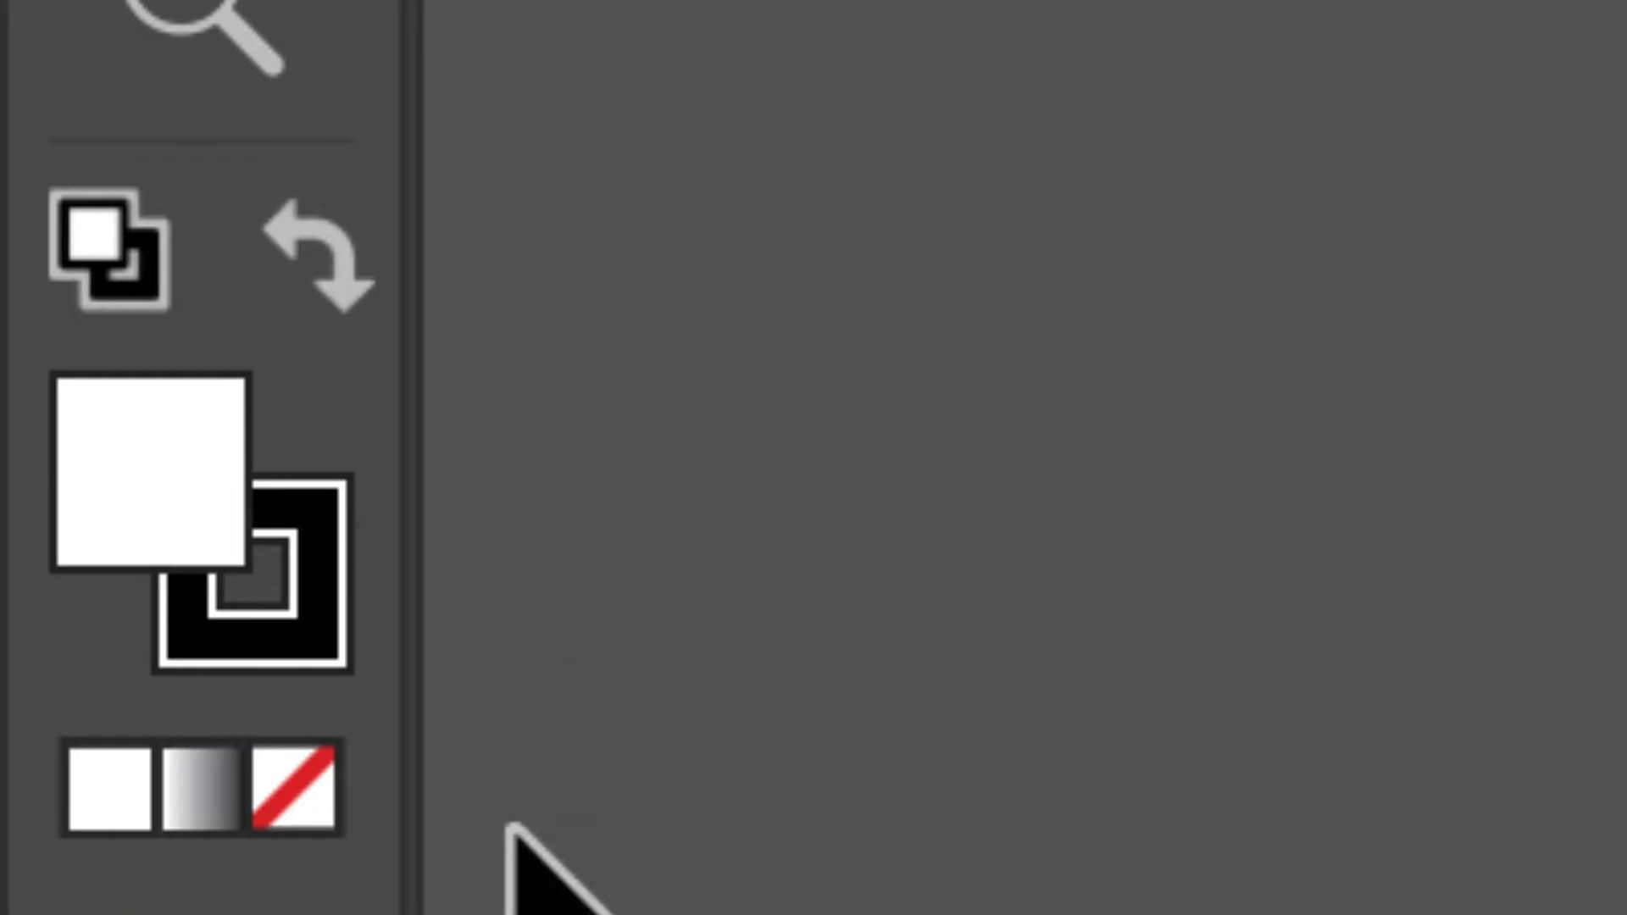
{"action": "left_click", "coordinate": [254, 635]}
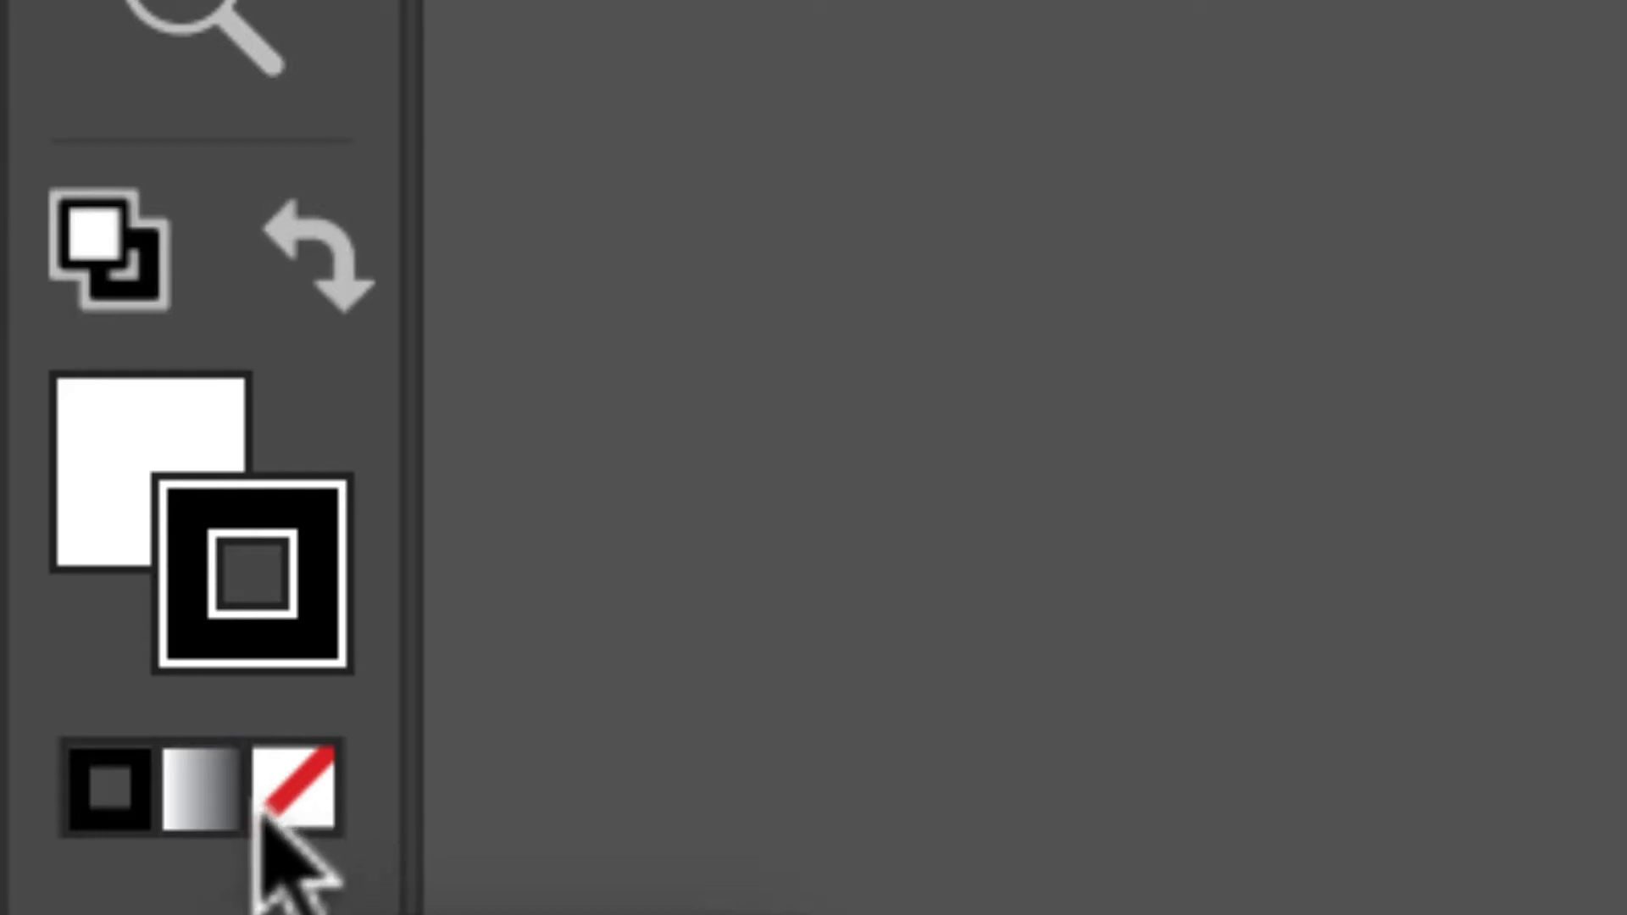
{"action": "left_click", "coordinate": [253, 793]}
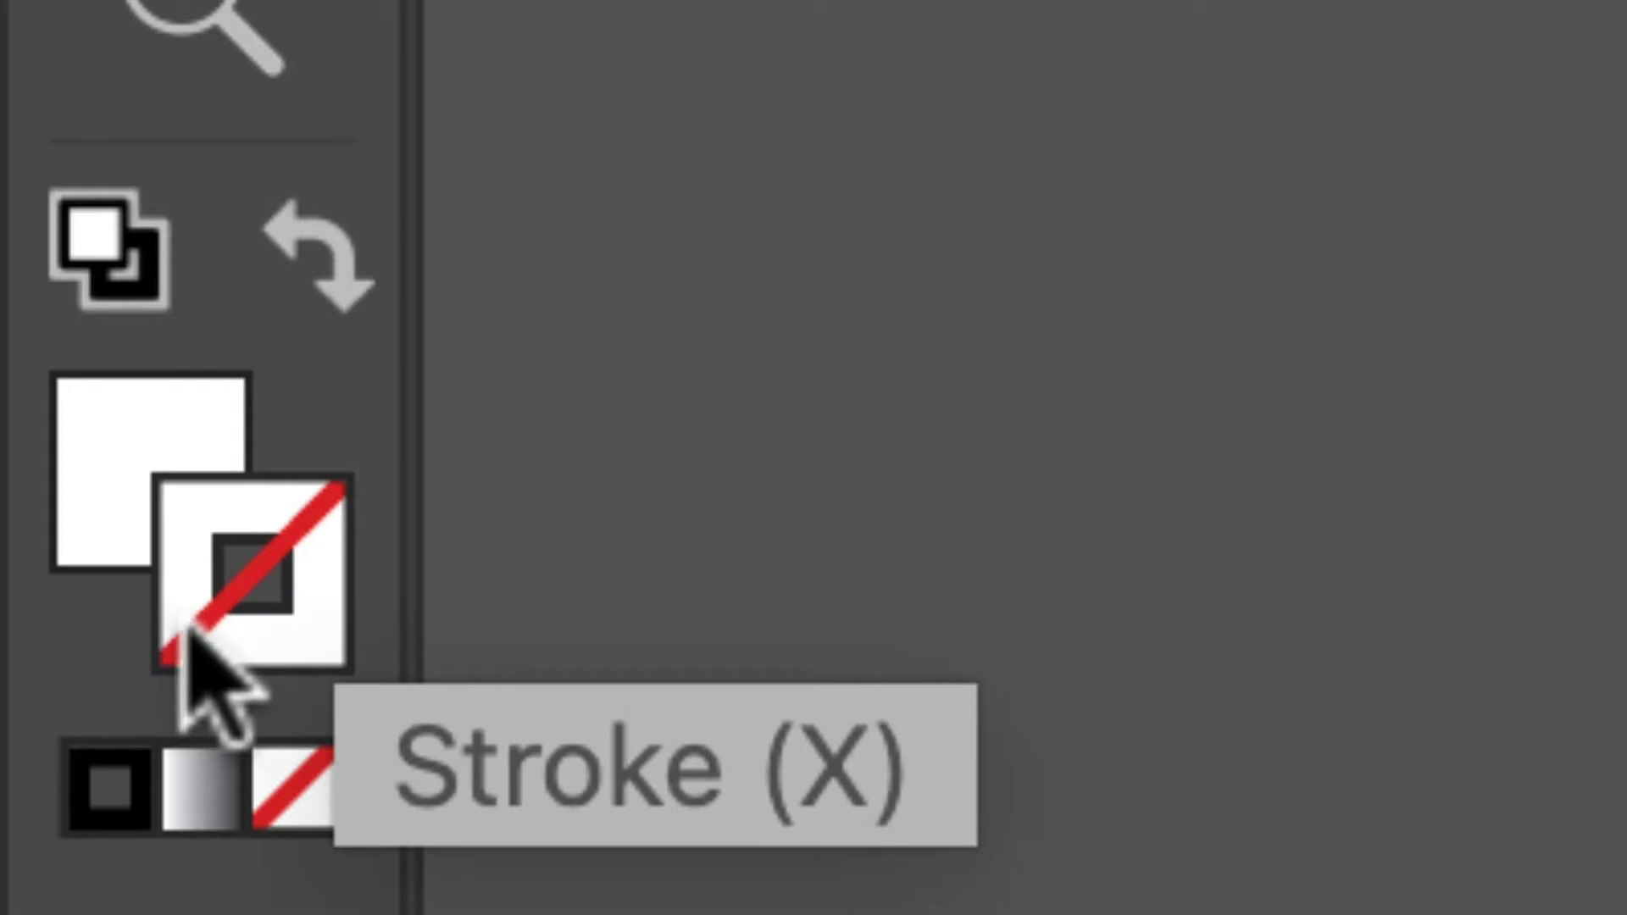
{"action": "left_click", "coordinate": [108, 436]}
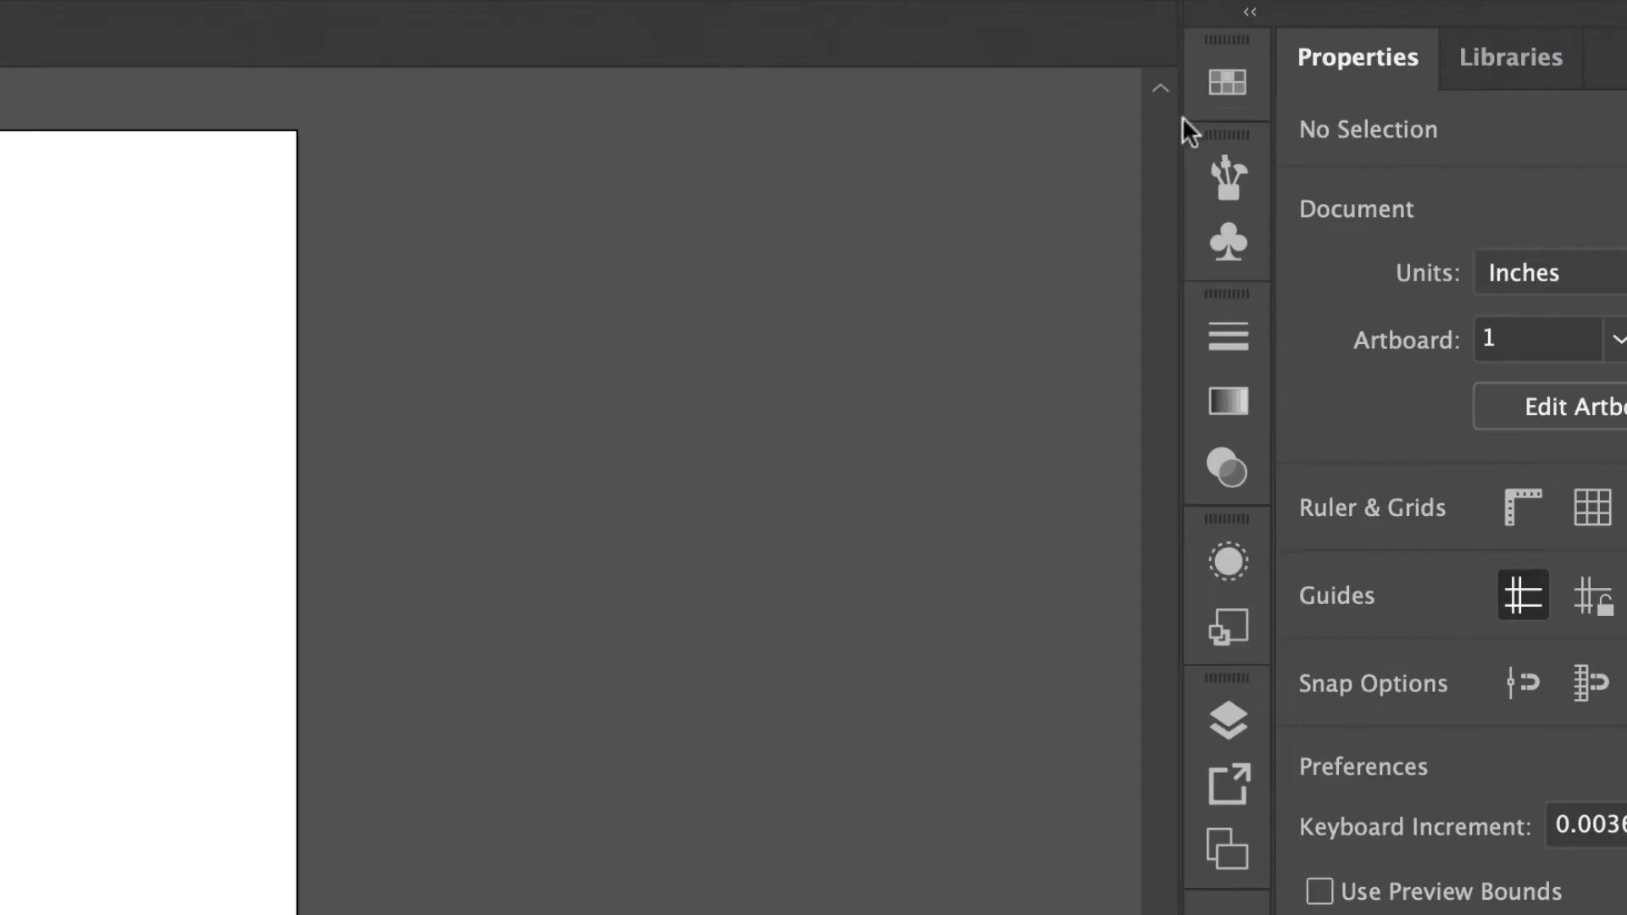
Step: Open the Swatches panel and detach it from the dock as a floating panel
{"action": "left_click", "coordinate": [1228, 85]}
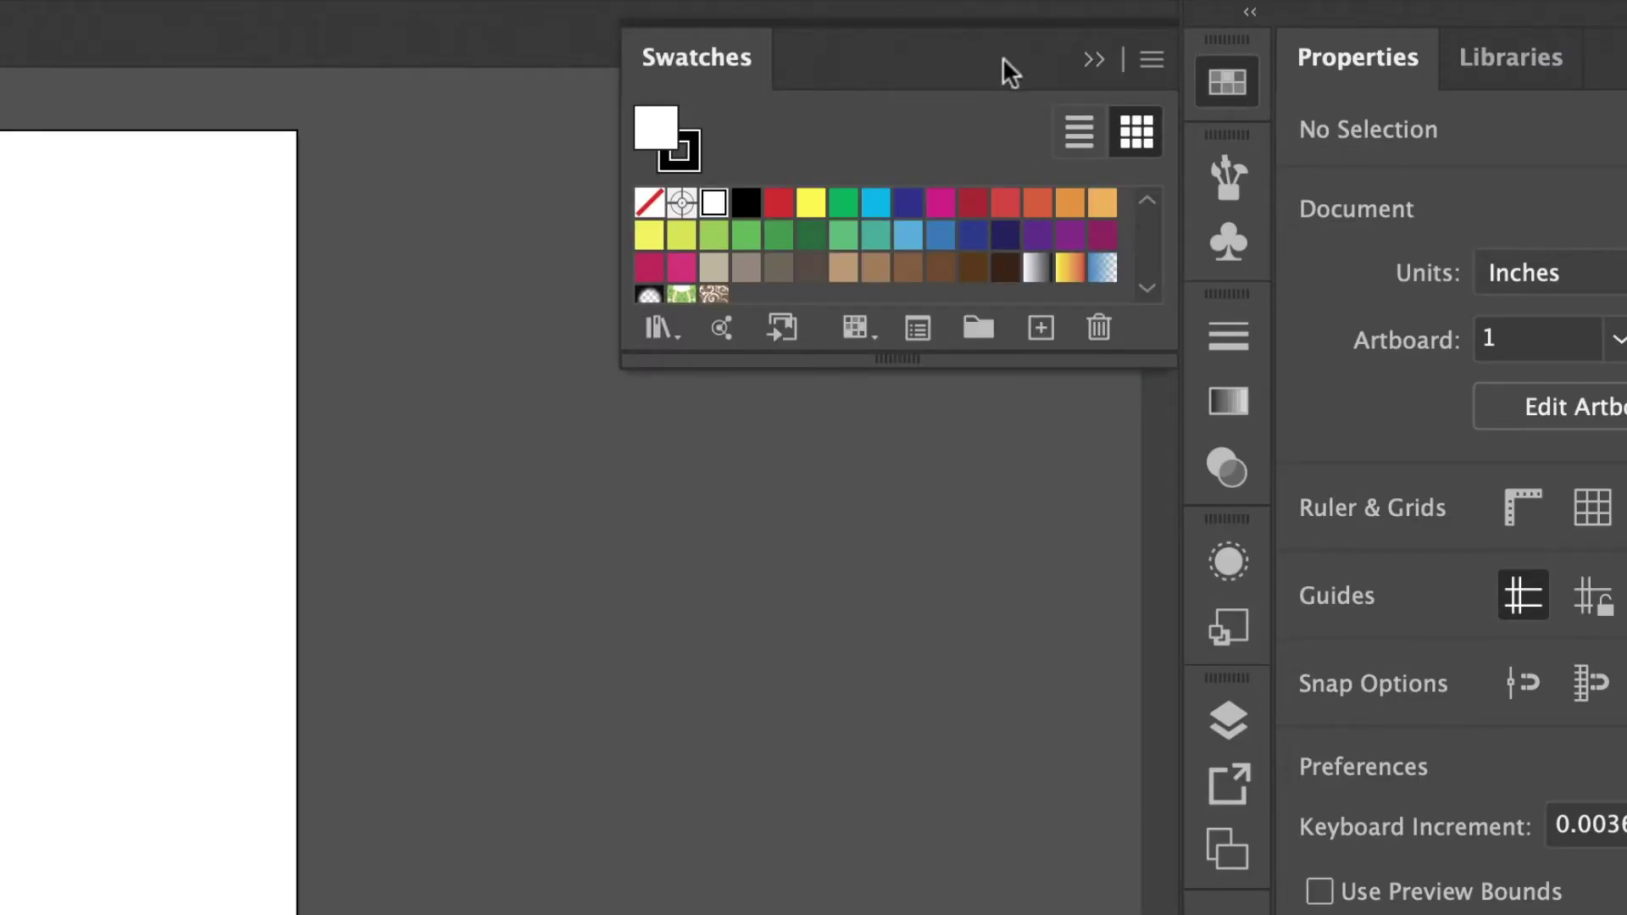
{"action": "left_click_drag", "start_coordinate": [1002, 59], "coordinate": [738, 147]}
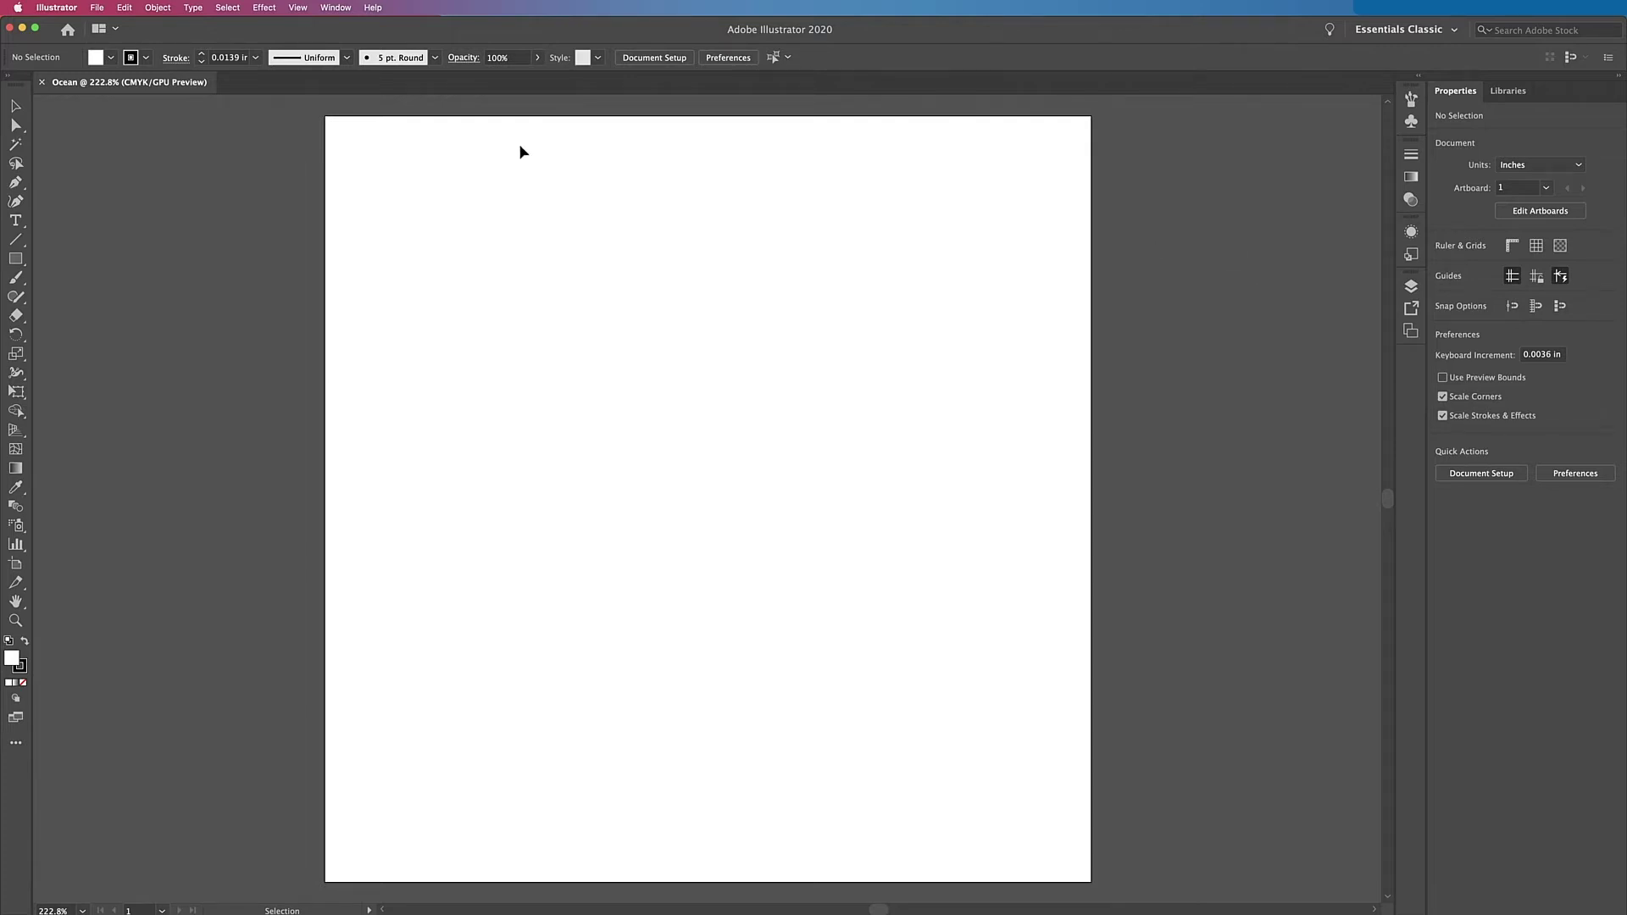
Step: Switch to the Typography workspace, then view its Character Styles panel and collapse it
{"action": "left_click", "coordinate": [335, 7]}
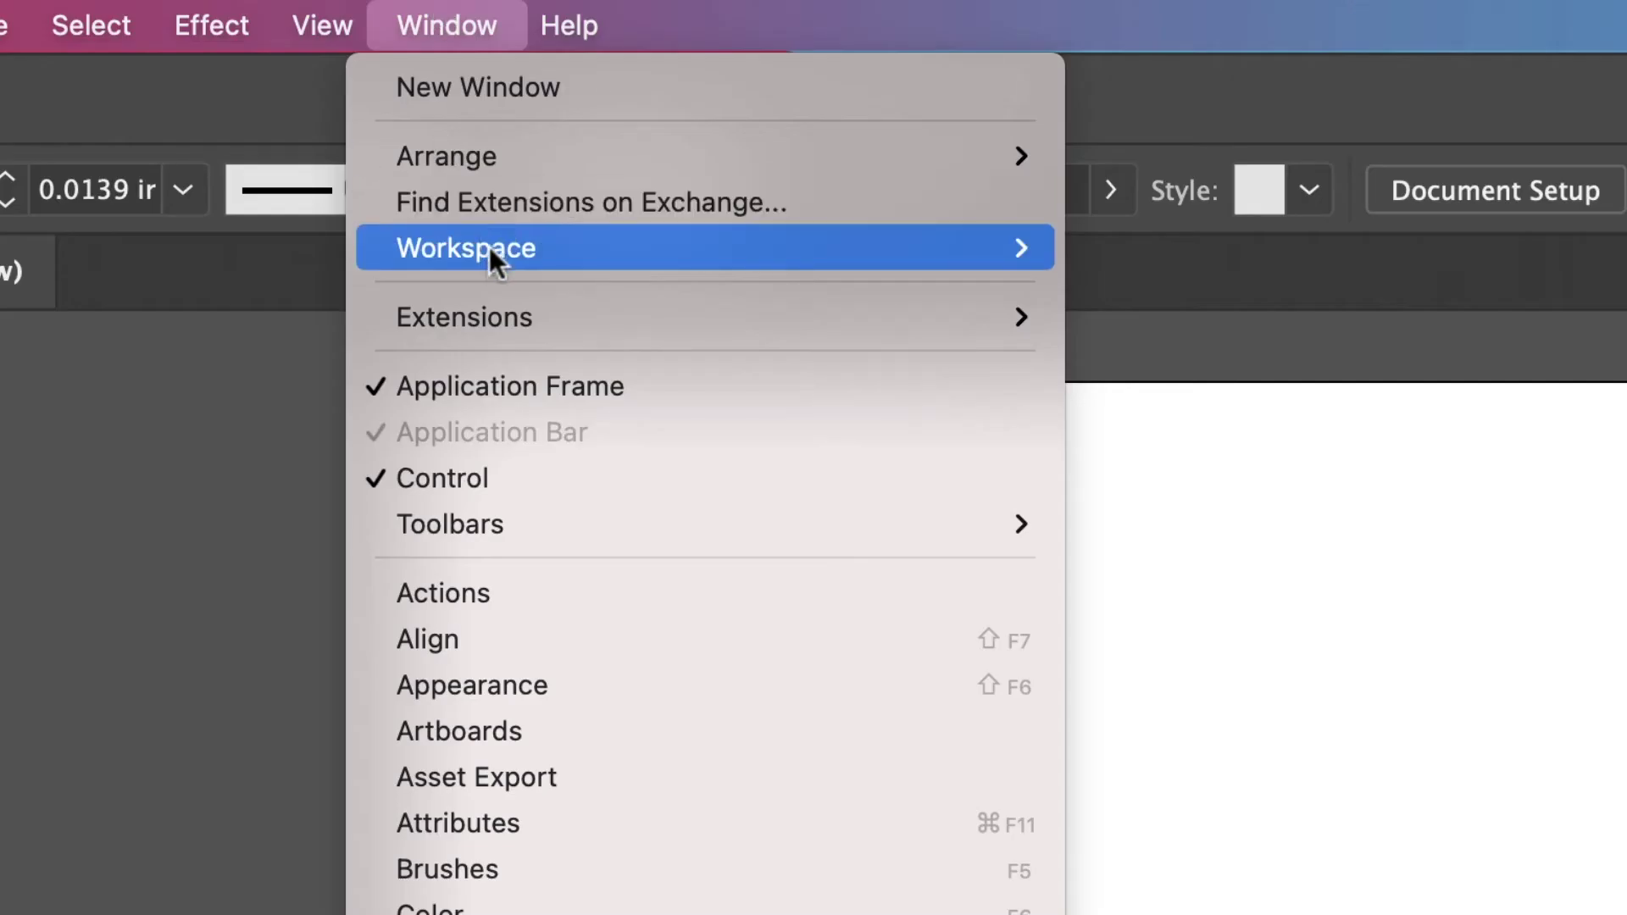
{"action": "mouse_move", "coordinate": [348, 77]}
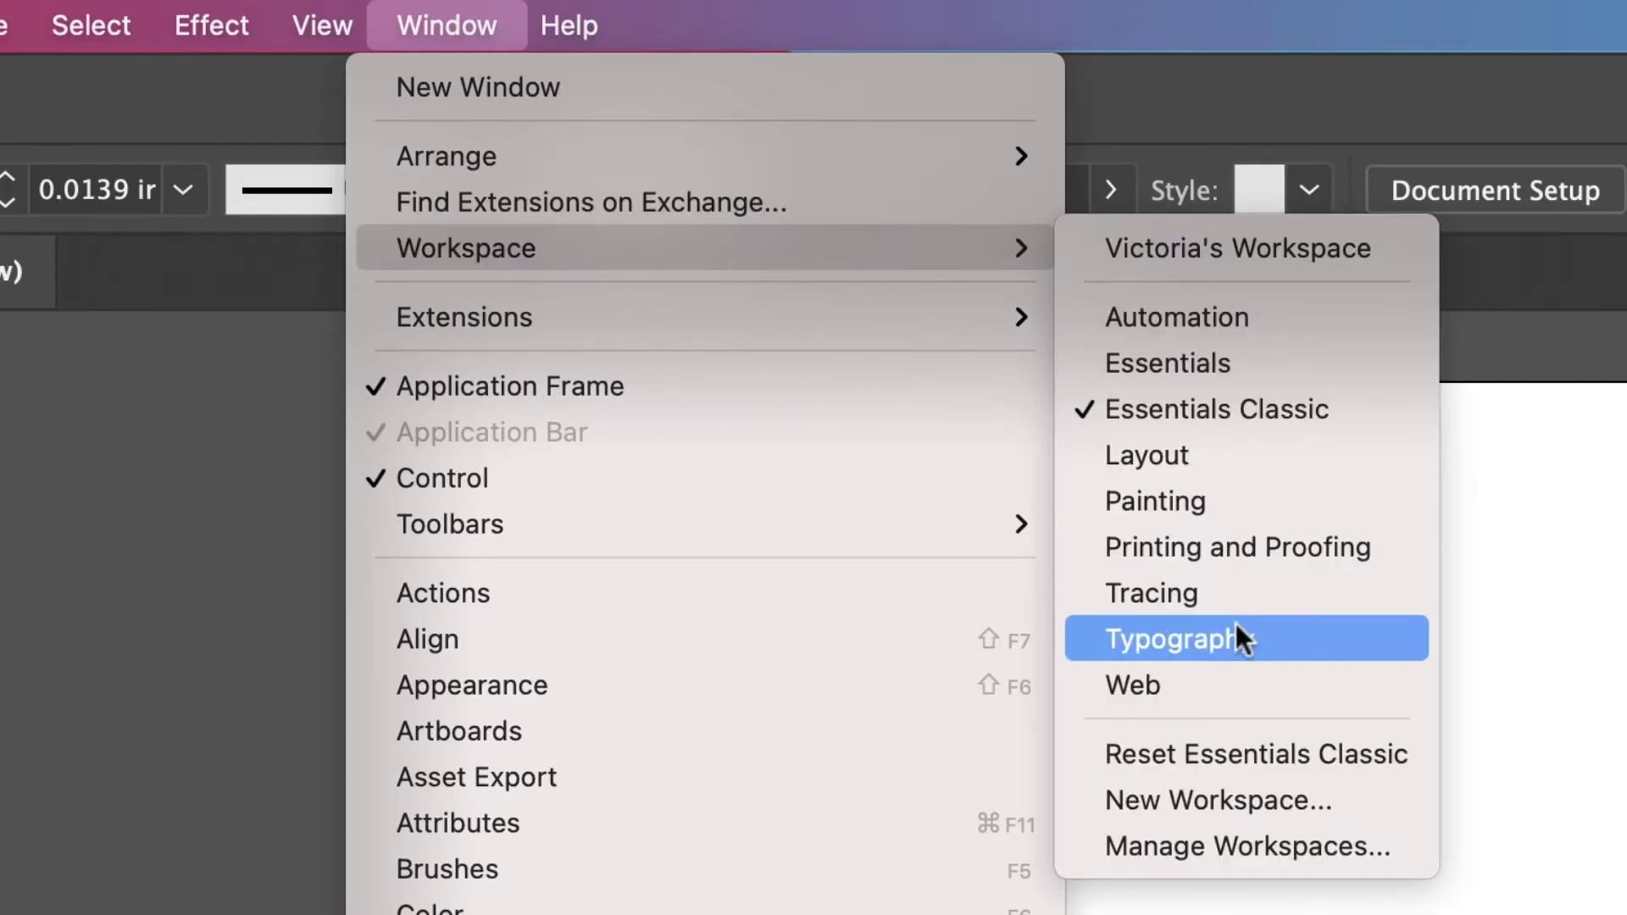
{"action": "left_click", "coordinate": [1237, 637]}
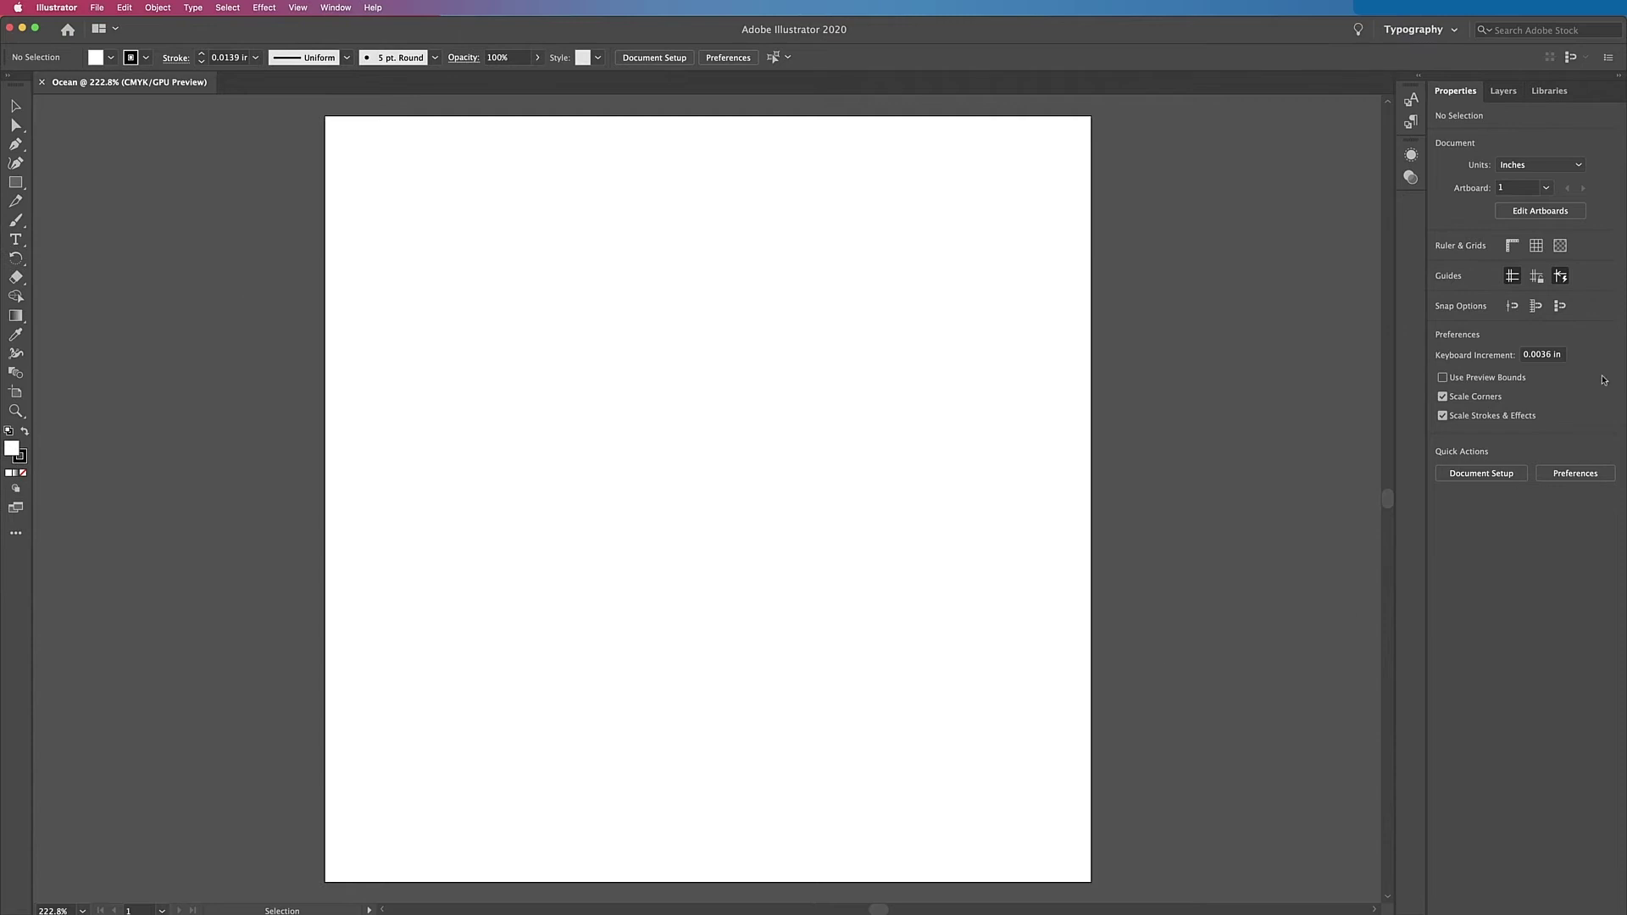
{"action": "left_click", "coordinate": [1409, 99]}
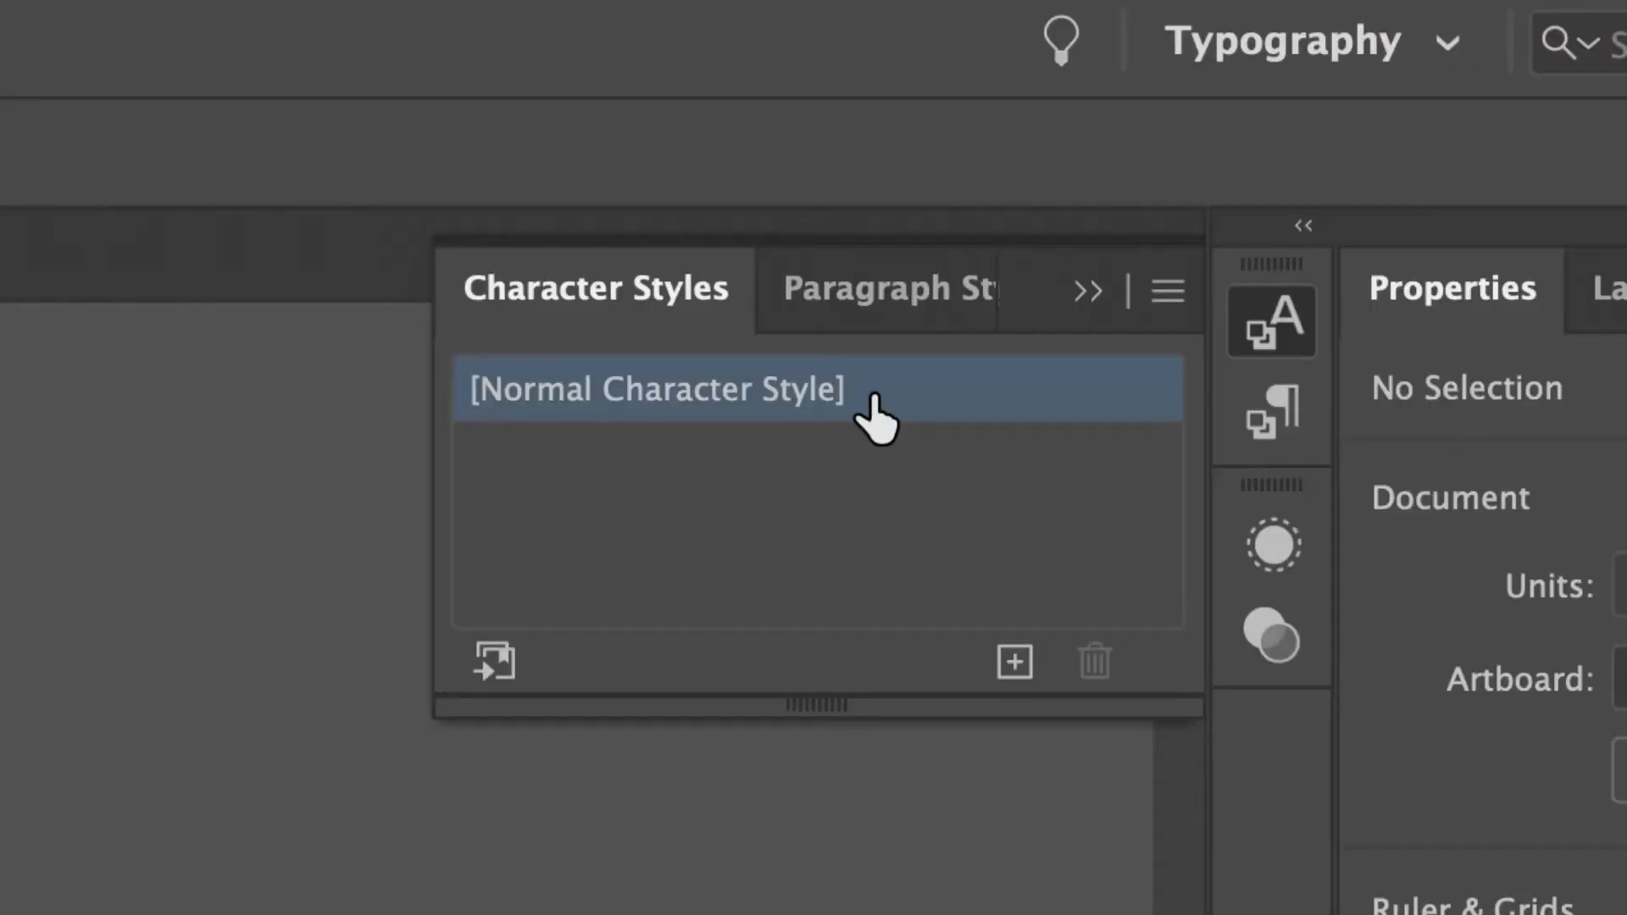
{"action": "left_click", "coordinate": [1085, 297]}
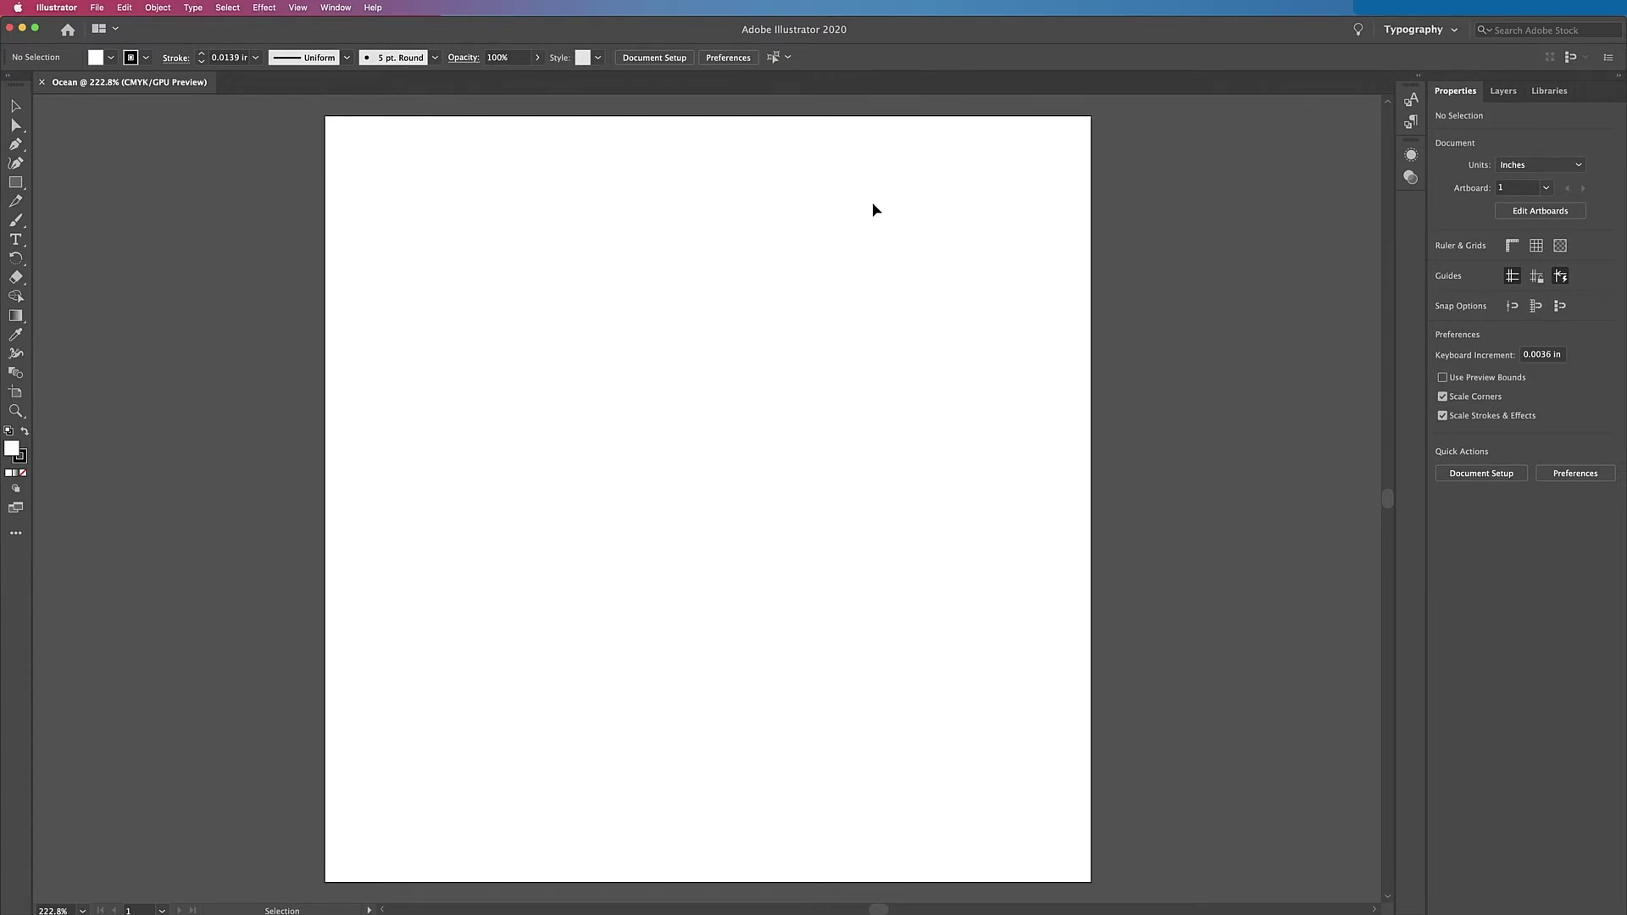
Step: Open the workspace management dialog to review the saved custom workspaces, and close it
{"action": "left_click", "coordinate": [335, 8]}
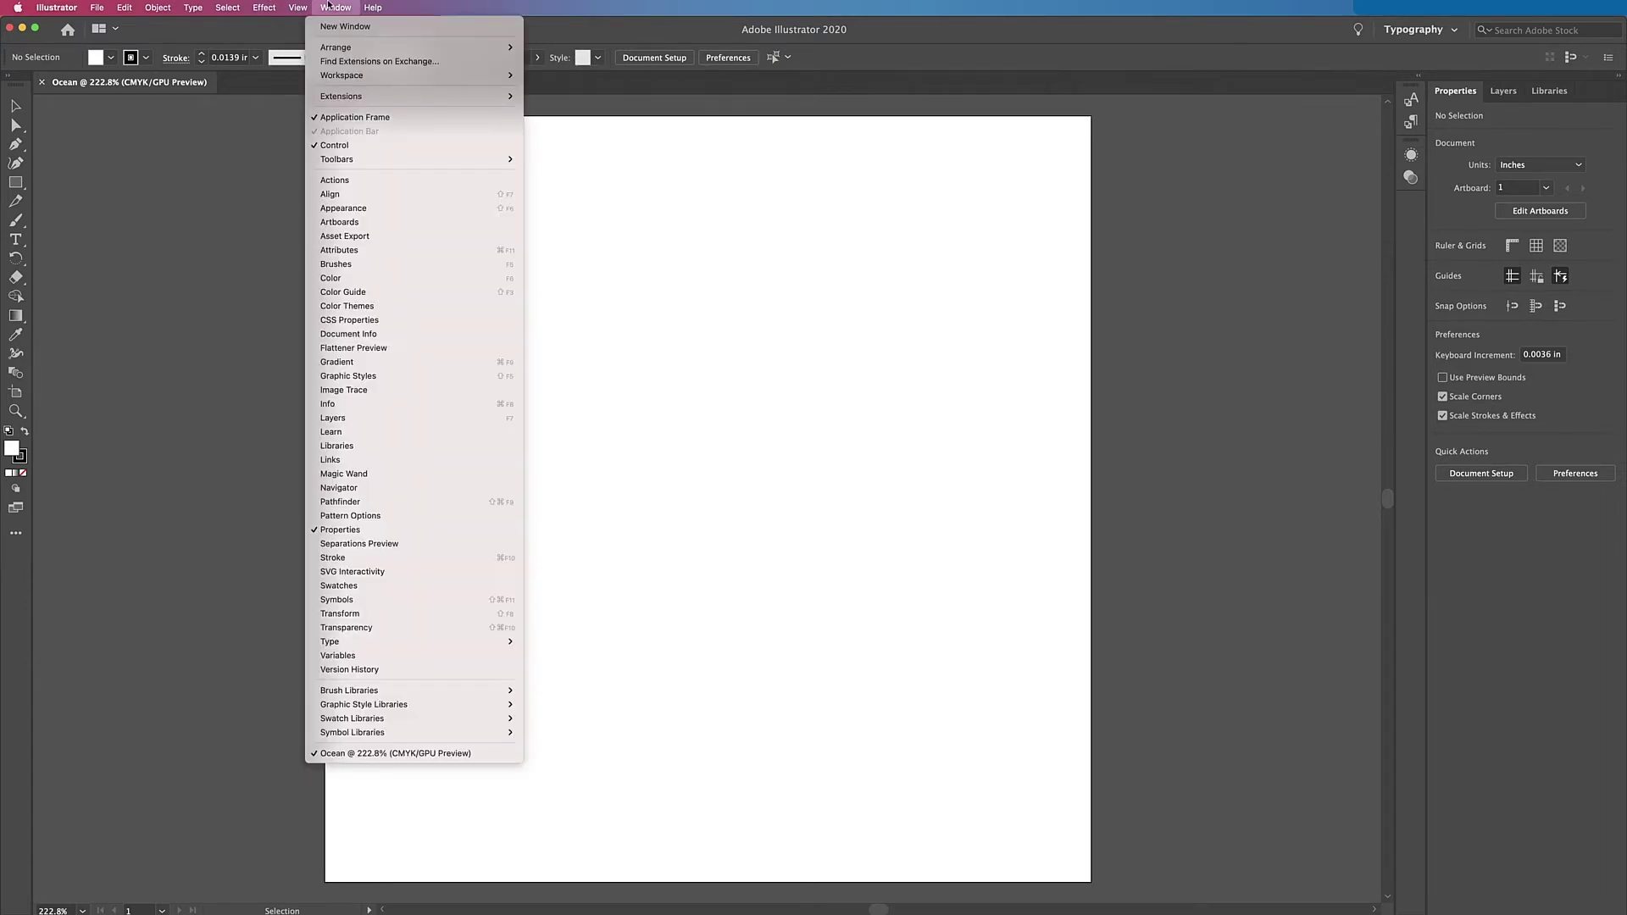
{"action": "mouse_move", "coordinate": [350, 73]}
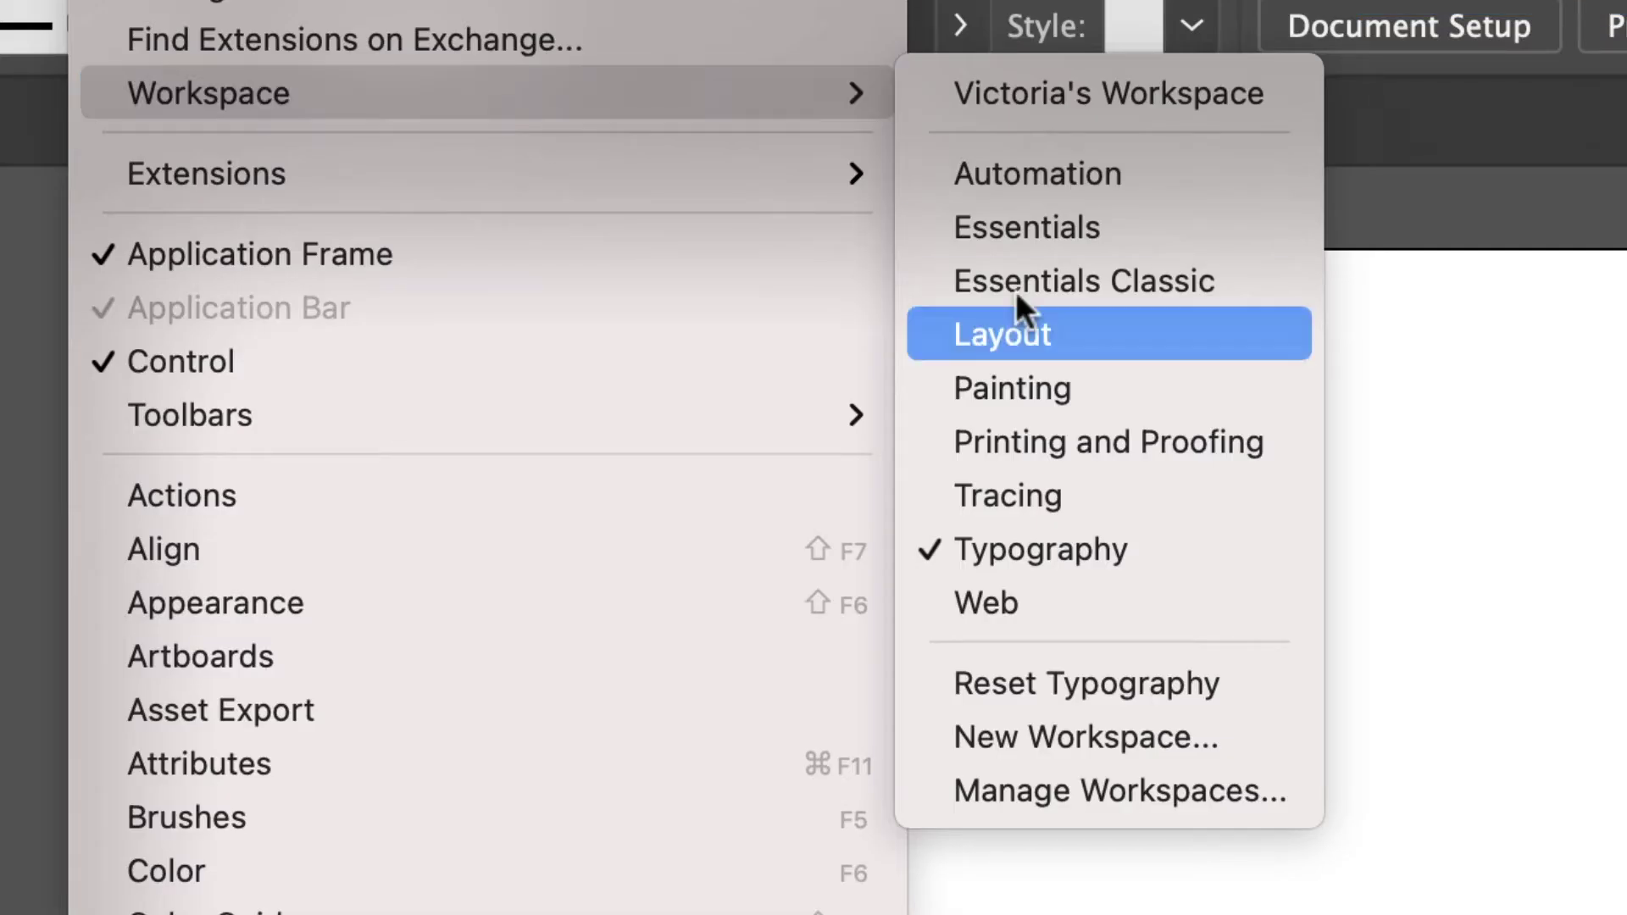
{"action": "left_click", "coordinate": [1136, 779]}
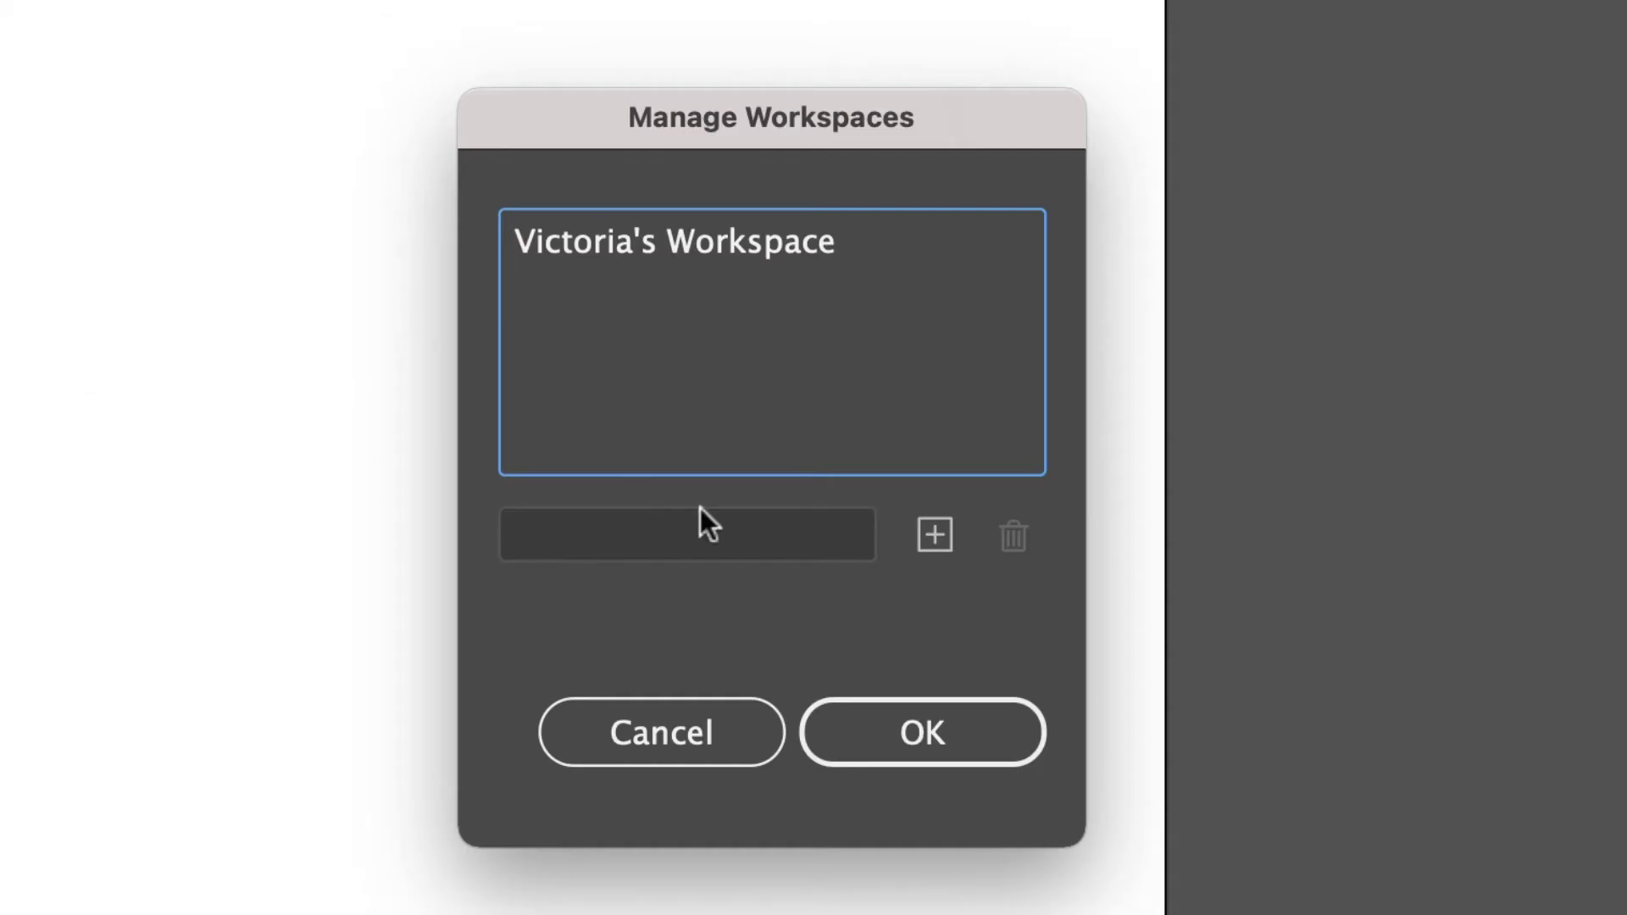
{"action": "left_click", "coordinate": [953, 486]}
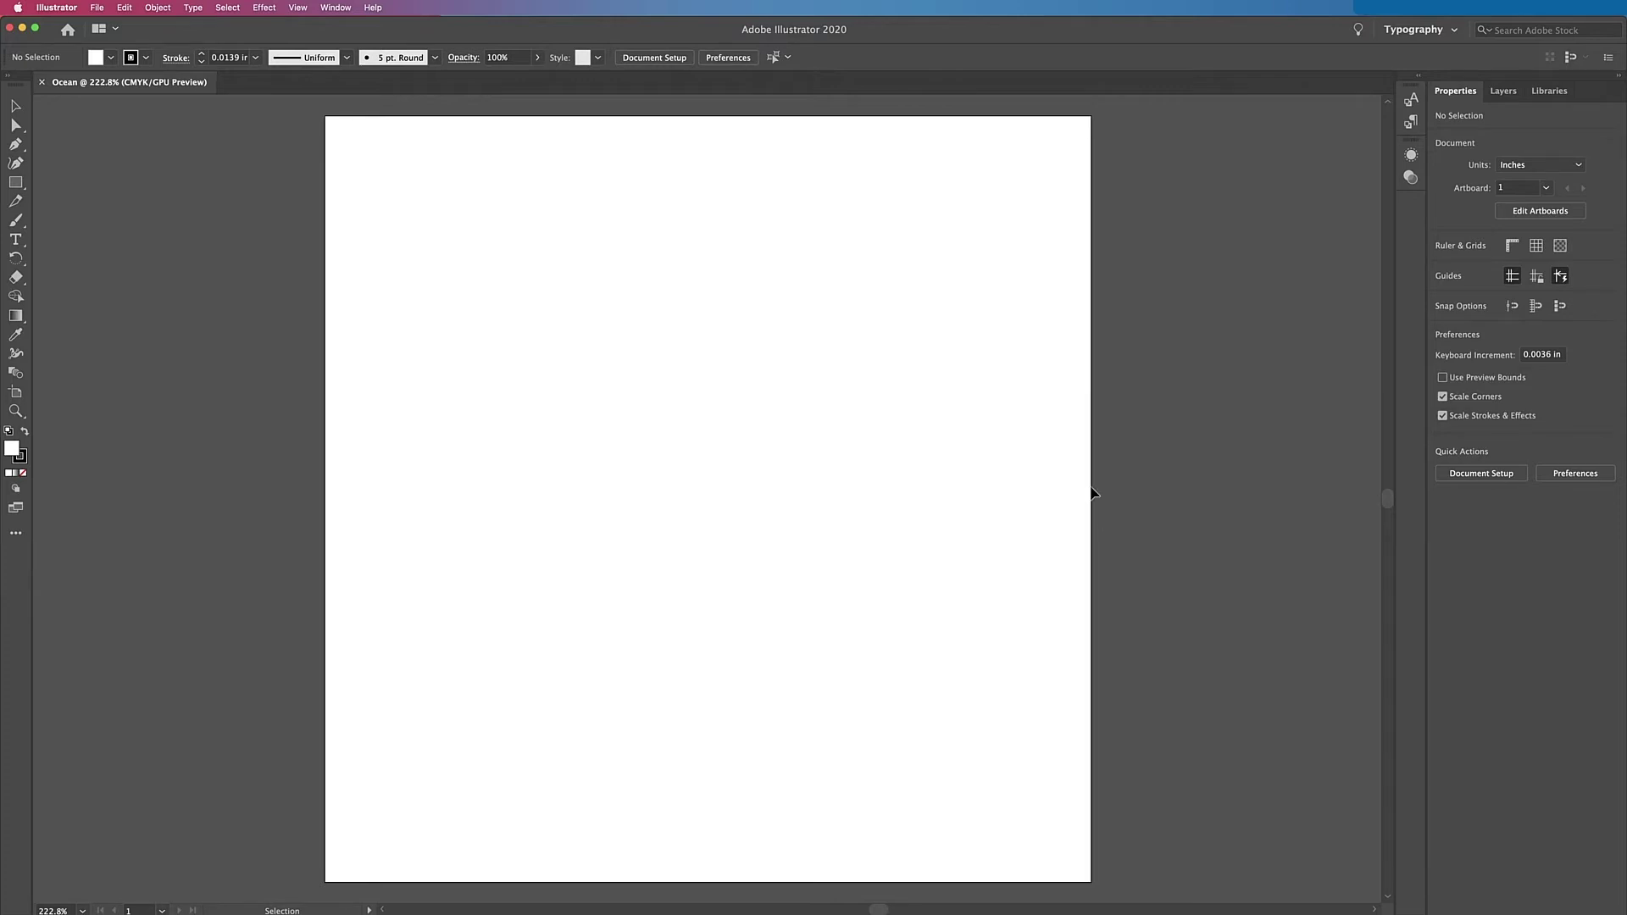
Step: Switch to the saved custom workspace and view its Artboards, Layers, Align and Pathfinder panels
{"action": "left_click", "coordinate": [335, 7]}
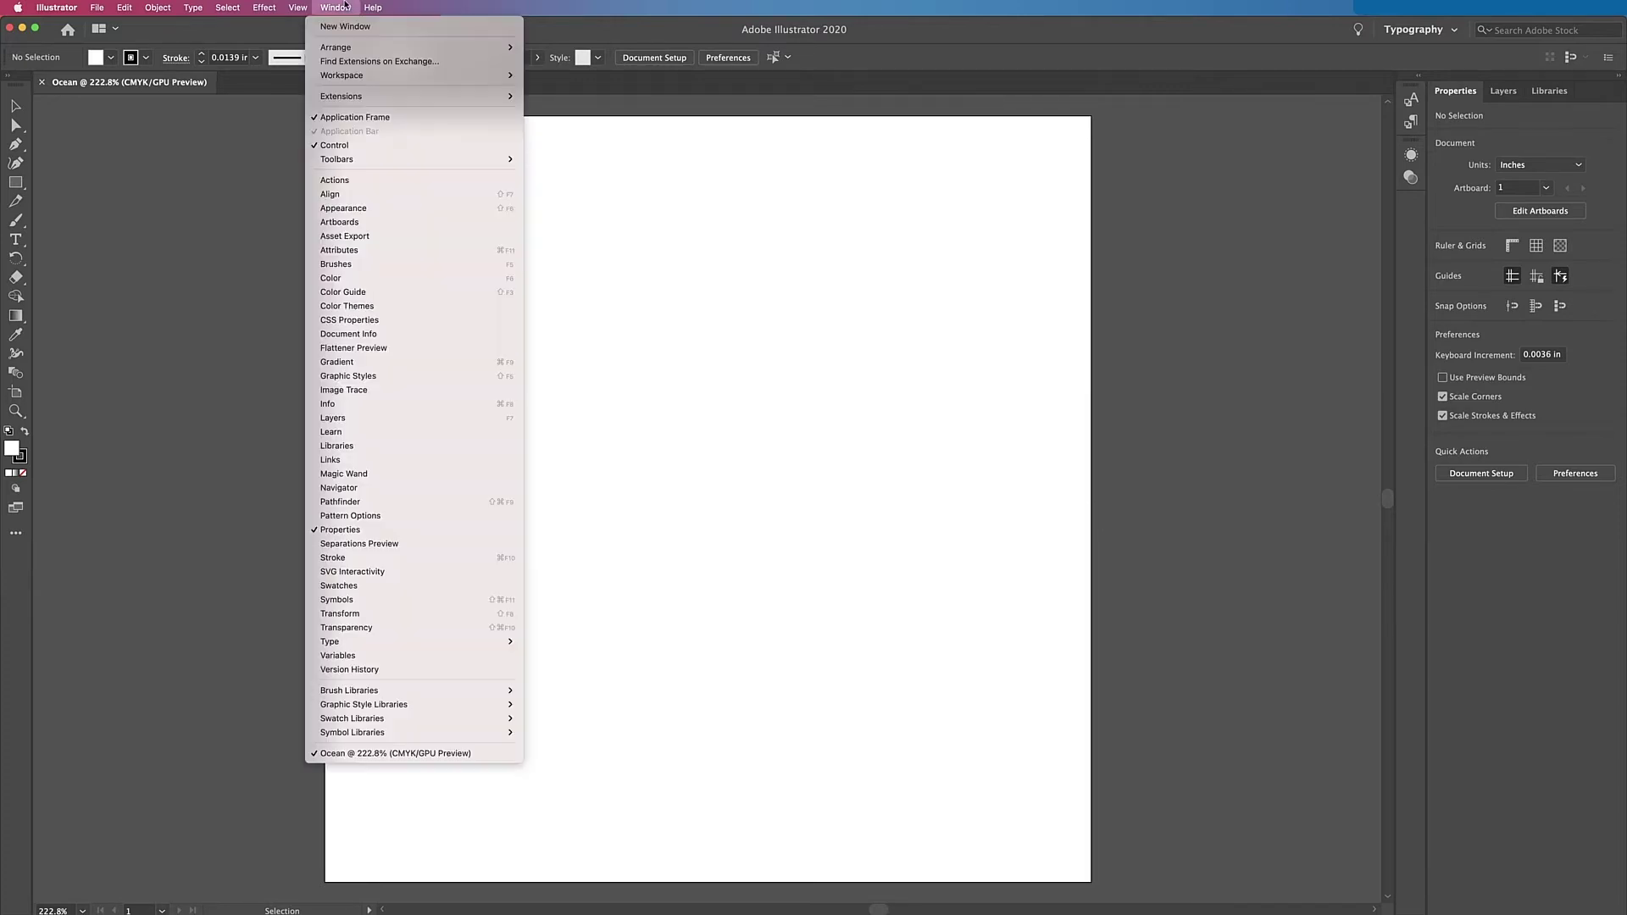
{"action": "left_click", "coordinate": [538, 75]}
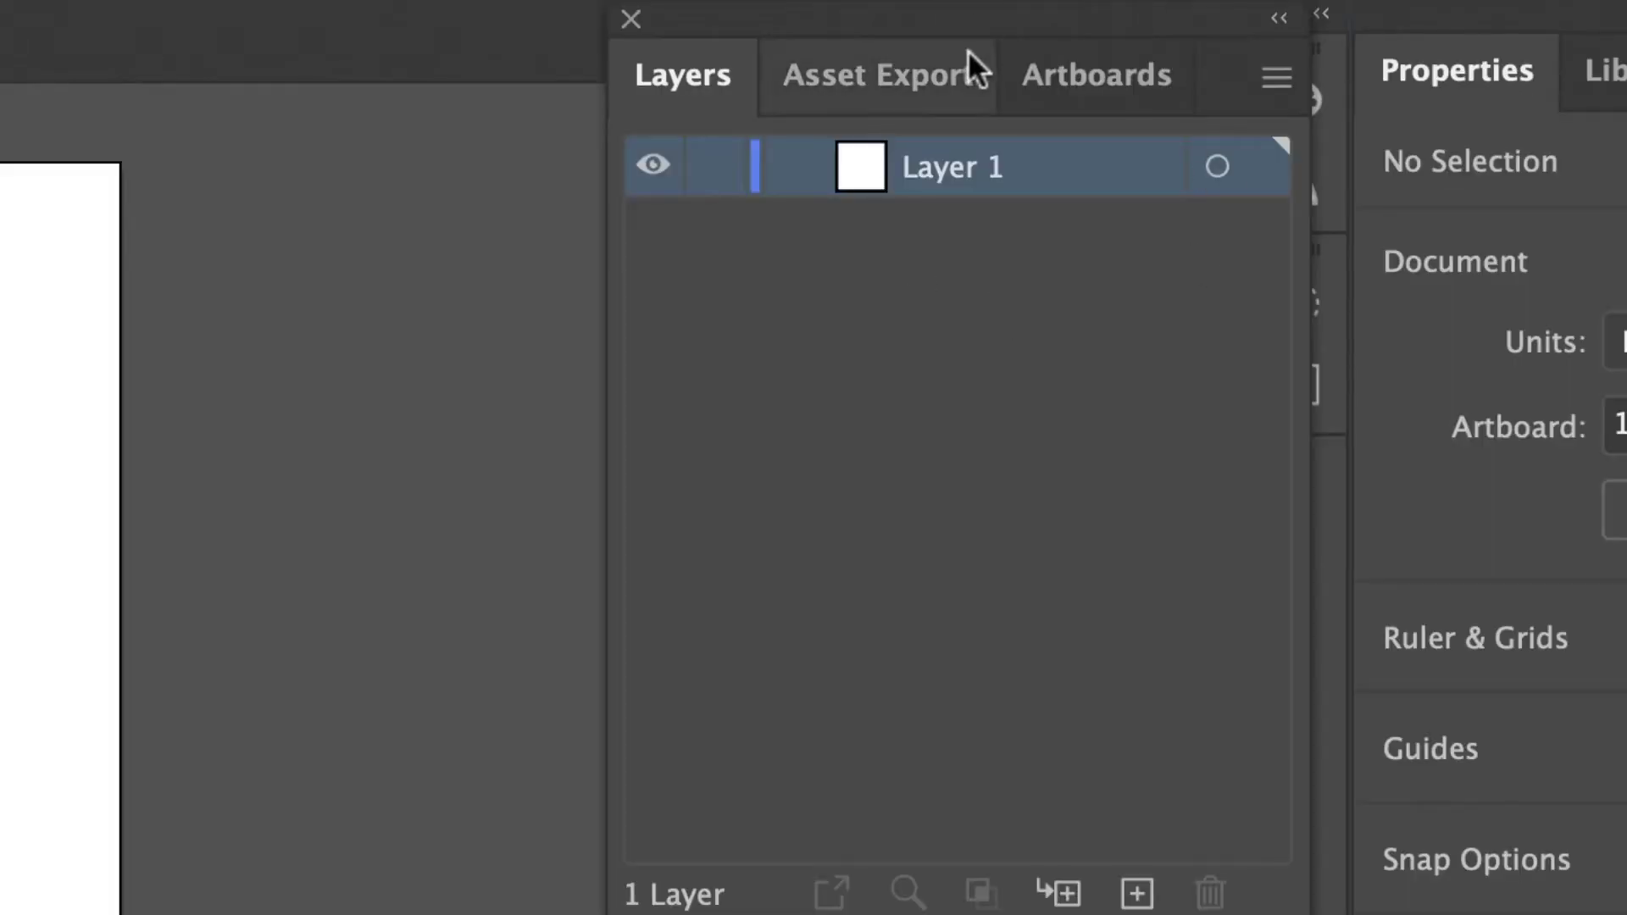
{"action": "left_click", "coordinate": [1126, 109]}
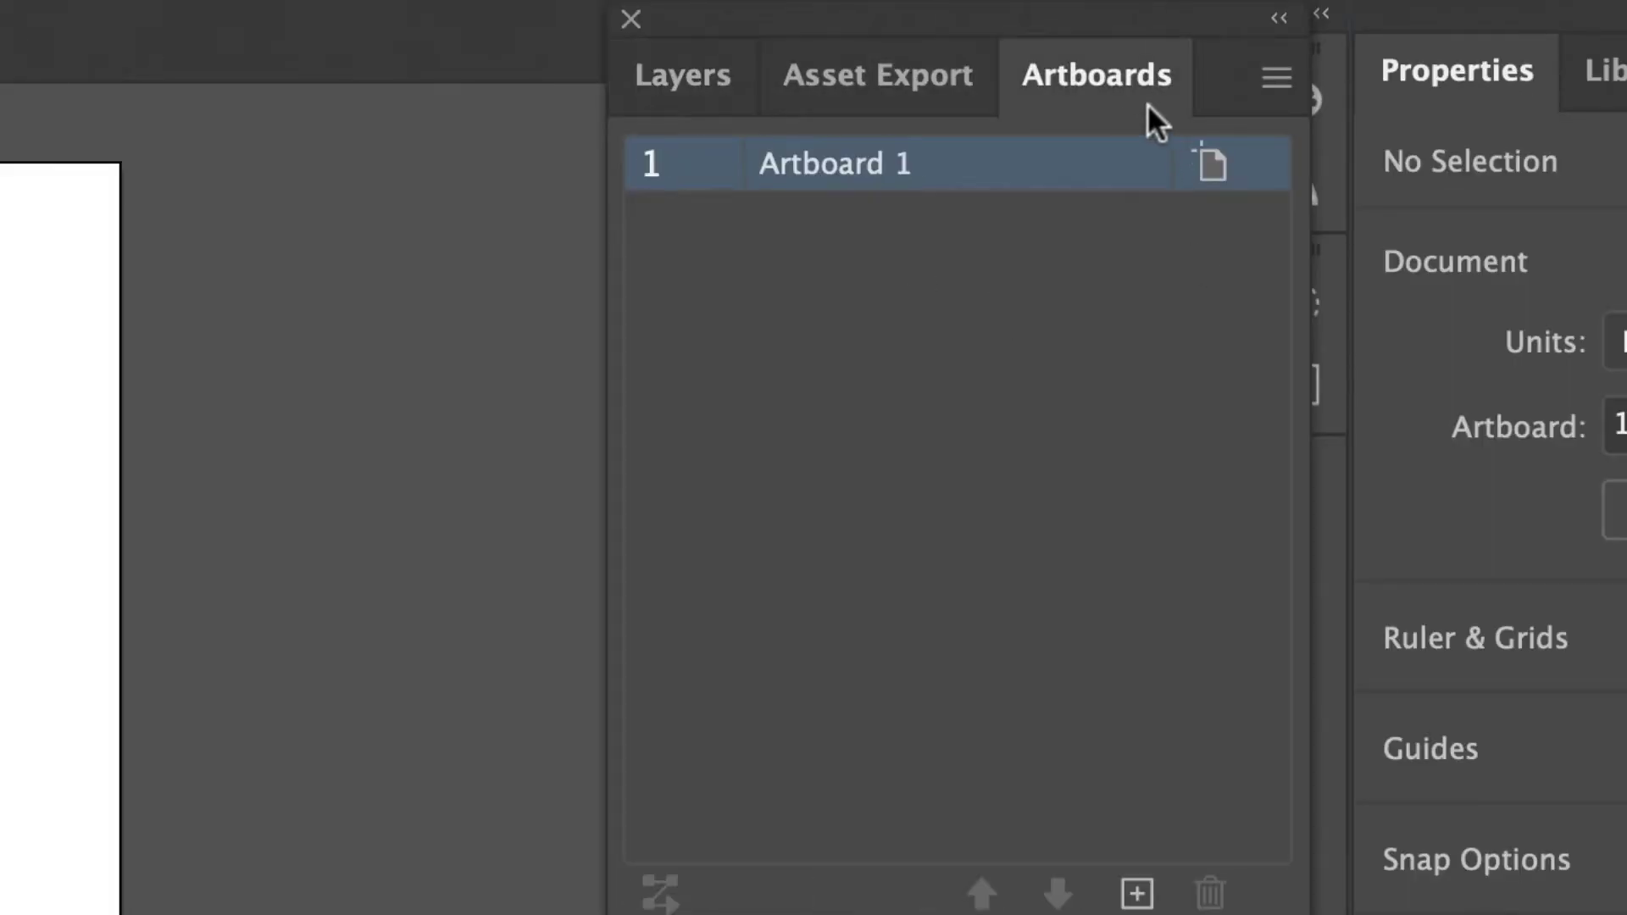
{"action": "left_click", "coordinate": [697, 81]}
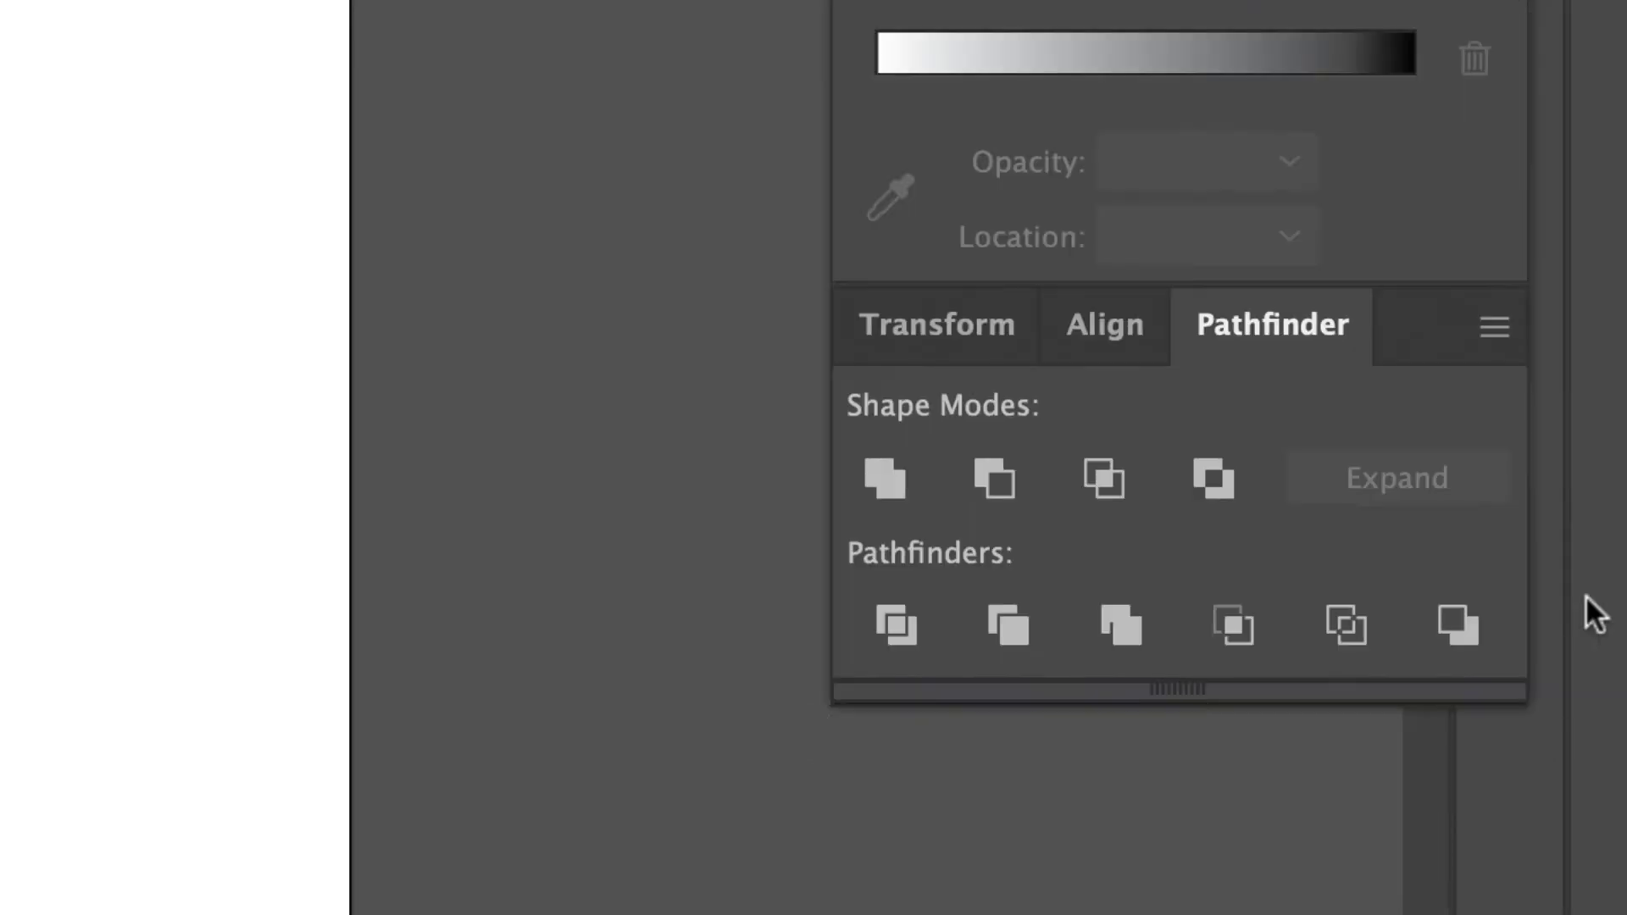
{"action": "left_click", "coordinate": [1134, 320]}
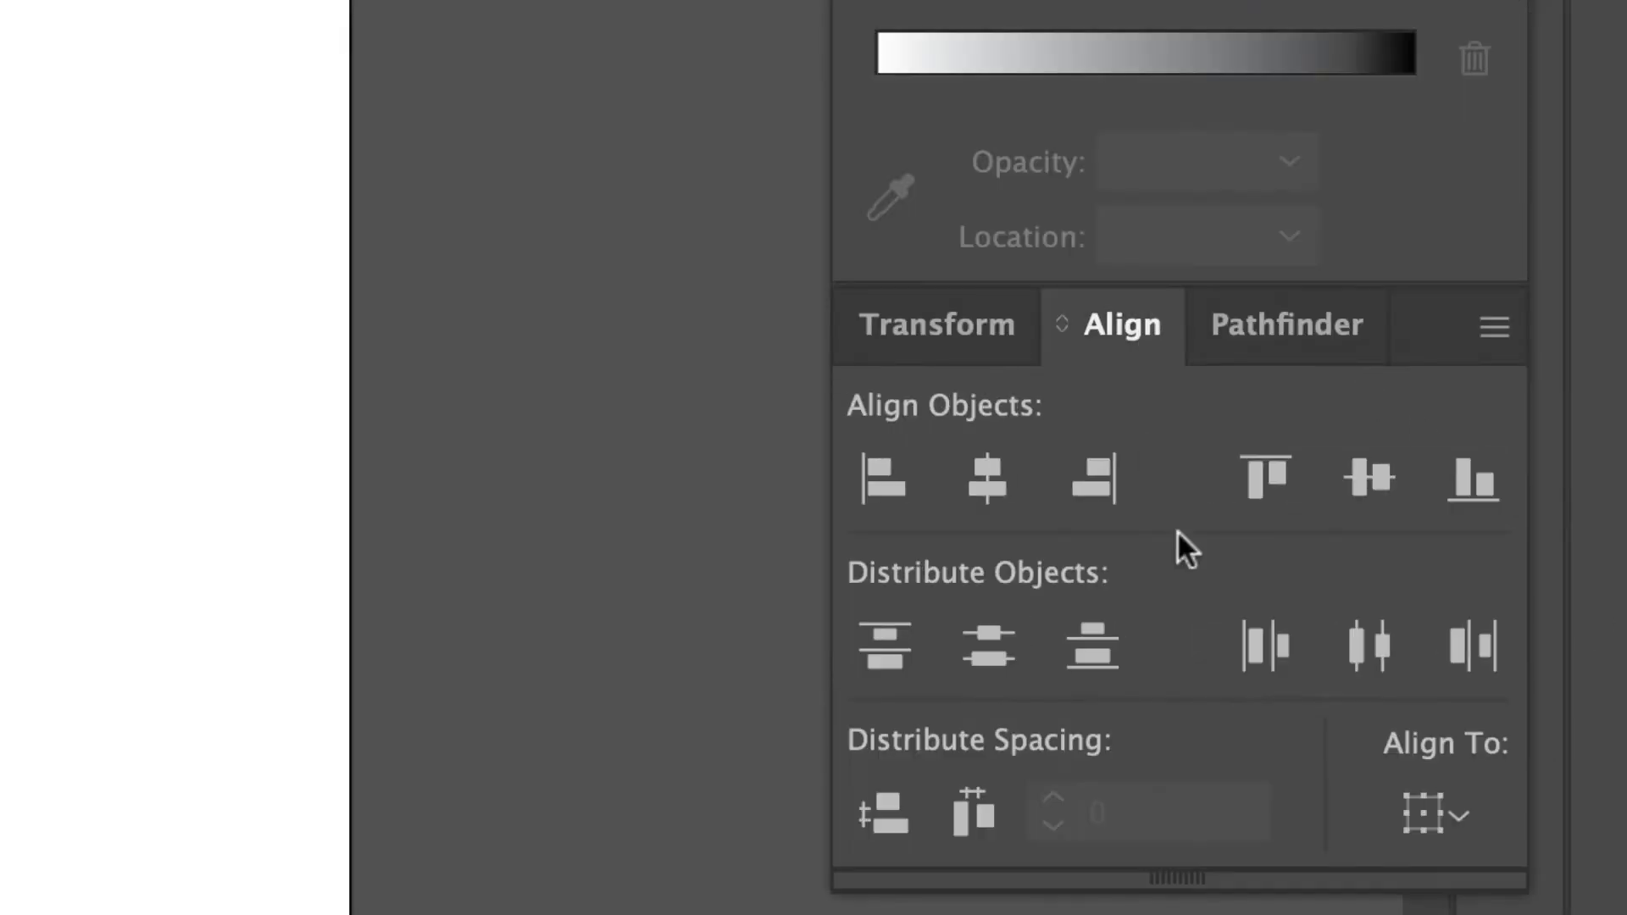
{"action": "left_click", "coordinate": [1309, 326]}
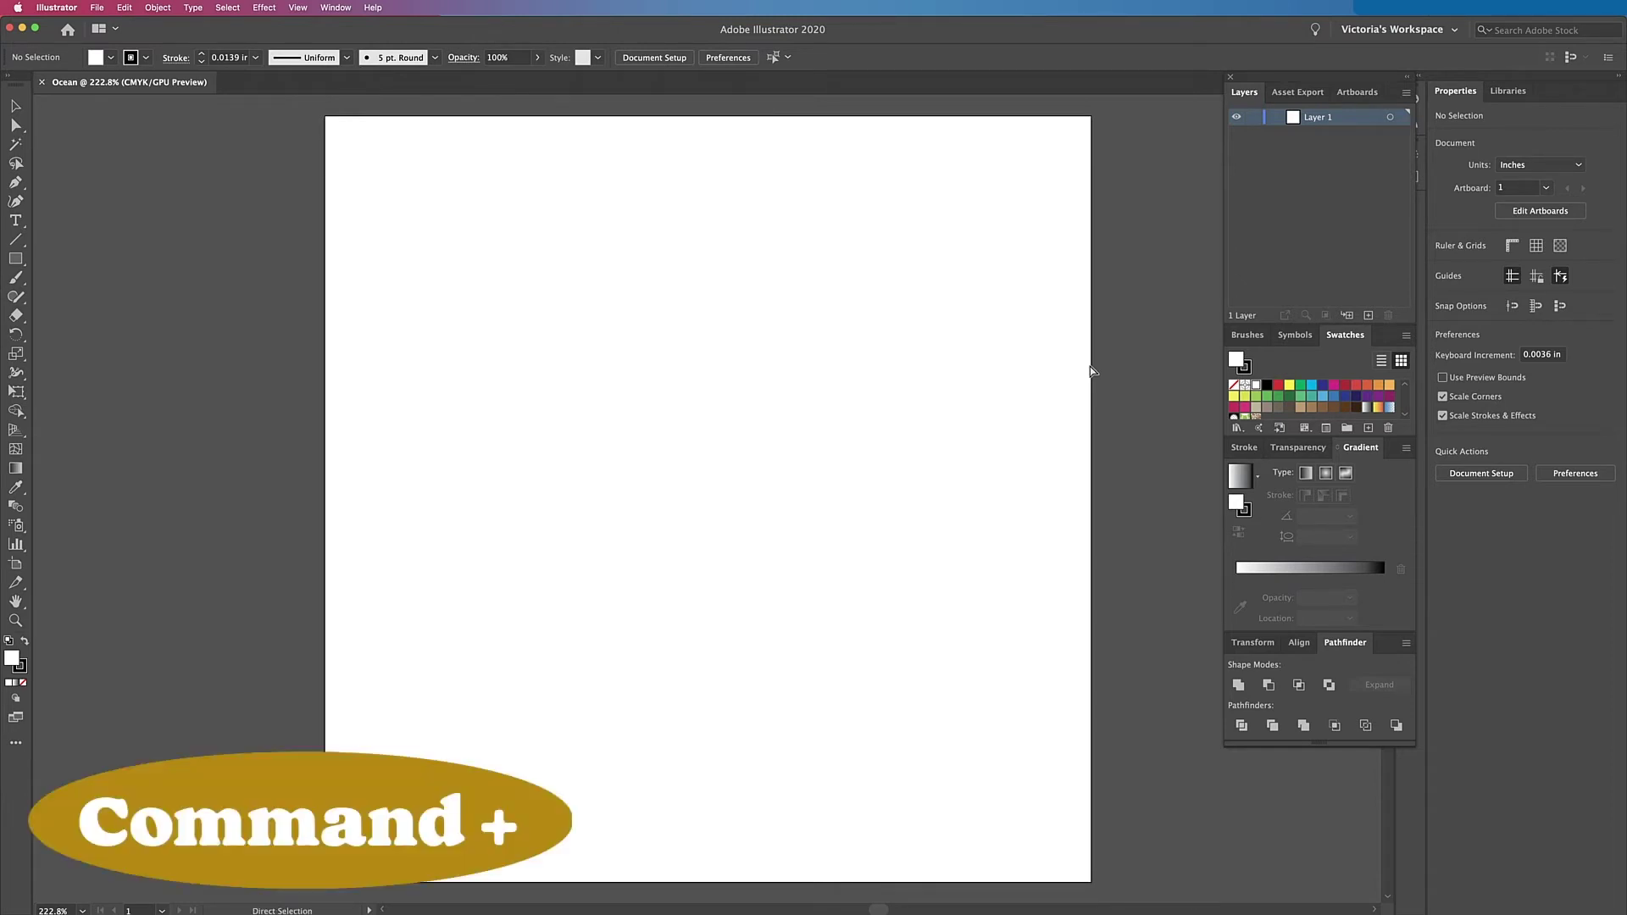
Step: Zoom in on the artboard, zoom back out to 200%, and scroll the canvas back and forth
{"action": "key", "text": "super+equal"}
{"action": "key", "text": "super+minus"}
{"action": "key", "text": "super+minus"}
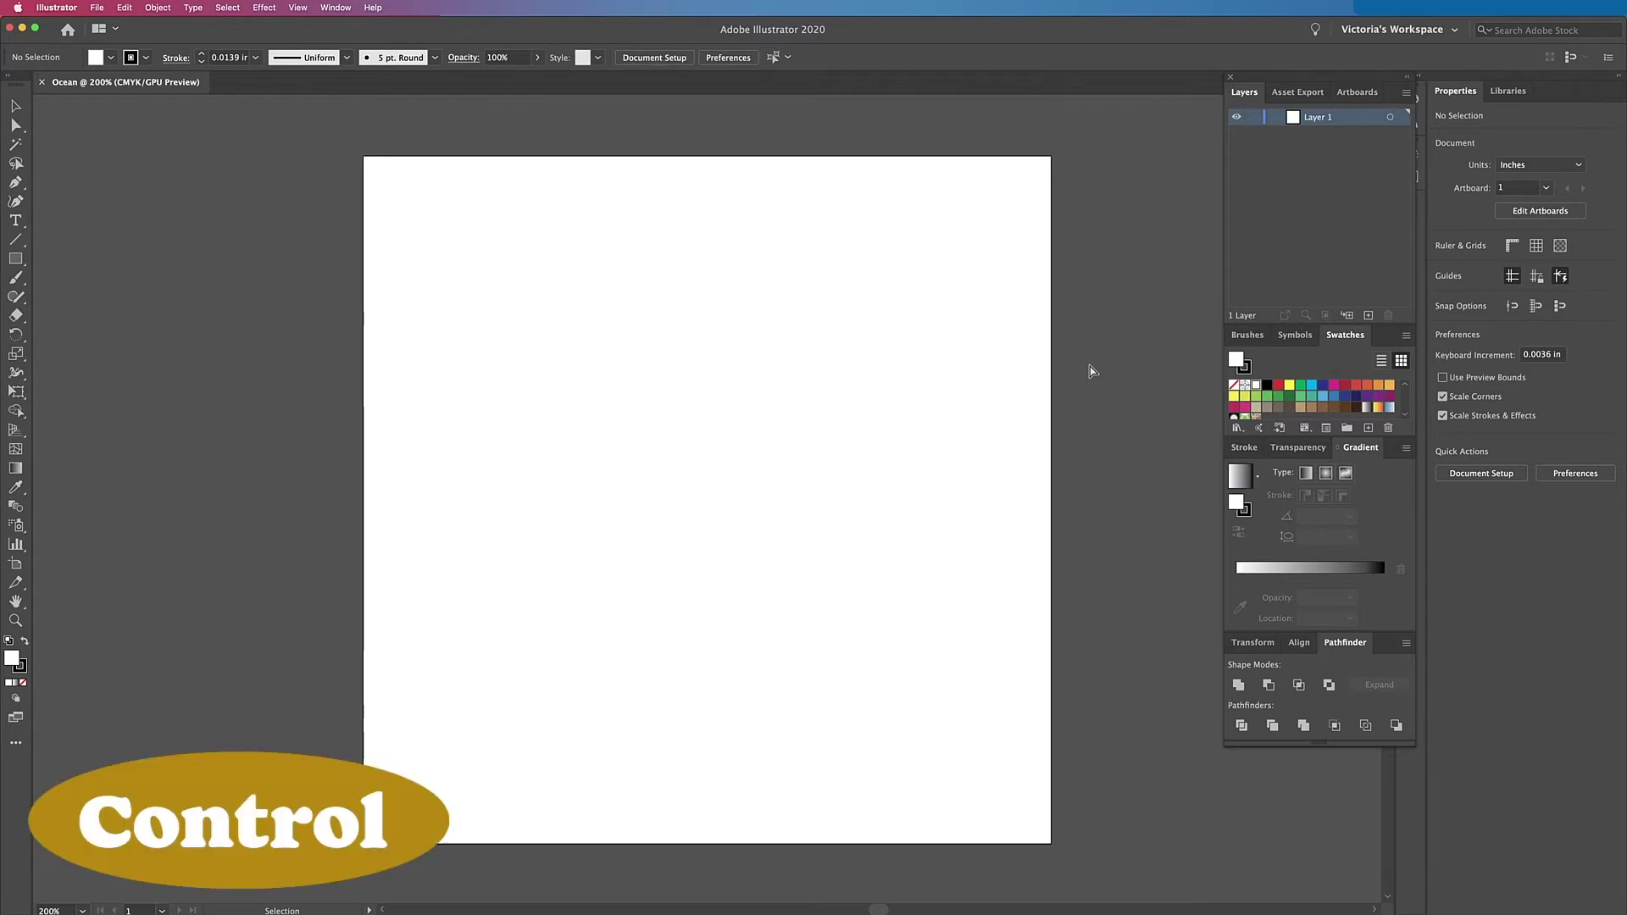
{"action": "scroll", "coordinate": [1091, 371], "scroll_direction": "up", "scroll_amount": 3}
{"action": "scroll", "coordinate": [1091, 371], "scroll_direction": "down", "scroll_amount": 3}
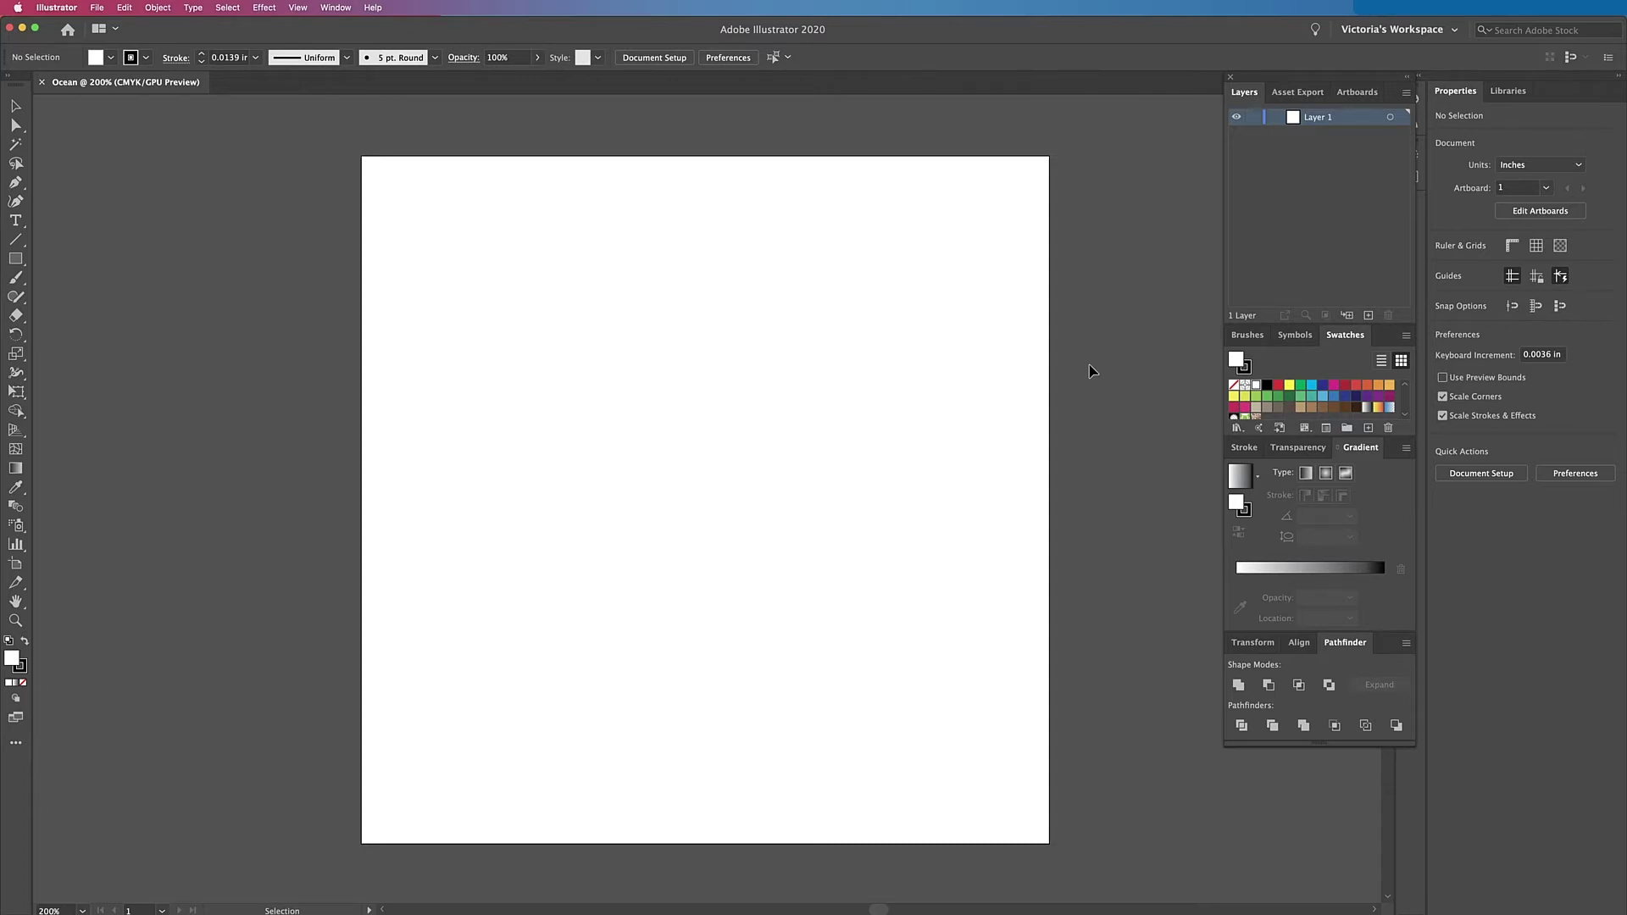
Step: Pan the artboard around the window in several directions with the Hand tool
{"action": "key", "text": "h"}
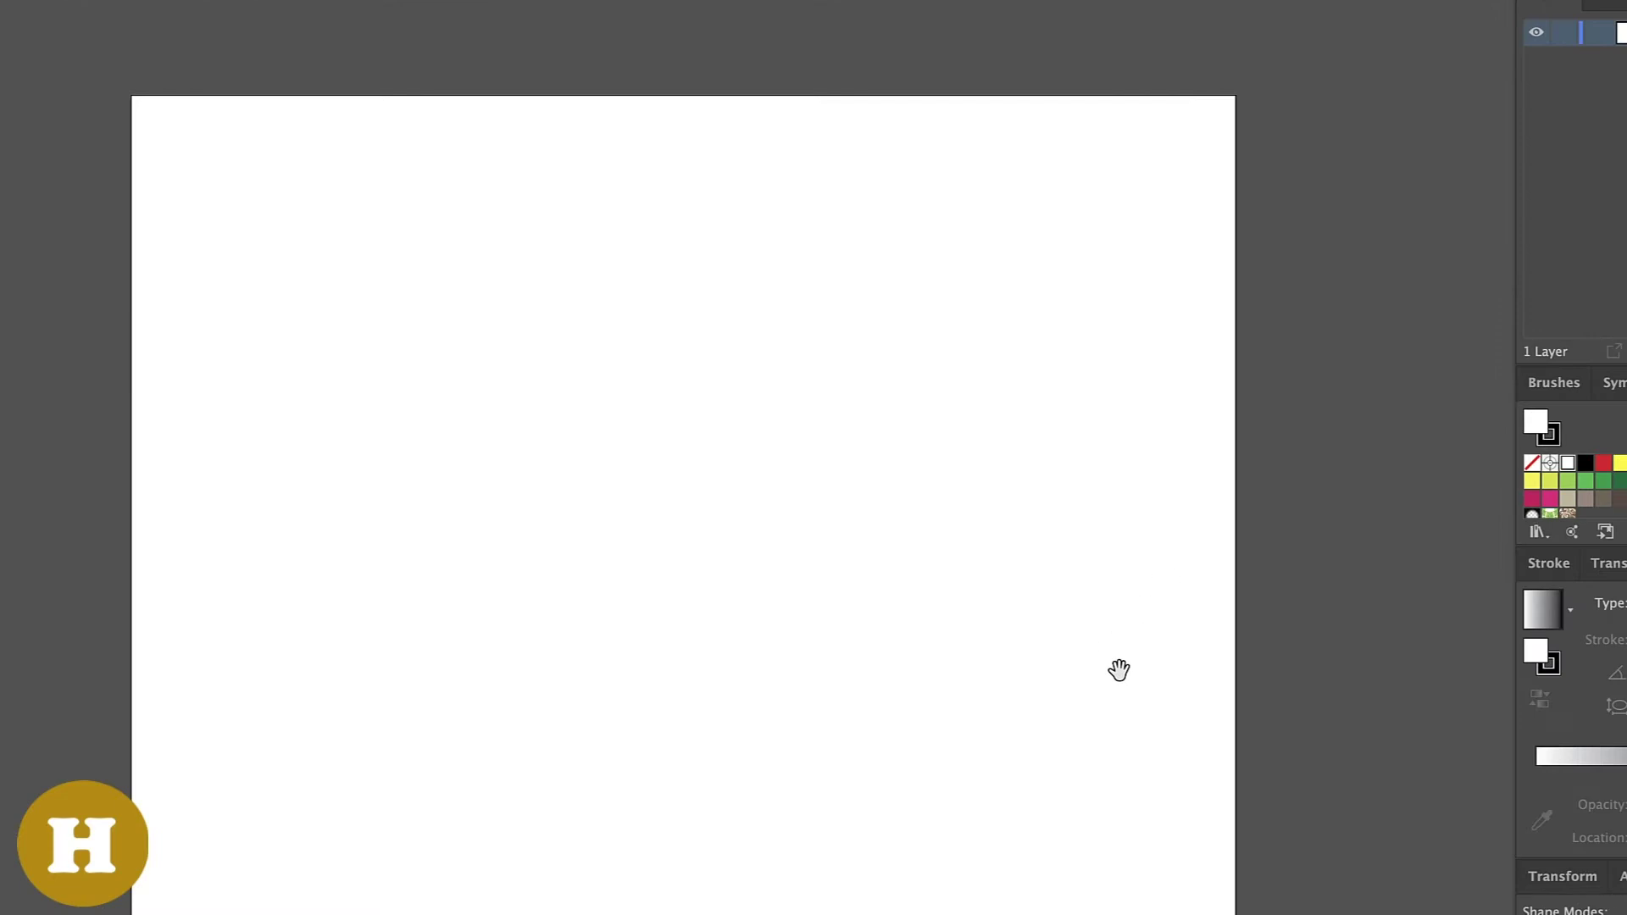
{"action": "left_click_drag", "start_coordinate": [721, 558], "coordinate": [963, 600]}
{"action": "left_click_drag", "start_coordinate": [1096, 809], "coordinate": [755, 588]}
{"action": "left_click_drag", "start_coordinate": [501, 355], "coordinate": [494, 733]}
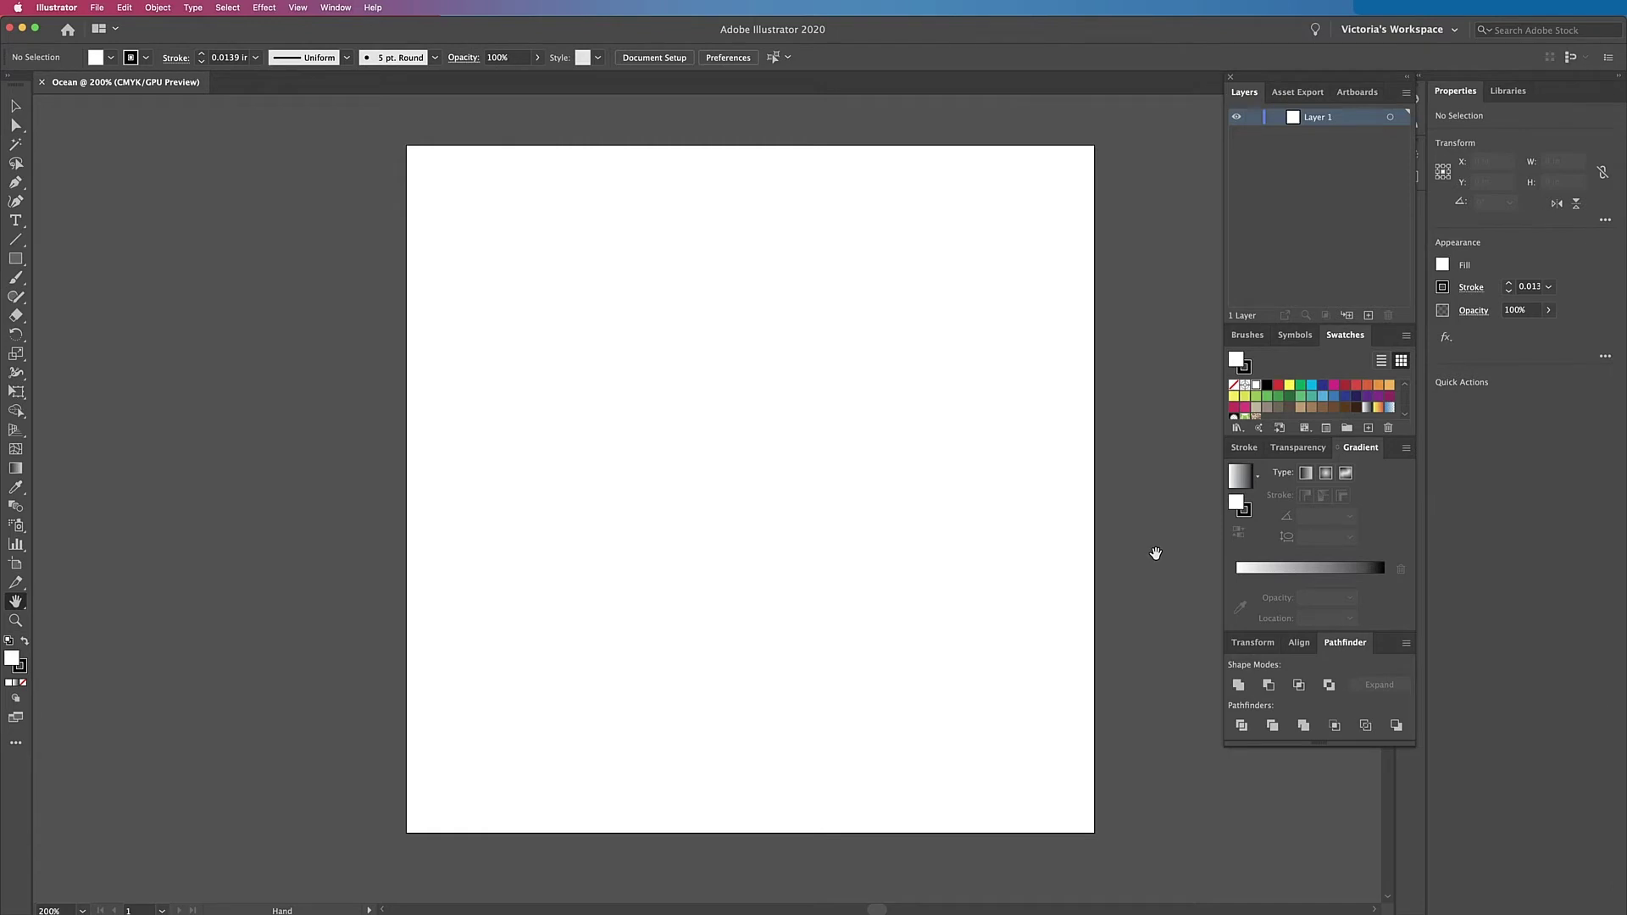
Step: Choose the Ellipse tool and set the stroke to none
{"action": "key", "text": "super+o"}
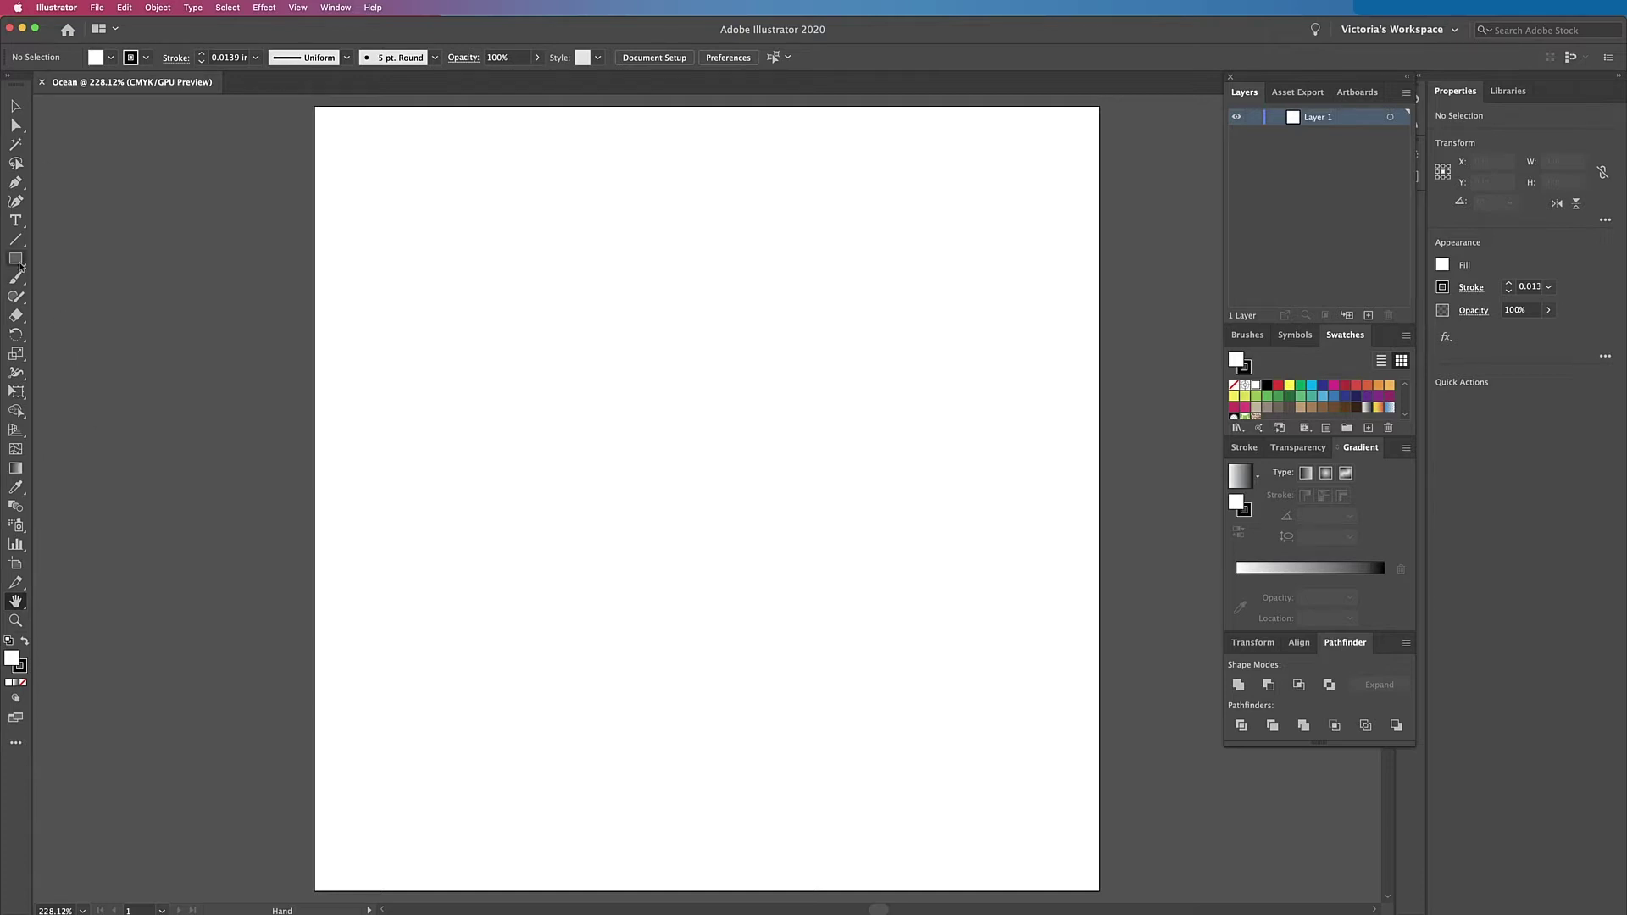
{"action": "left_click", "coordinate": [18, 262]}
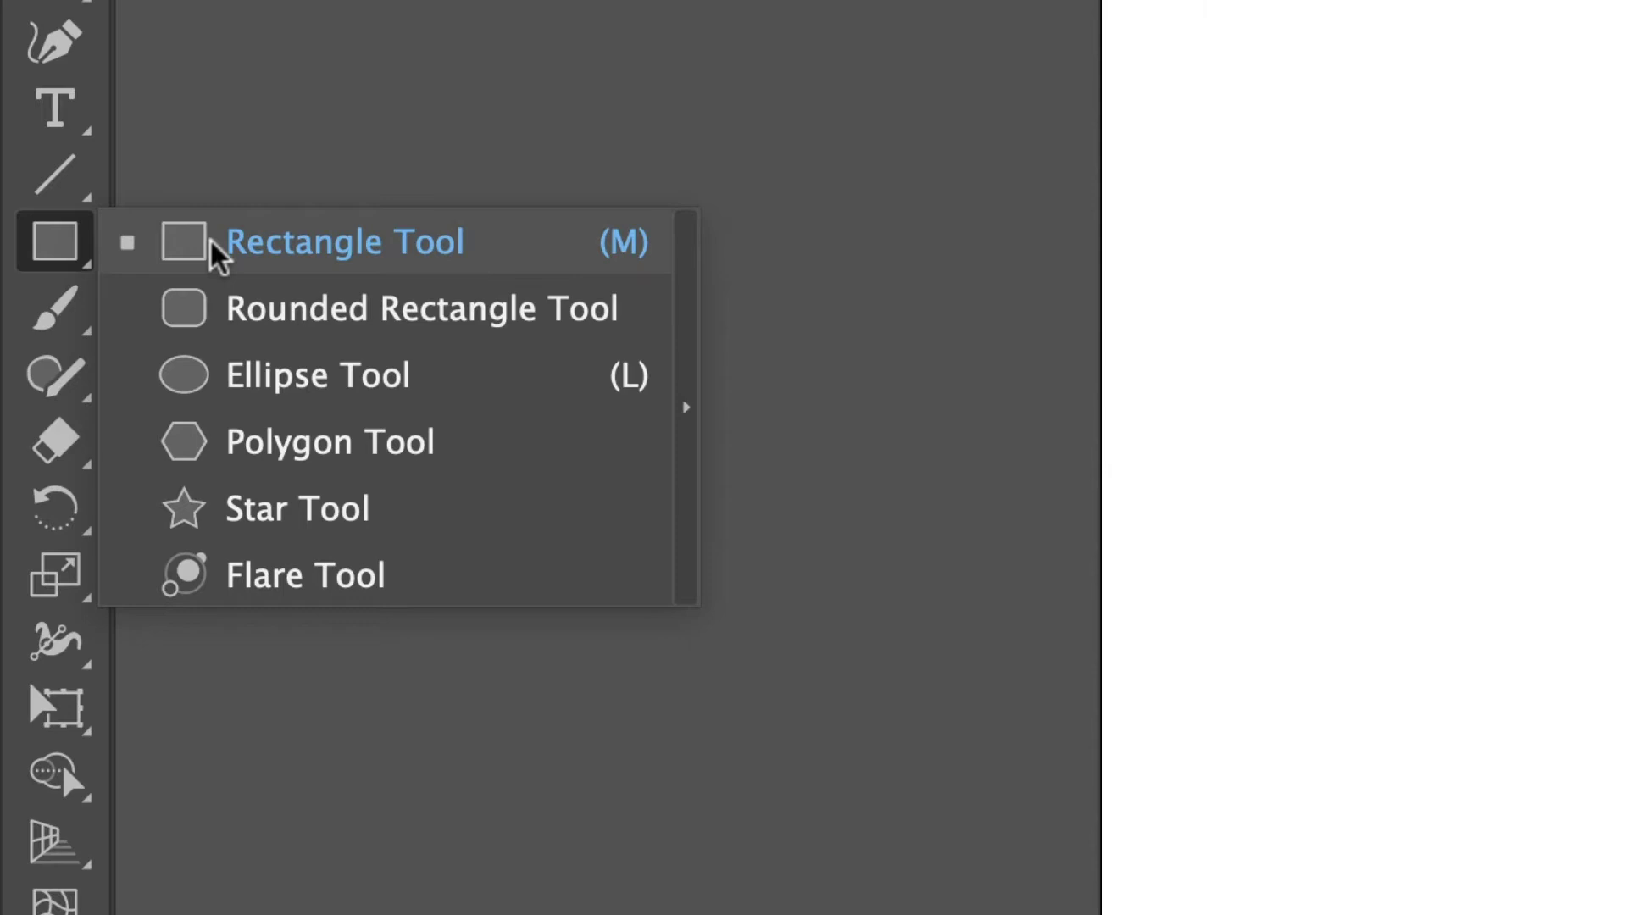
{"action": "left_click", "coordinate": [222, 394]}
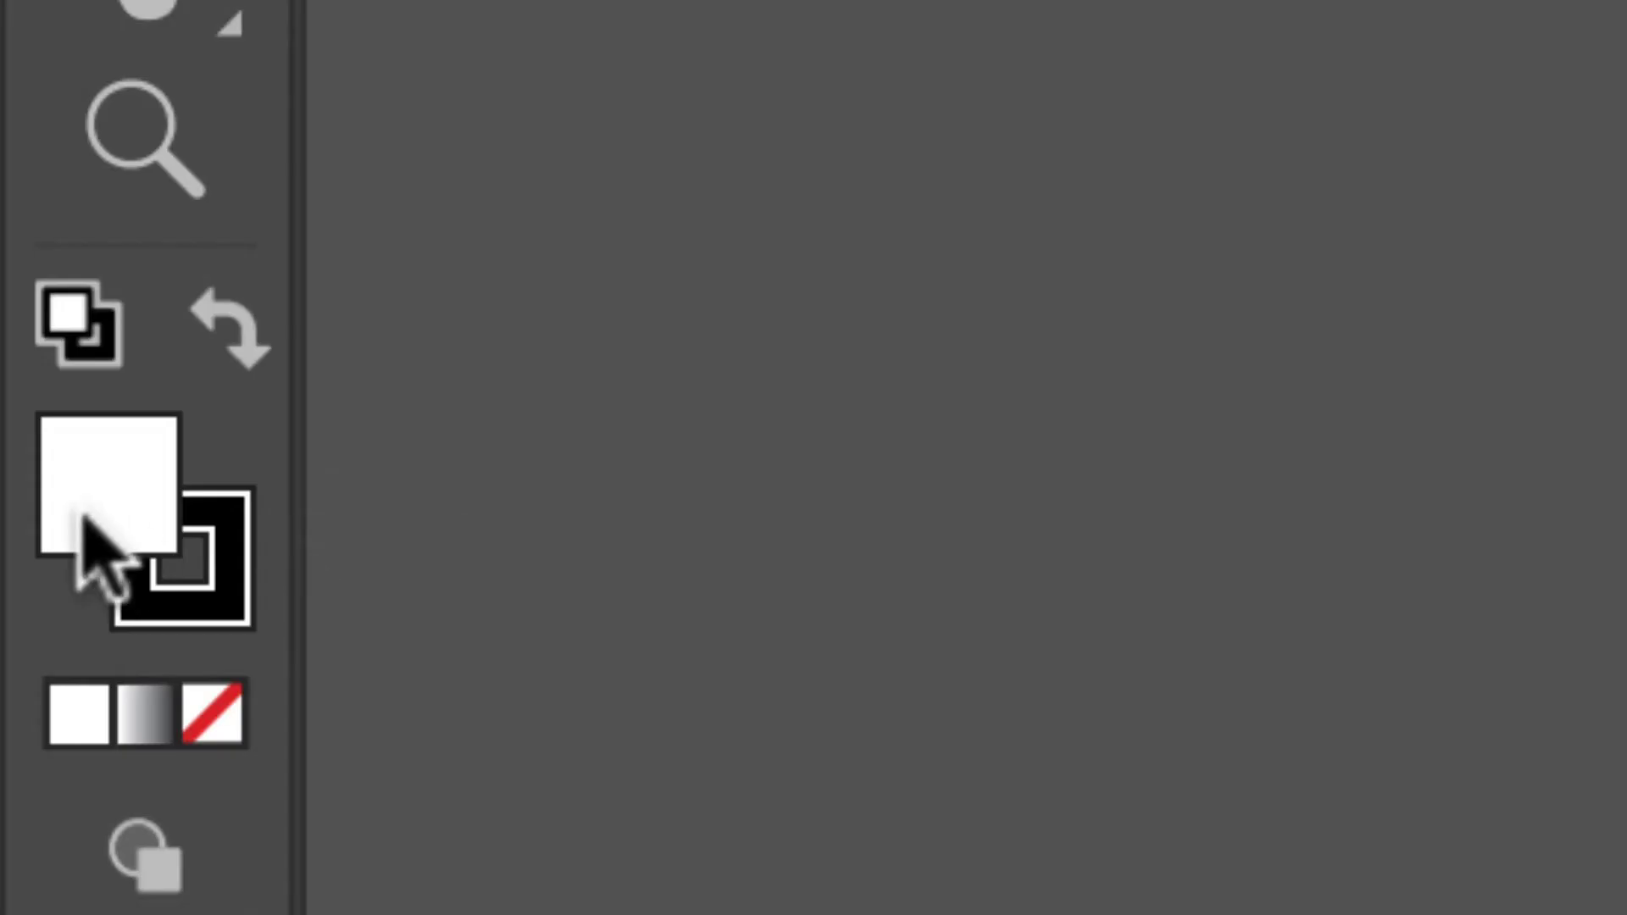
{"action": "left_click", "coordinate": [20, 667]}
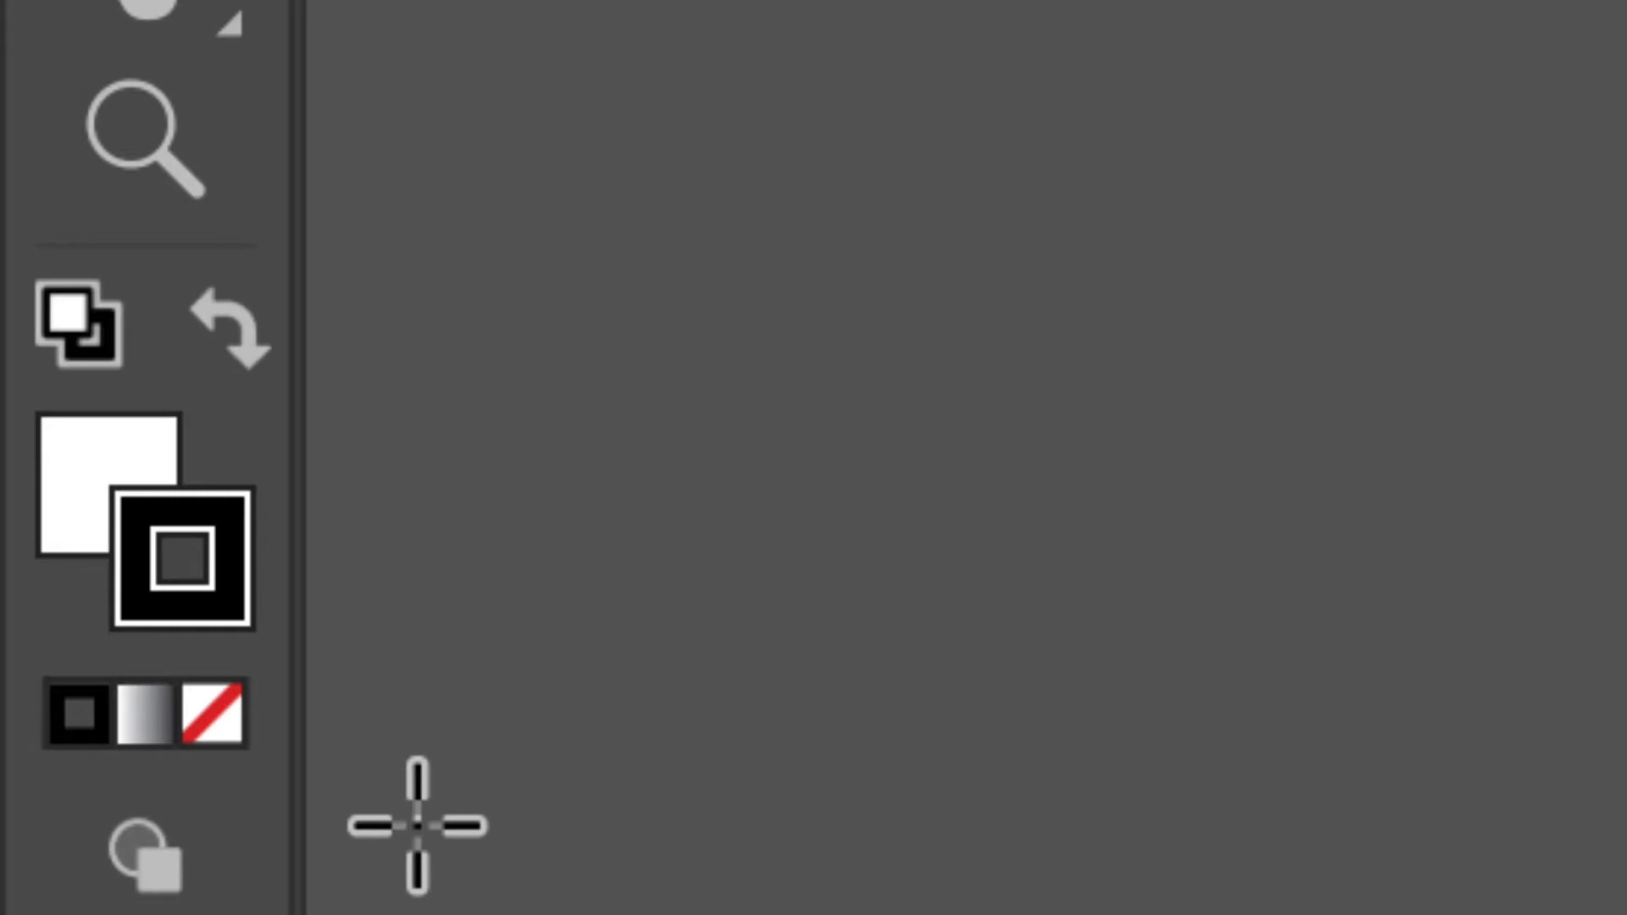
{"action": "left_click", "coordinate": [213, 725]}
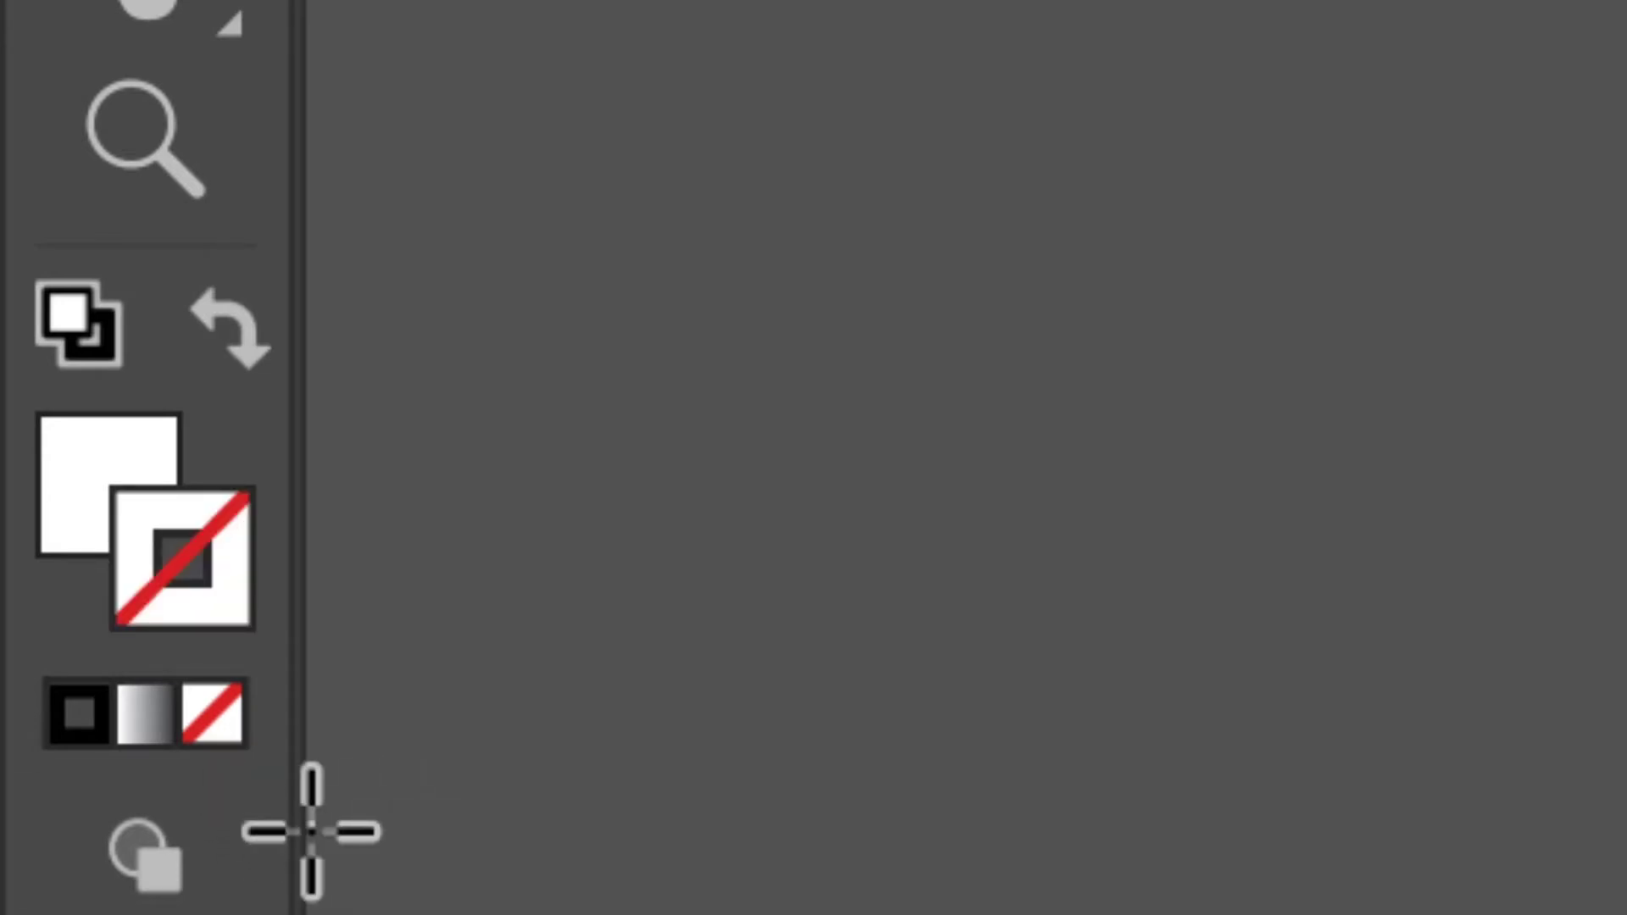
Step: Set the fill to the golden yellow #efbc1b
{"action": "left_click", "coordinate": [116, 509]}
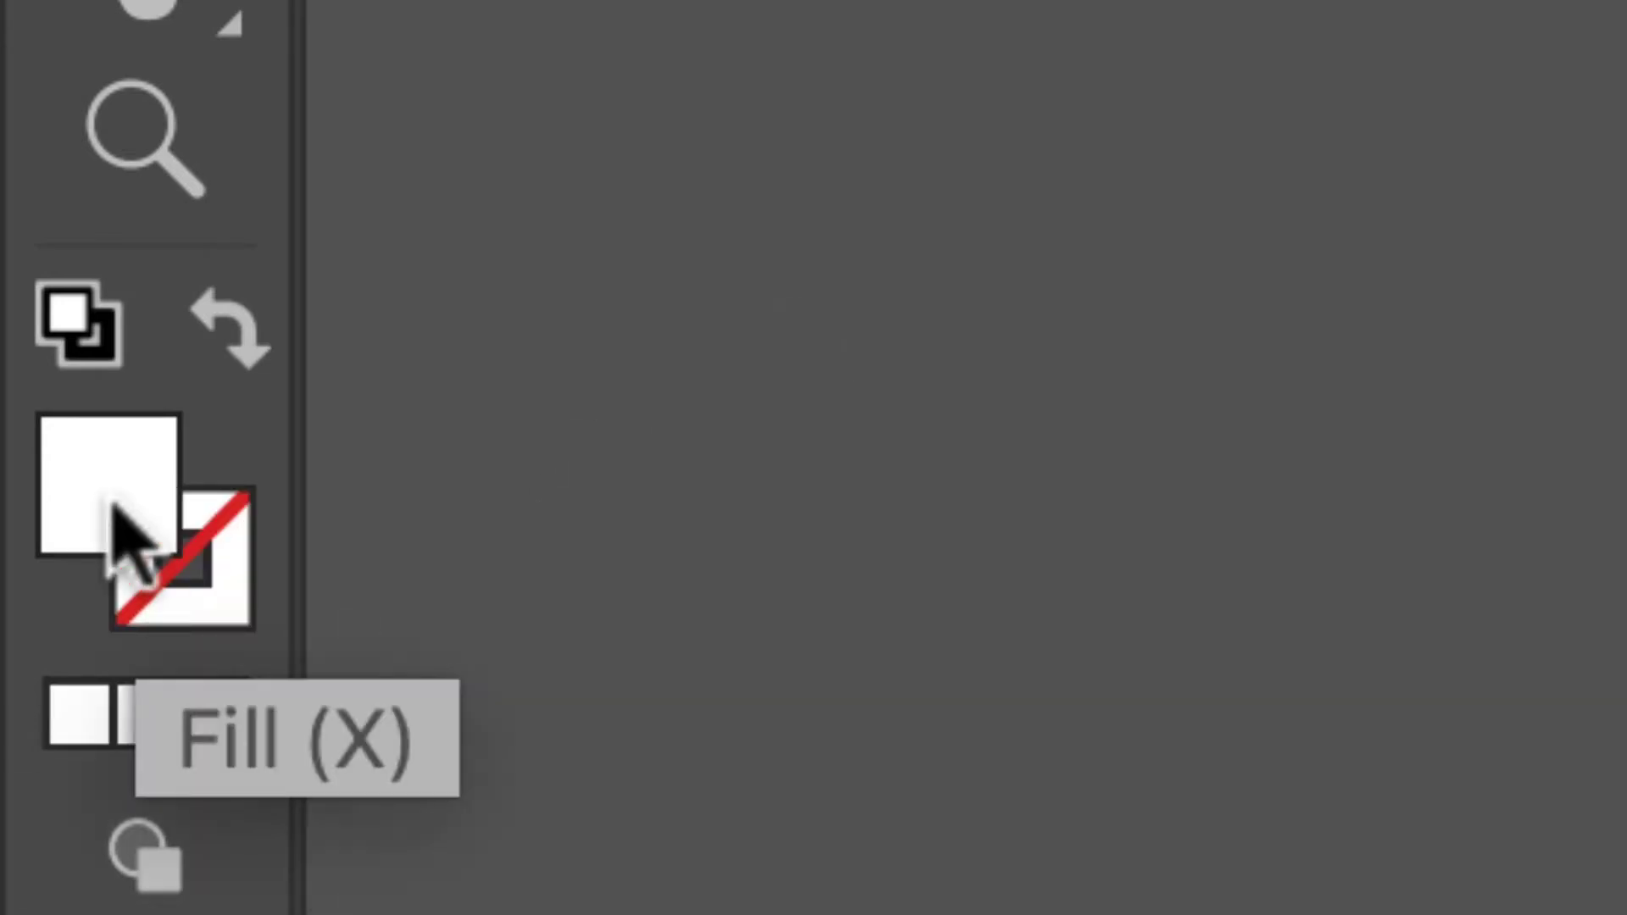
{"action": "double_click", "coordinate": [127, 546]}
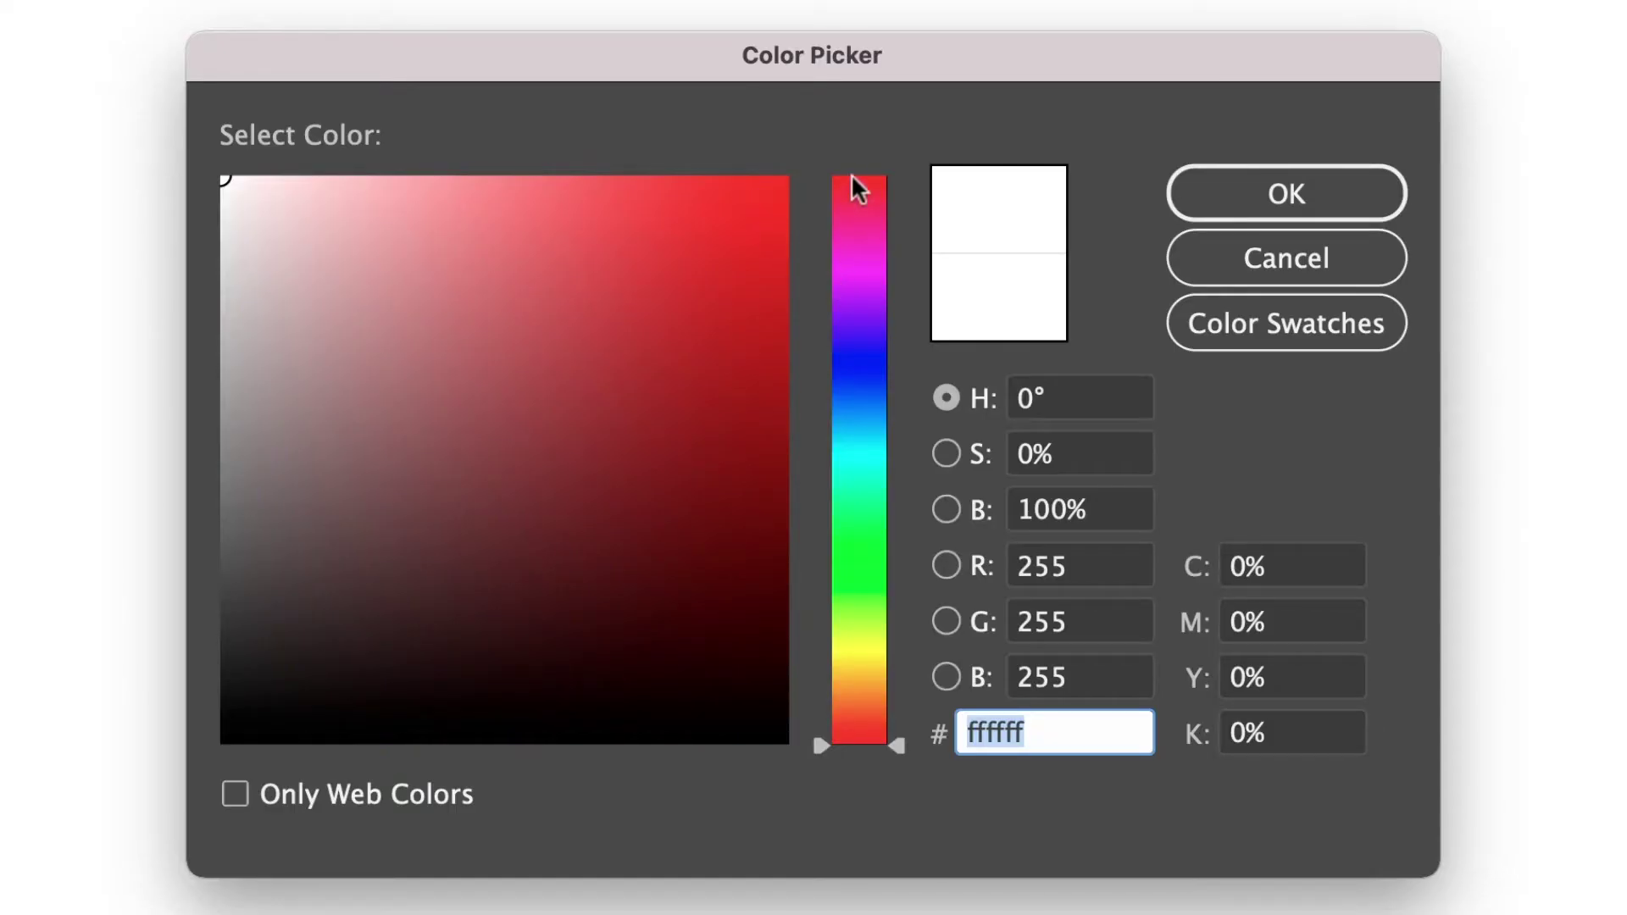
{"action": "left_click_drag", "start_coordinate": [896, 744], "coordinate": [890, 657]}
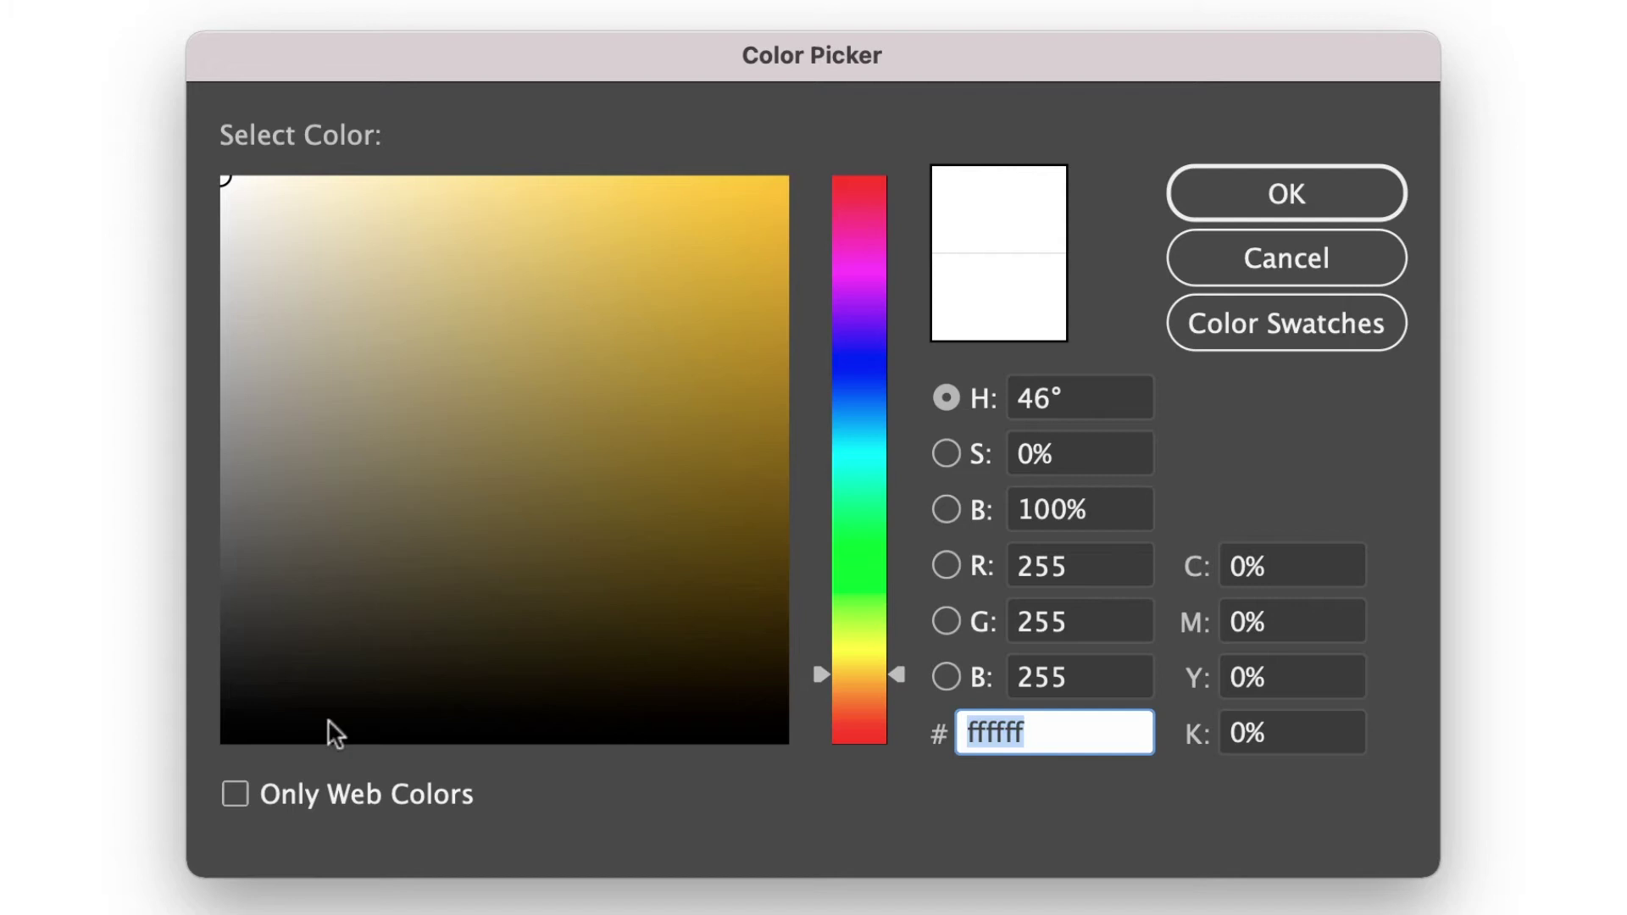
{"action": "mouse_move", "coordinate": [640, 213]}
{"action": "left_mouse_down"}
{"action": "mouse_move", "coordinate": [704, 195]}
{"action": "mouse_move", "coordinate": [624, 210]}
{"action": "left_mouse_up"}
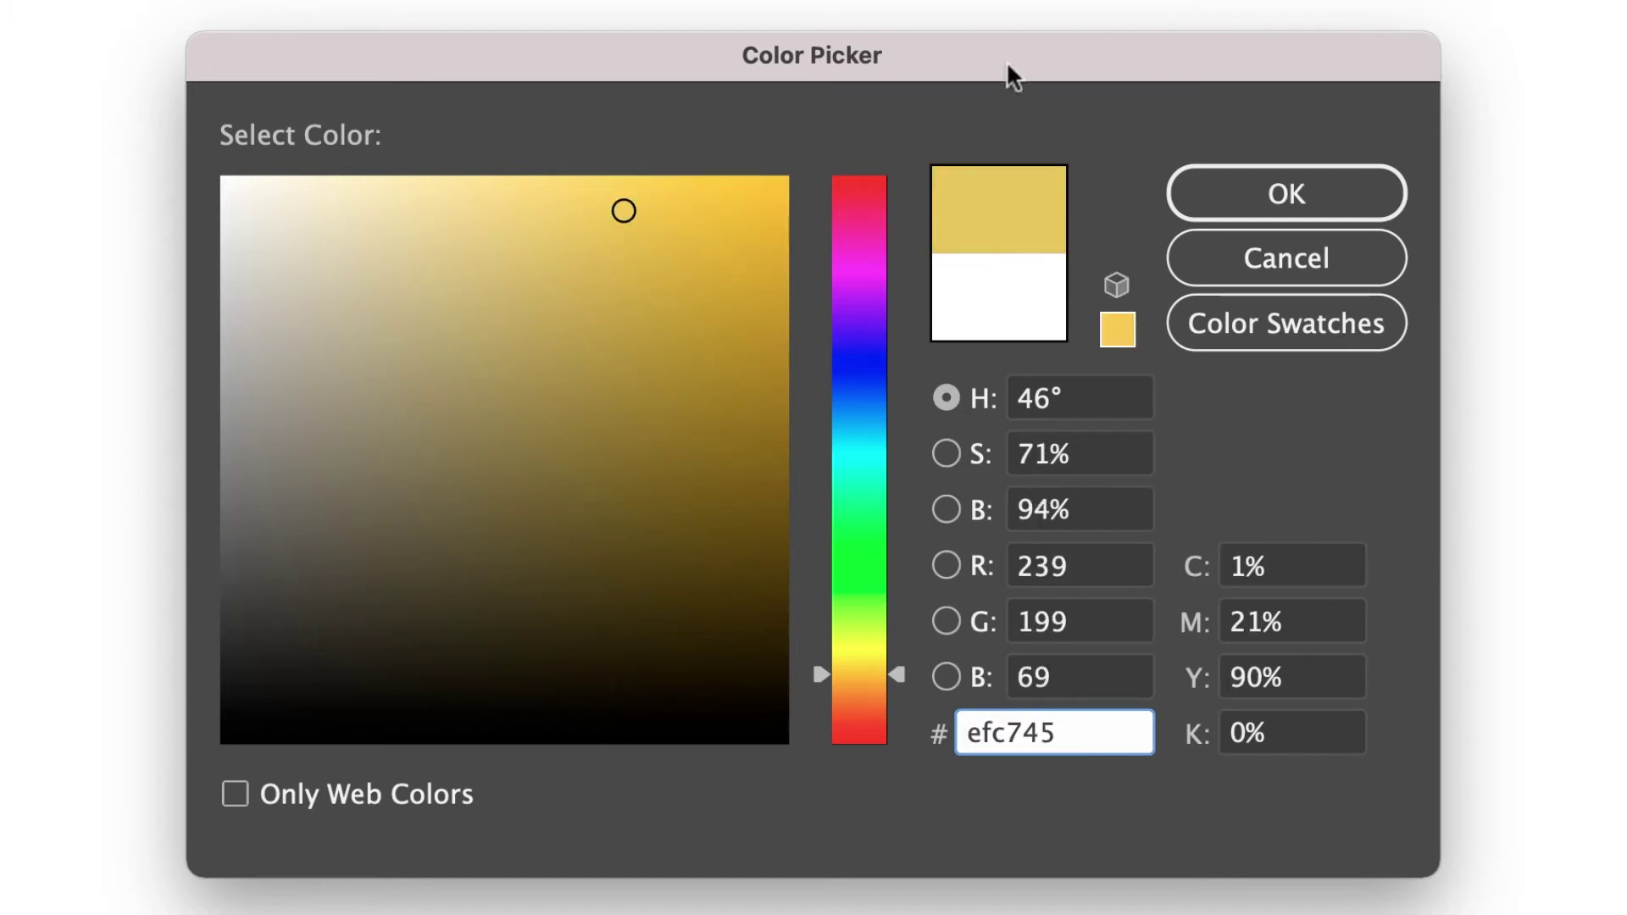
{"action": "mouse_move", "coordinate": [679, 216]}
{"action": "left_mouse_down"}
{"action": "mouse_move", "coordinate": [653, 174]}
{"action": "mouse_move", "coordinate": [723, 210]}
{"action": "left_mouse_up"}
{"action": "left_click", "coordinate": [1233, 194]}
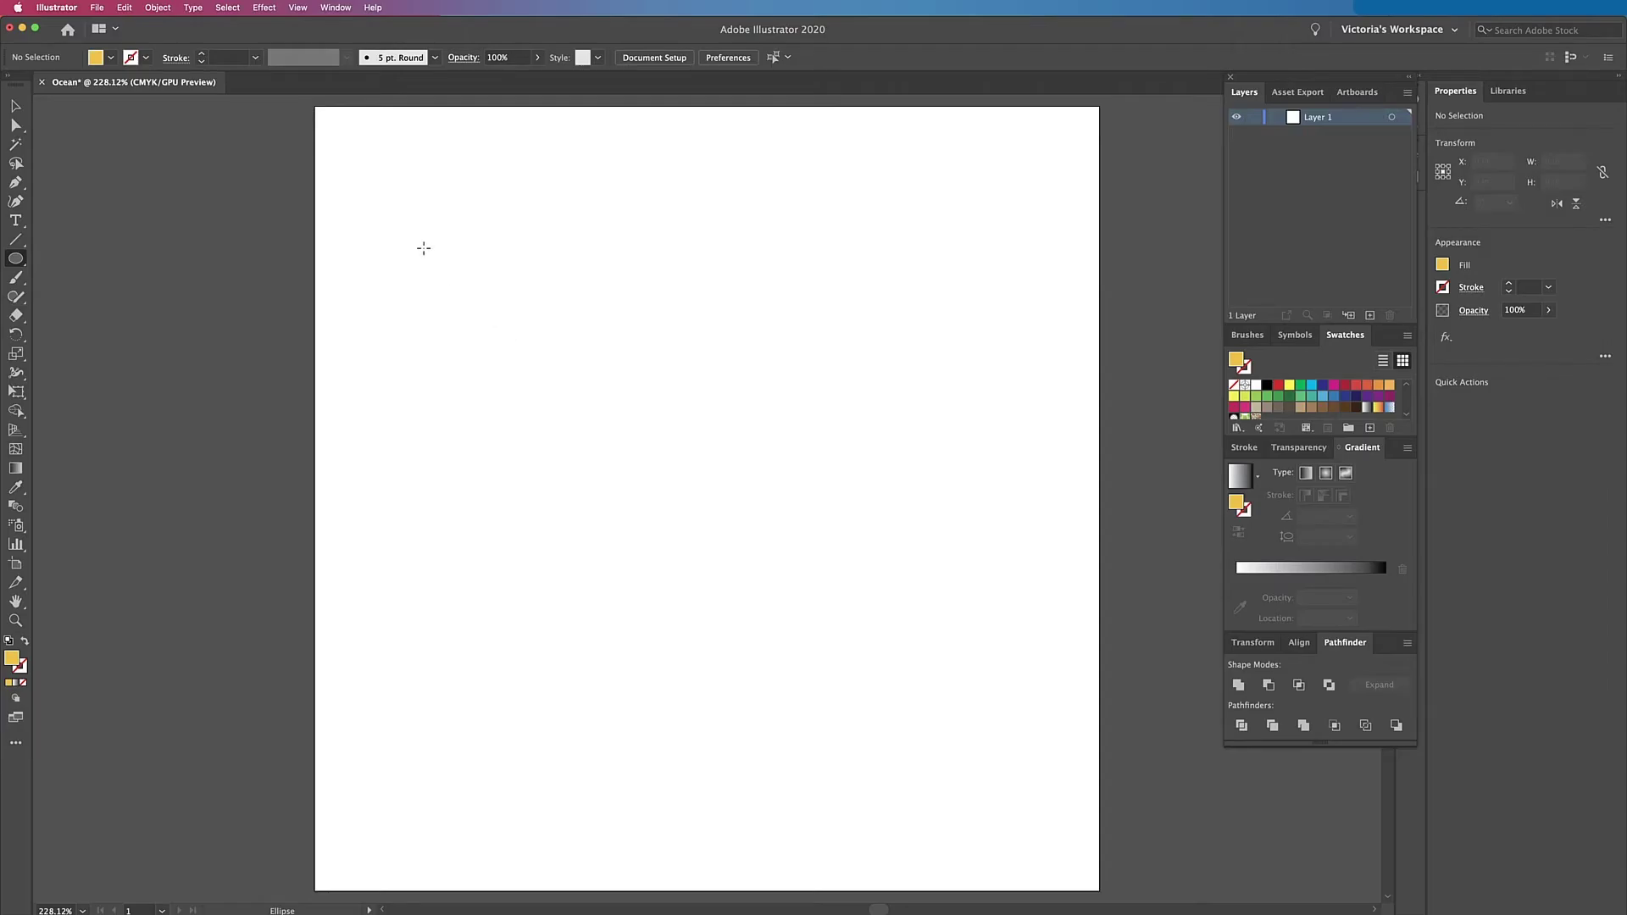
Step: Draw a perfect circle in the upper-left part of the artboard and a larger one about 1.59 in wide near the centre
{"action": "key", "text": "shift"}
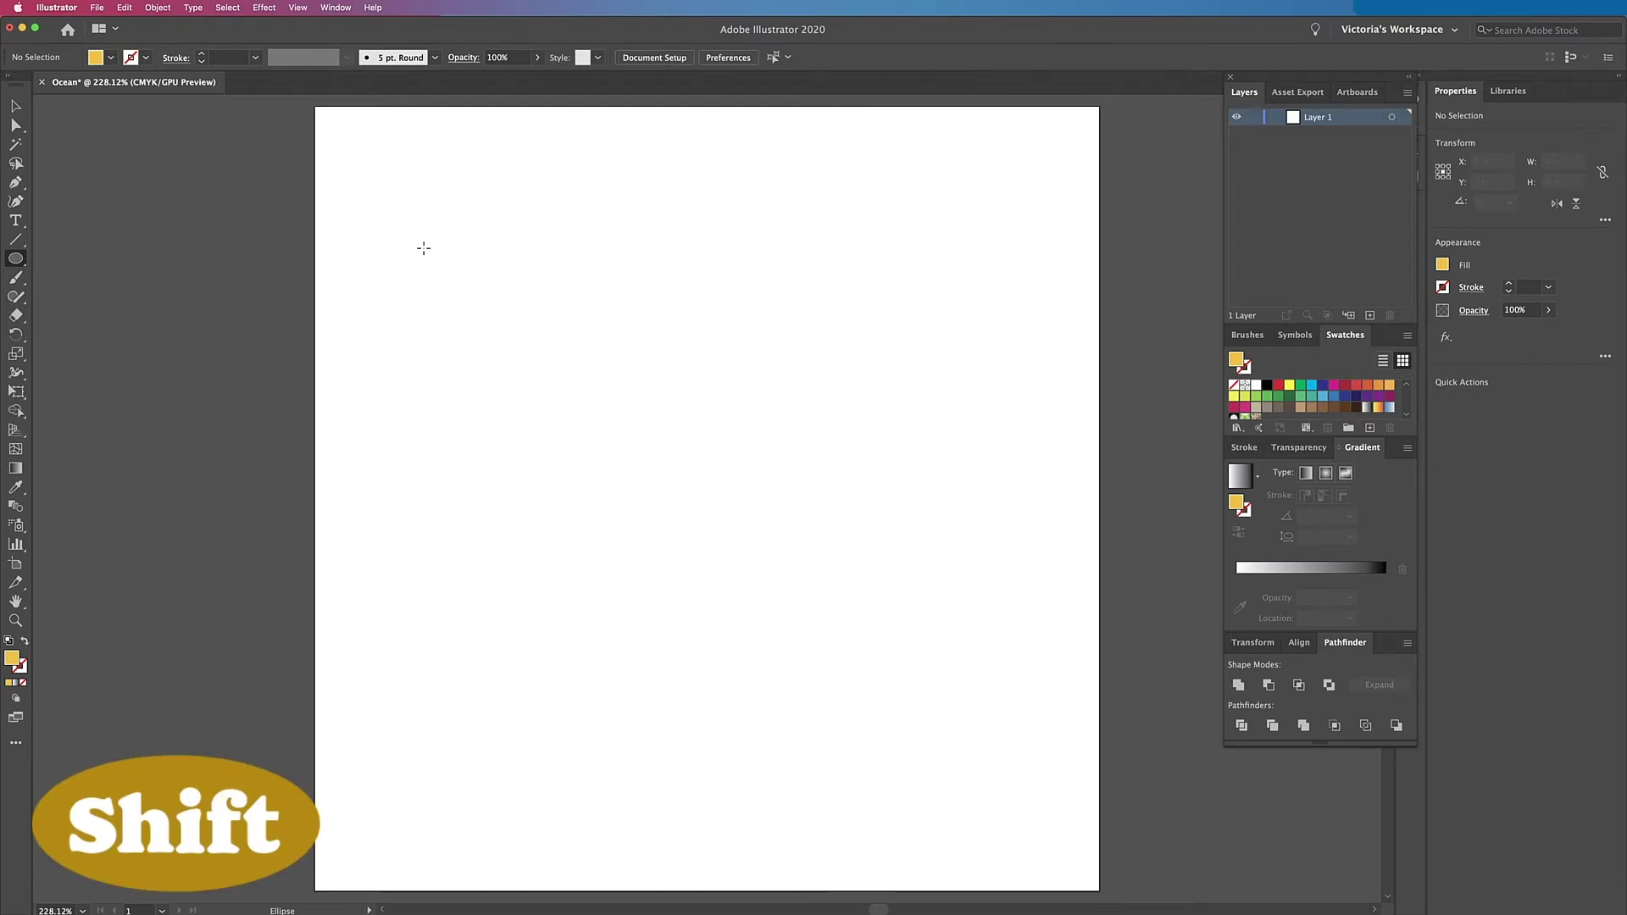
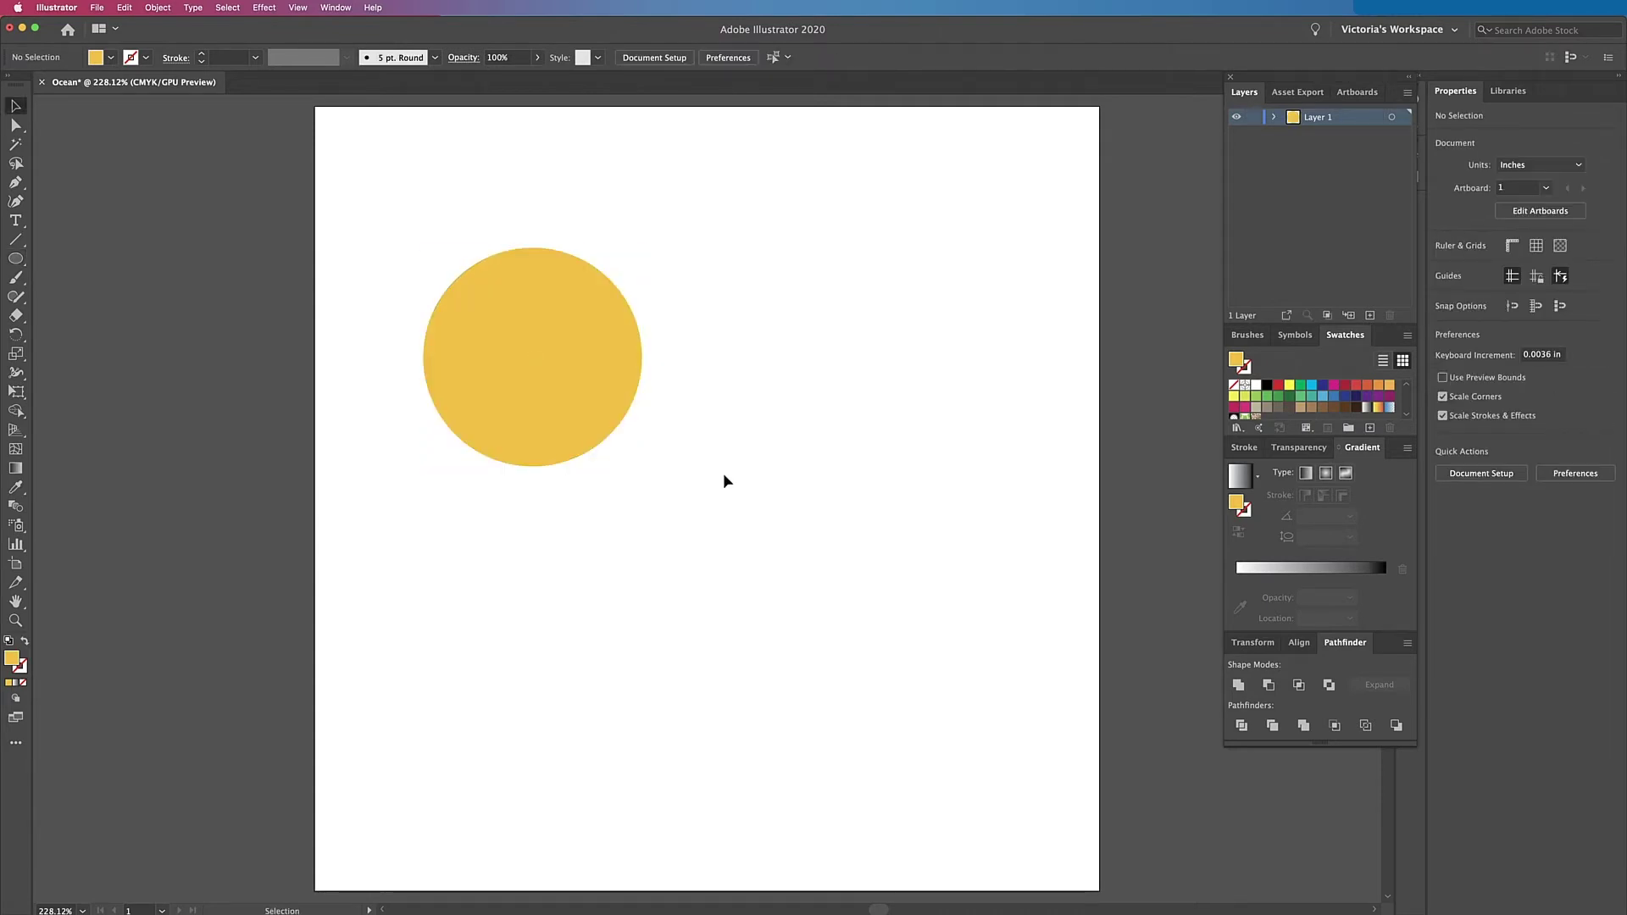
{"action": "left_click", "coordinate": [15, 259]}
{"action": "left_click_drag", "start_coordinate": [677, 396], "coordinate": [927, 645]}
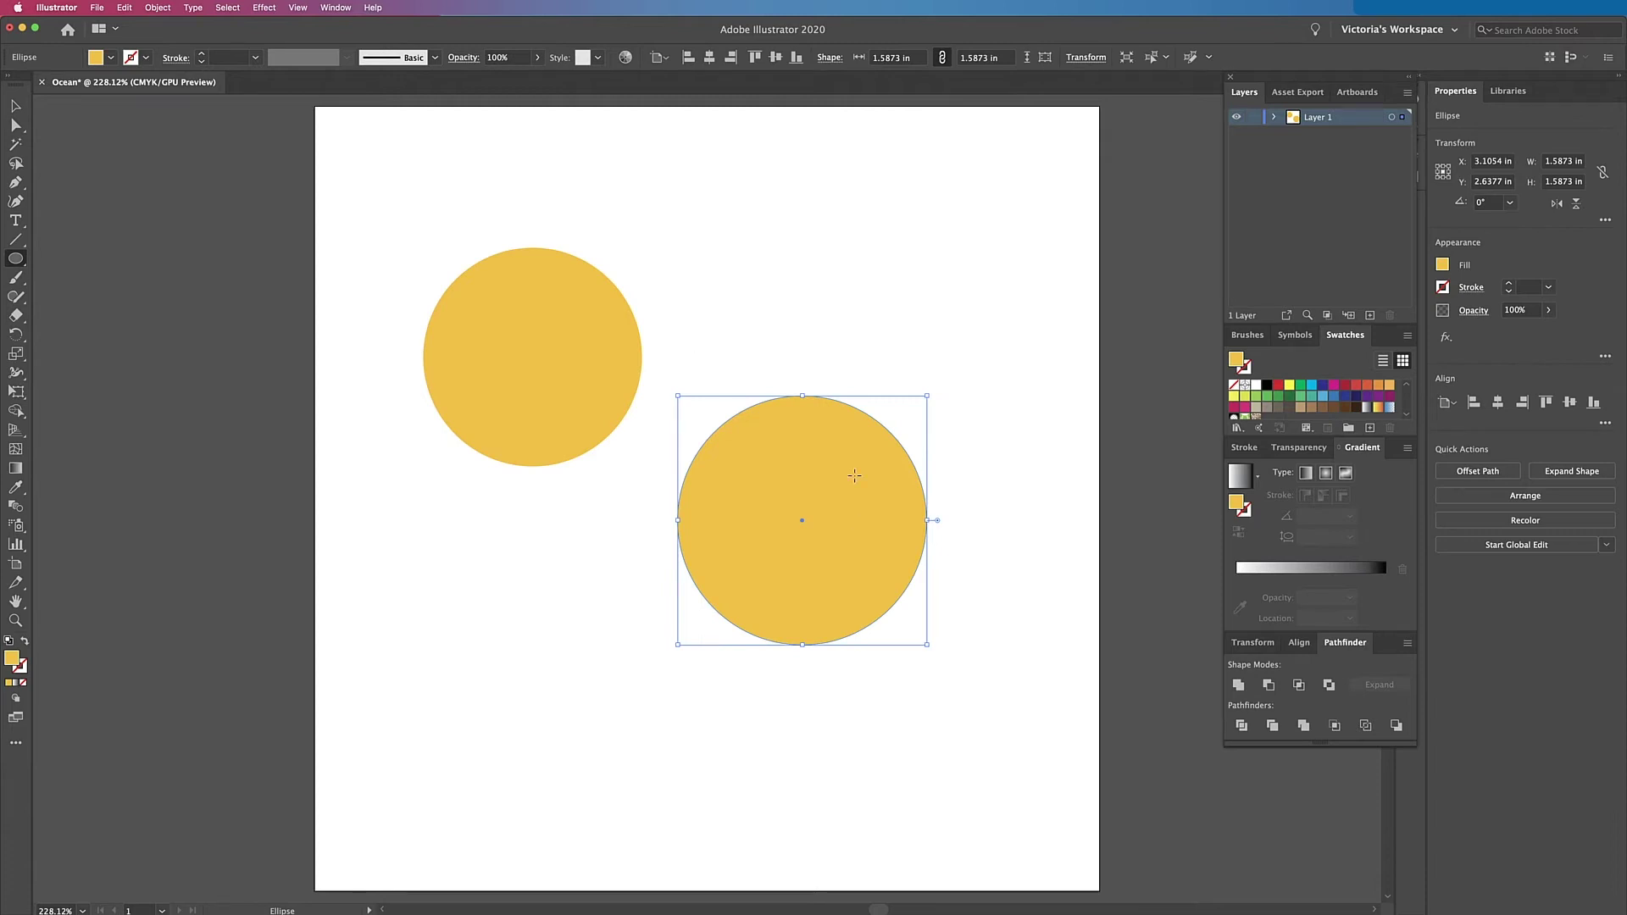
Step: Change the fill of the larger circle to the lighter yellow #f7d577
{"action": "double_click", "coordinate": [10, 658]}
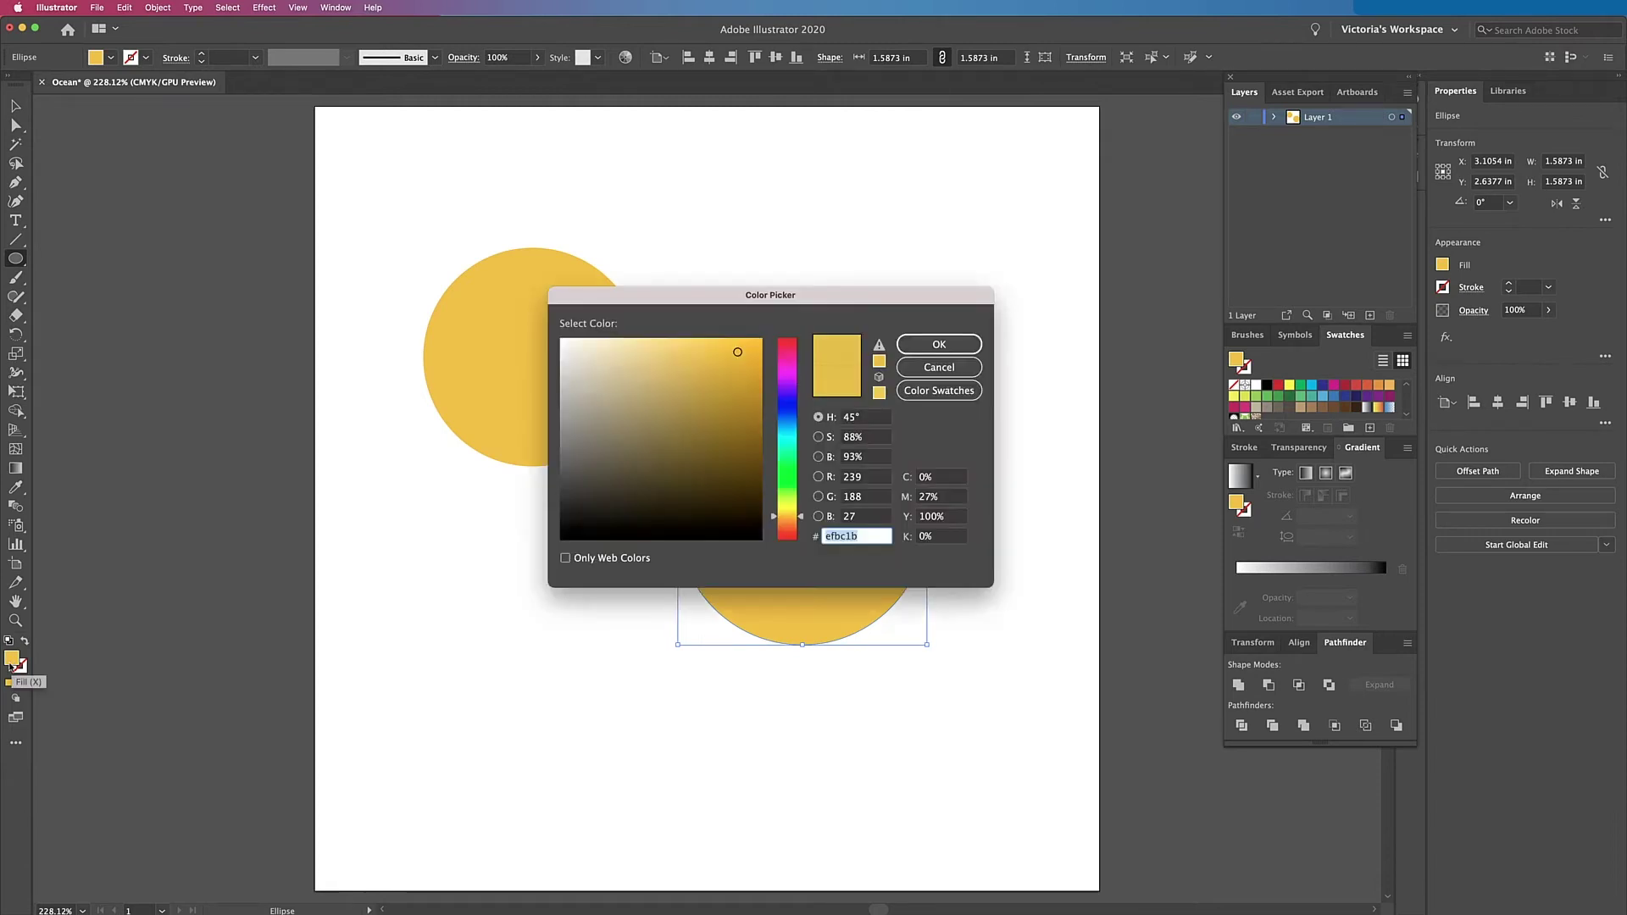
{"action": "left_click", "coordinate": [659, 348]}
{"action": "left_click", "coordinate": [664, 344]}
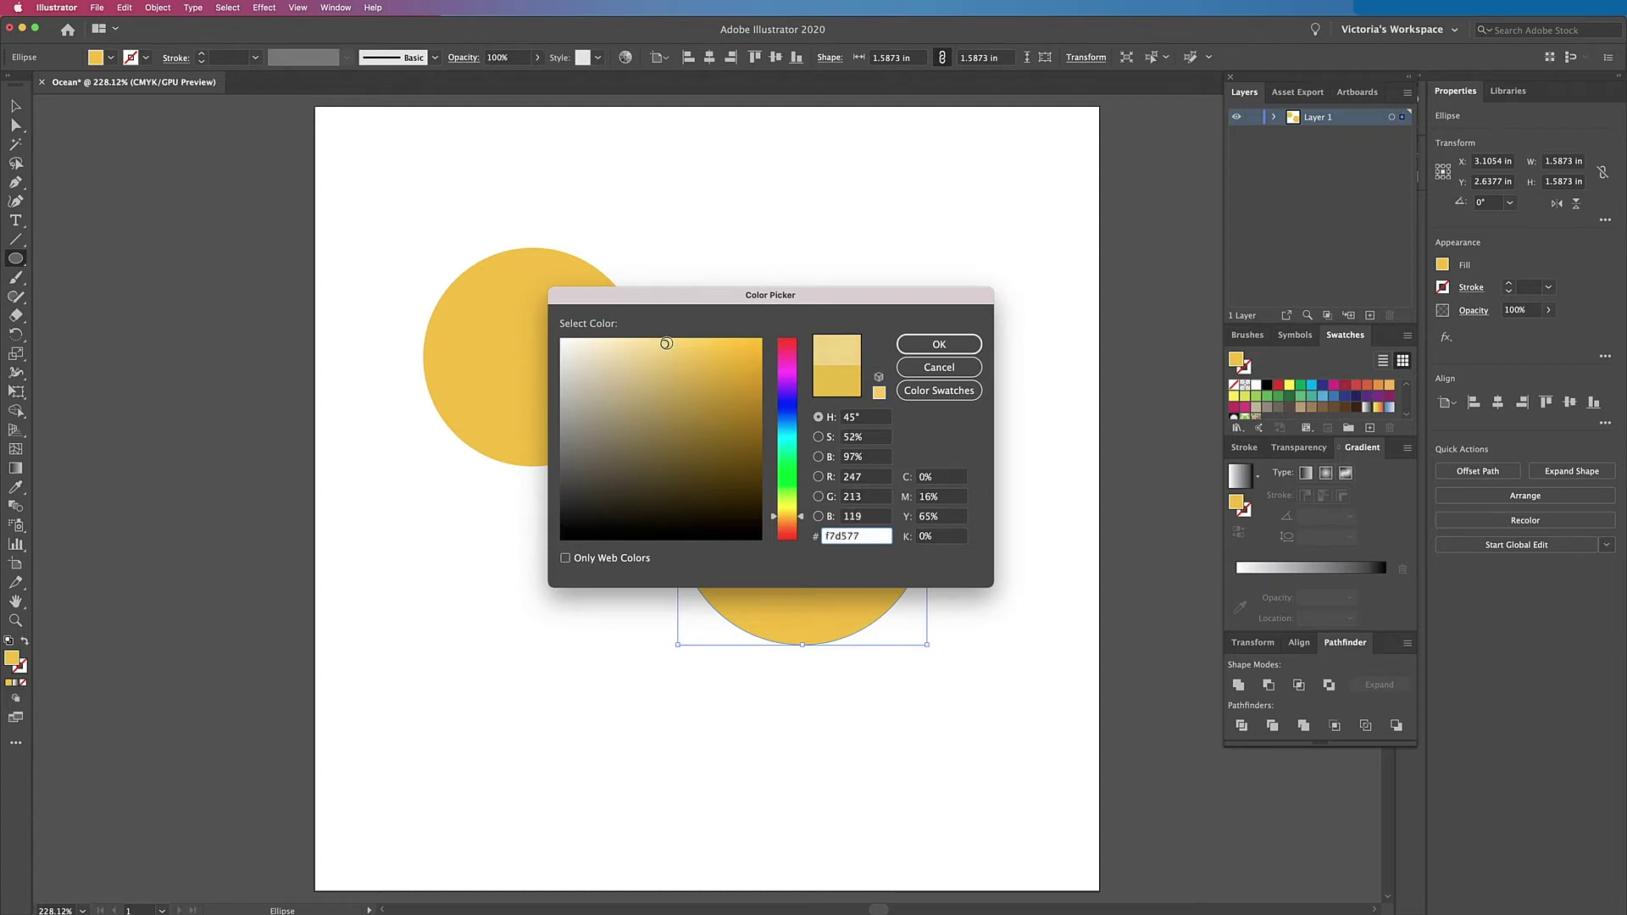
{"action": "left_click", "coordinate": [911, 343]}
Step: Move the lighter circle over the golden one and send it to the back
{"action": "key", "text": "v"}
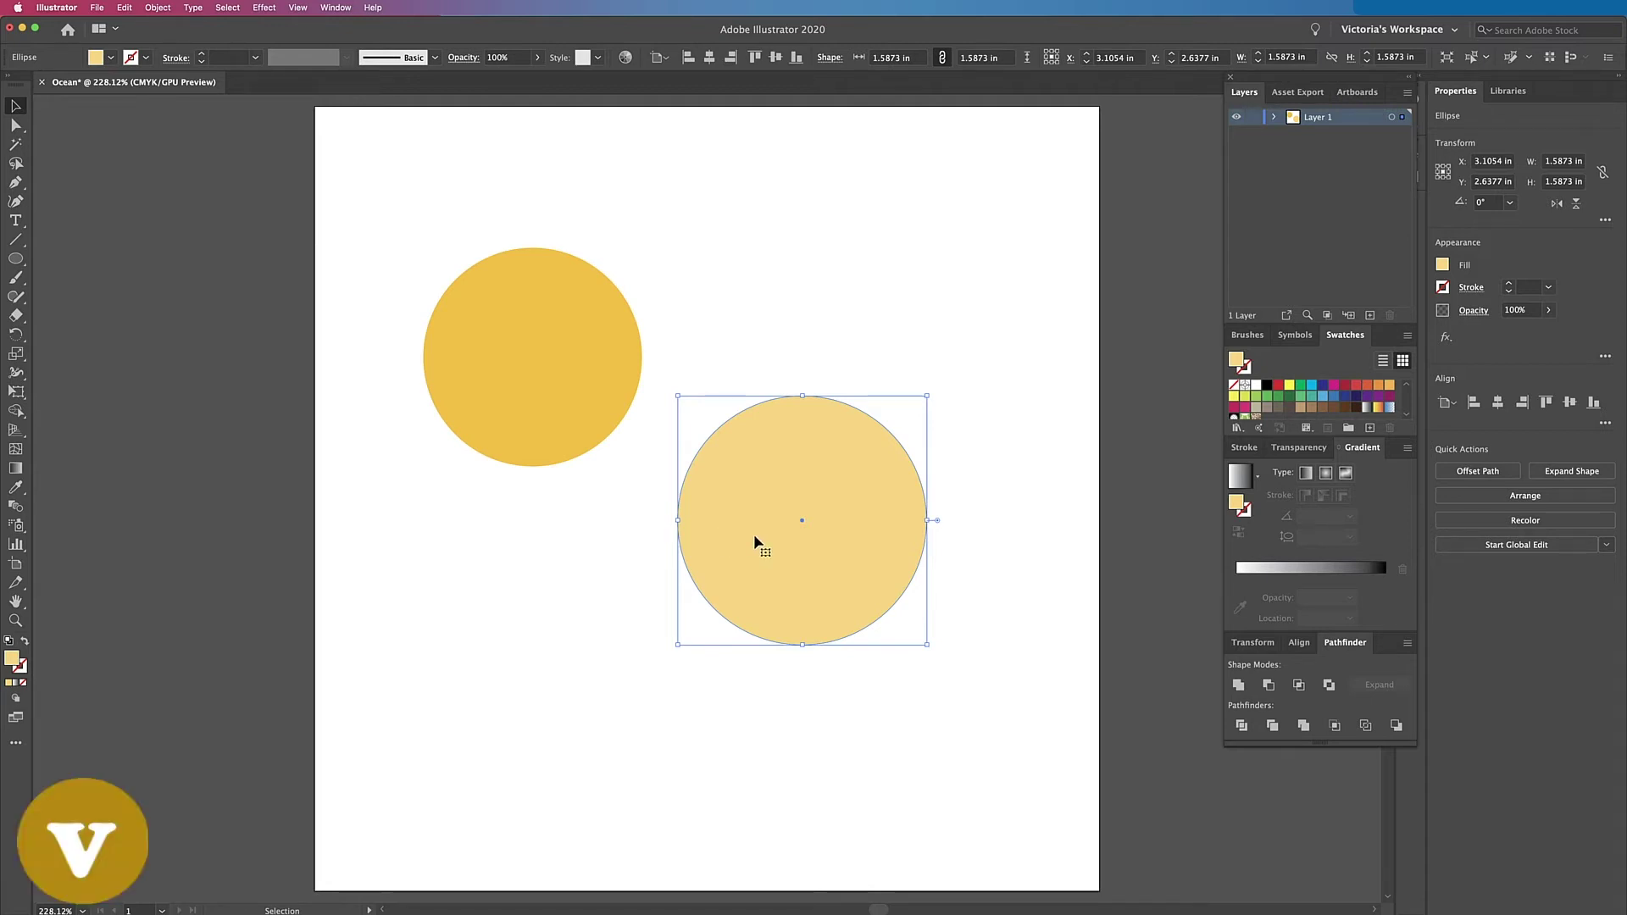
{"action": "left_click_drag", "start_coordinate": [831, 566], "coordinate": [563, 410]}
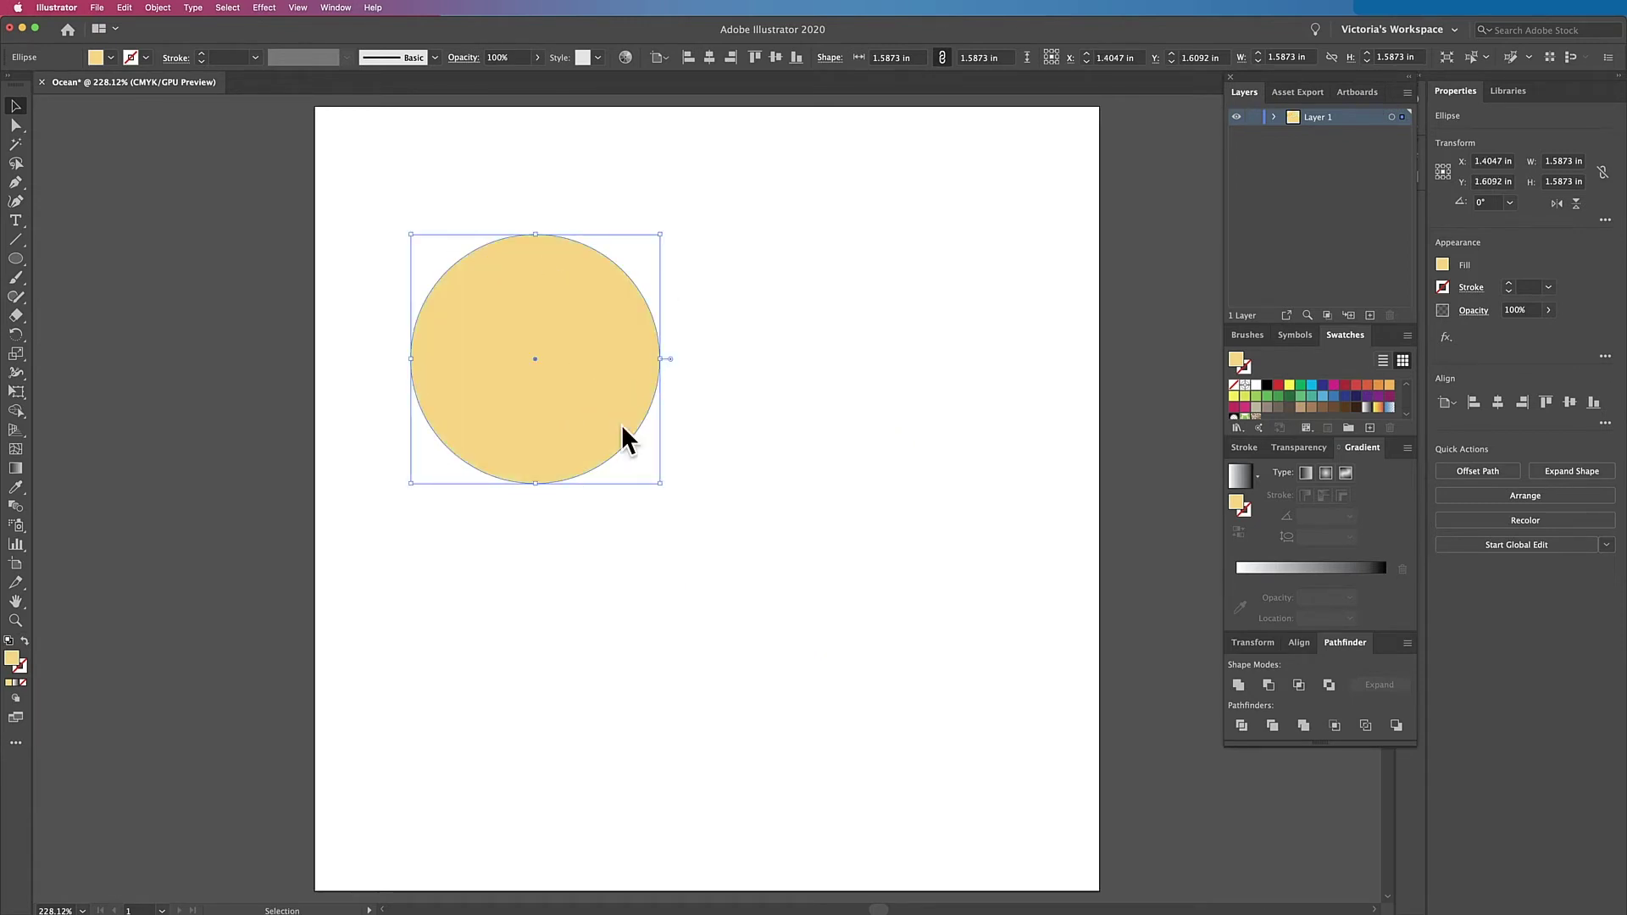
{"action": "right_click", "coordinate": [573, 360]}
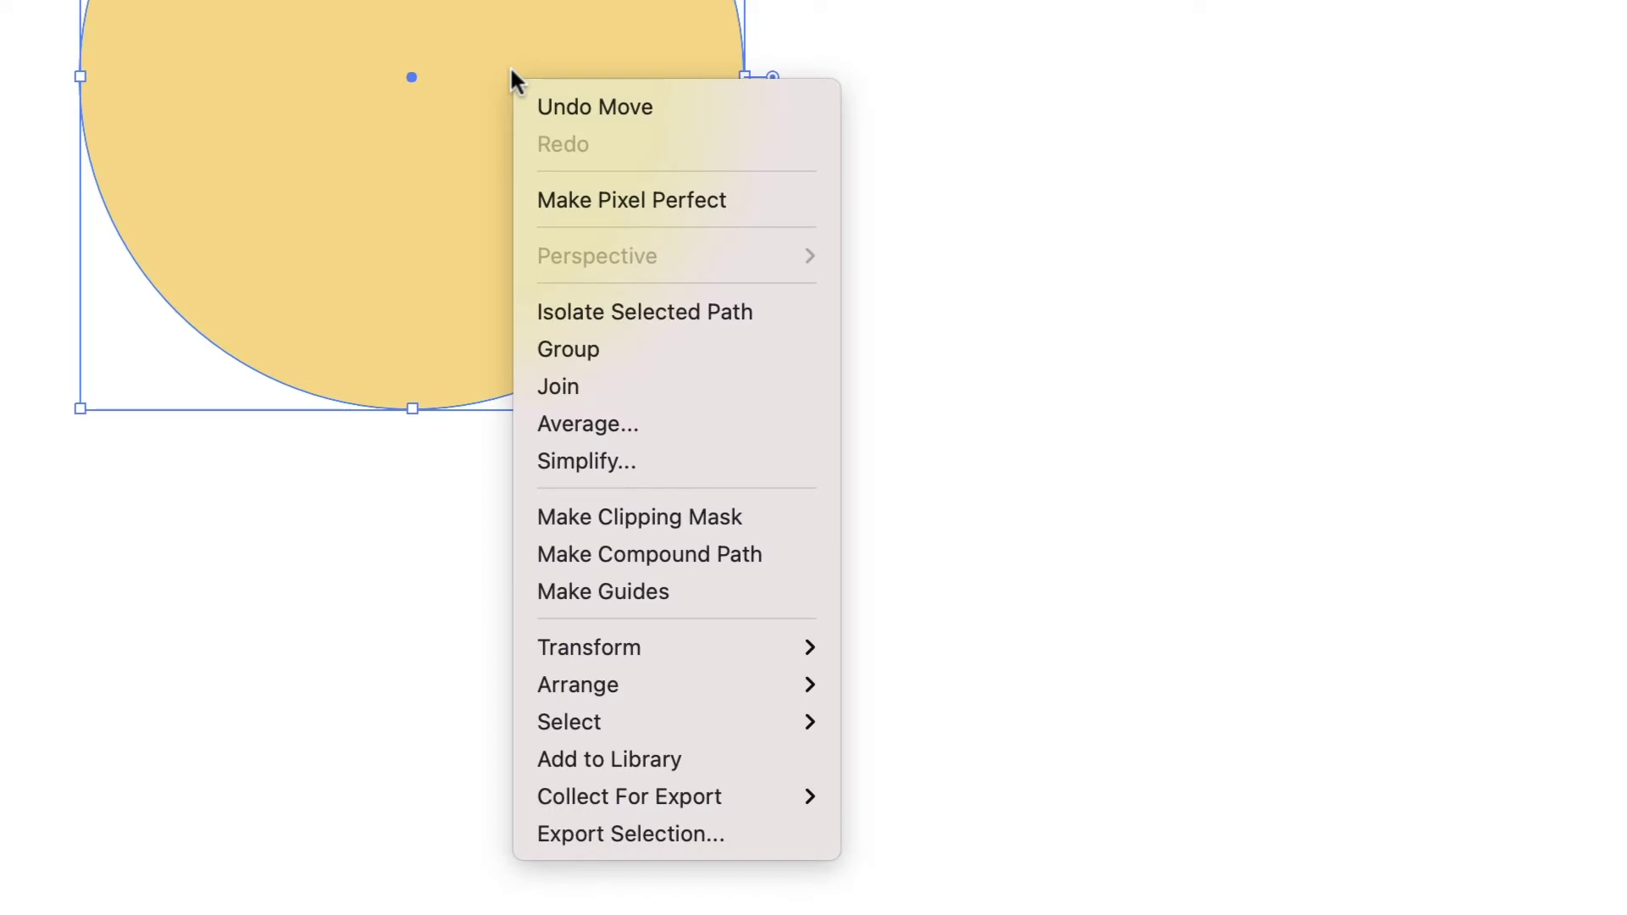
{"action": "mouse_move", "coordinate": [664, 592]}
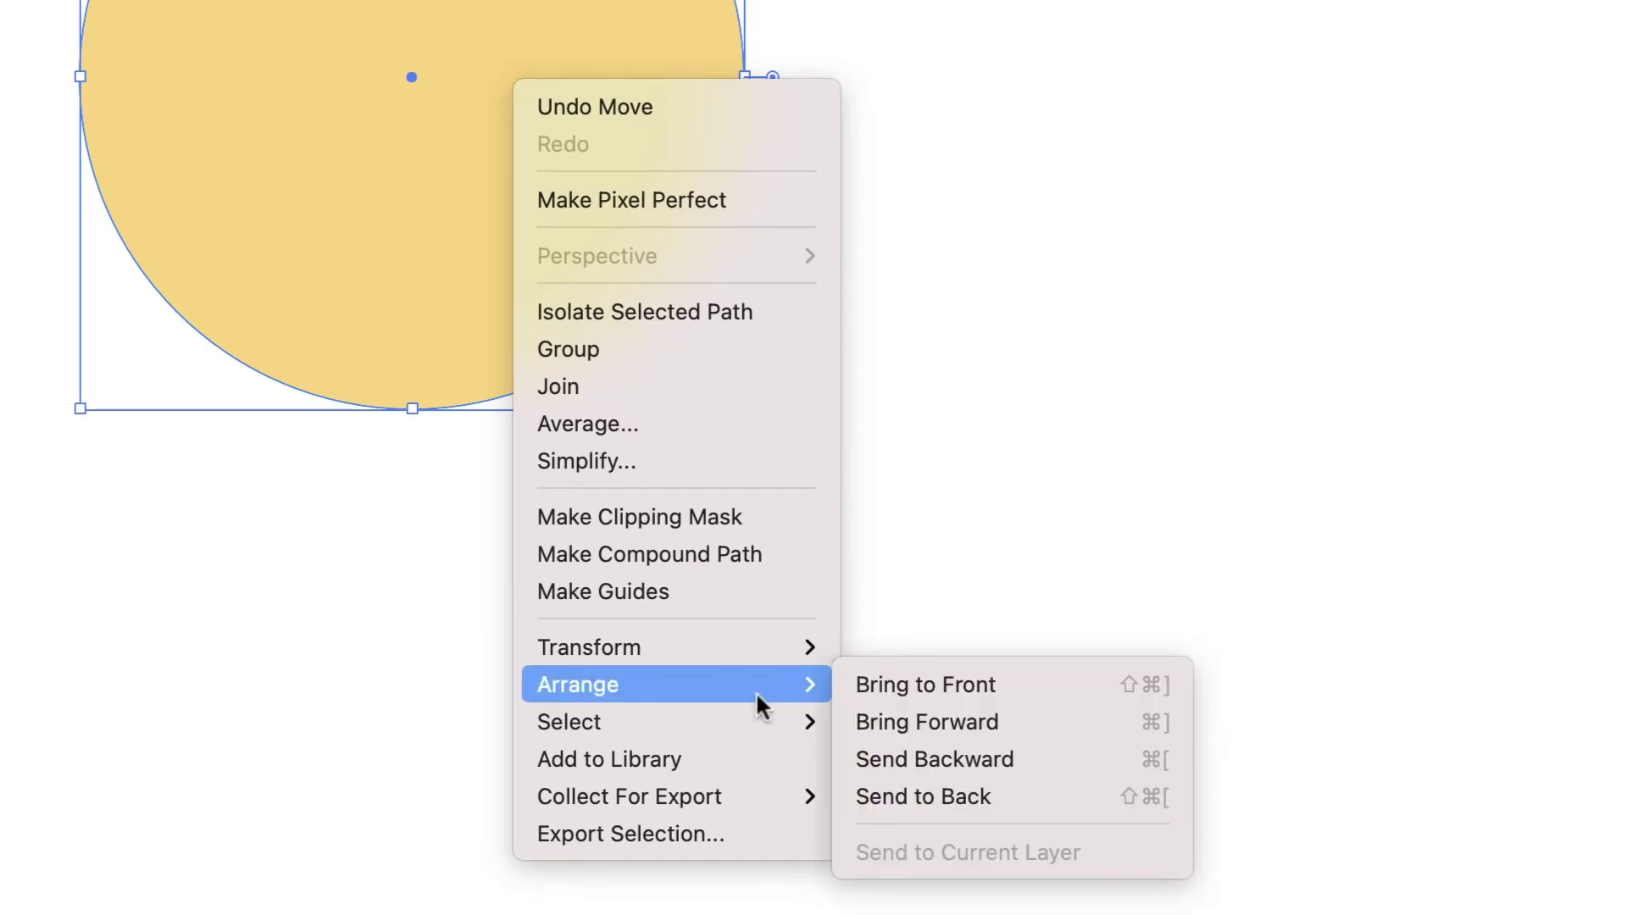
{"action": "left_click", "coordinate": [1019, 785]}
{"action": "left_click", "coordinate": [1018, 785]}
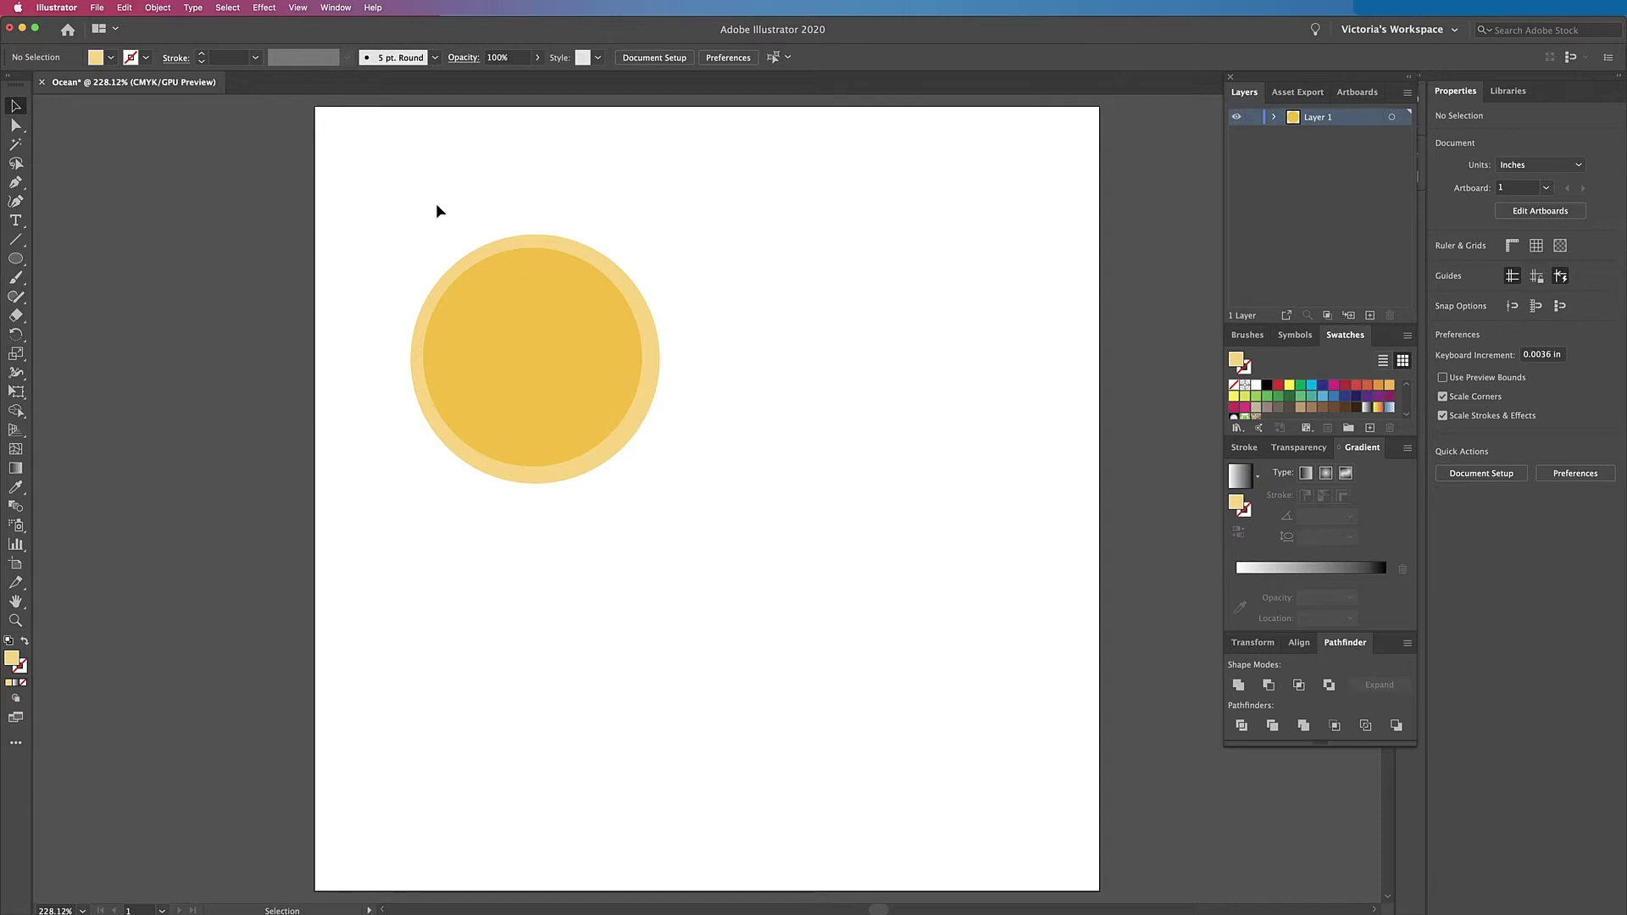
Step: Select both circles and align their centres horizontally and vertically
{"action": "left_click_drag", "start_coordinate": [343, 188], "coordinate": [771, 578]}
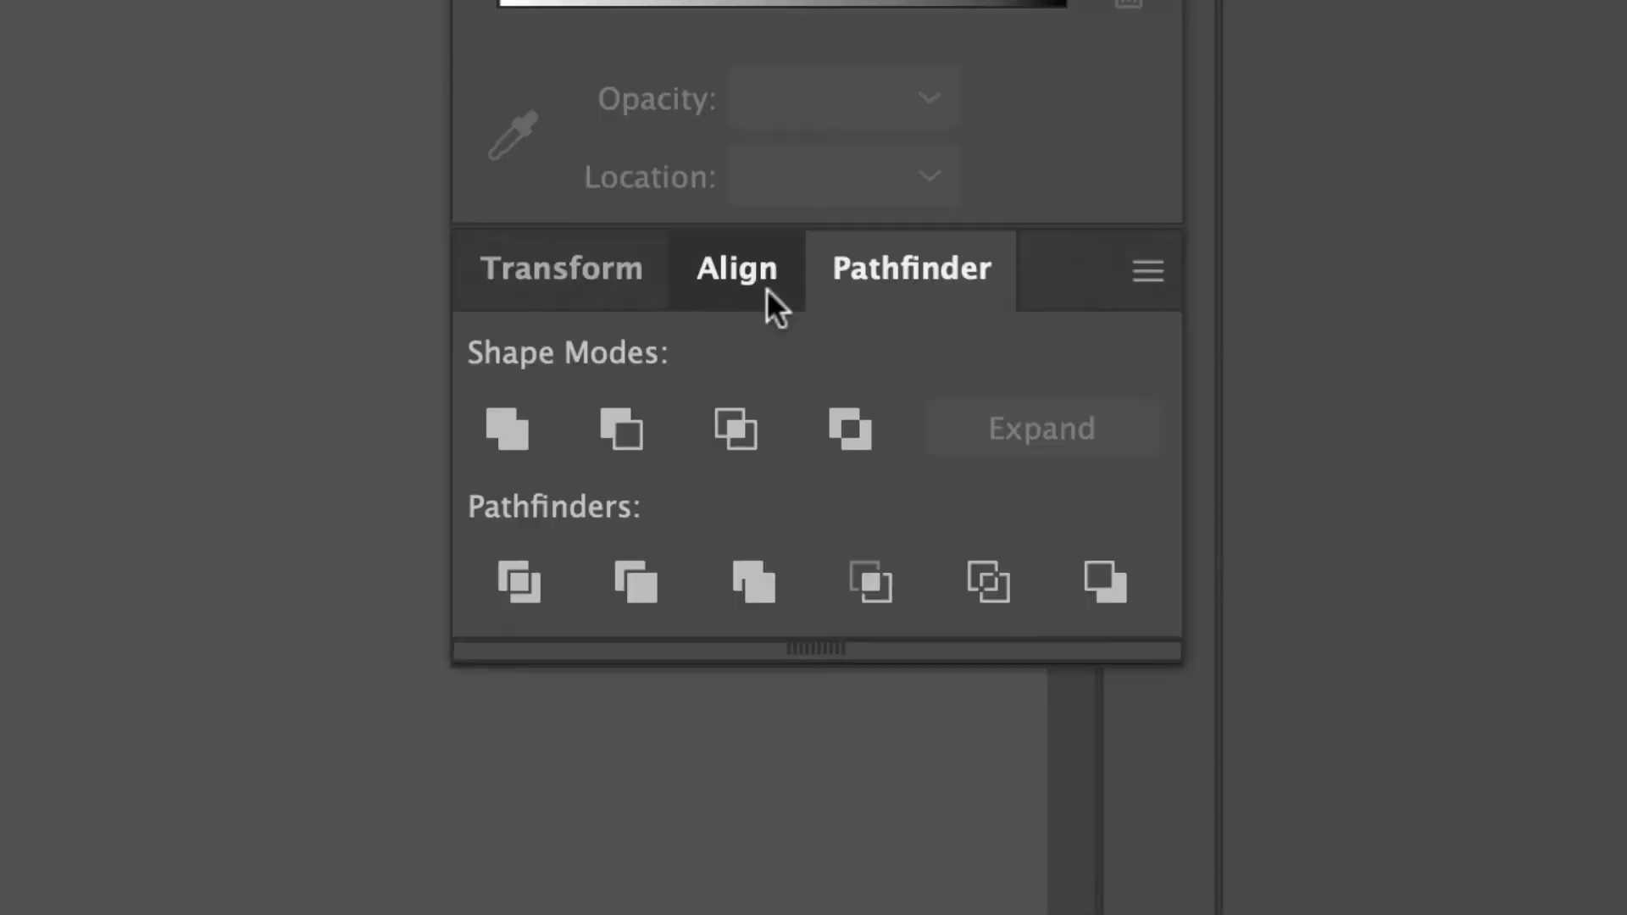
{"action": "left_click", "coordinate": [1303, 646]}
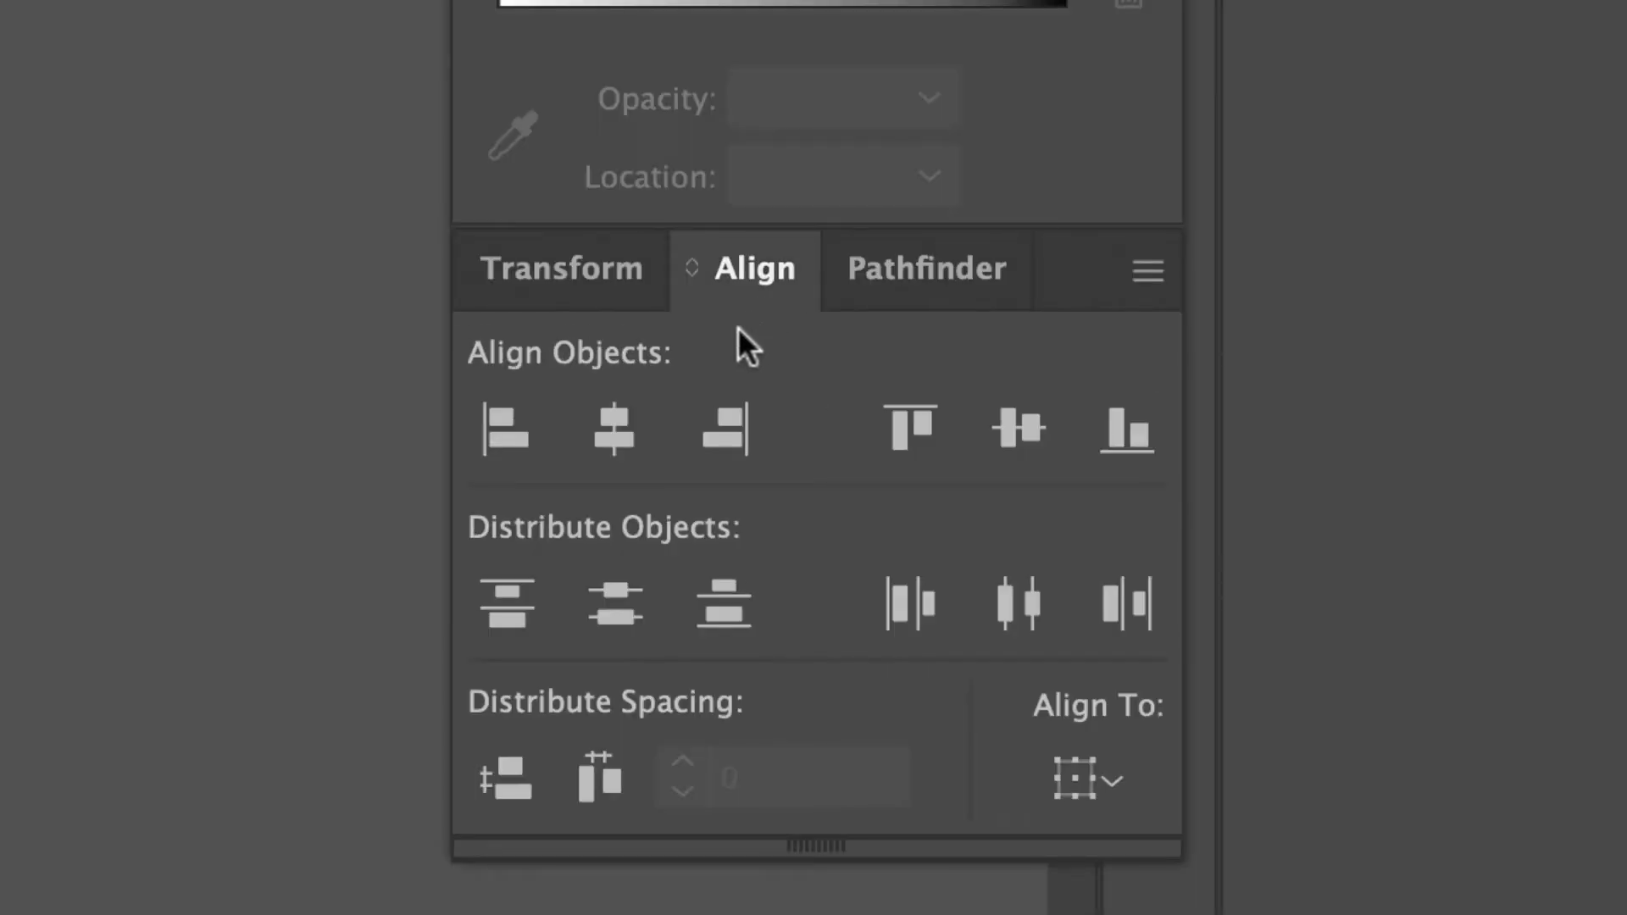
{"action": "left_click", "coordinate": [612, 416]}
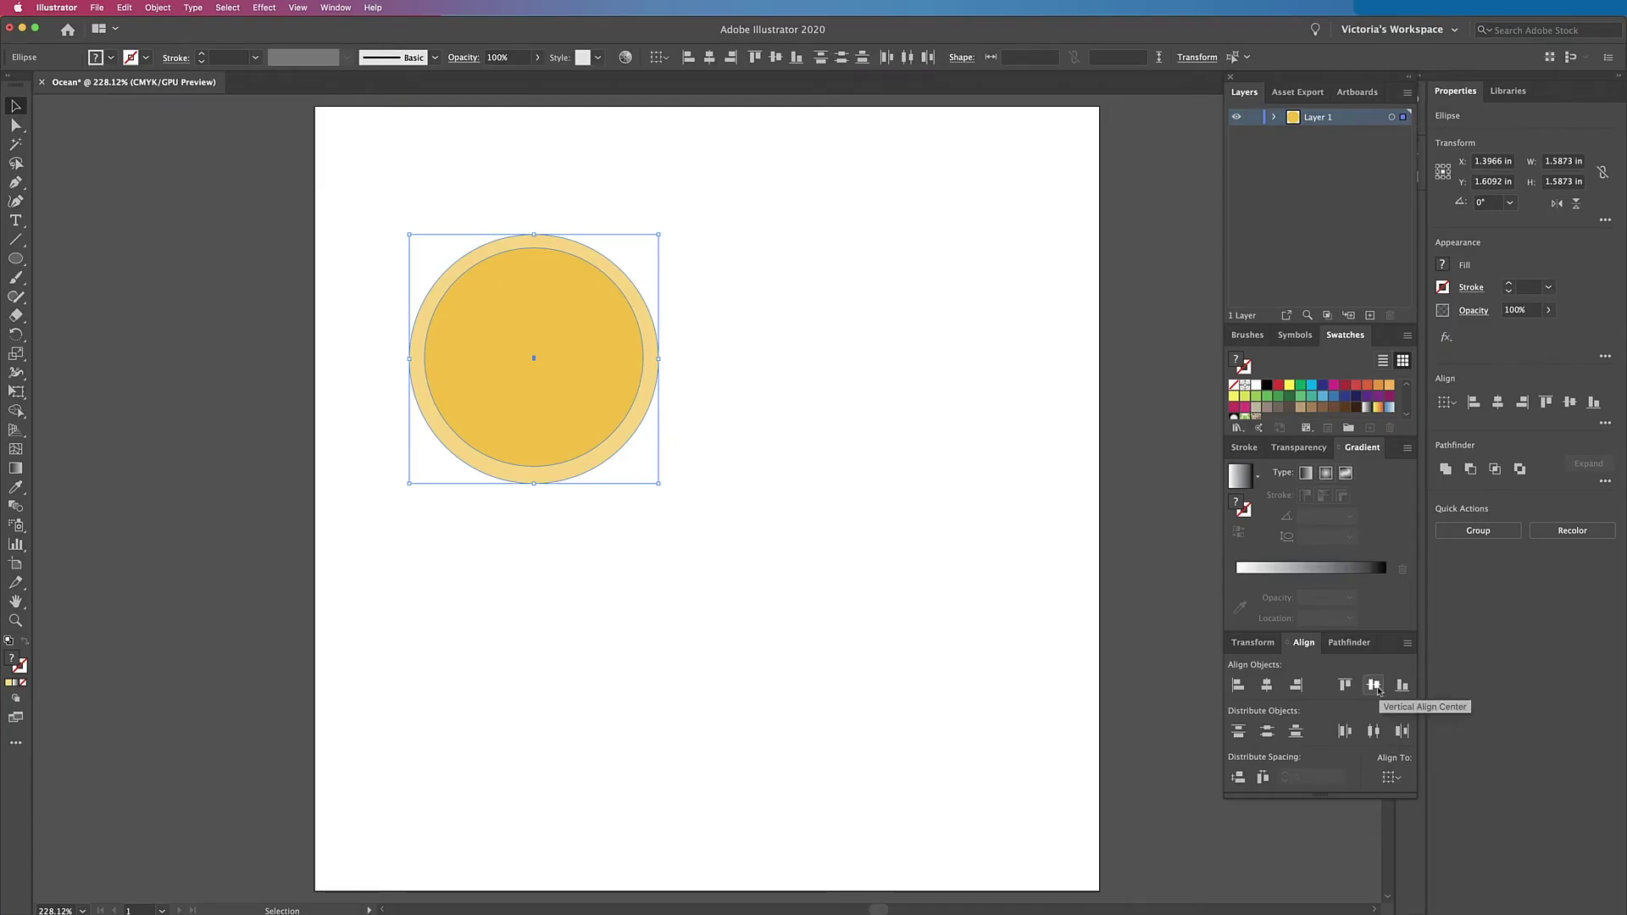
{"action": "left_click", "coordinate": [1376, 689]}
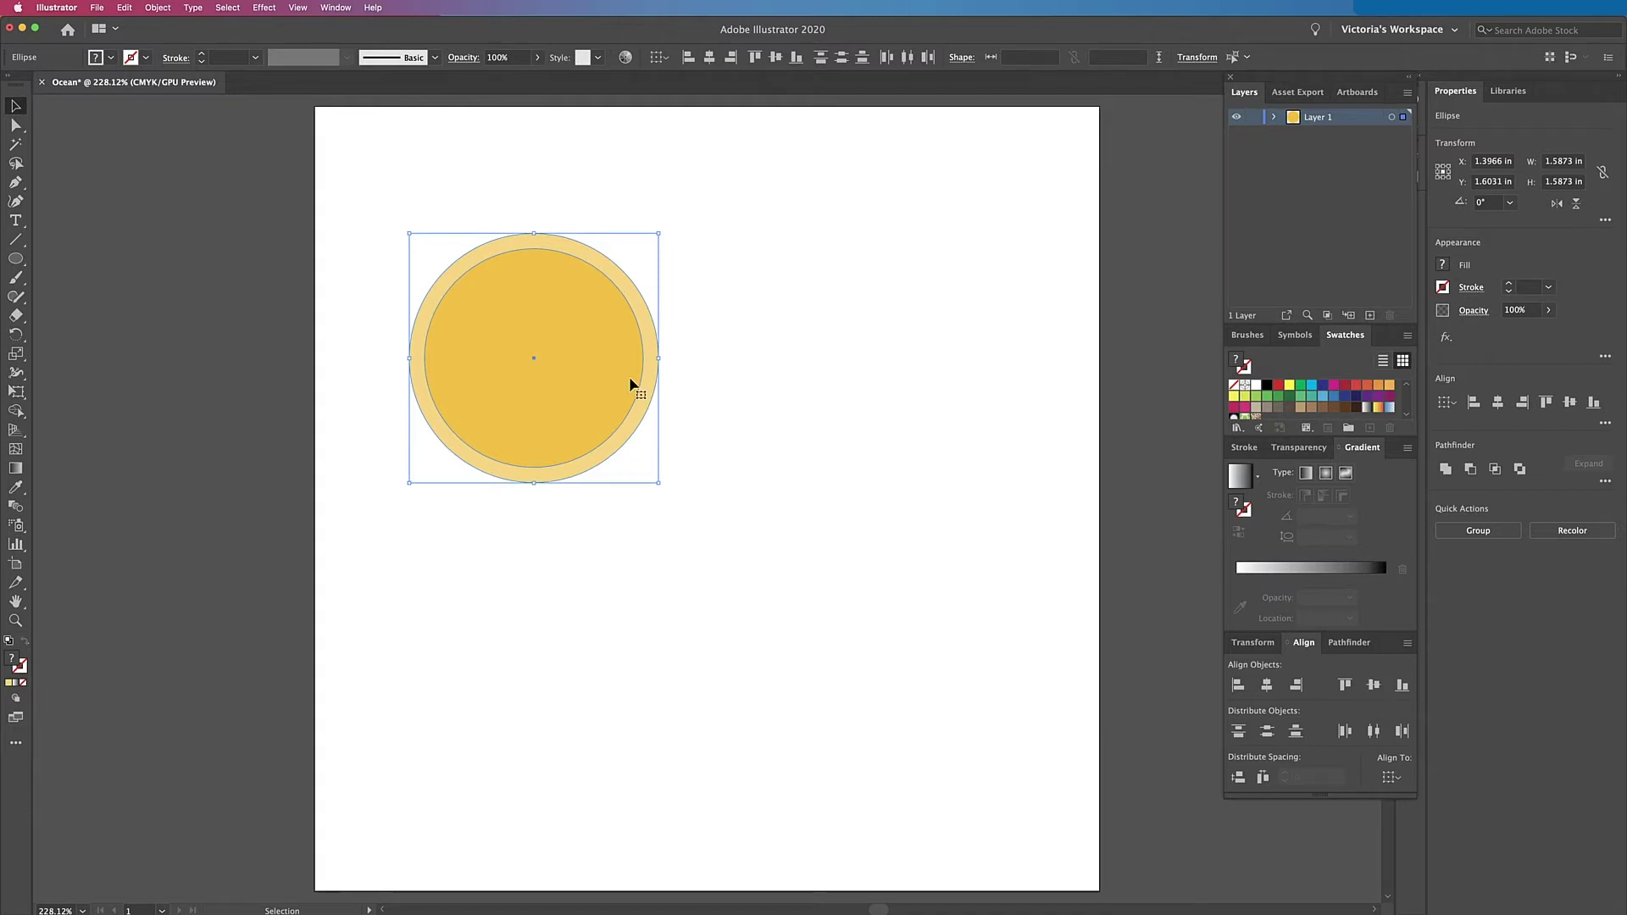
Step: Group the two aligned circles and move them together as one object
{"action": "key", "text": "super+g"}
{"action": "left_click_drag", "start_coordinate": [630, 381], "coordinate": [569, 393]}
{"action": "key", "text": "super+shift+a"}
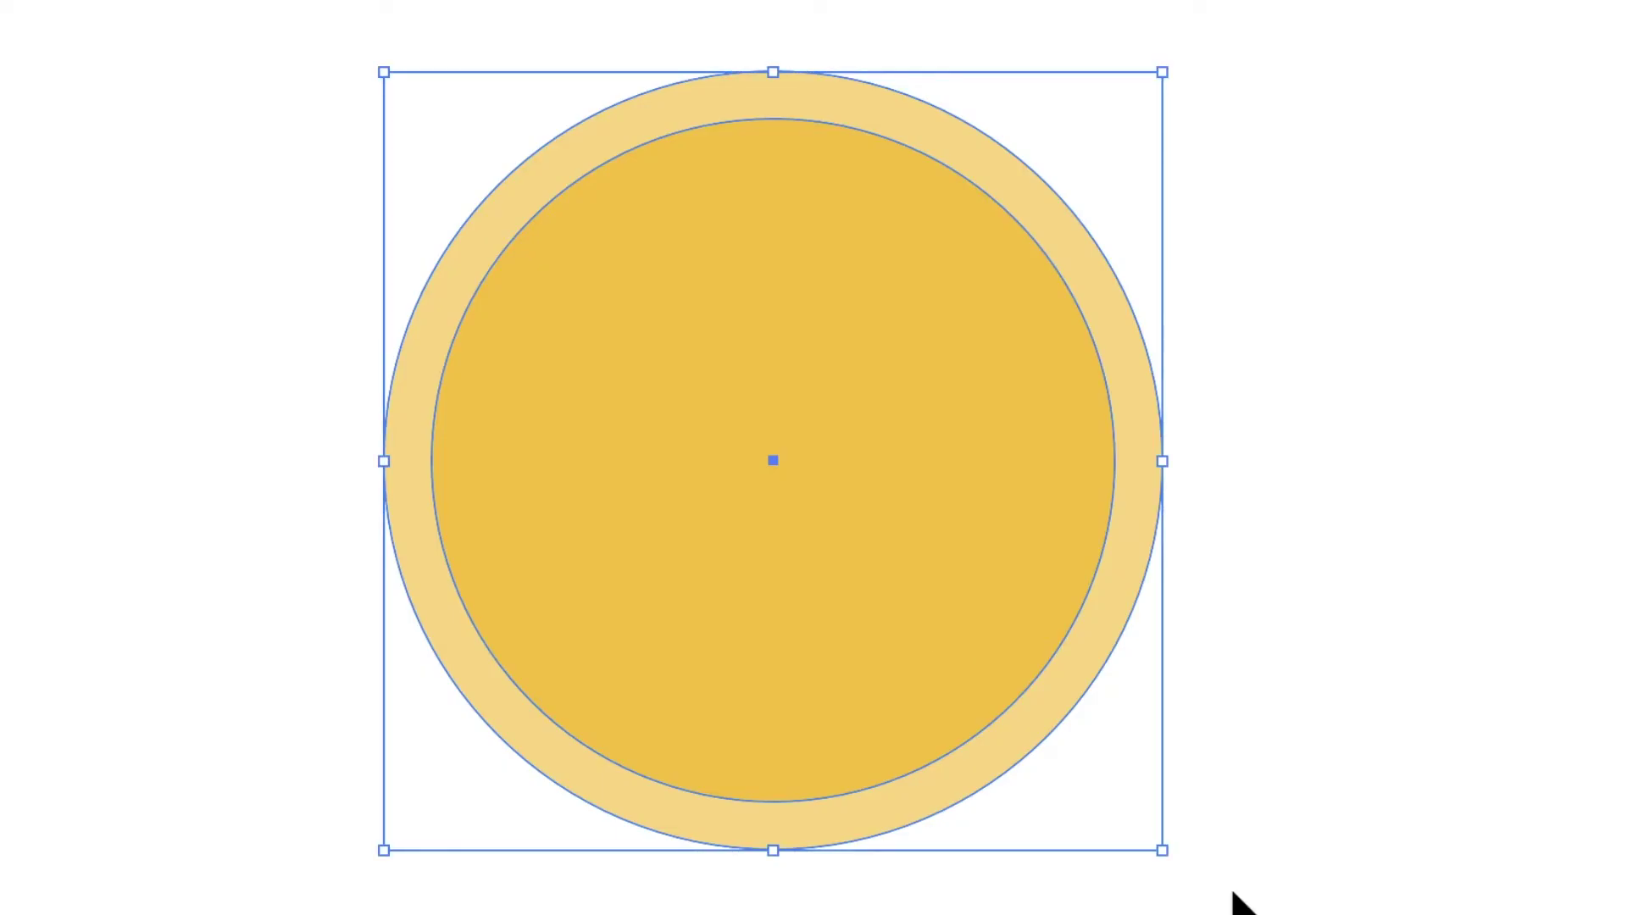
Step: Scale the circle group down proportionally to about 1.38 in wide and move it near the artboard's upper-left corner
{"action": "left_click_drag", "start_coordinate": [1166, 863], "coordinate": [1071, 758]}
{"action": "left_click", "coordinate": [1078, 755]}
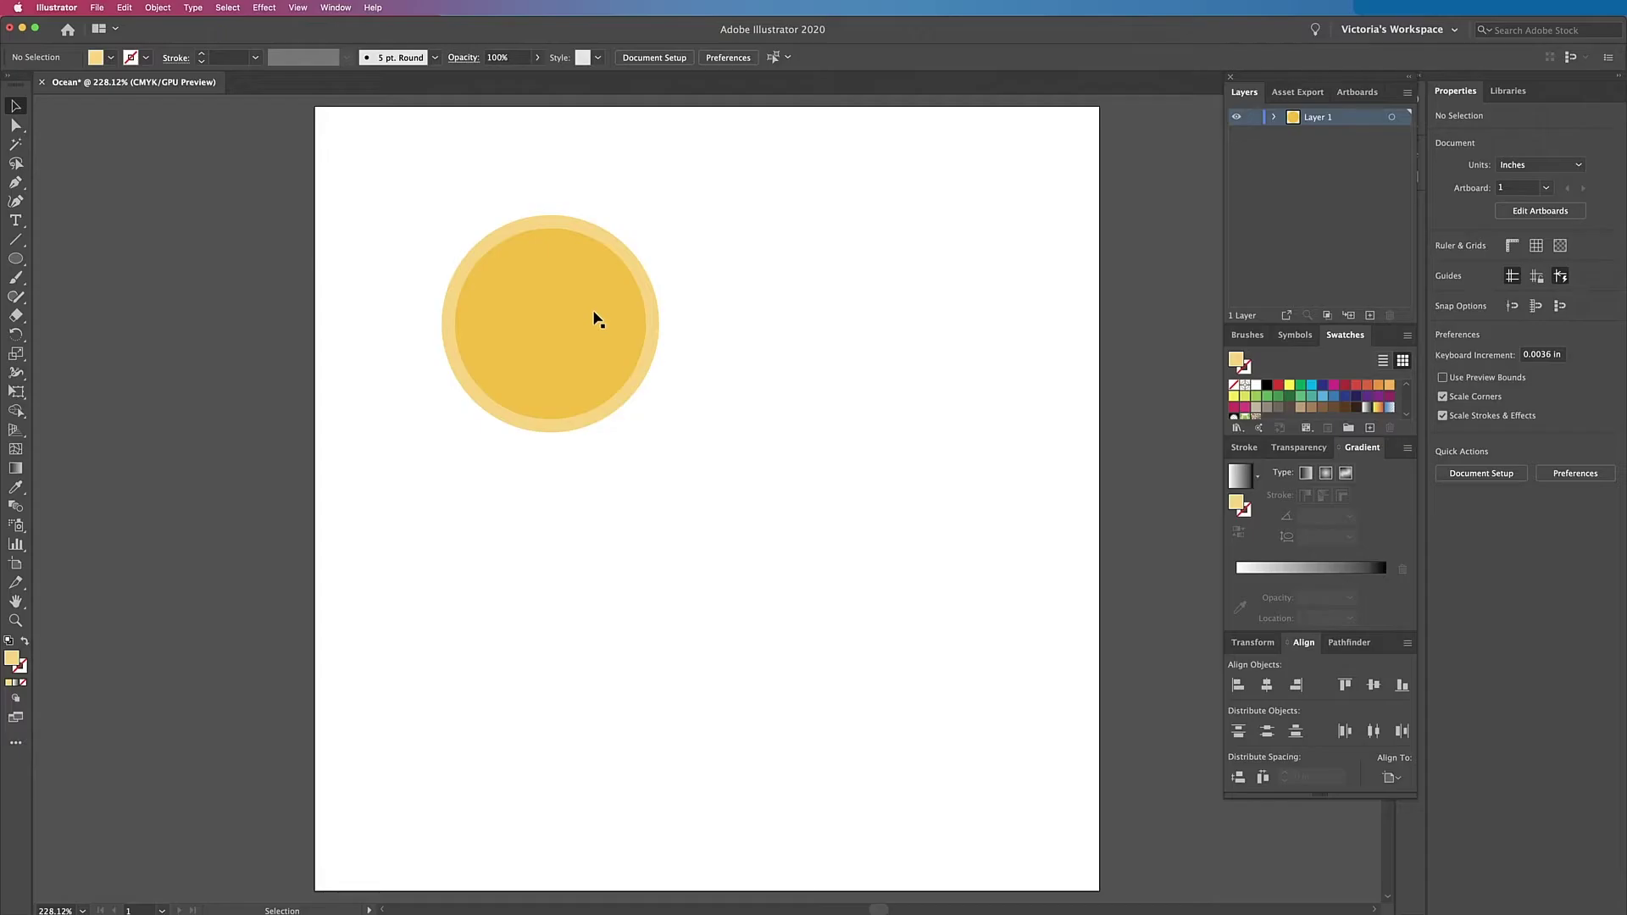
{"action": "left_click_drag", "start_coordinate": [594, 314], "coordinate": [511, 241]}
{"action": "left_click", "coordinate": [791, 419]}
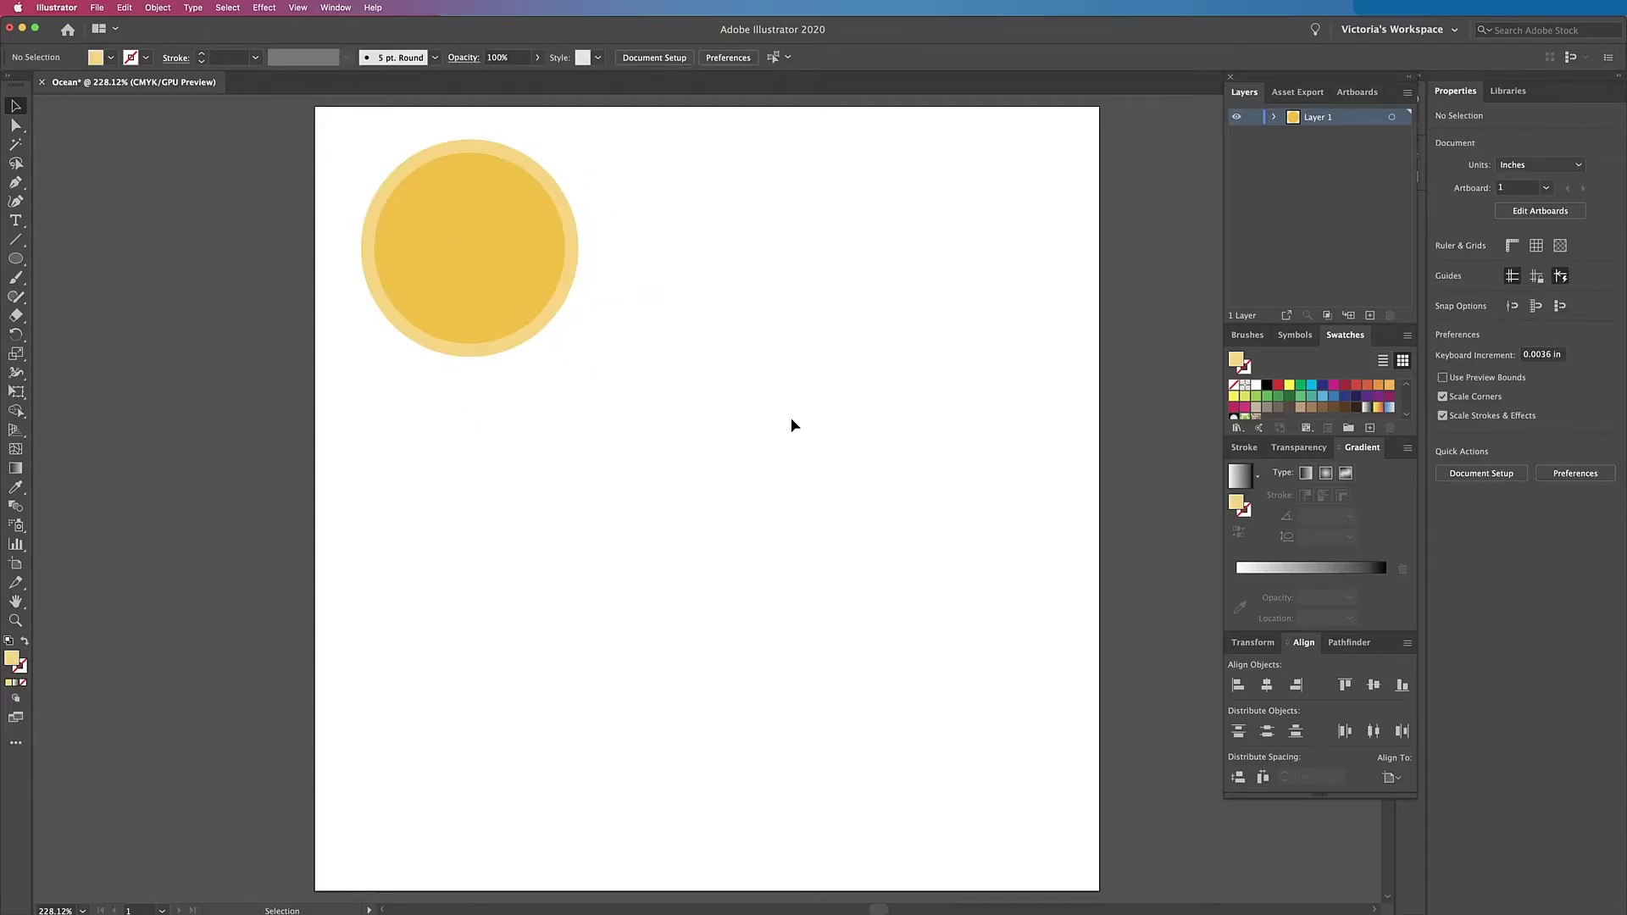
Step: Paste a copy of the circle group, move the copy beside the original, and undo the move and the paste
{"action": "left_click", "coordinate": [513, 264]}
{"action": "key", "text": "super+c"}
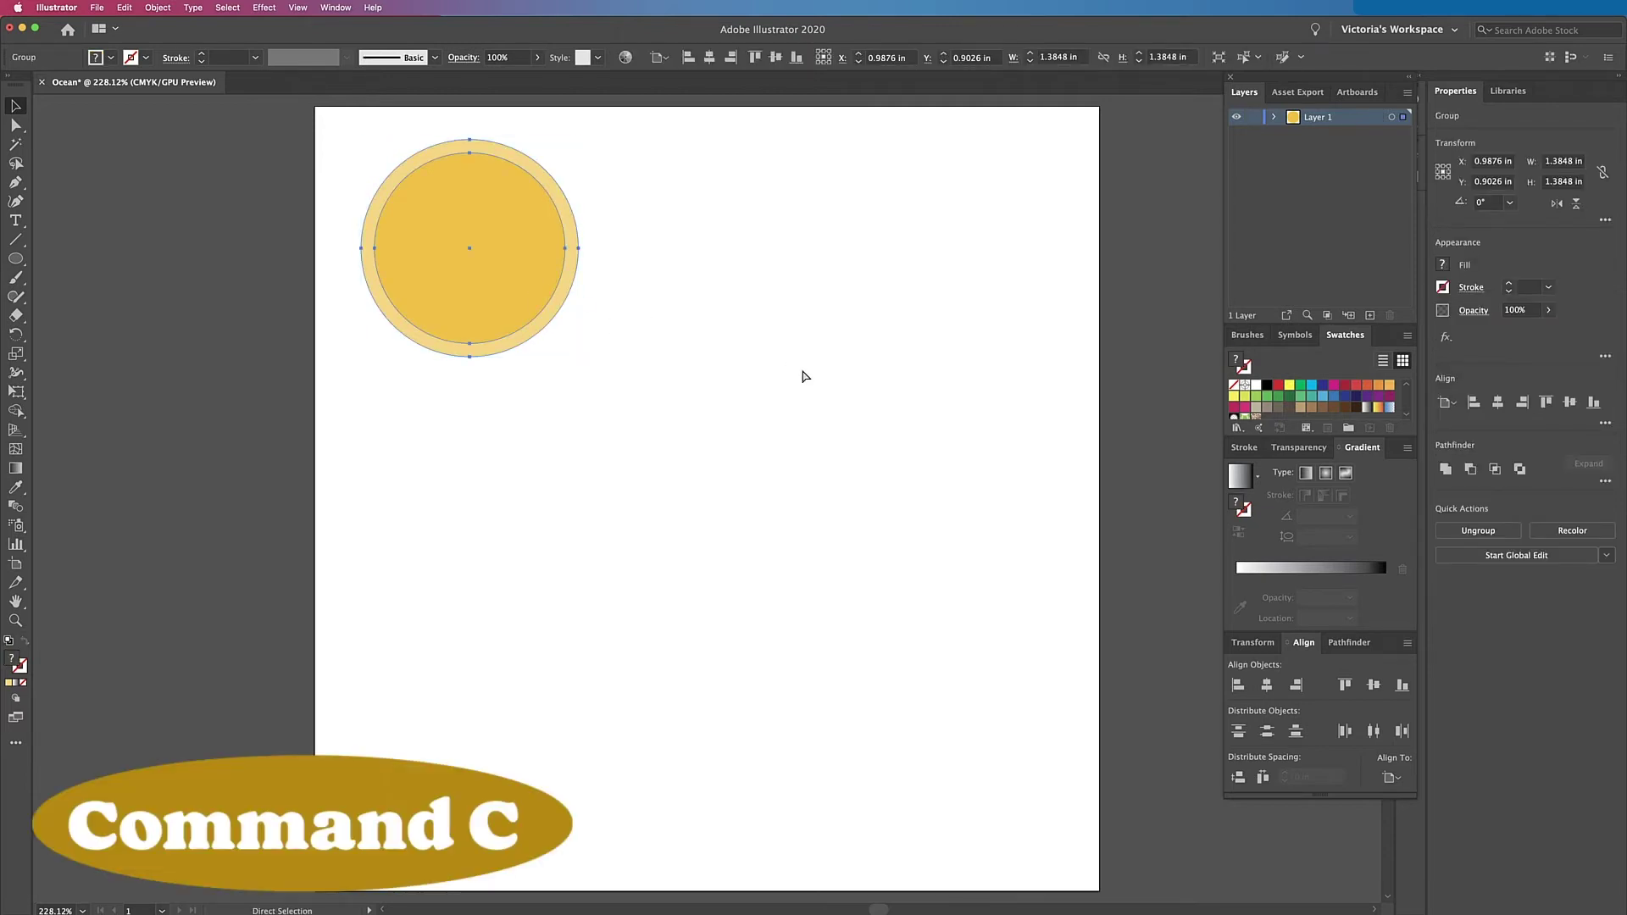
{"action": "key", "text": "super+v"}
{"action": "left_click_drag", "start_coordinate": [763, 440], "coordinate": [811, 308]}
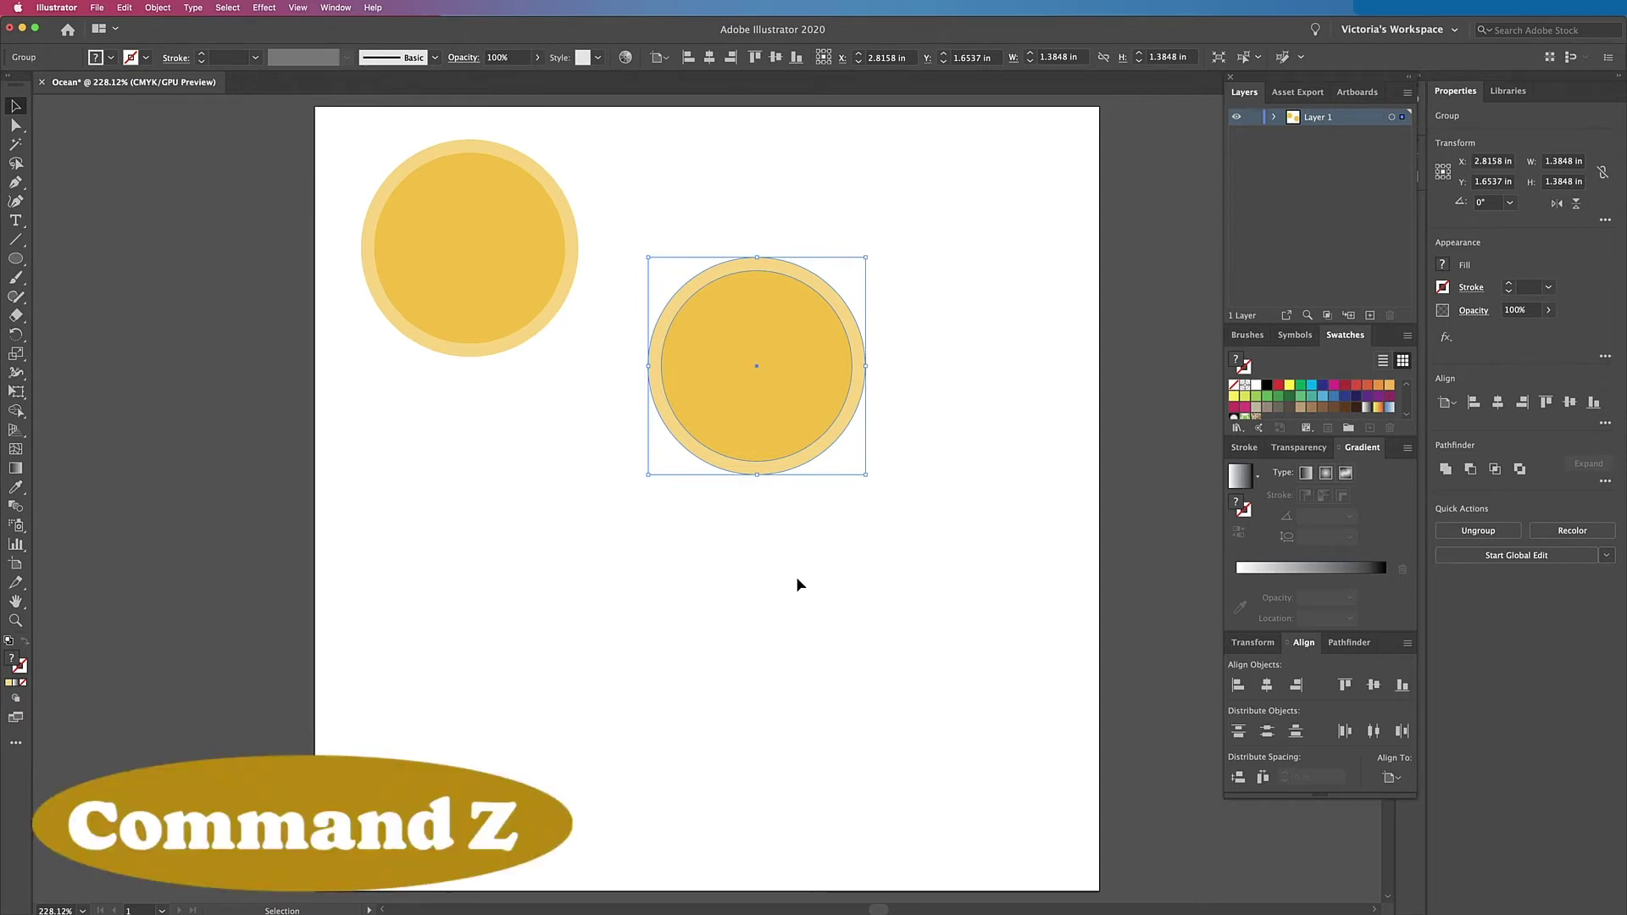
{"action": "key", "text": "super+z"}
{"action": "key", "text": "super+z"}
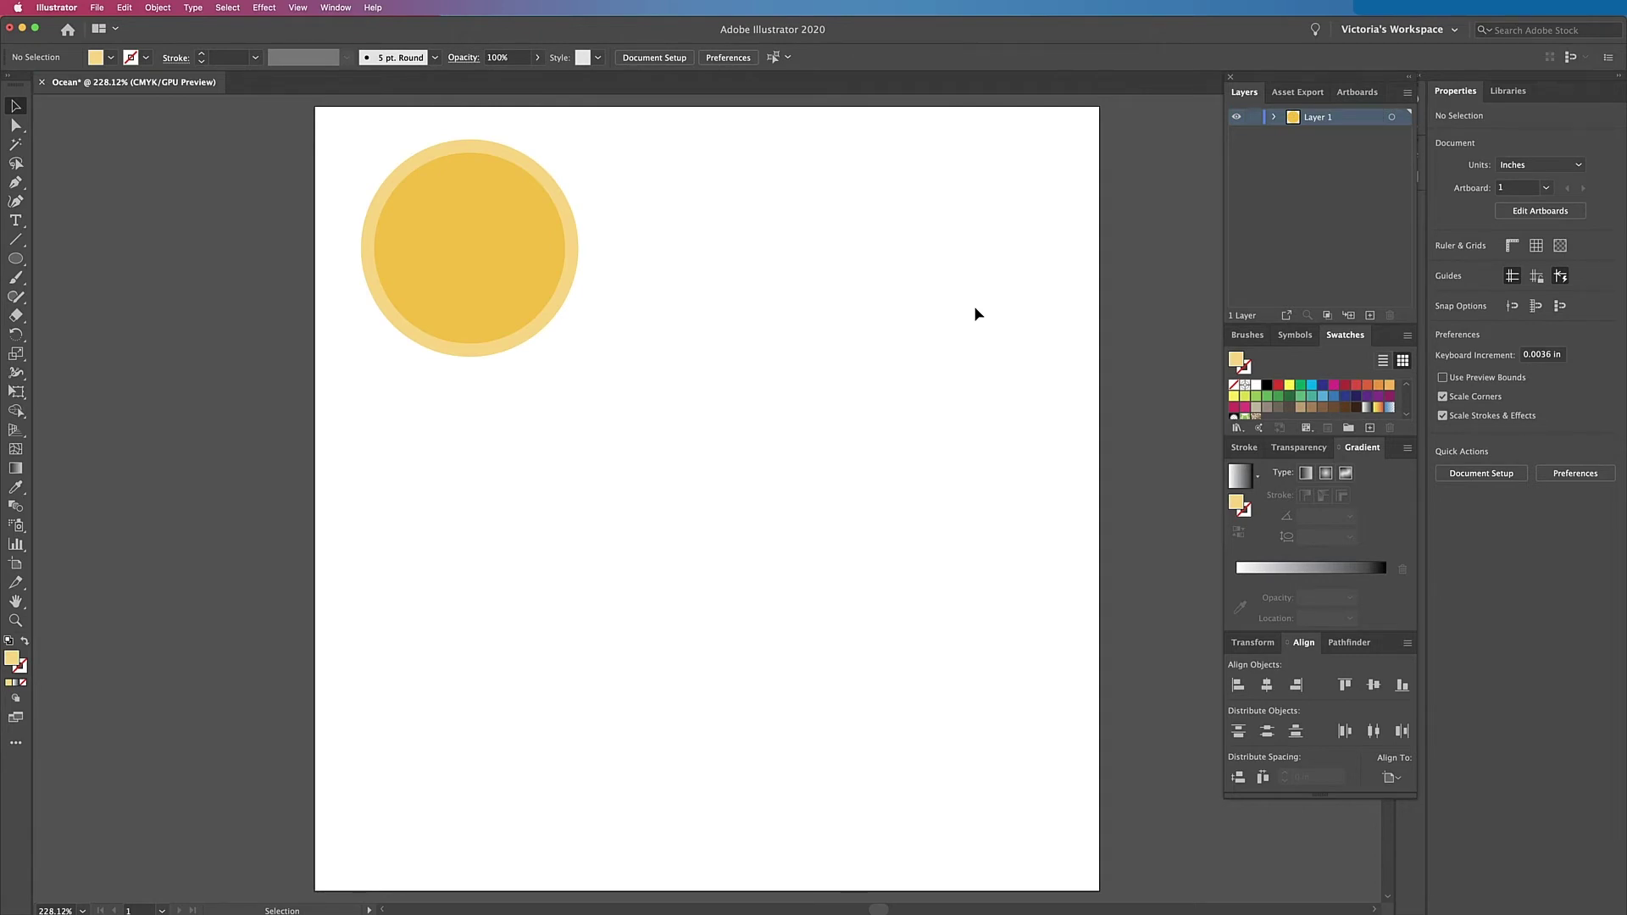
Step: Save the document as Ocean.ai
{"action": "key", "text": "super+s"}
Step: Paint a wavy line about 5.54 in wide across the artboard's middle with the Paintbrush, using no fill and a 0.0139 in black stroke
{"action": "key", "text": "b"}
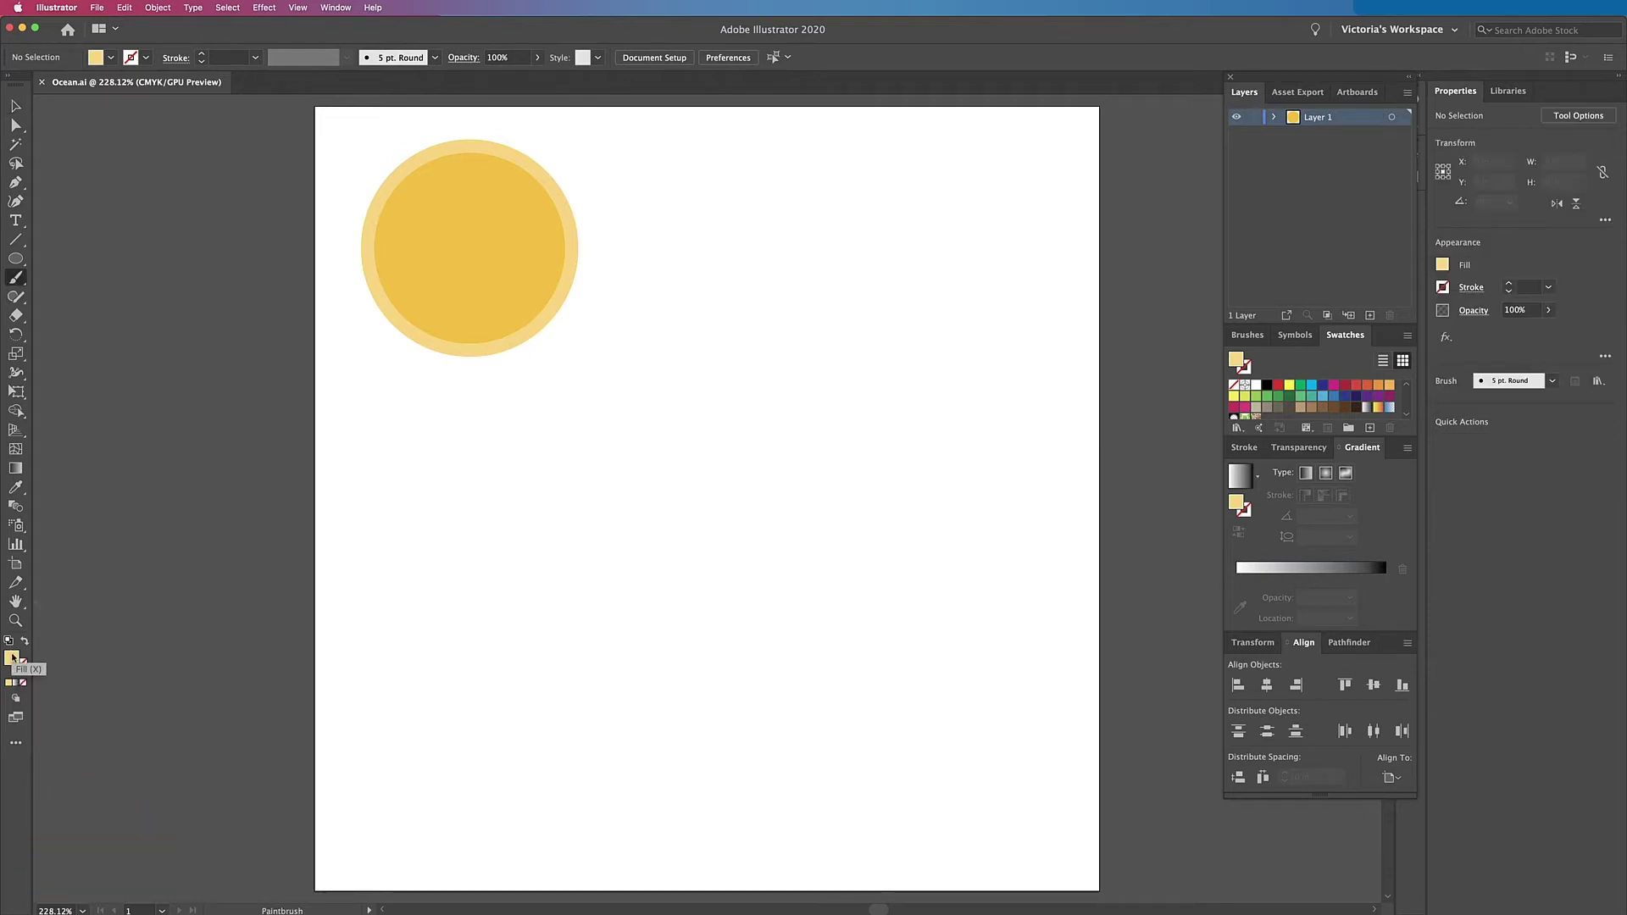
{"action": "left_click", "coordinate": [23, 682]}
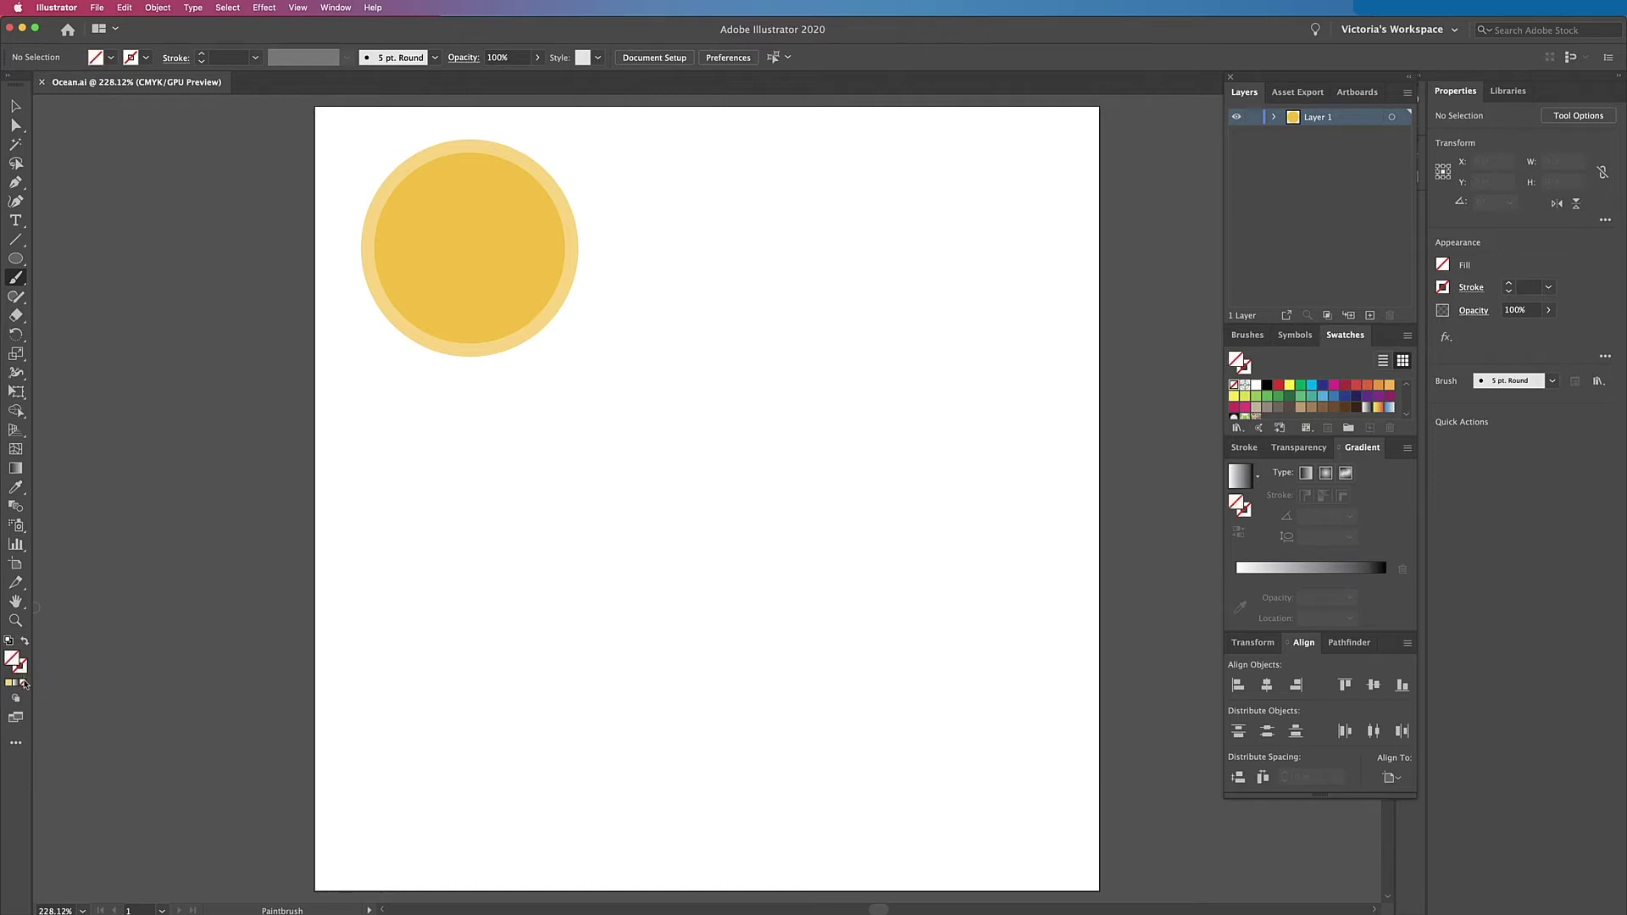
{"action": "double_click", "coordinate": [21, 672]}
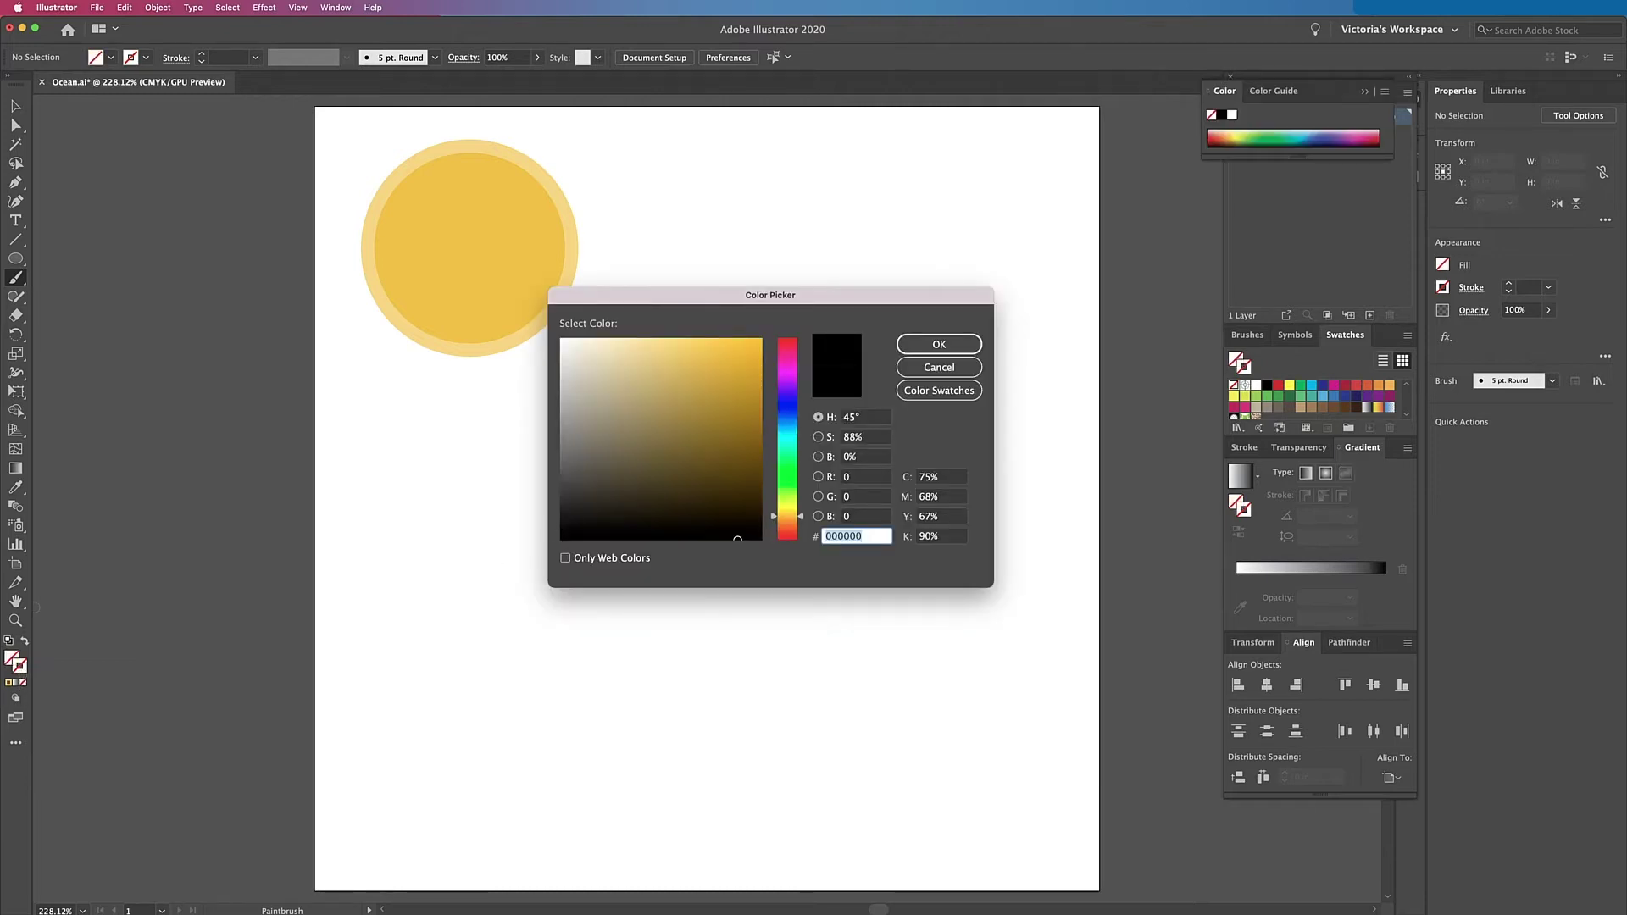
{"action": "left_click", "coordinate": [960, 343]}
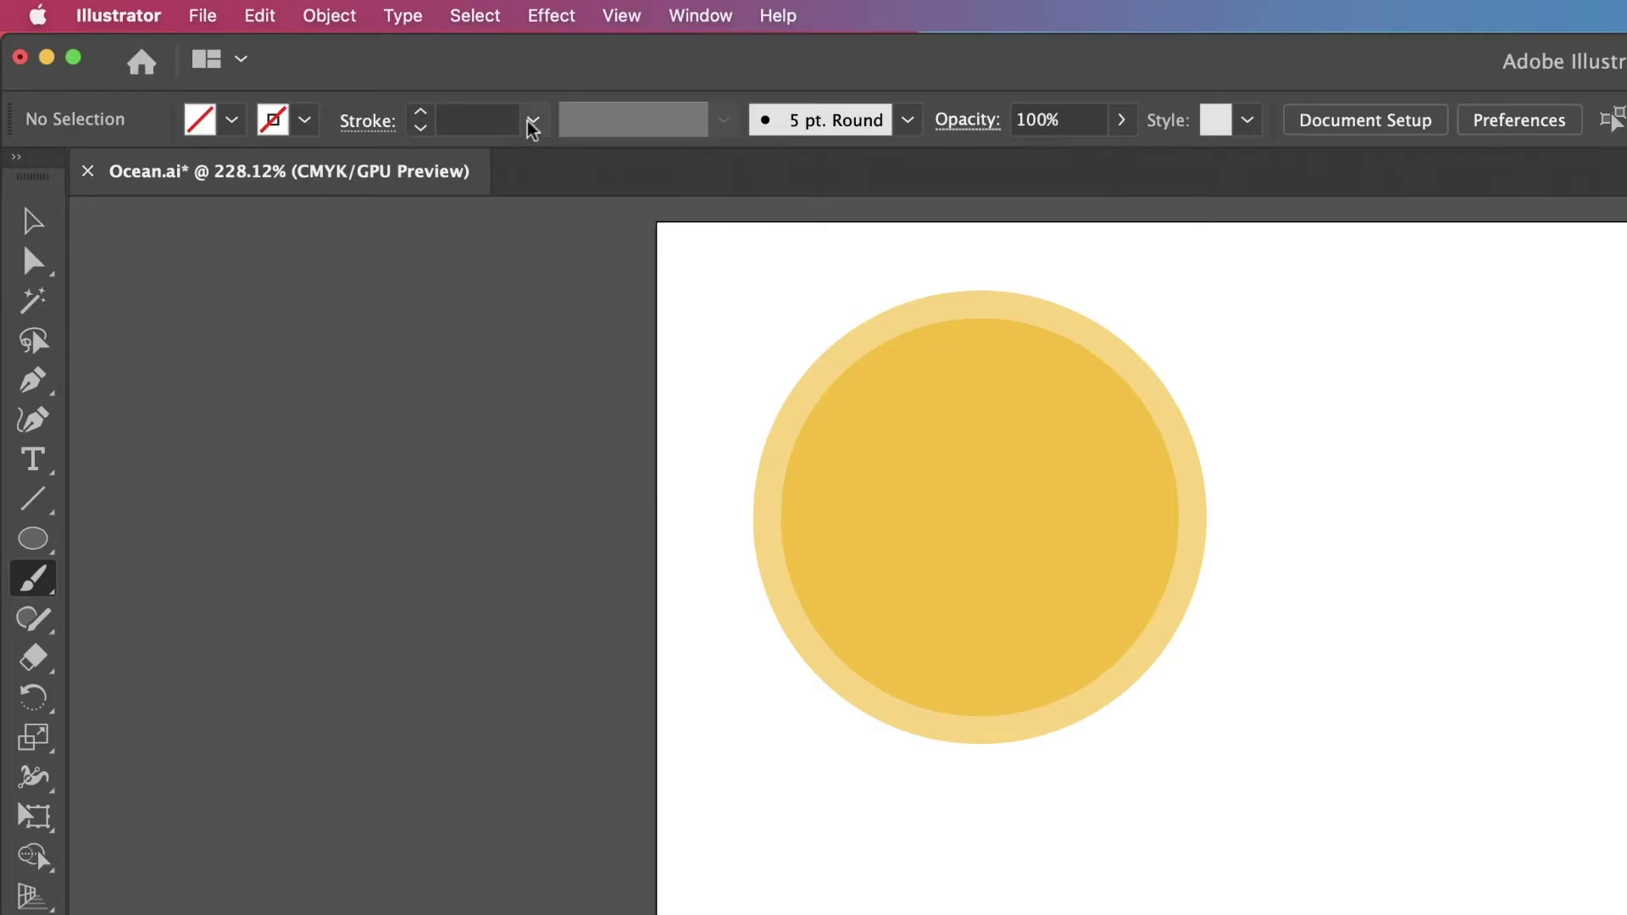
{"action": "left_click", "coordinate": [255, 58]}
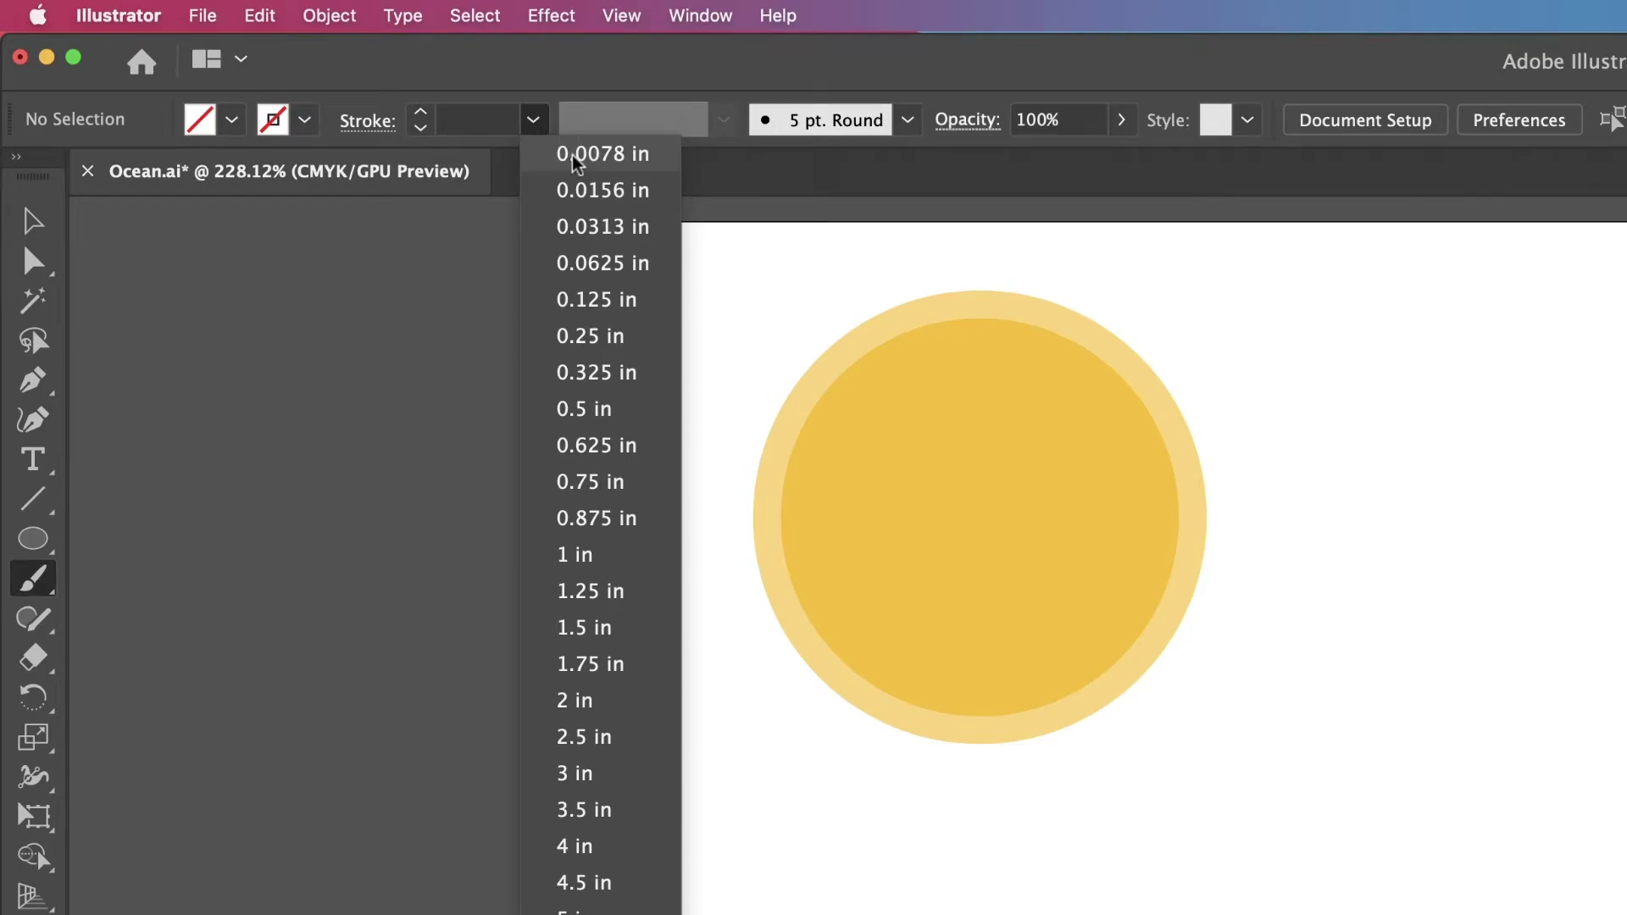
{"action": "left_click", "coordinate": [584, 154]}
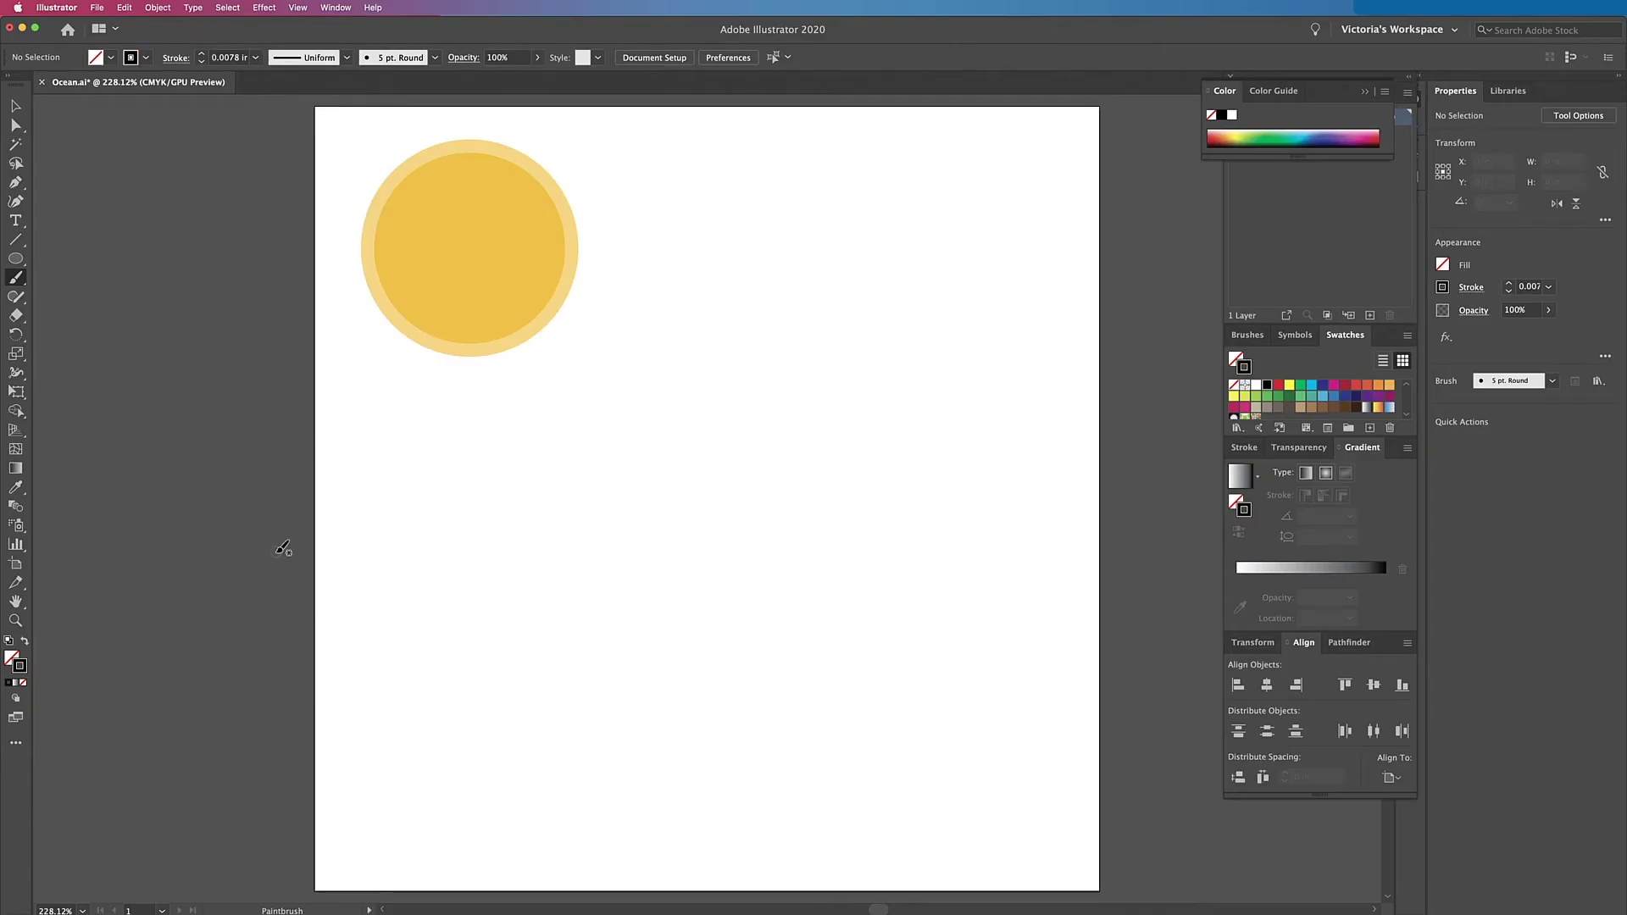
{"action": "mouse_move", "coordinate": [275, 544]}
{"action": "left_mouse_down"}
{"action": "mouse_move", "coordinate": [365, 498]}
{"action": "mouse_move", "coordinate": [437, 545]}
{"action": "mouse_move", "coordinate": [664, 475]}
{"action": "mouse_move", "coordinate": [791, 542]}
{"action": "mouse_move", "coordinate": [954, 537]}
{"action": "mouse_move", "coordinate": [1099, 479]}
{"action": "mouse_move", "coordinate": [1150, 483]}
{"action": "left_mouse_up"}
{"action": "scroll", "coordinate": [1141, 489], "scroll_direction": "down", "scroll_amount": 3}
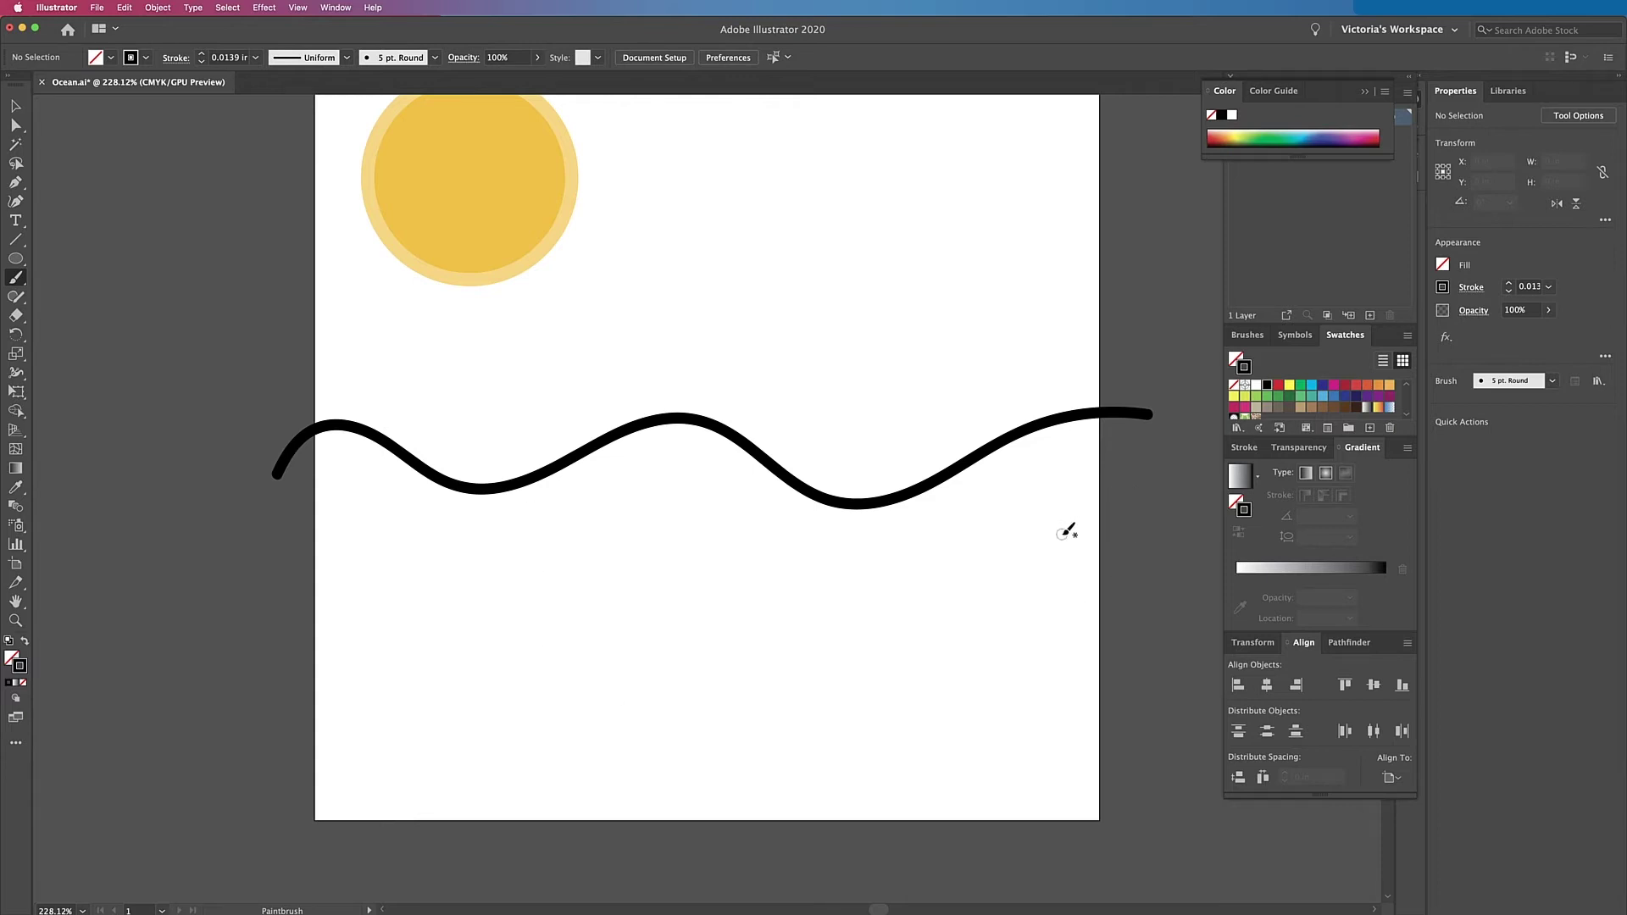
Step: Extend the wavy line with the Pen tool around the area below the artboard and close it into one shape
{"action": "key", "text": "v"}
{"action": "left_click_drag", "start_coordinate": [966, 410], "coordinate": [1050, 571]}
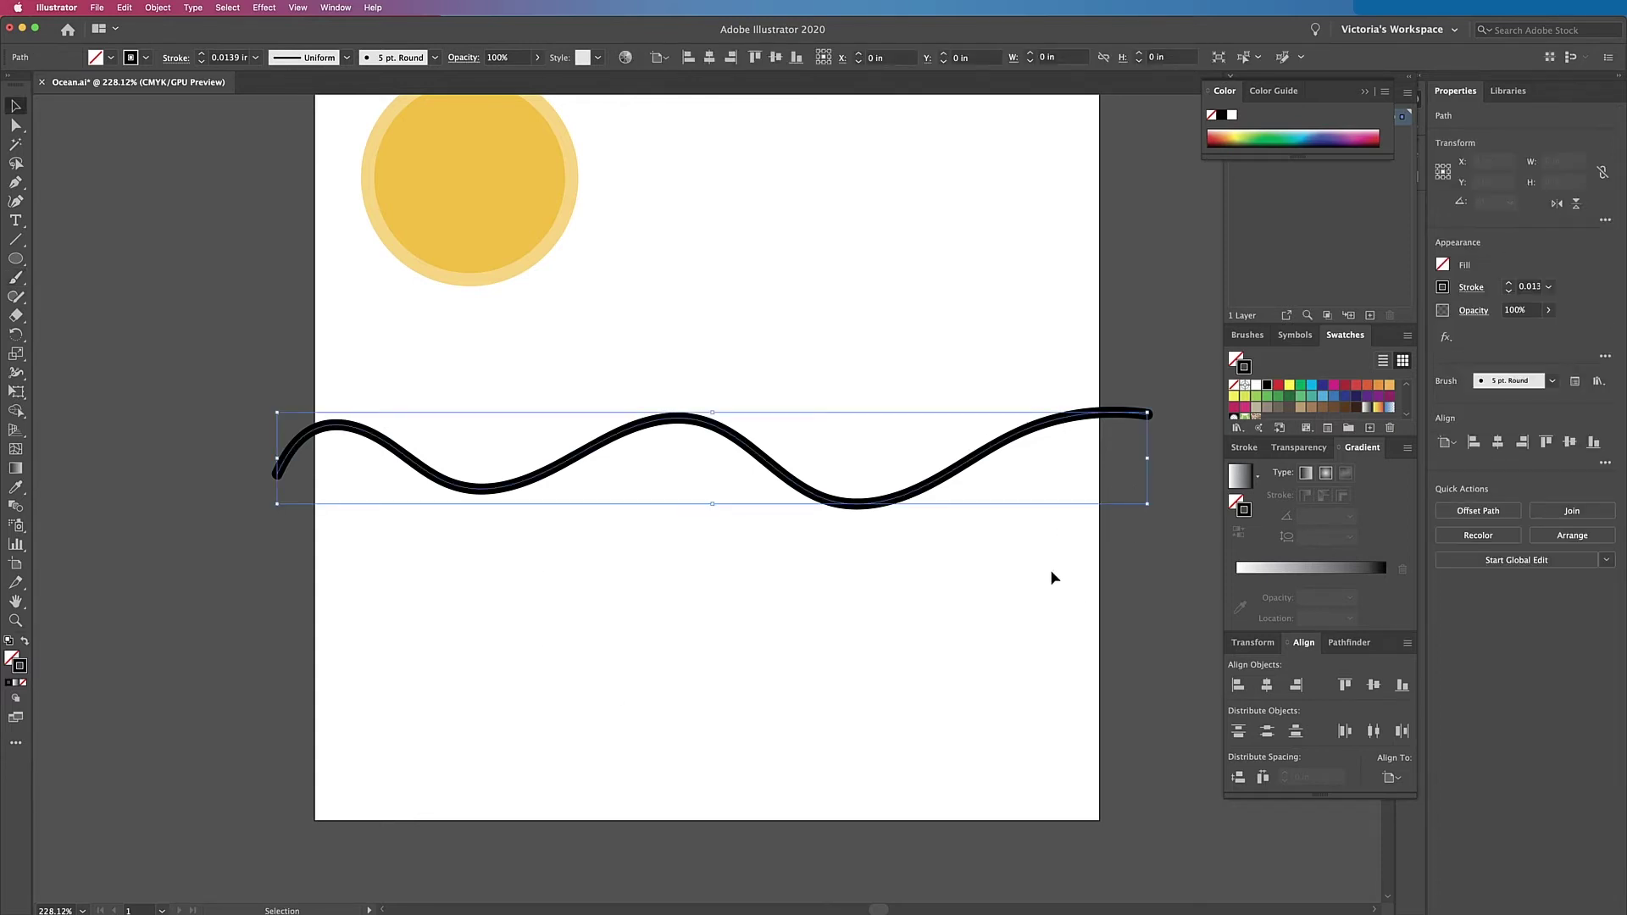
{"action": "key", "text": "p"}
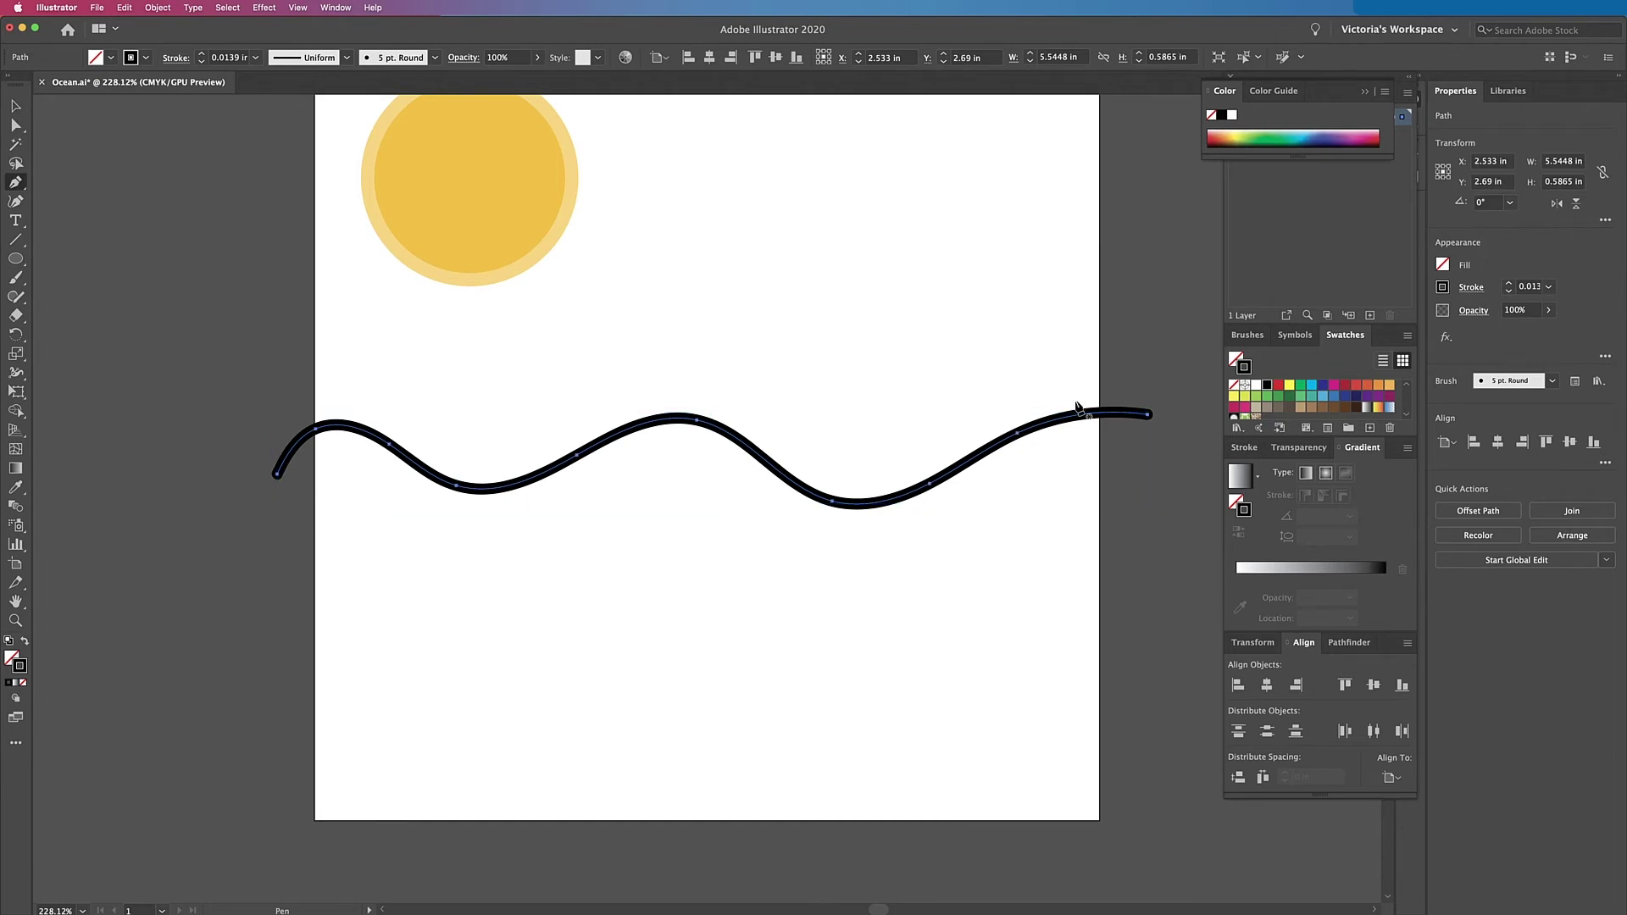
{"action": "left_click", "coordinate": [1149, 415]}
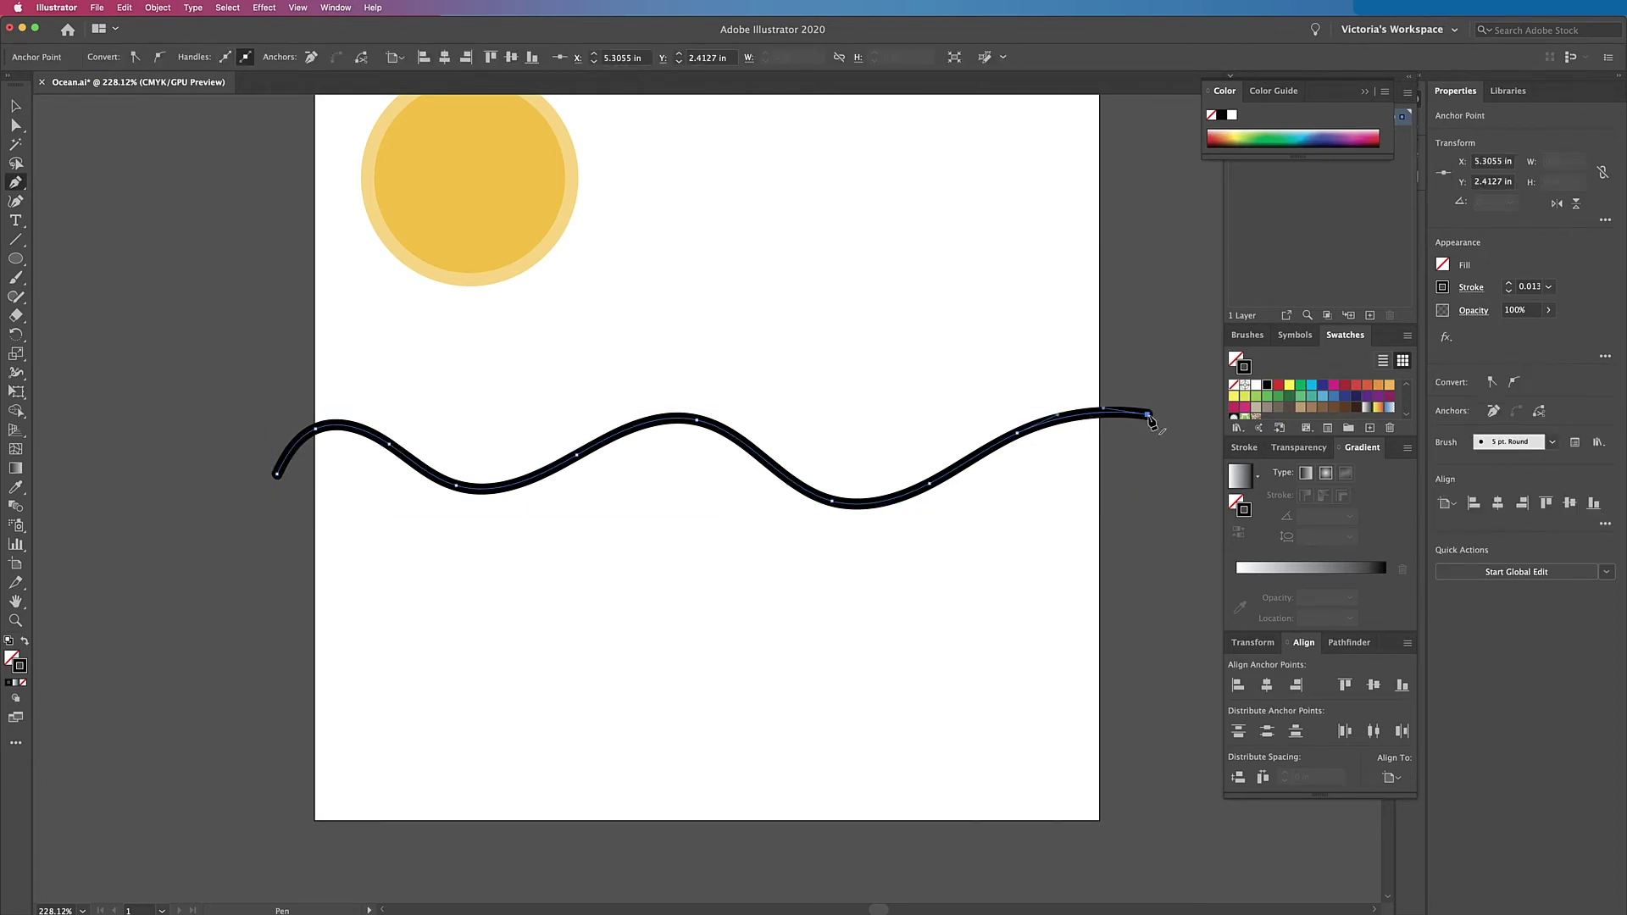
{"action": "left_click", "coordinate": [1143, 851]}
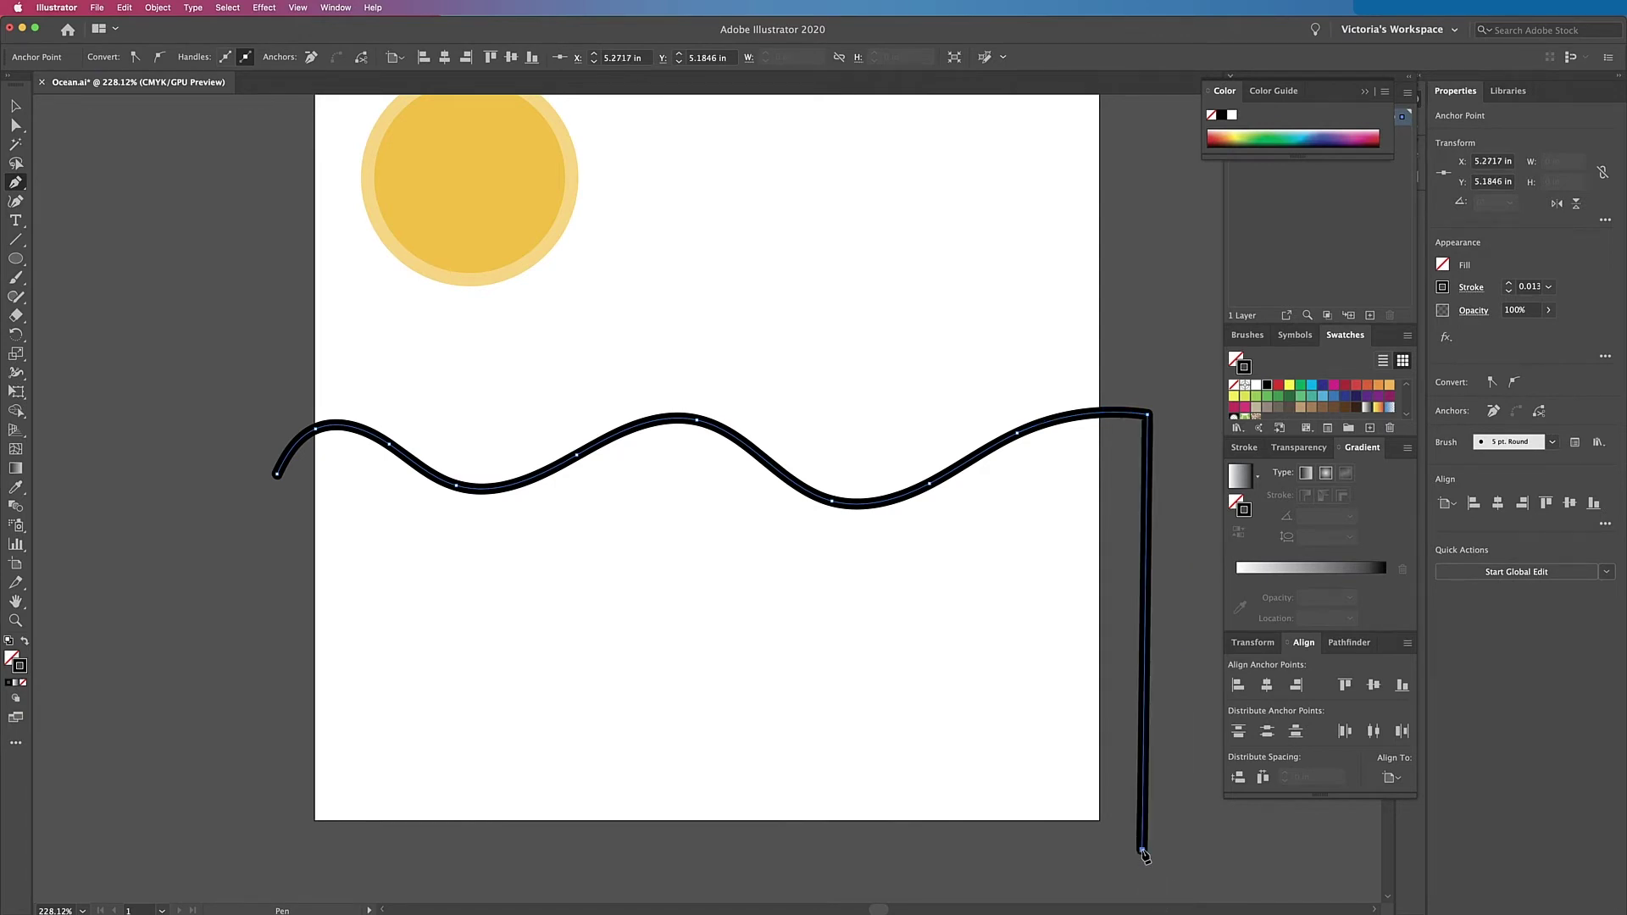
{"action": "left_click", "coordinate": [282, 850]}
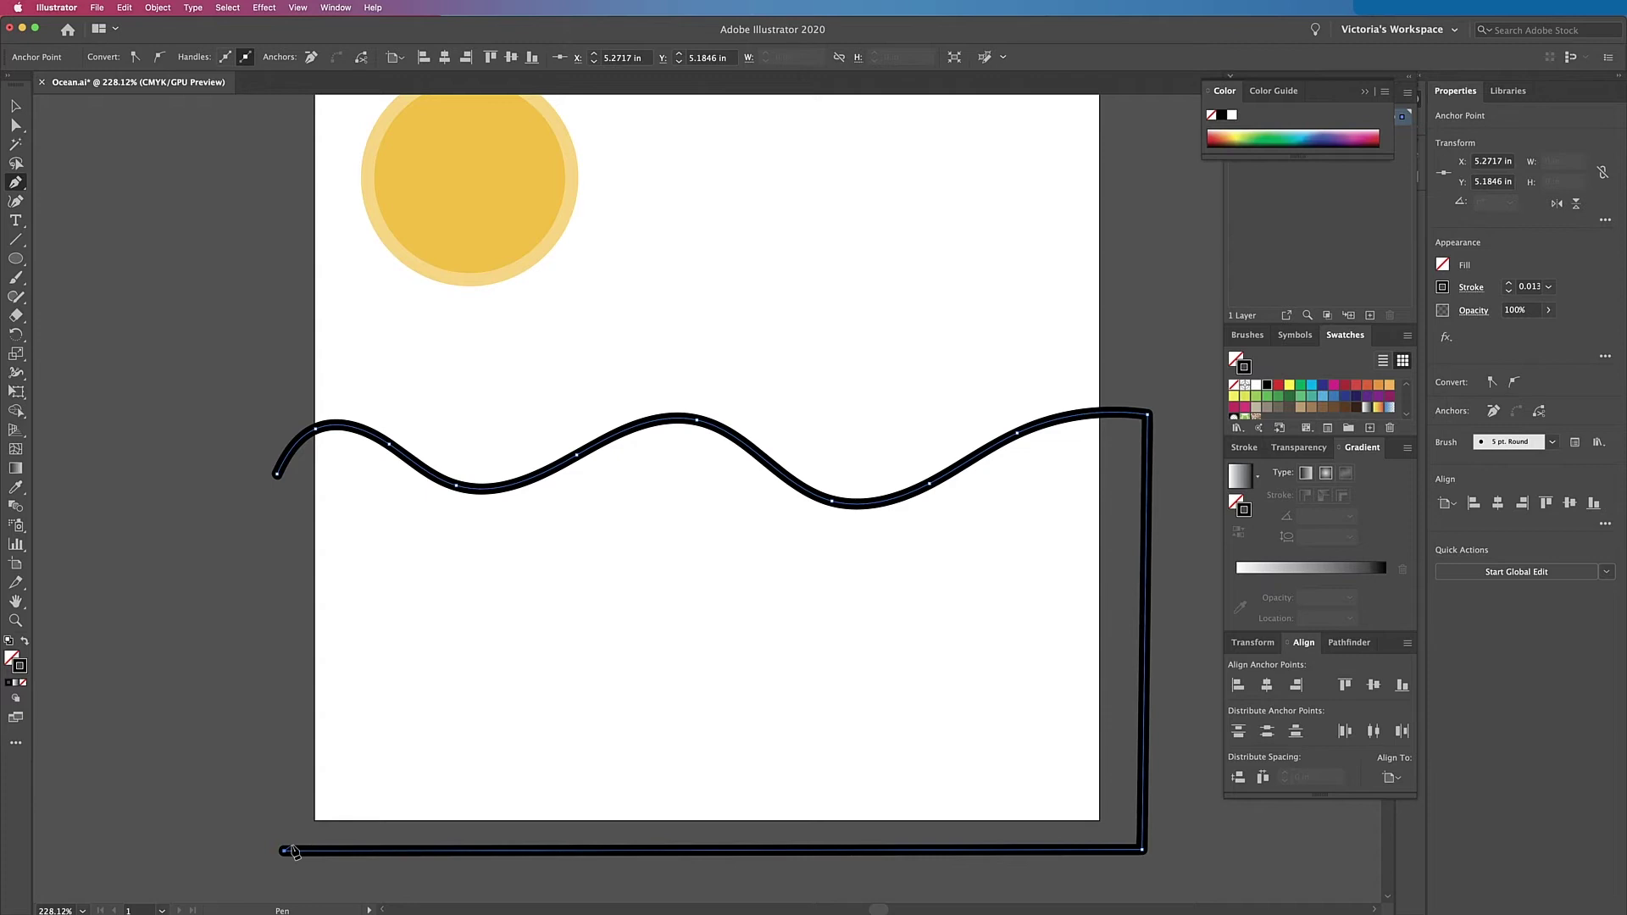
{"action": "left_click", "coordinate": [277, 475]}
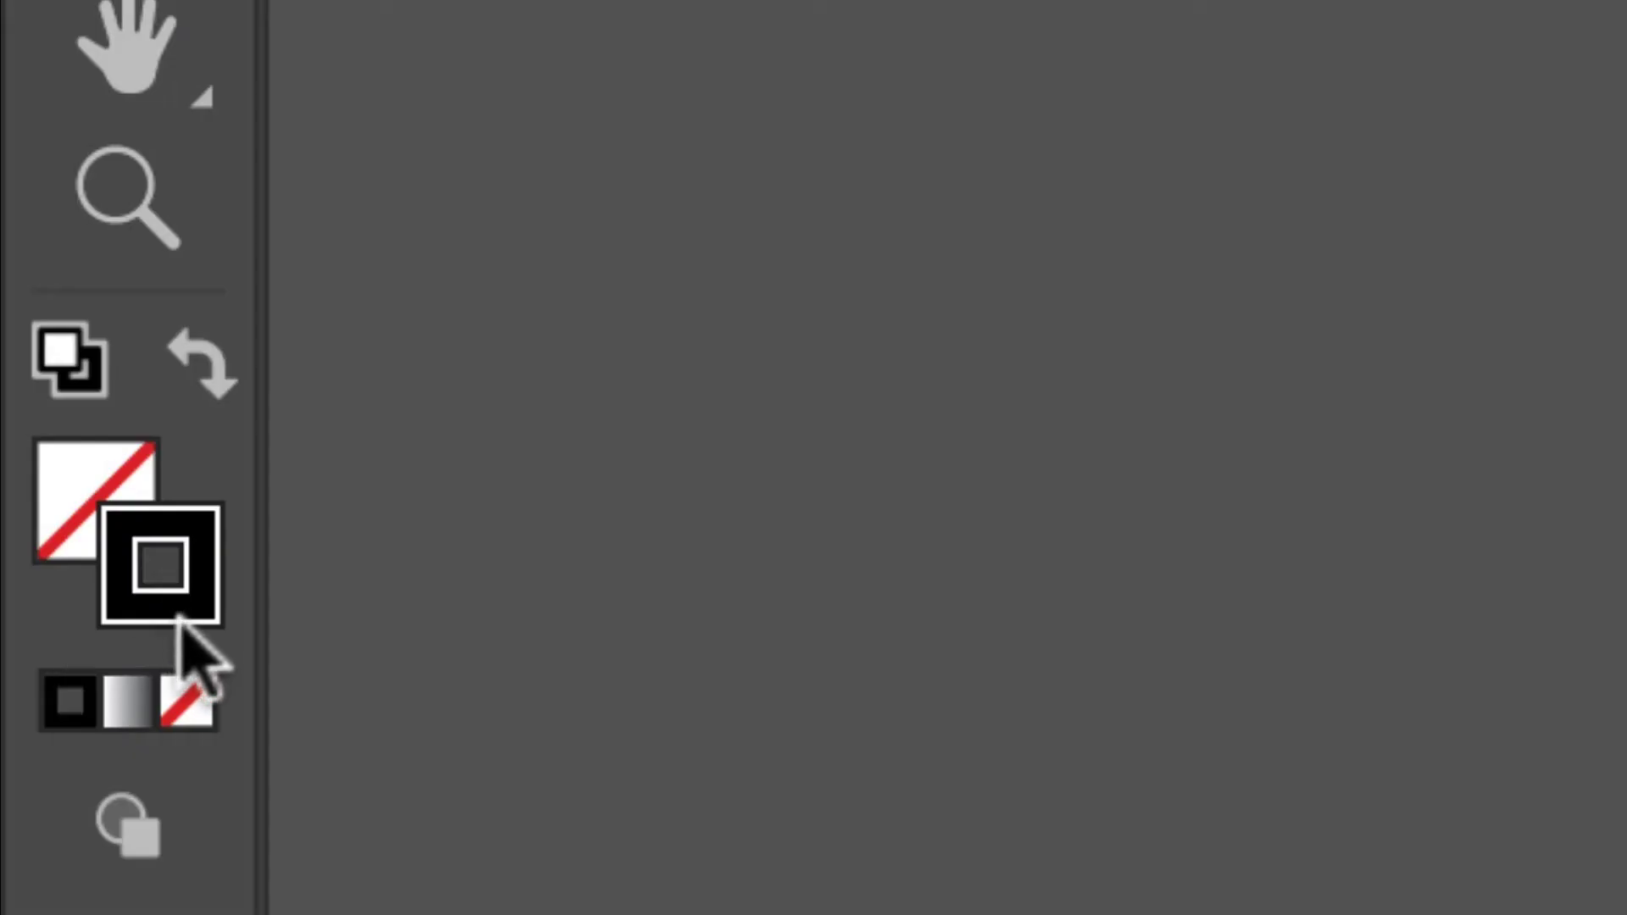
Step: Remove the wave shape's stroke and fill it with a linear white-to-black gradient at a 90° angle
{"action": "left_click", "coordinate": [22, 681]}
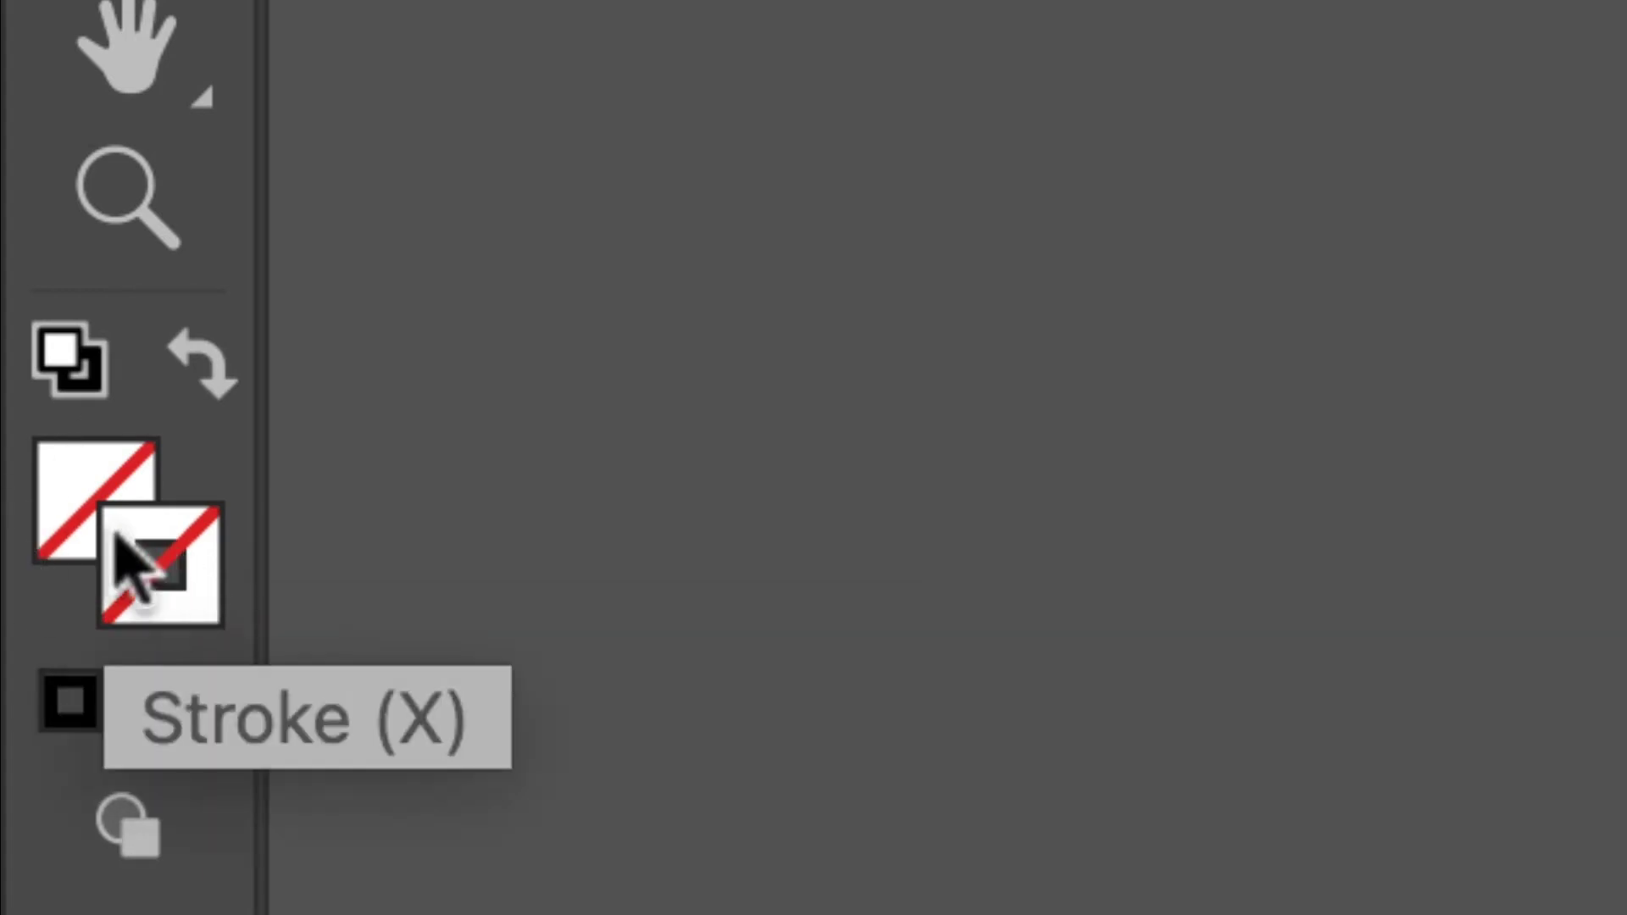
{"action": "left_click", "coordinate": [80, 519]}
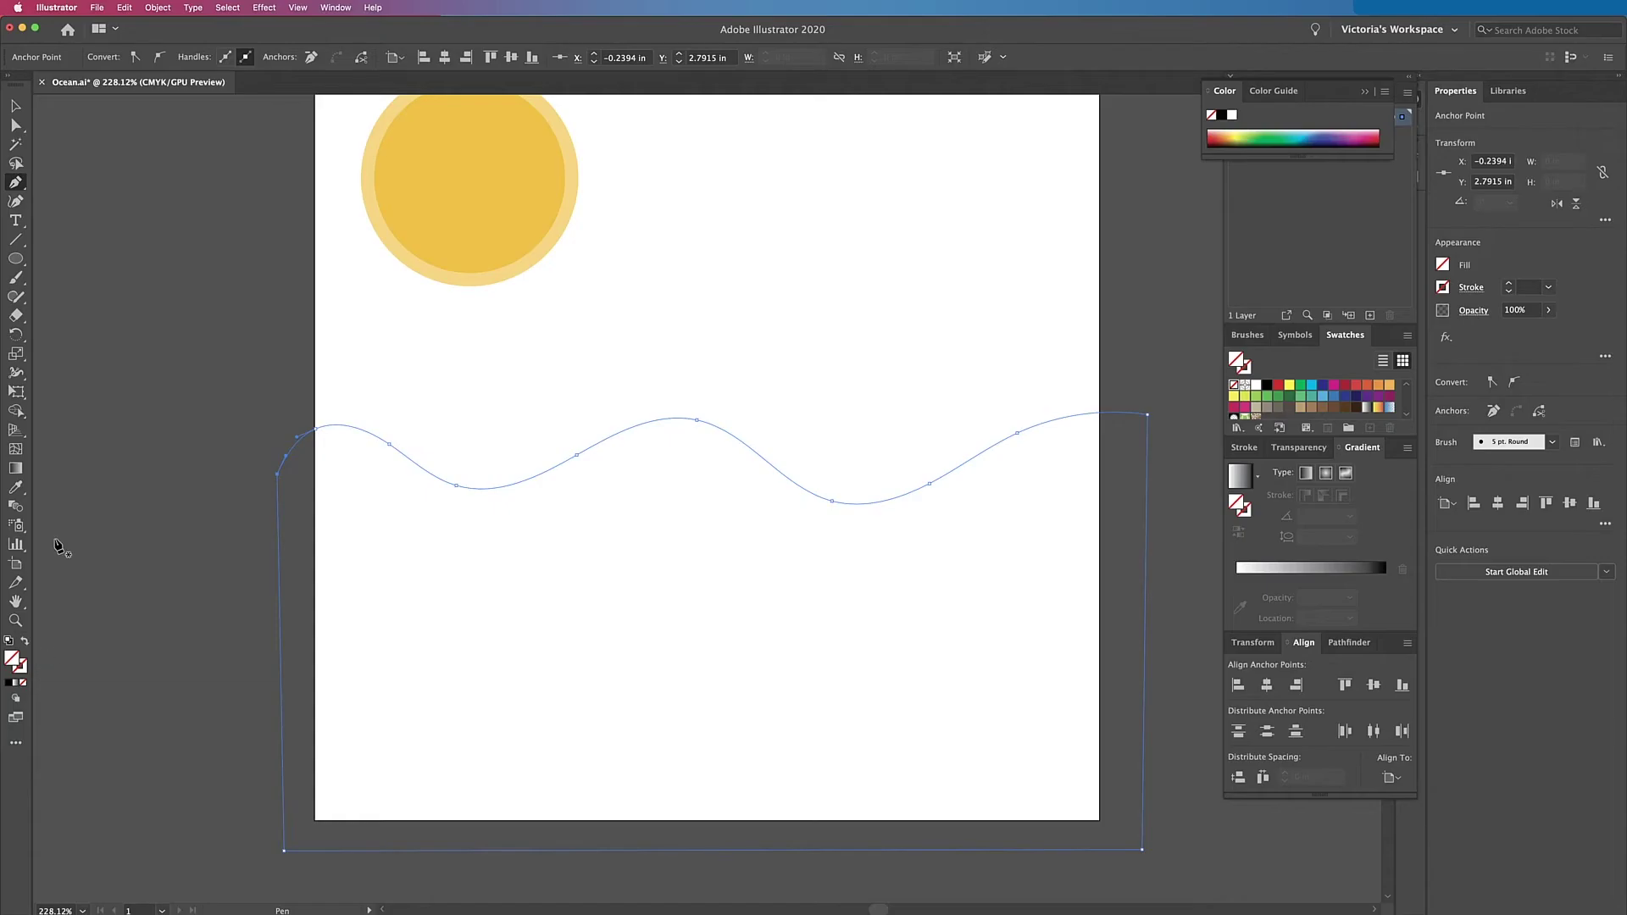
{"action": "left_click", "coordinate": [51, 538]}
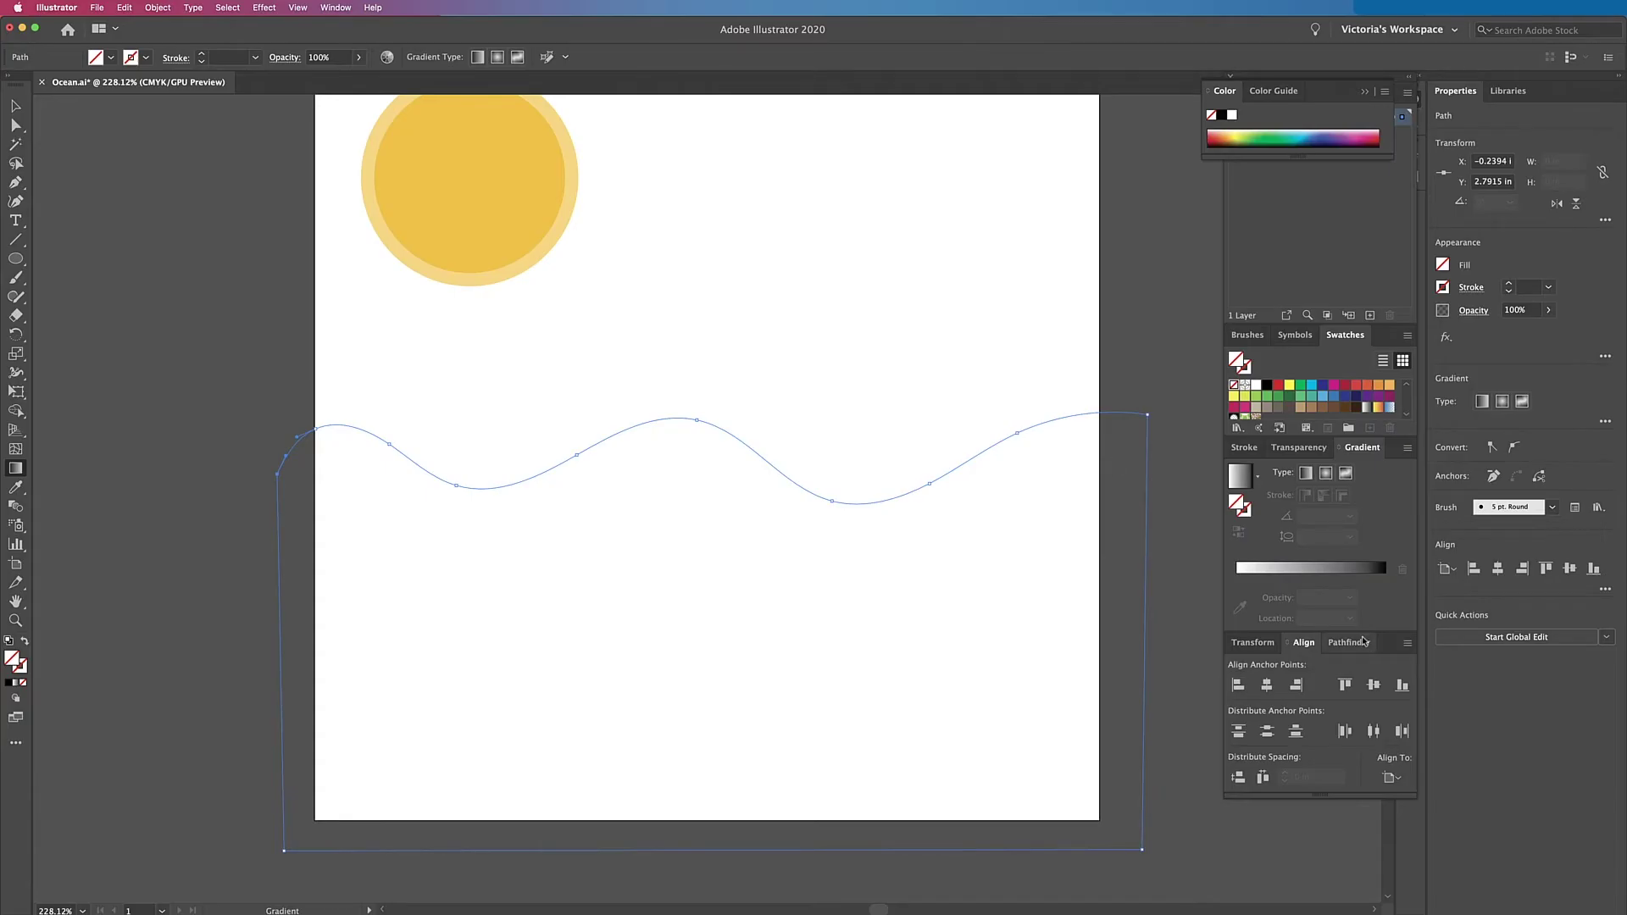
{"action": "left_click", "coordinate": [1330, 574]}
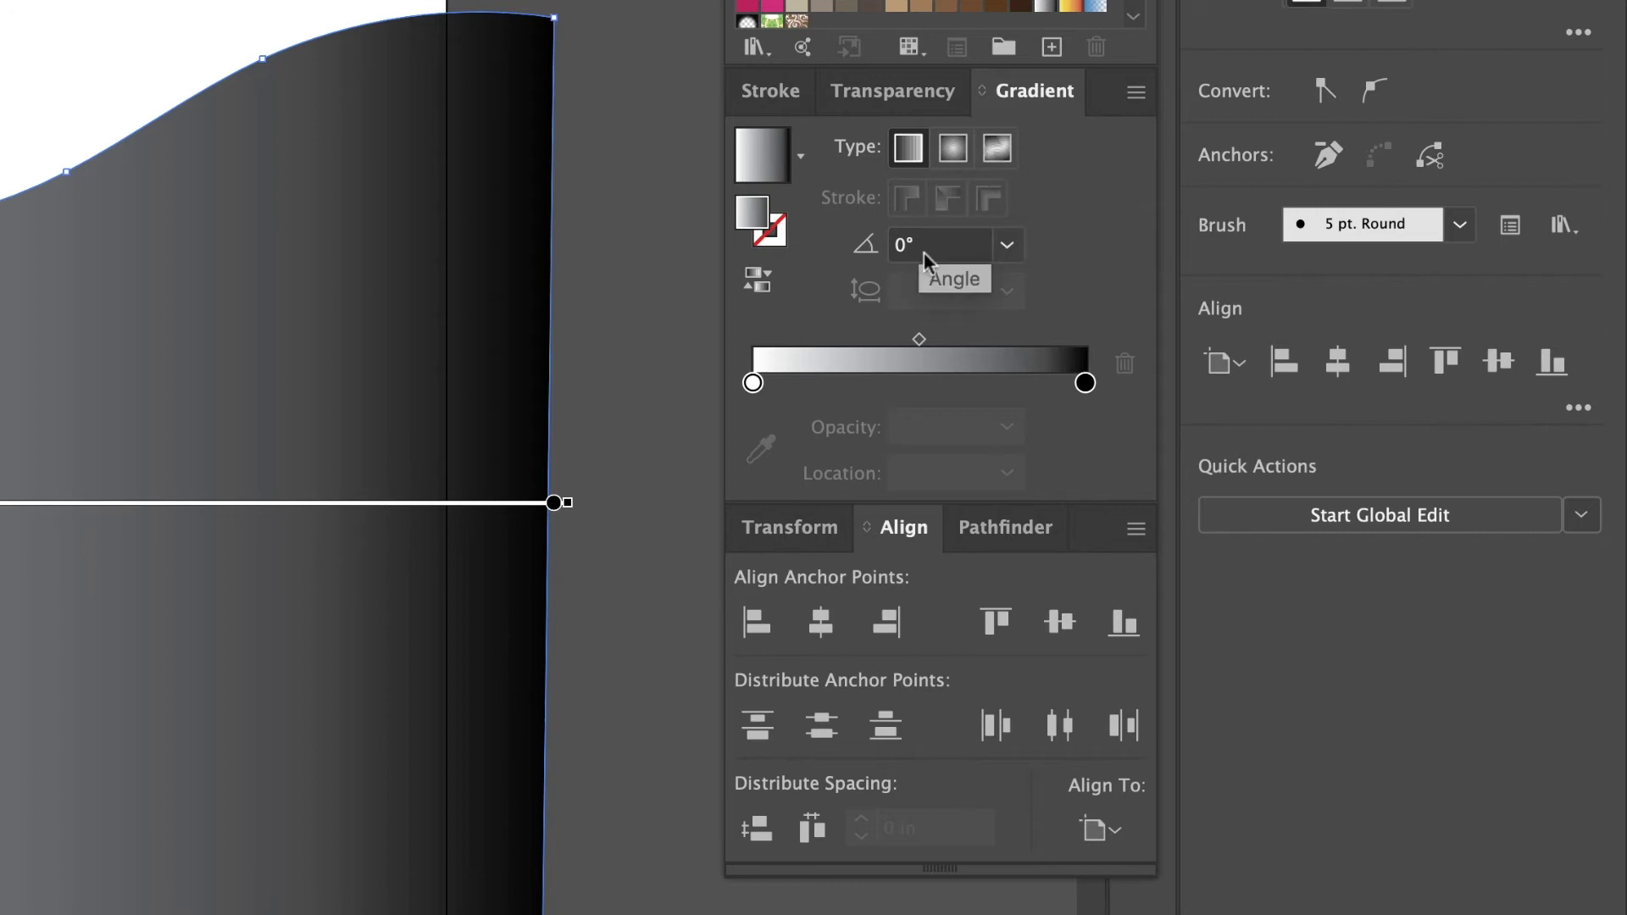
{"action": "left_click", "coordinate": [863, 251]}
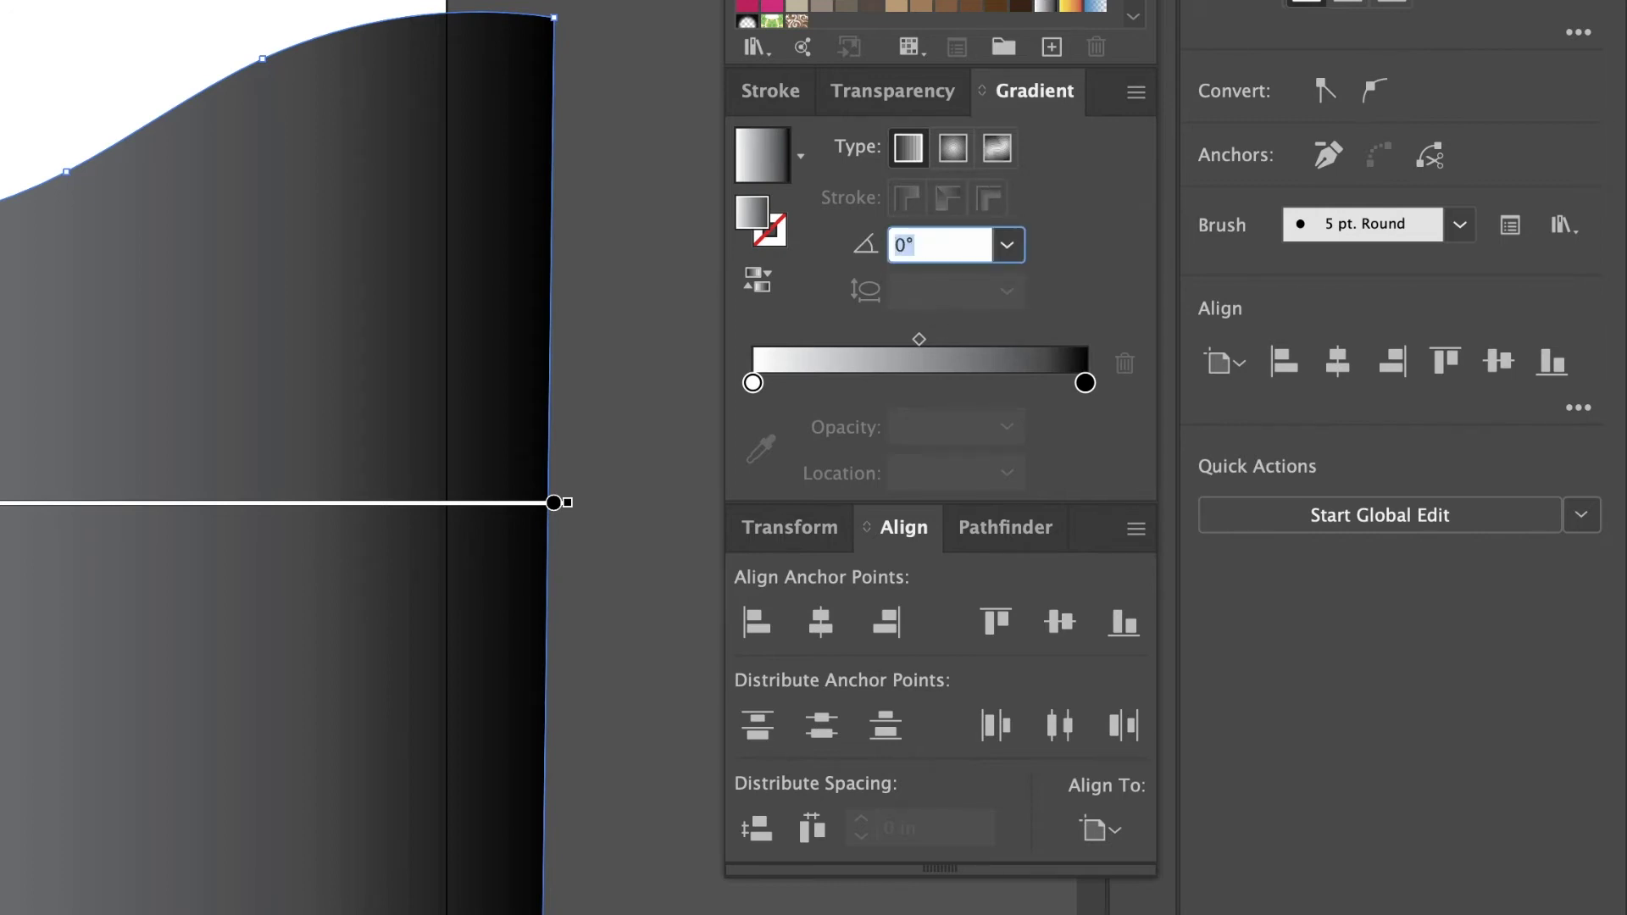
{"action": "type", "text": "90"}
{"action": "key", "text": "Return"}
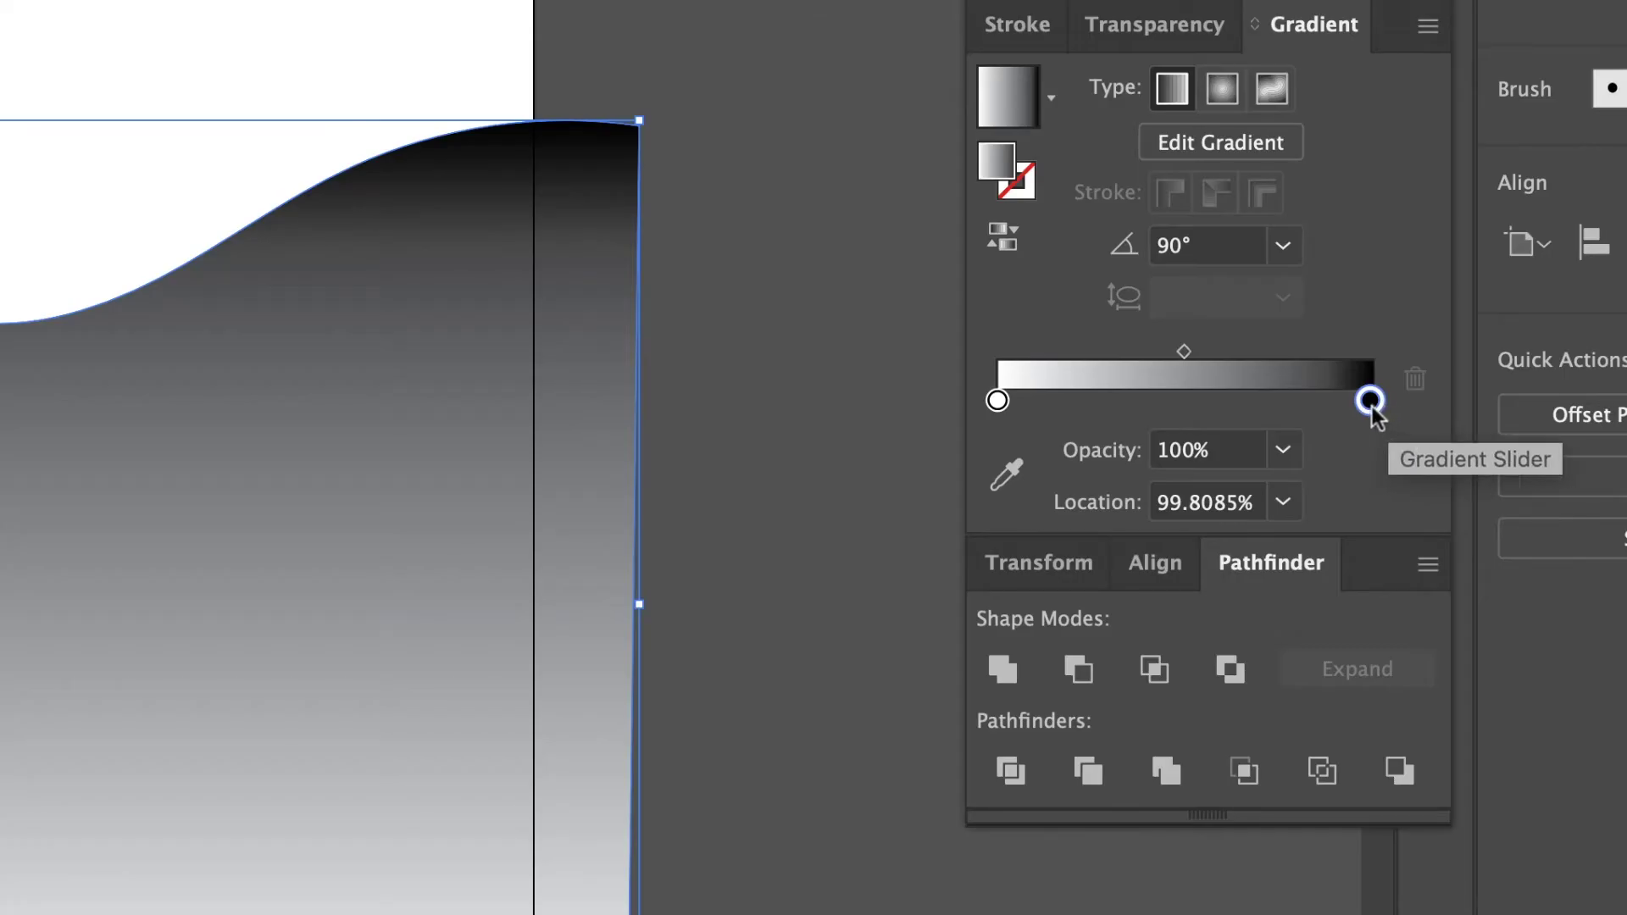
Step: Recolor the wave gradient's black stop to cyan blue and its white stop to dark blue, switching the latter to CMYK
{"action": "double_click", "coordinate": [1370, 400]}
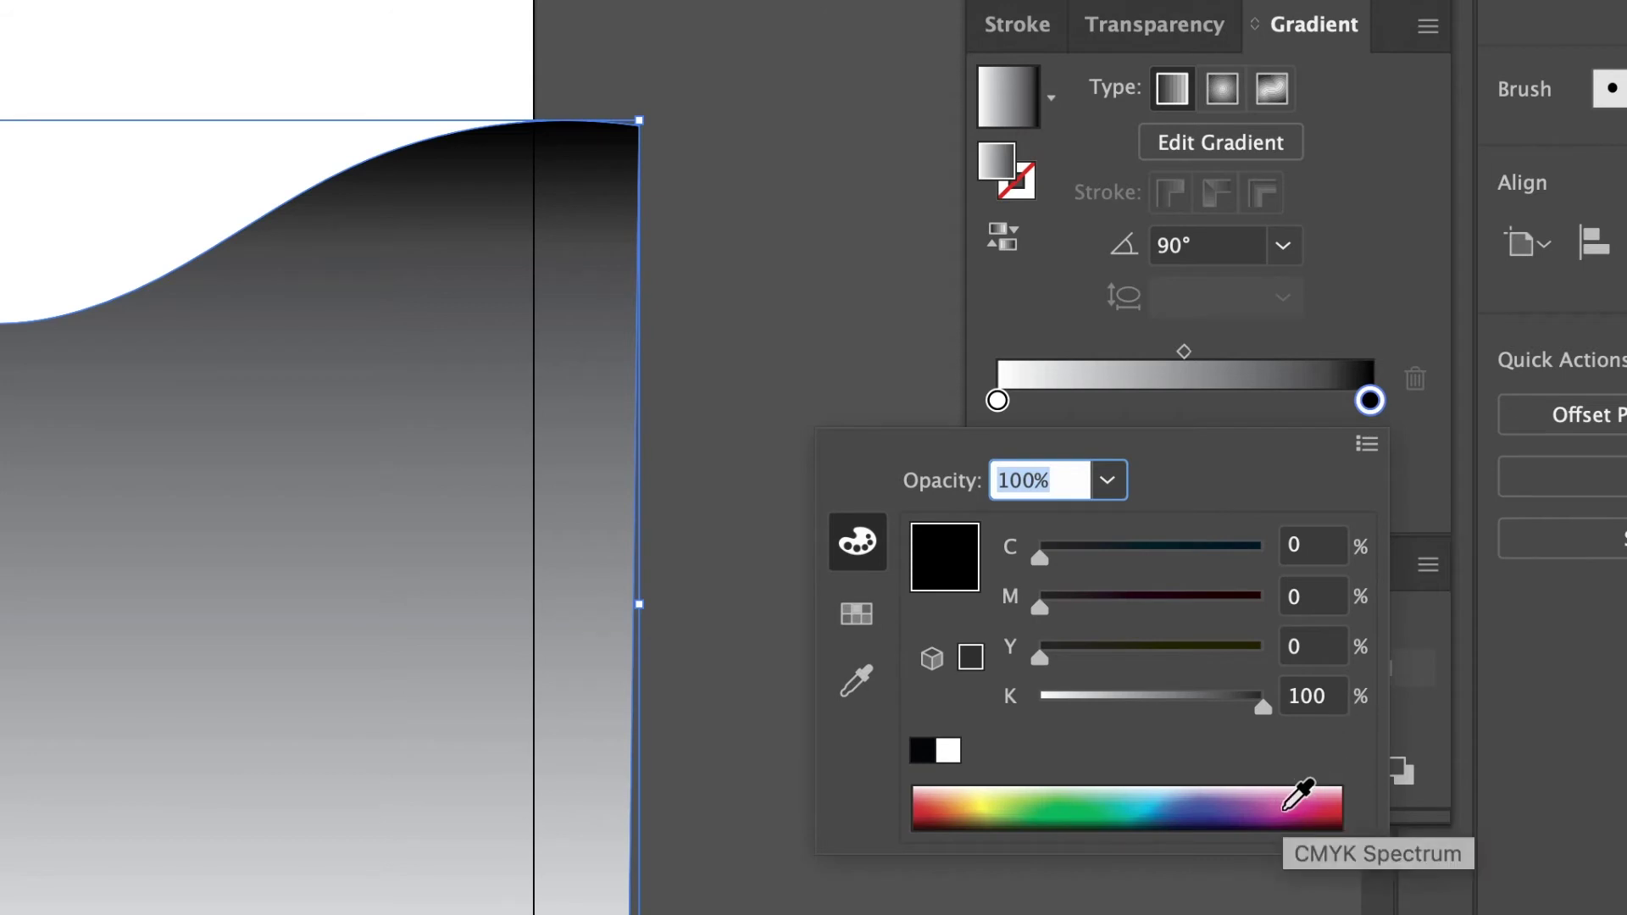
{"action": "left_click", "coordinate": [1174, 796]}
{"action": "left_click", "coordinate": [1228, 559]}
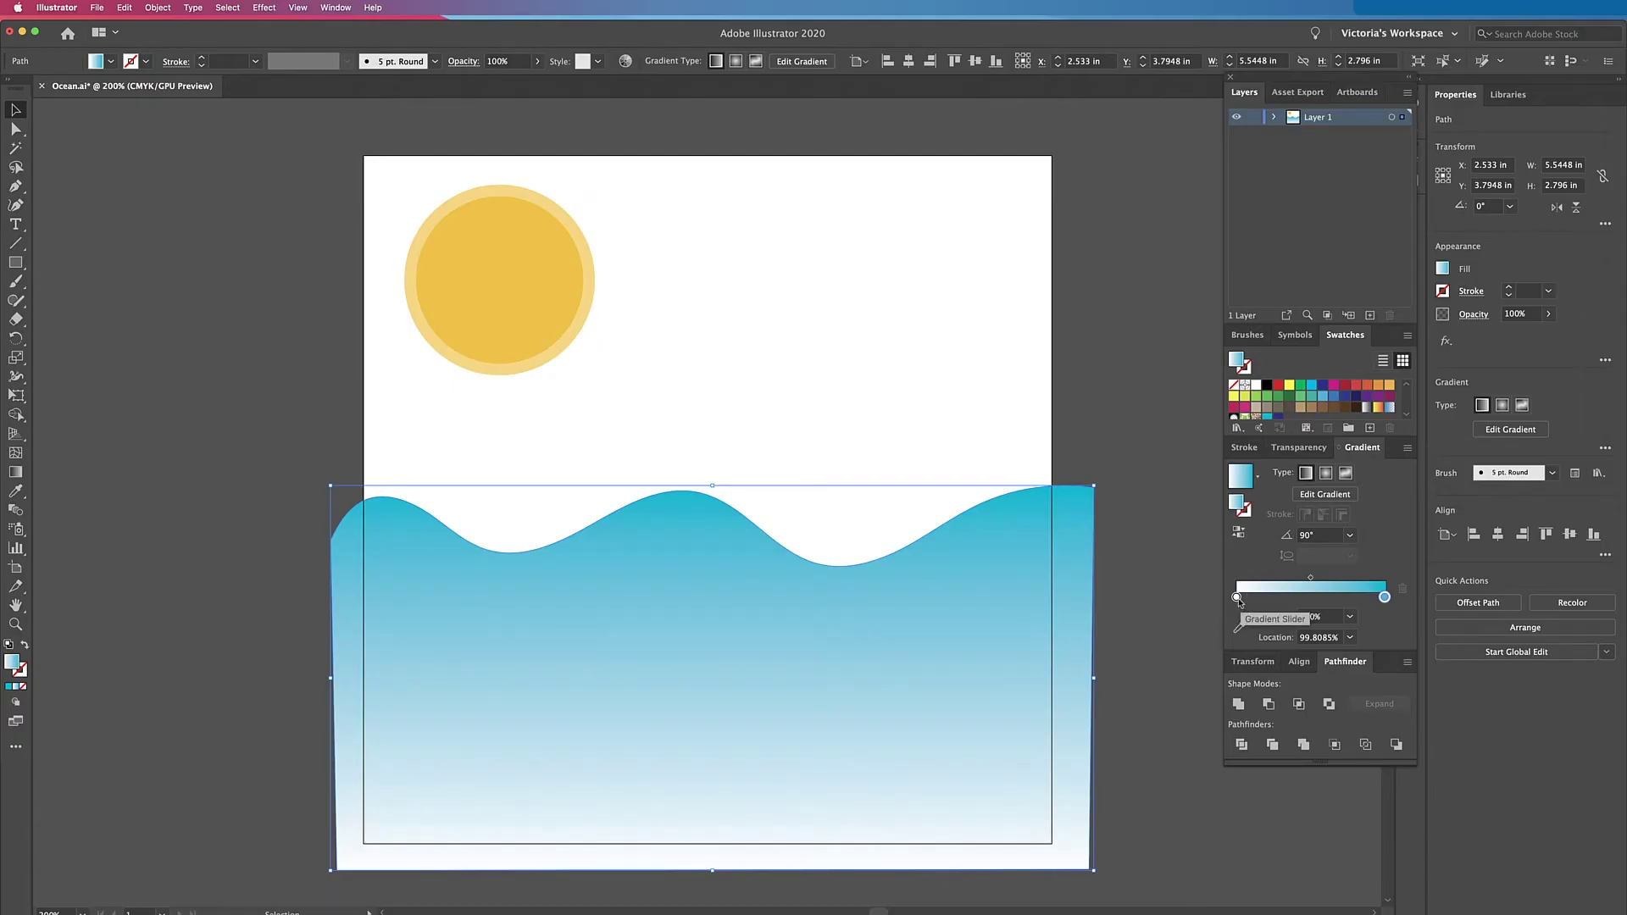
{"action": "double_click", "coordinate": [1236, 597]}
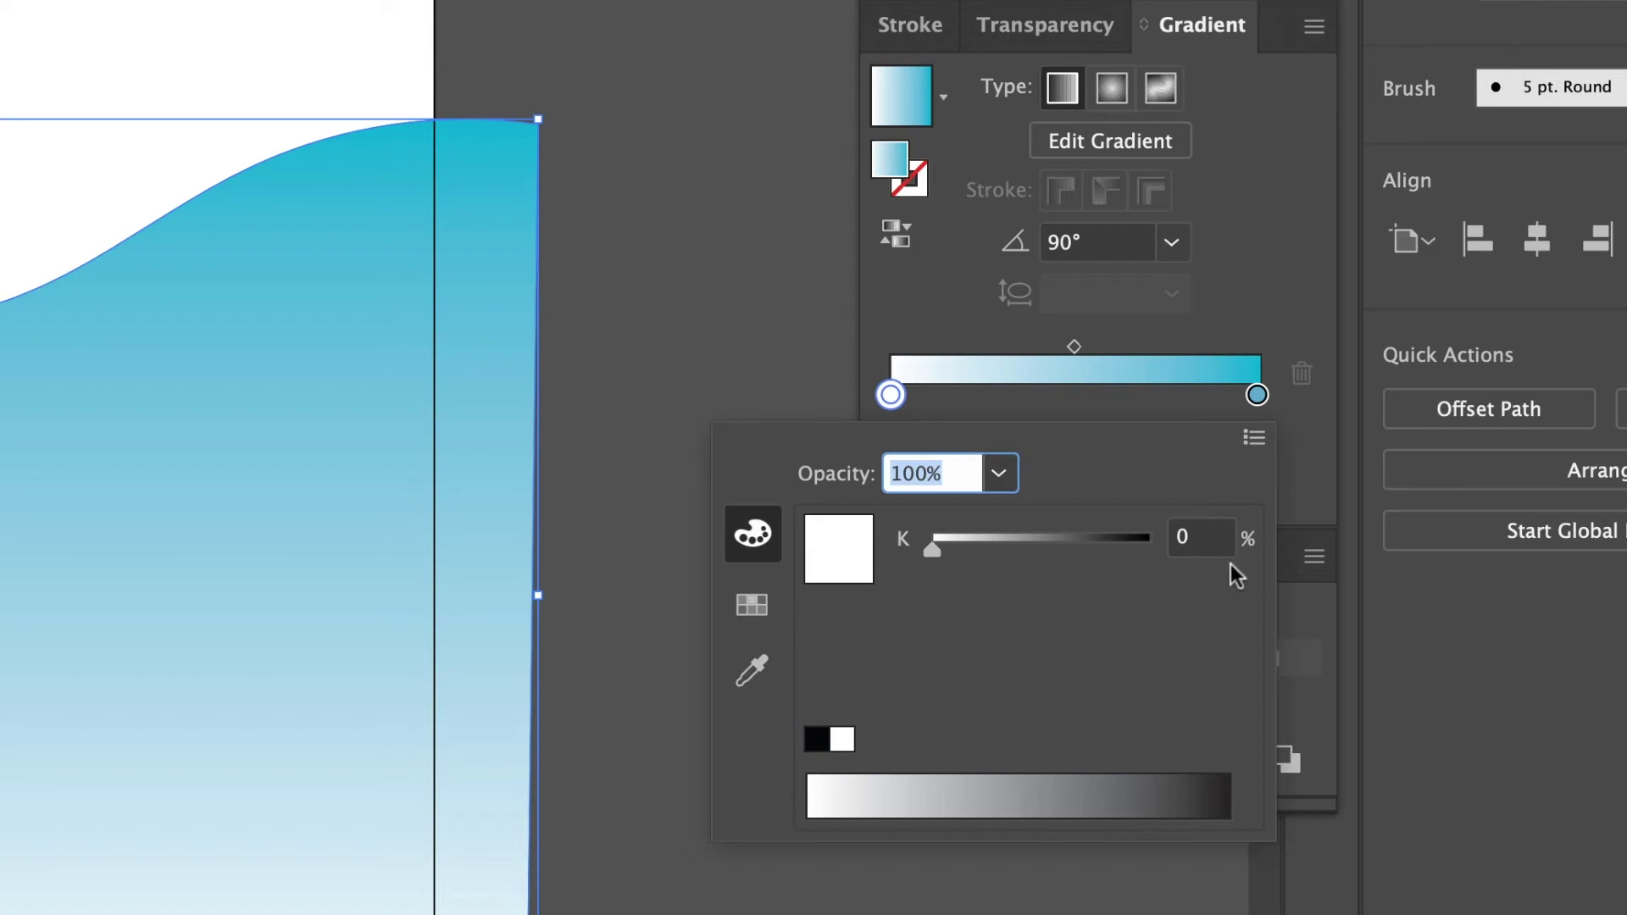
{"action": "left_click", "coordinate": [1255, 442]}
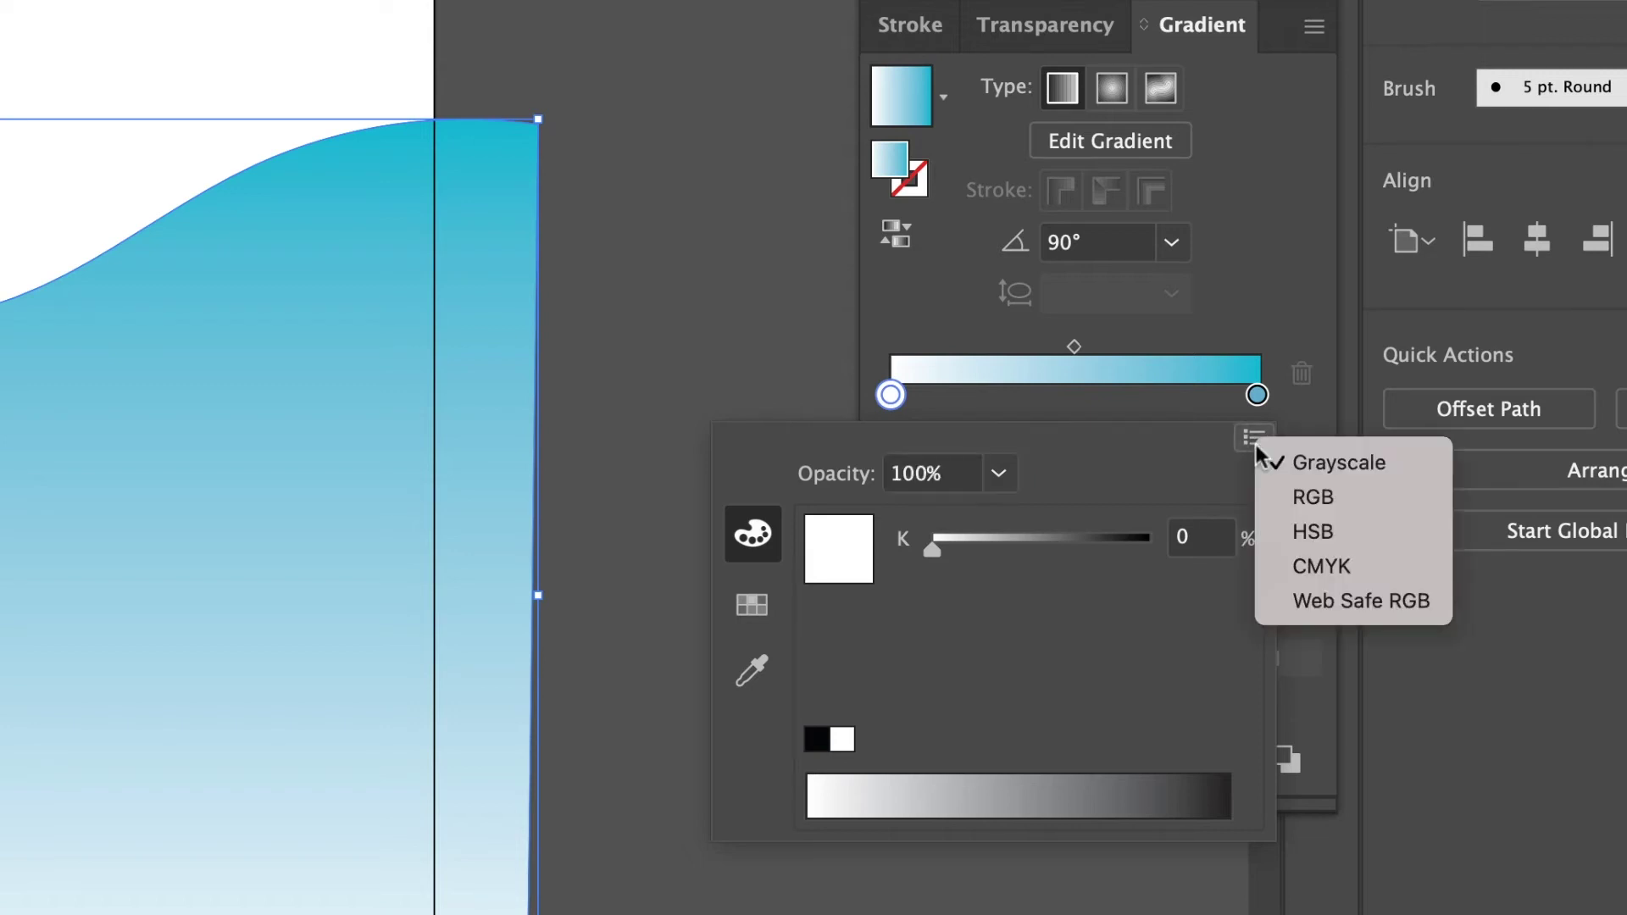
{"action": "left_click", "coordinate": [1312, 571]}
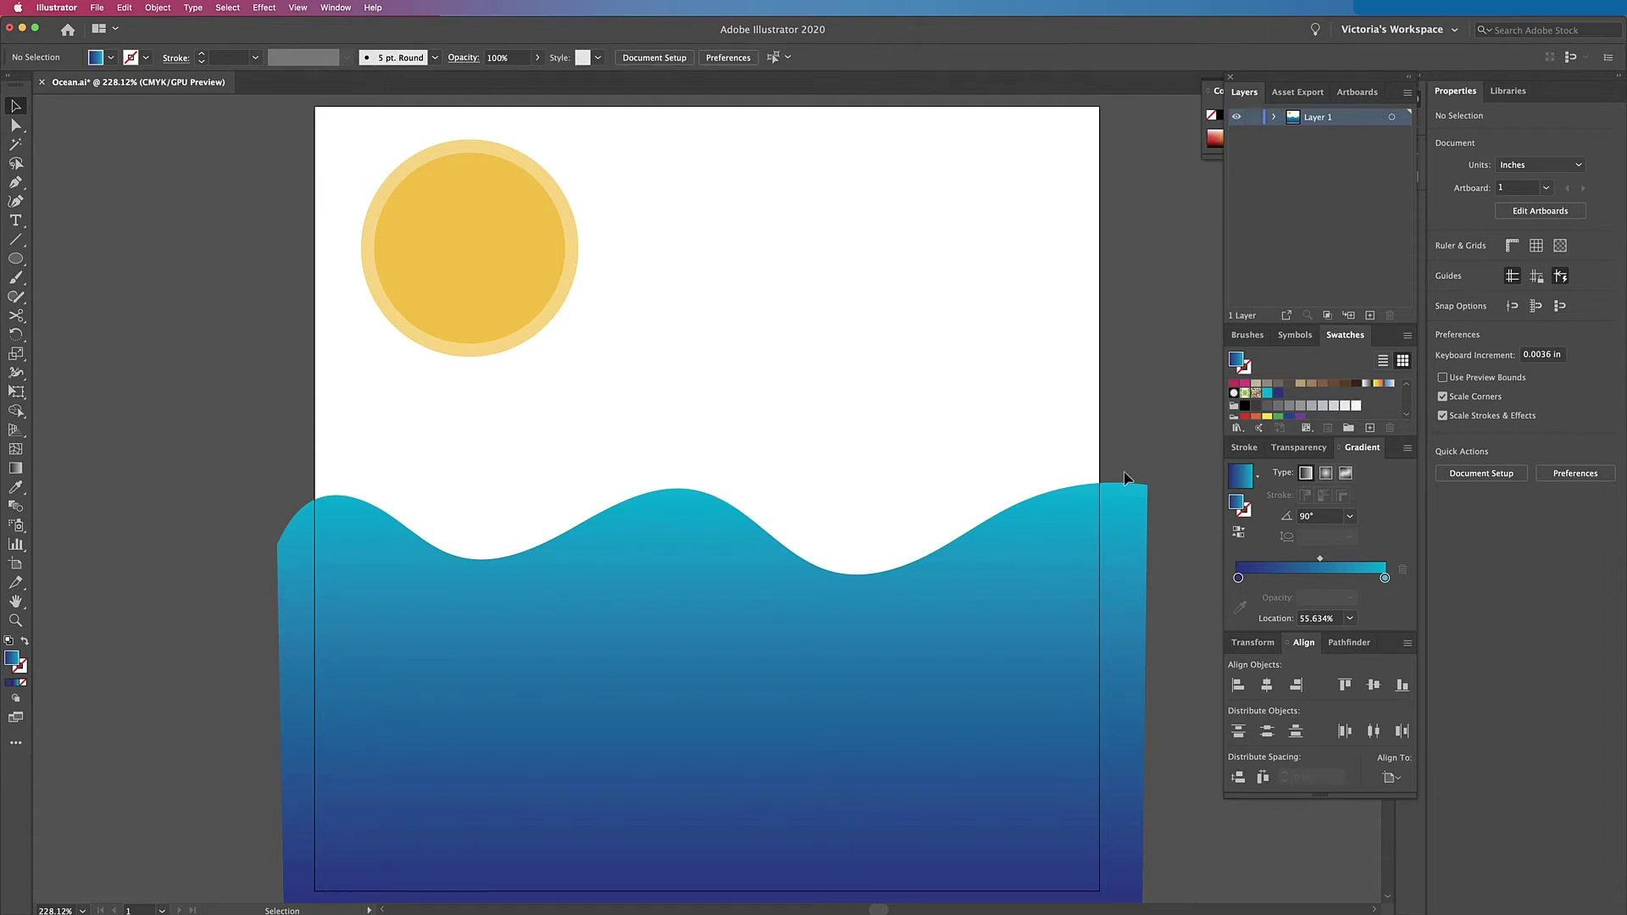
Step: Turn on Trim View to hide the artwork that extends past the artboard
{"action": "left_click", "coordinate": [296, 8]}
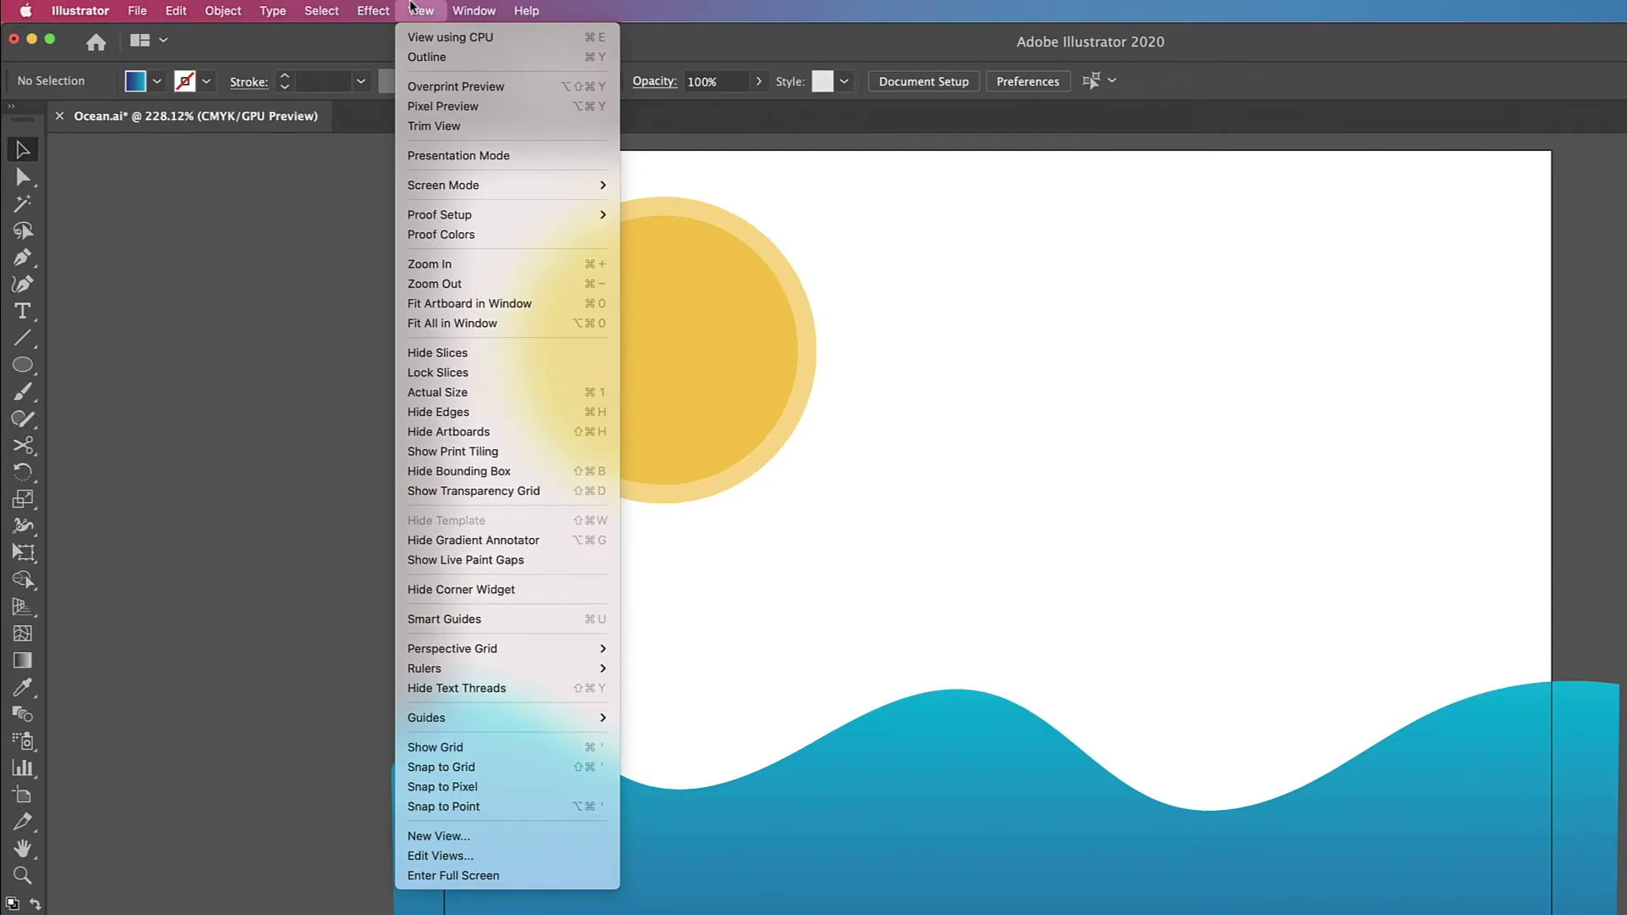
{"action": "left_click", "coordinate": [434, 125]}
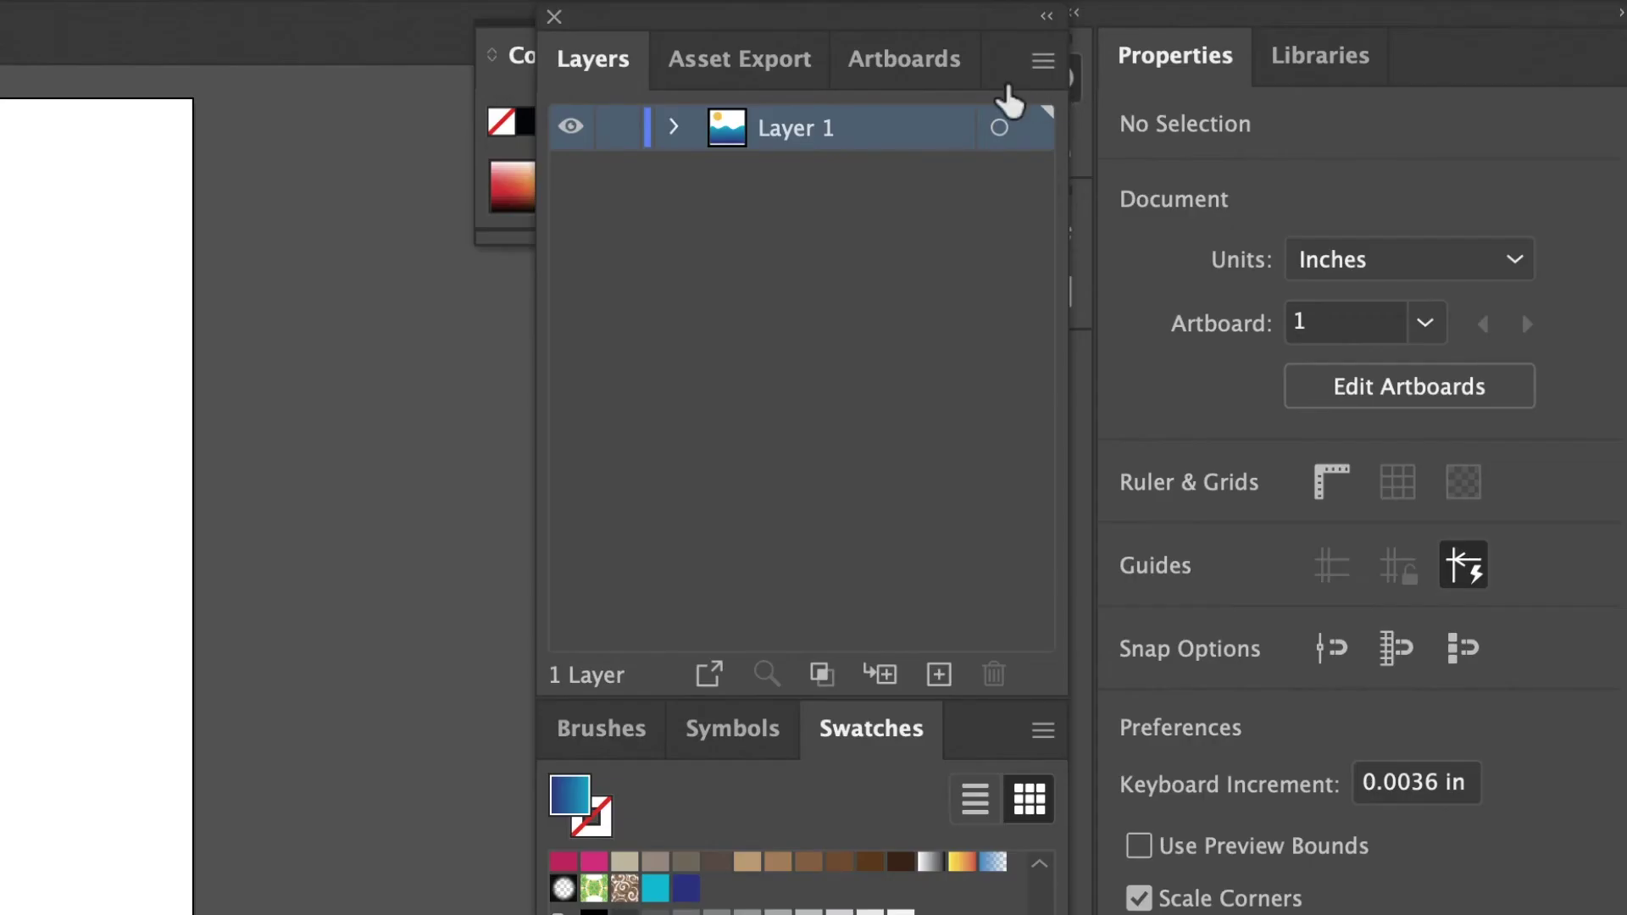
Step: Add a new layer named Clouds above Layer 1
{"action": "left_click", "coordinate": [1406, 95]}
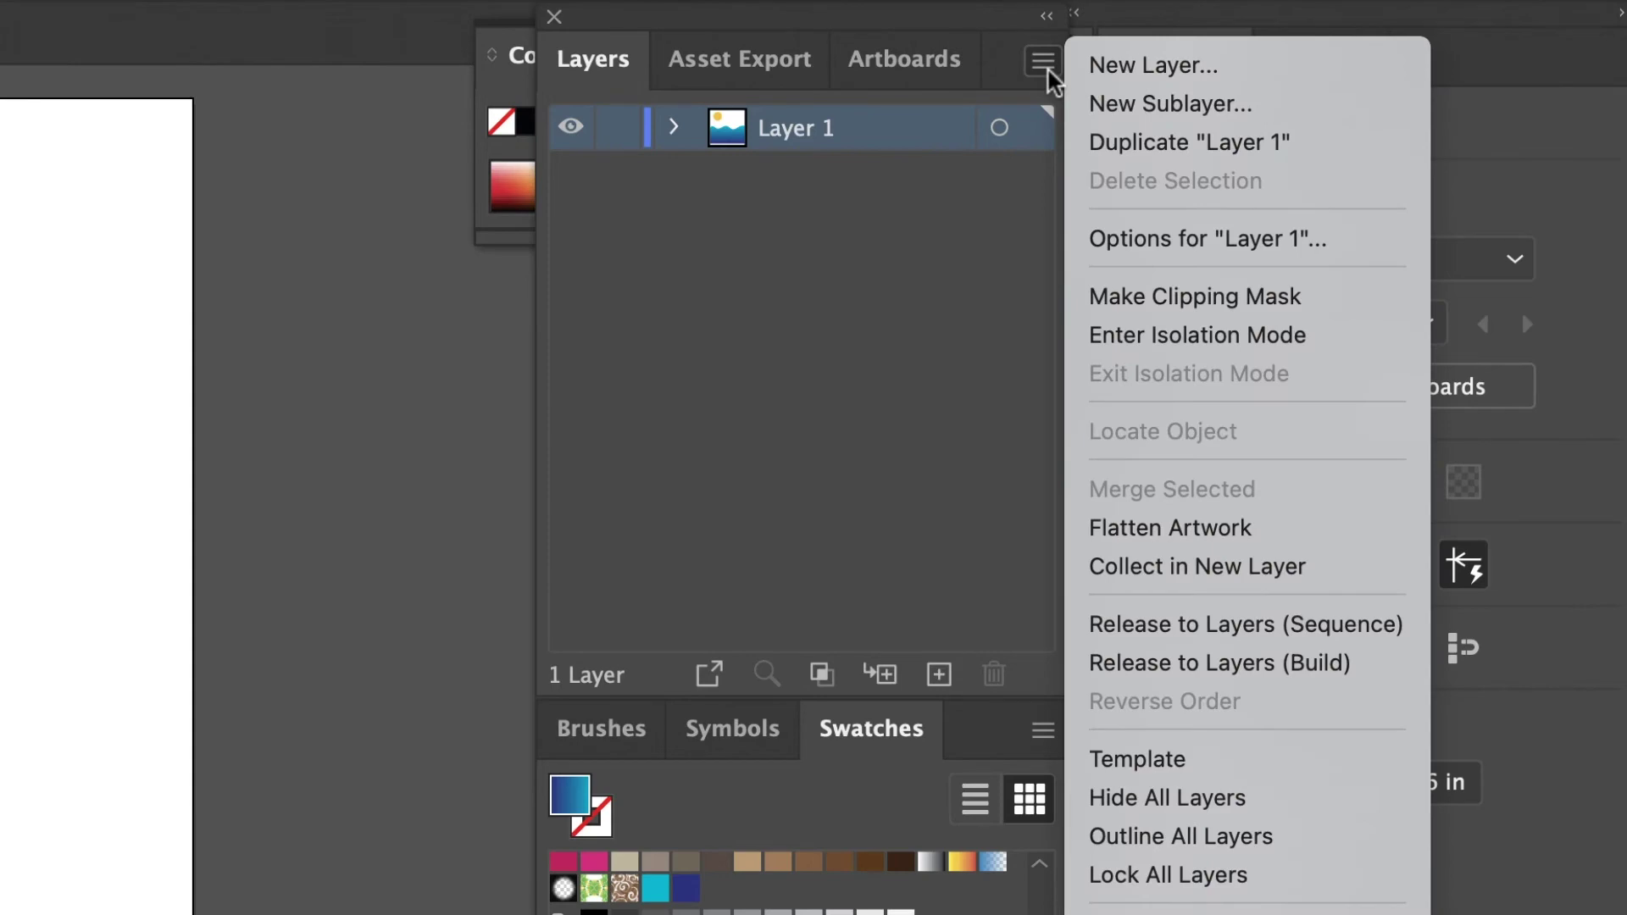
{"action": "left_click", "coordinate": [1135, 65]}
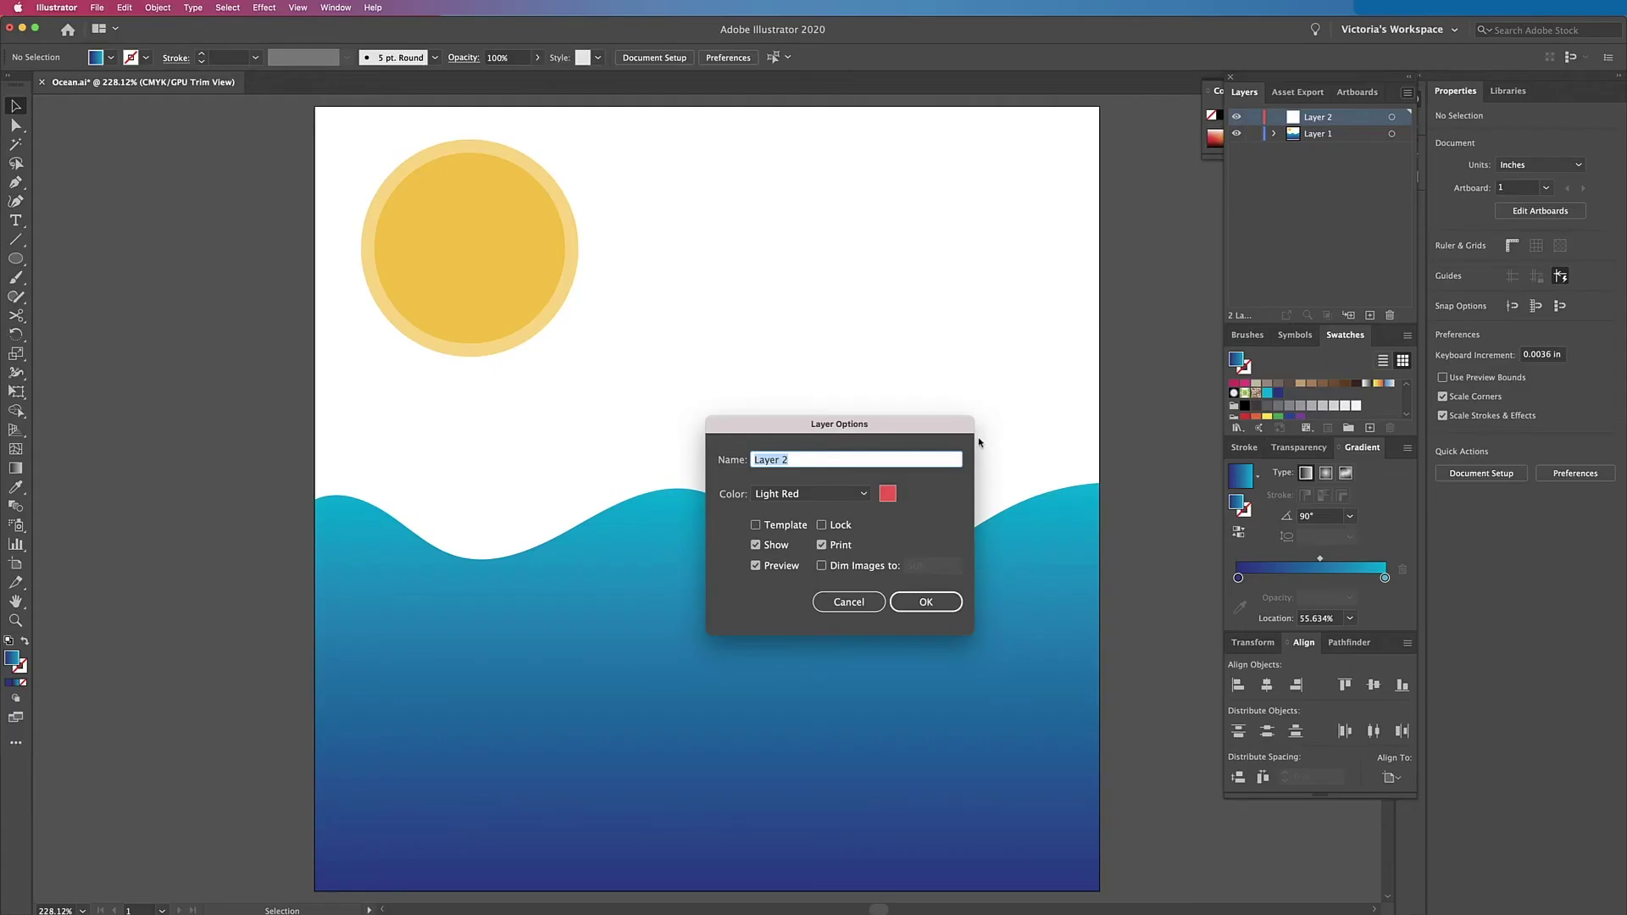
{"action": "type", "text": "Clouds"}
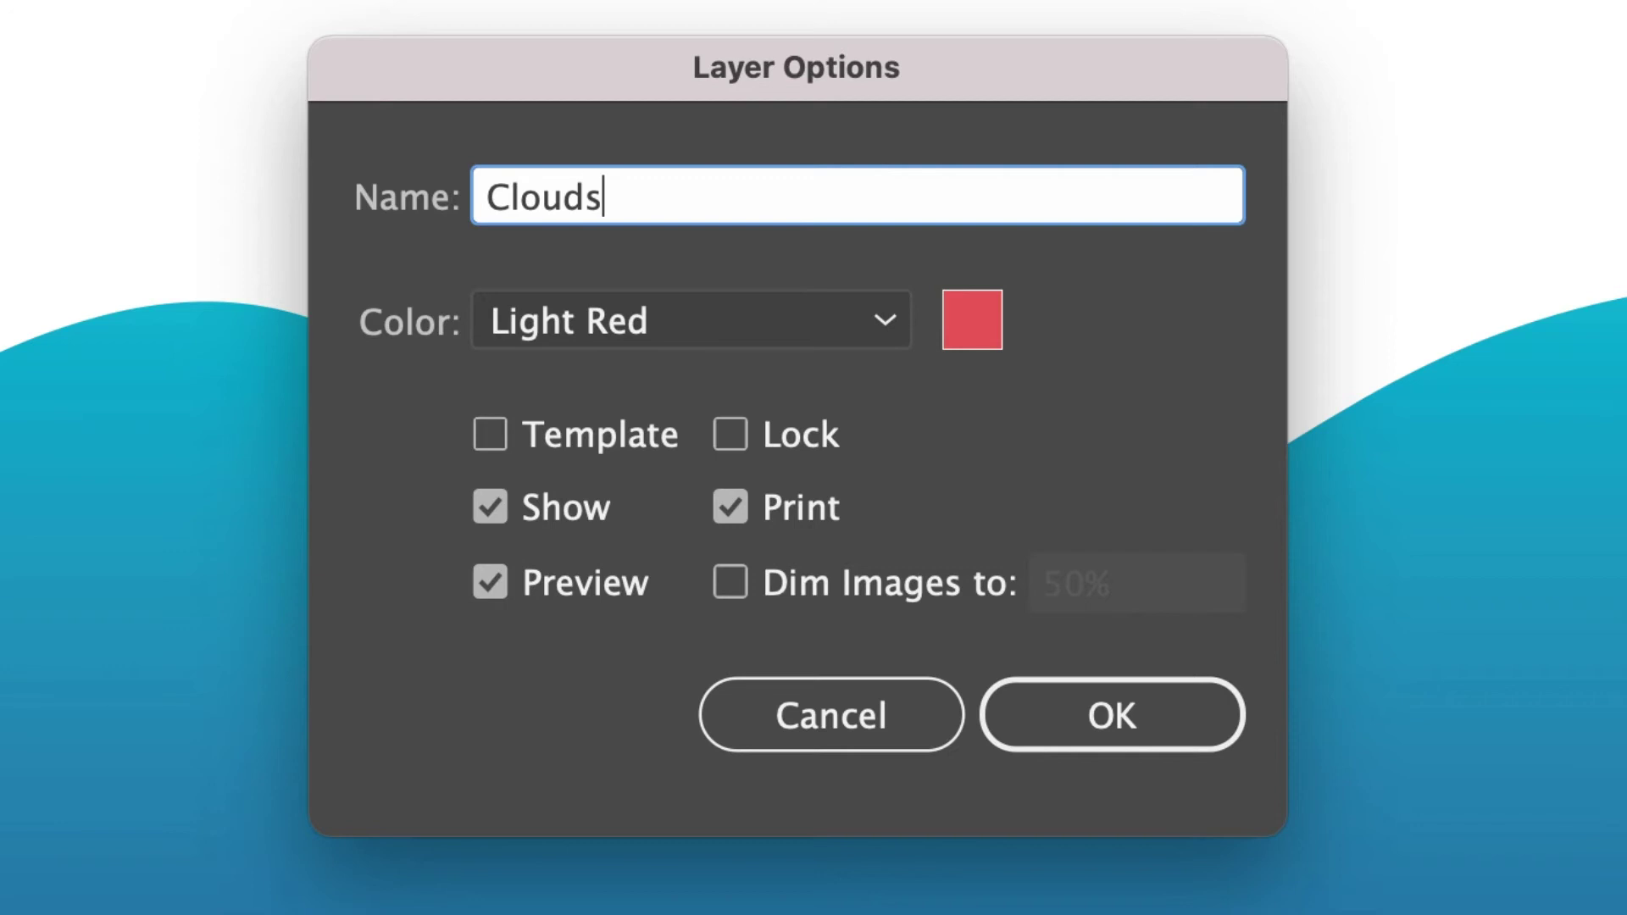
{"action": "left_click", "coordinate": [1130, 699]}
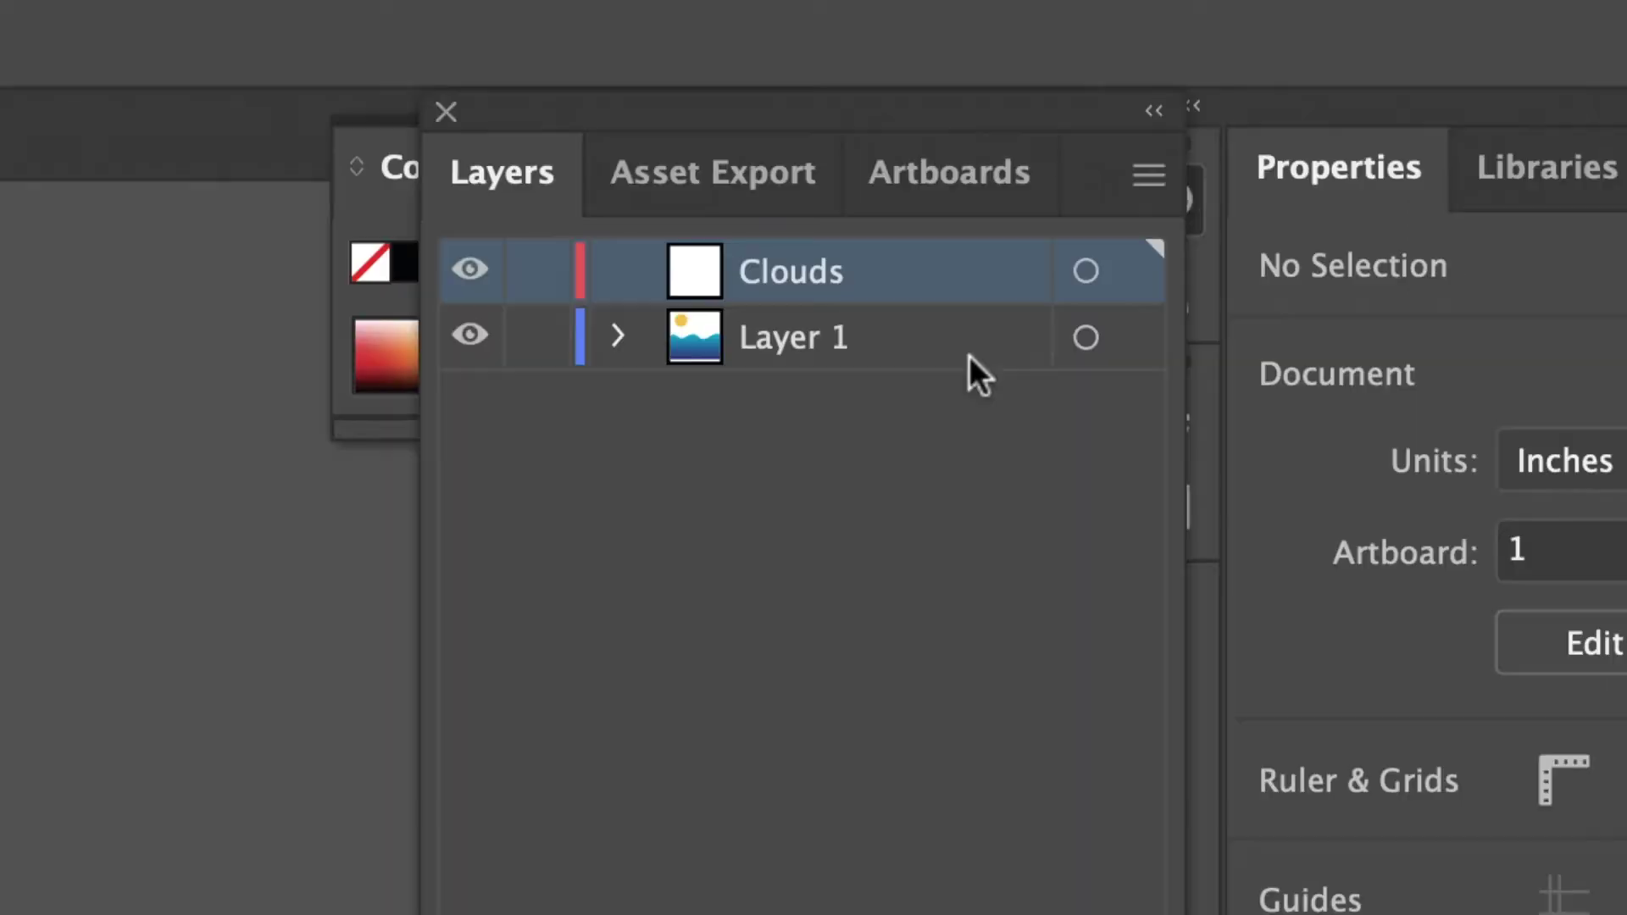
{"action": "left_click", "coordinate": [928, 341]}
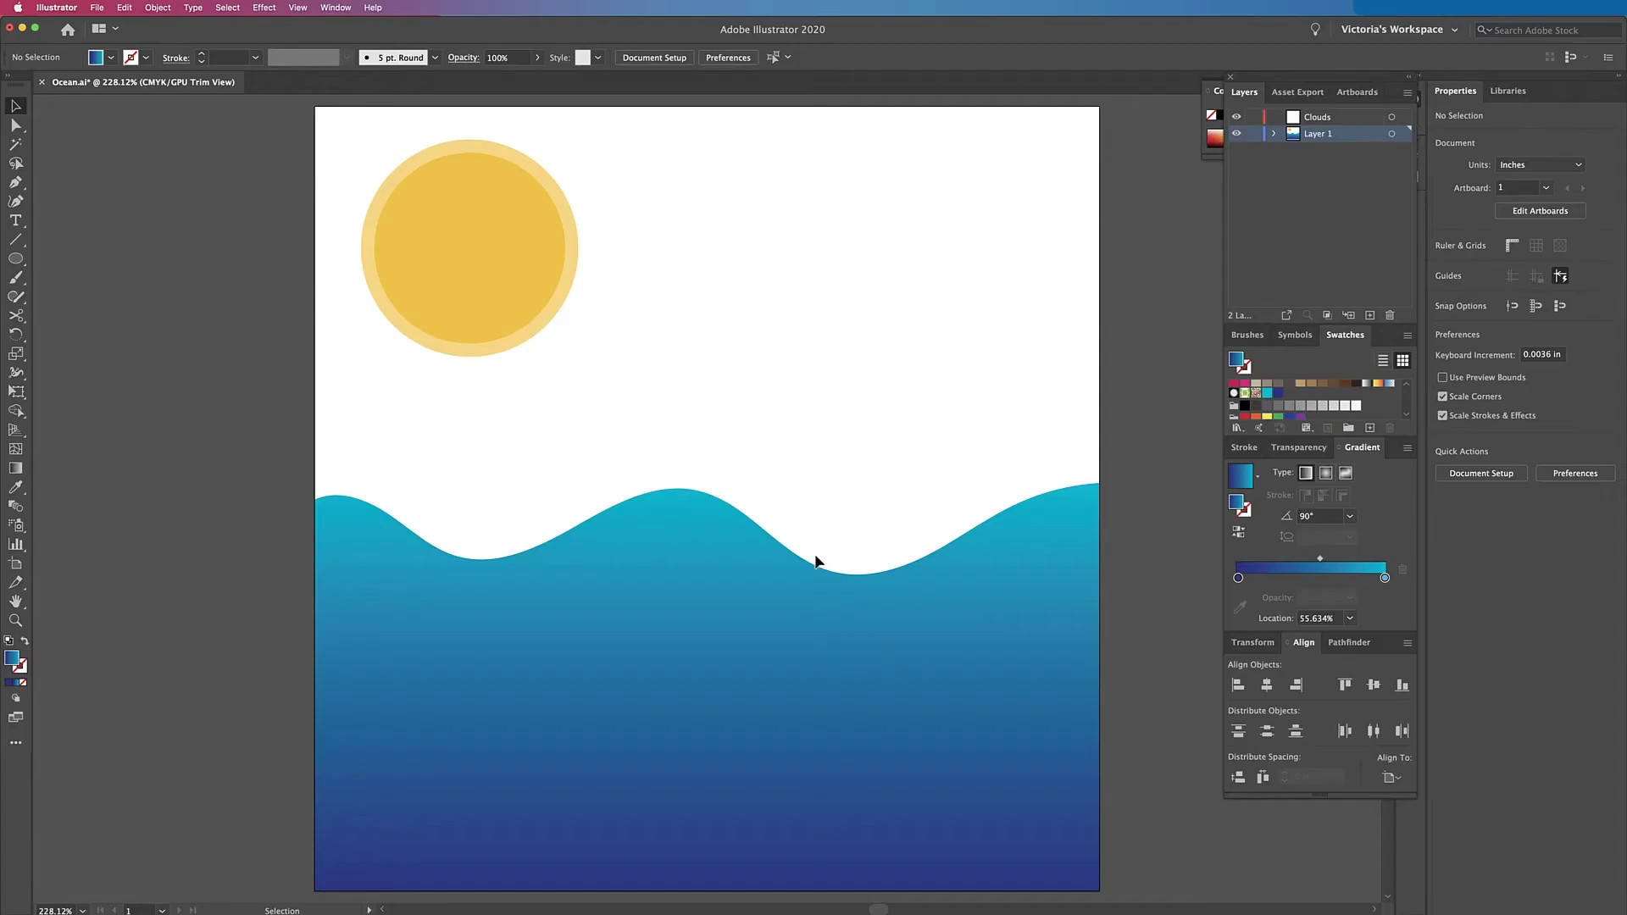
{"action": "left_click_drag", "start_coordinate": [809, 546], "coordinate": [1030, 444]}
{"action": "key", "text": "super+z"}
{"action": "key", "text": "v"}
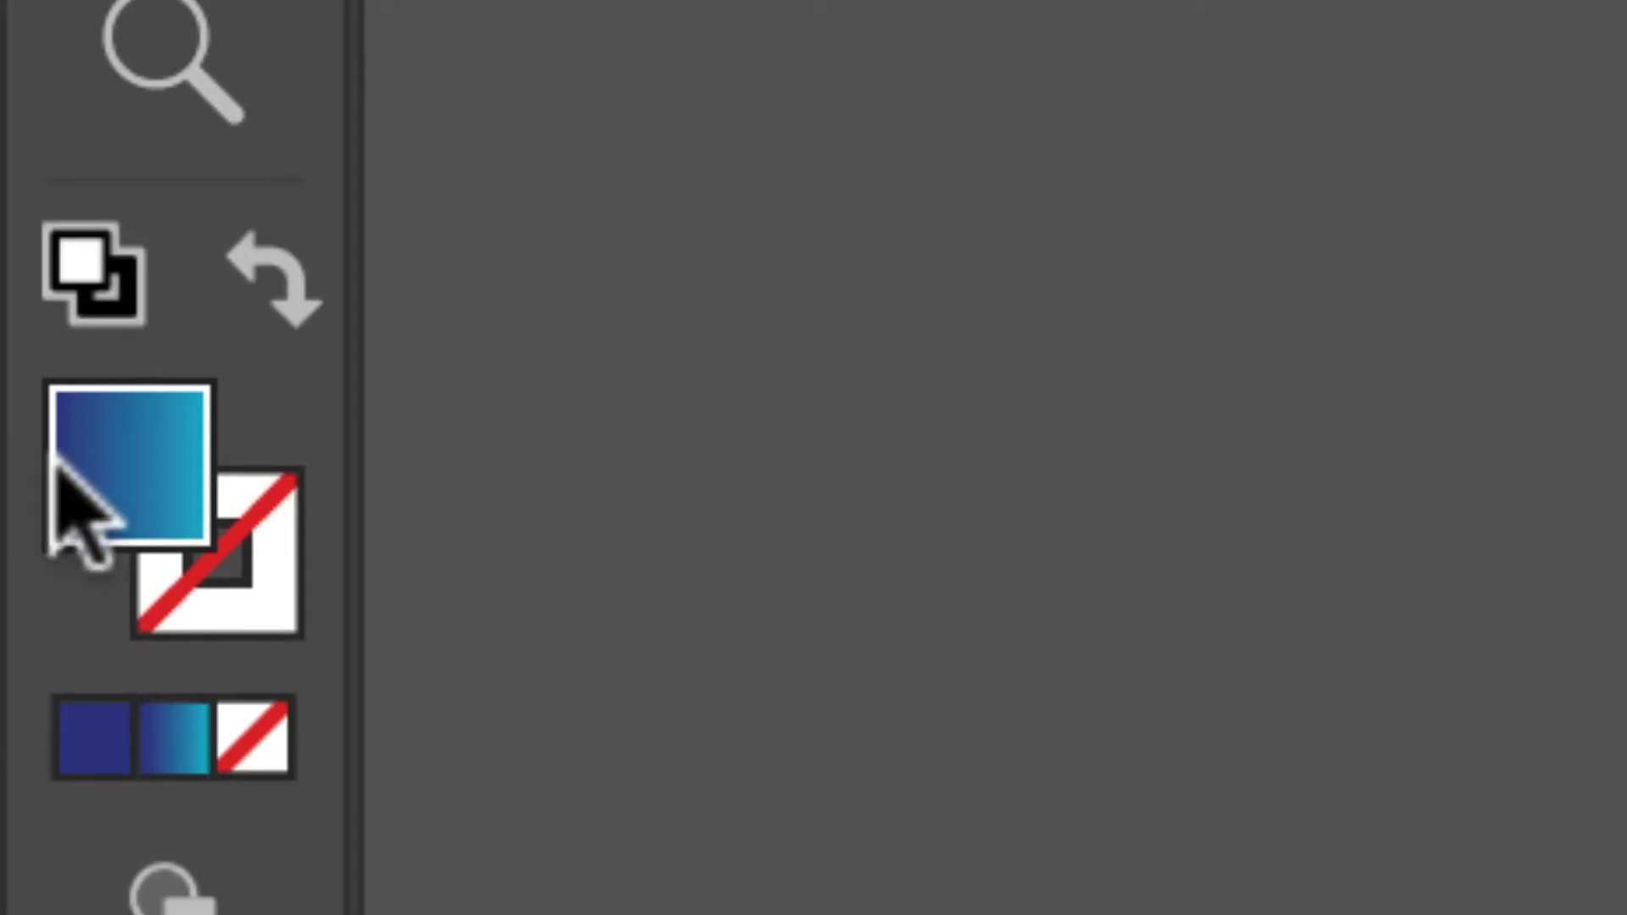
Step: Set the fill to light blue and draw a small circle beside the sun on the Clouds layer
{"action": "double_click", "coordinate": [12, 658]}
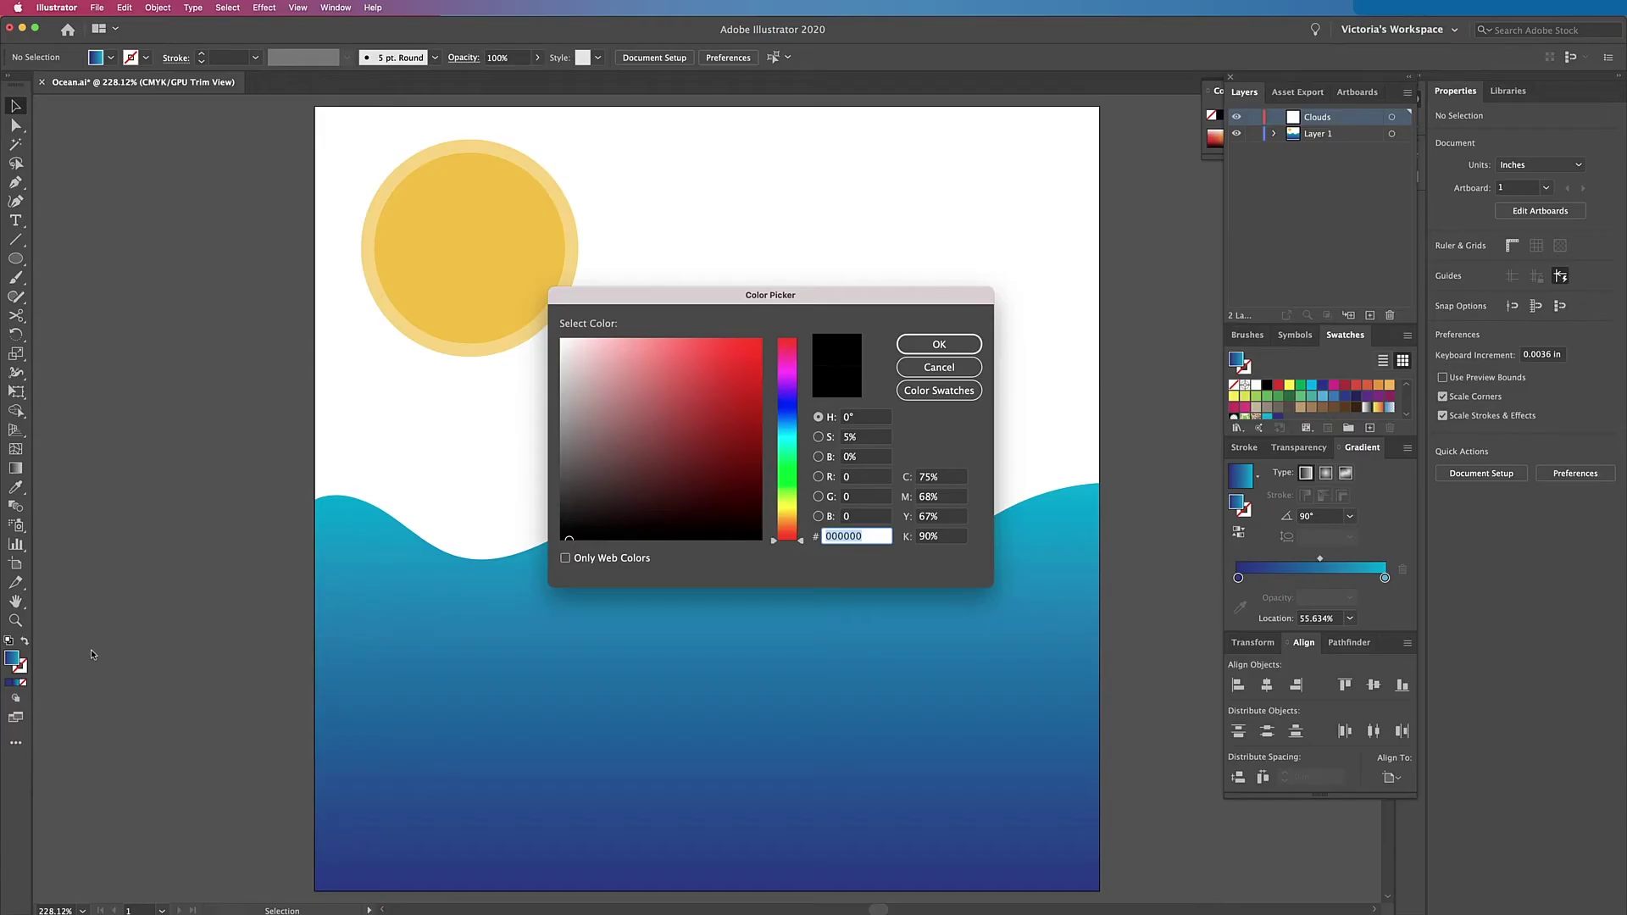
{"action": "left_click", "coordinate": [787, 432]}
{"action": "left_click", "coordinate": [625, 343]}
{"action": "left_click_drag", "start_coordinate": [624, 343], "coordinate": [622, 344]}
{"action": "left_click", "coordinate": [936, 345]}
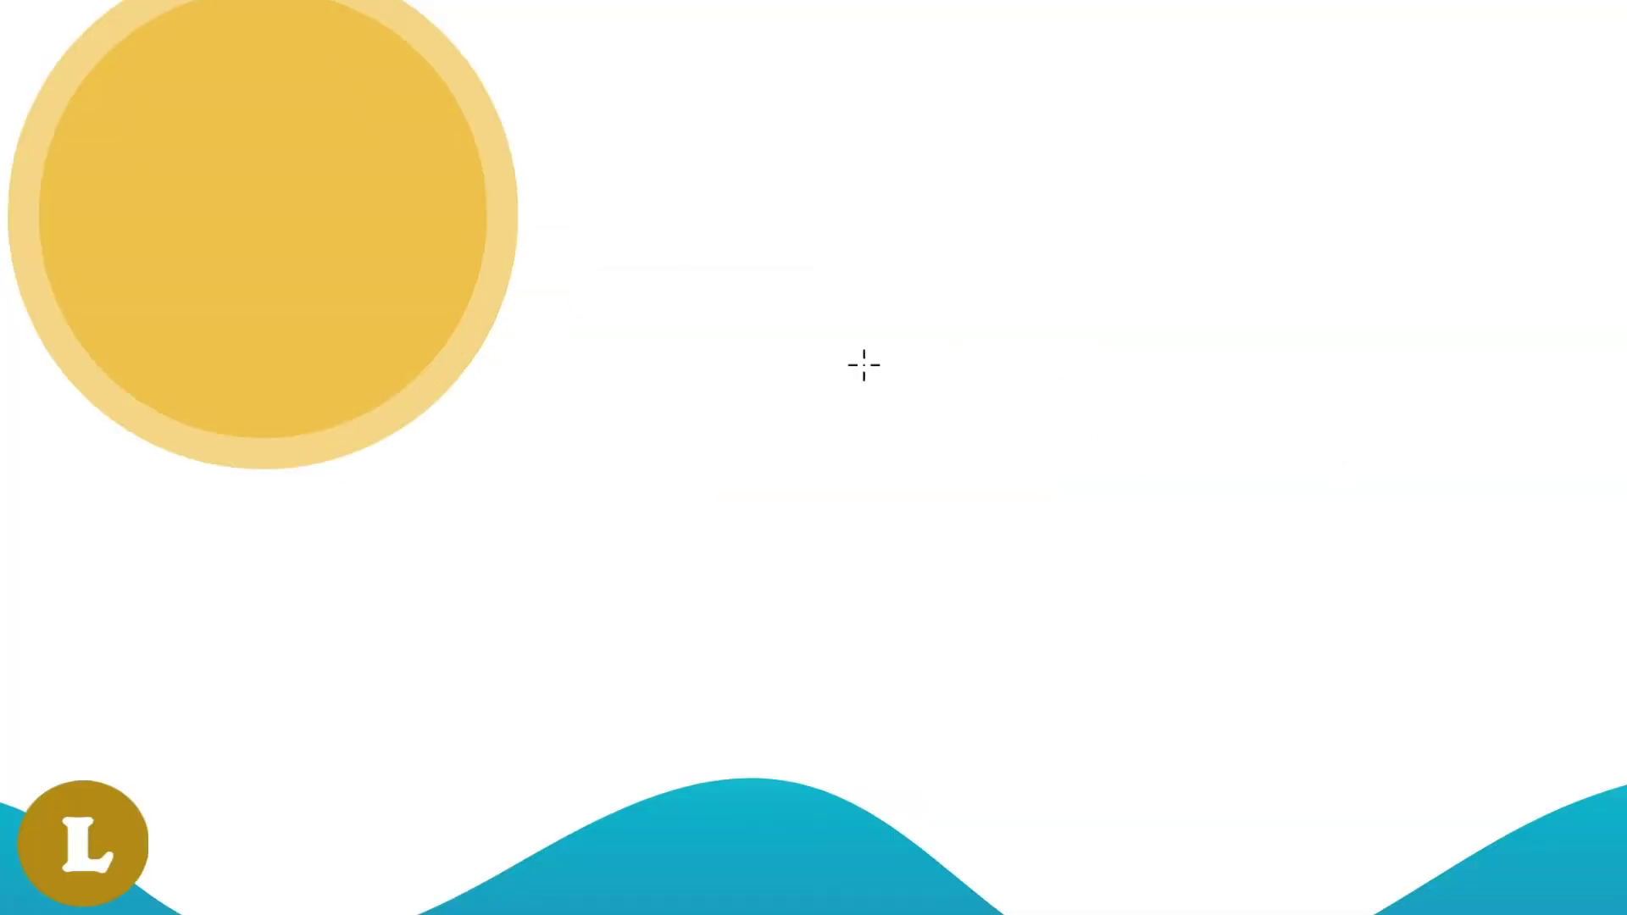
{"action": "left_click_drag", "start_coordinate": [663, 129], "coordinate": [775, 291]}
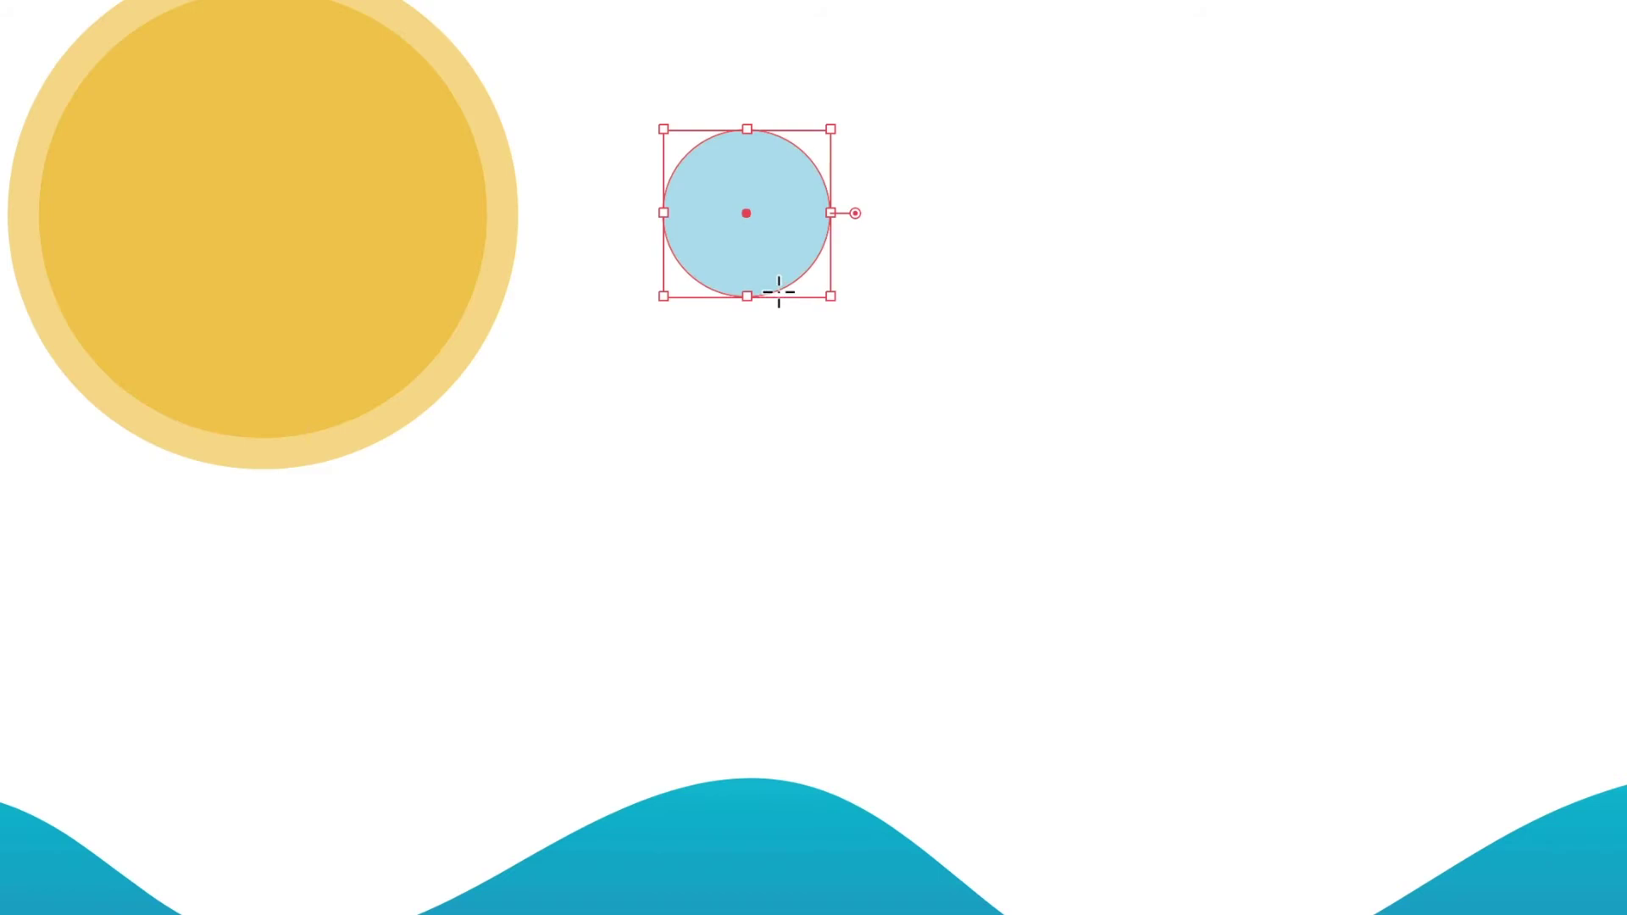
Step: Draw four more overlapping light blue ellipses around the first circle to build a cloud shape beside the sun
{"action": "left_click_drag", "start_coordinate": [789, 142], "coordinate": [1010, 323]}
{"action": "mouse_move", "coordinate": [580, 195]}
{"action": "left_mouse_down"}
{"action": "mouse_move", "coordinate": [745, 370]}
{"action": "mouse_move", "coordinate": [754, 360]}
{"action": "left_mouse_up"}
{"action": "left_click_drag", "start_coordinate": [696, 253], "coordinate": [866, 414]}
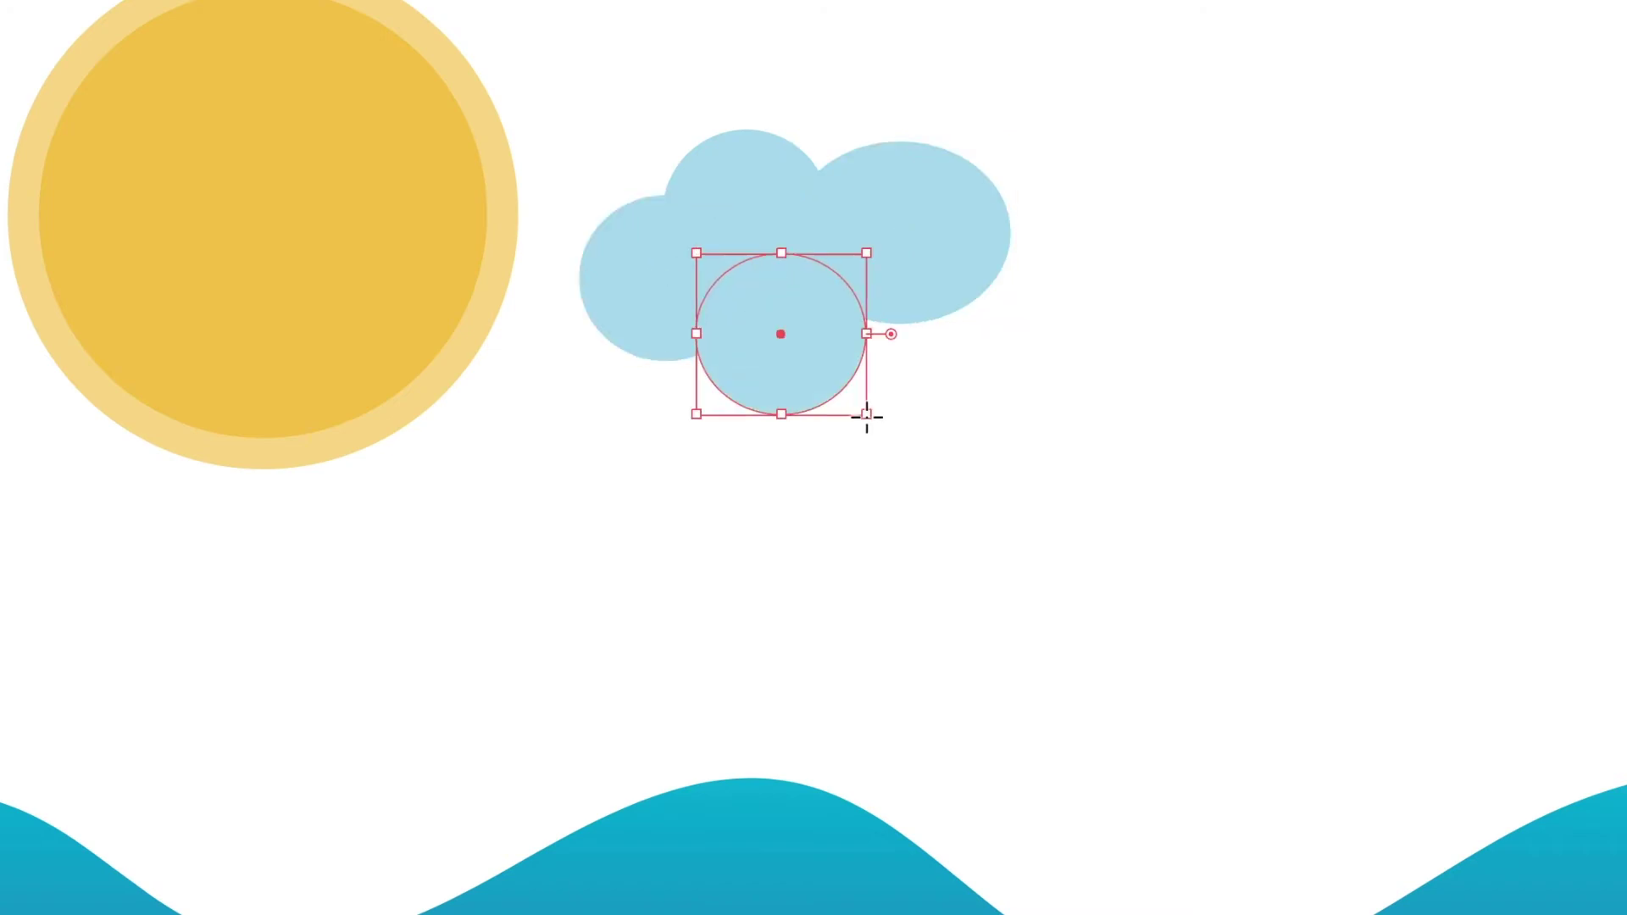
{"action": "left_click_drag", "start_coordinate": [781, 217], "coordinate": [991, 399]}
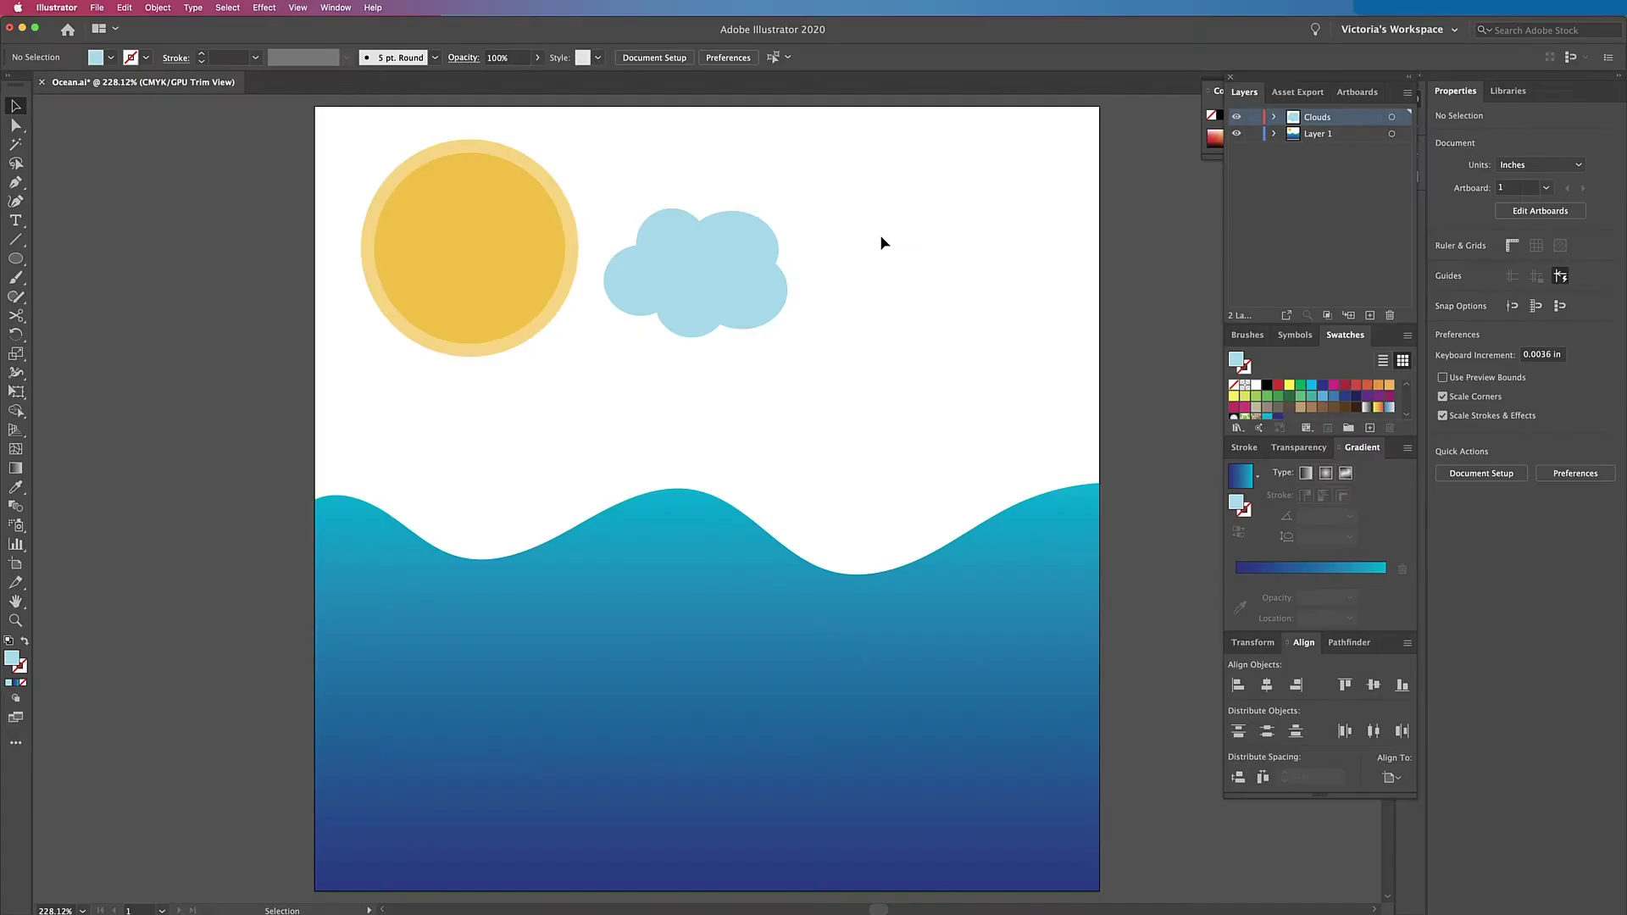
Step: Unite the five overlapping ellipses into a single cloud shape with Pathfinder
{"action": "left_click_drag", "start_coordinate": [587, 153], "coordinate": [933, 442]}
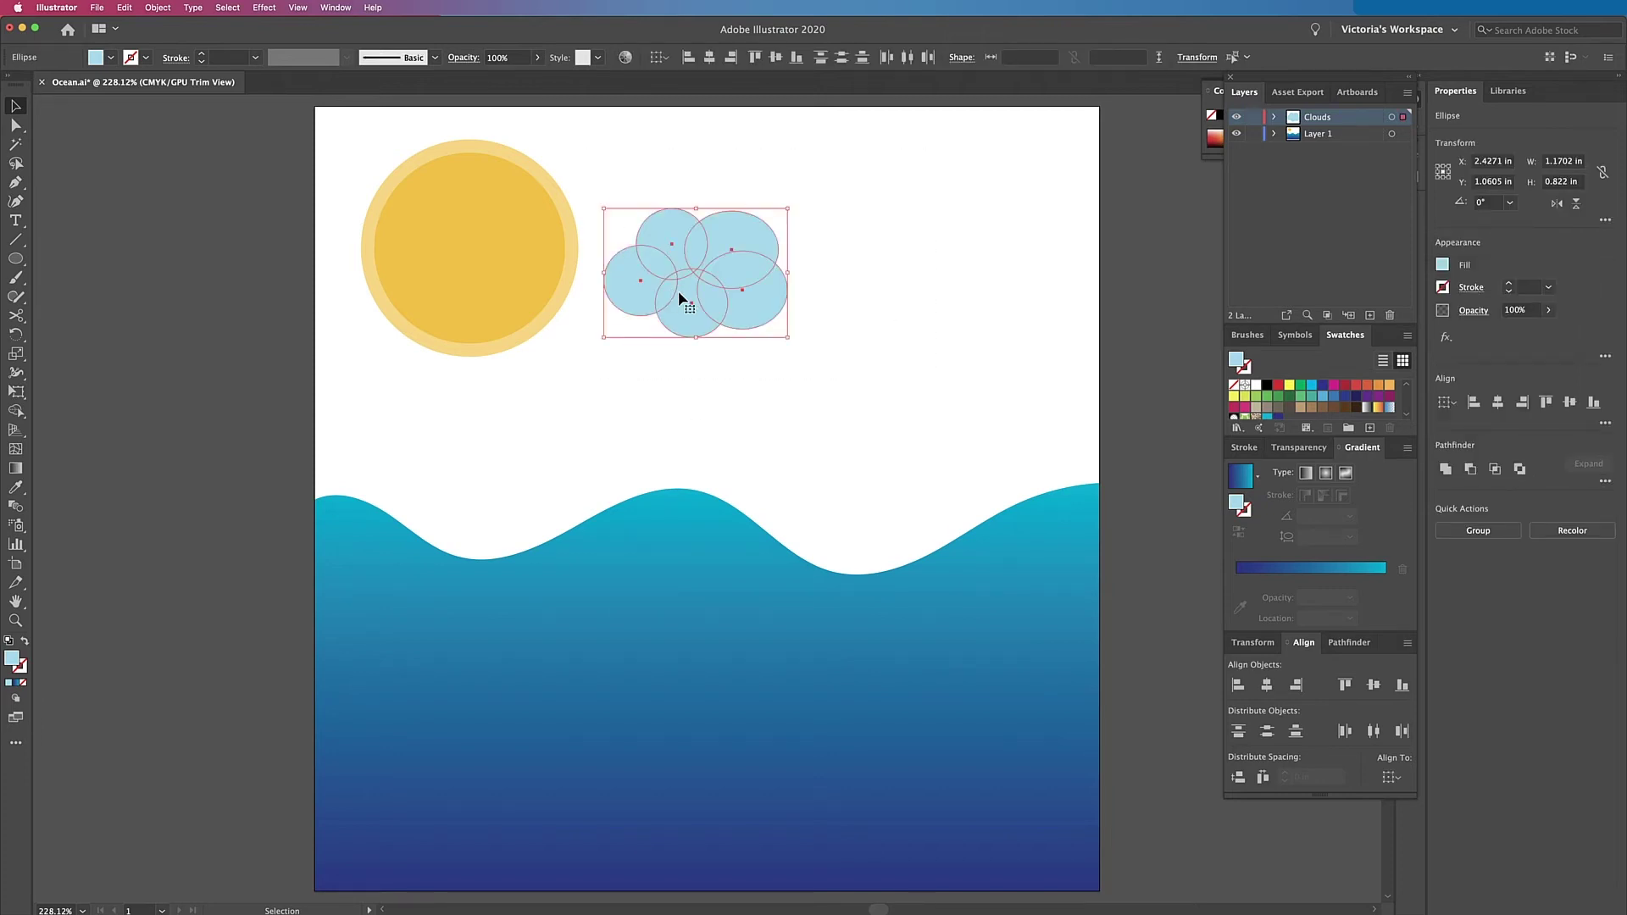
{"action": "left_click", "coordinate": [1359, 646]}
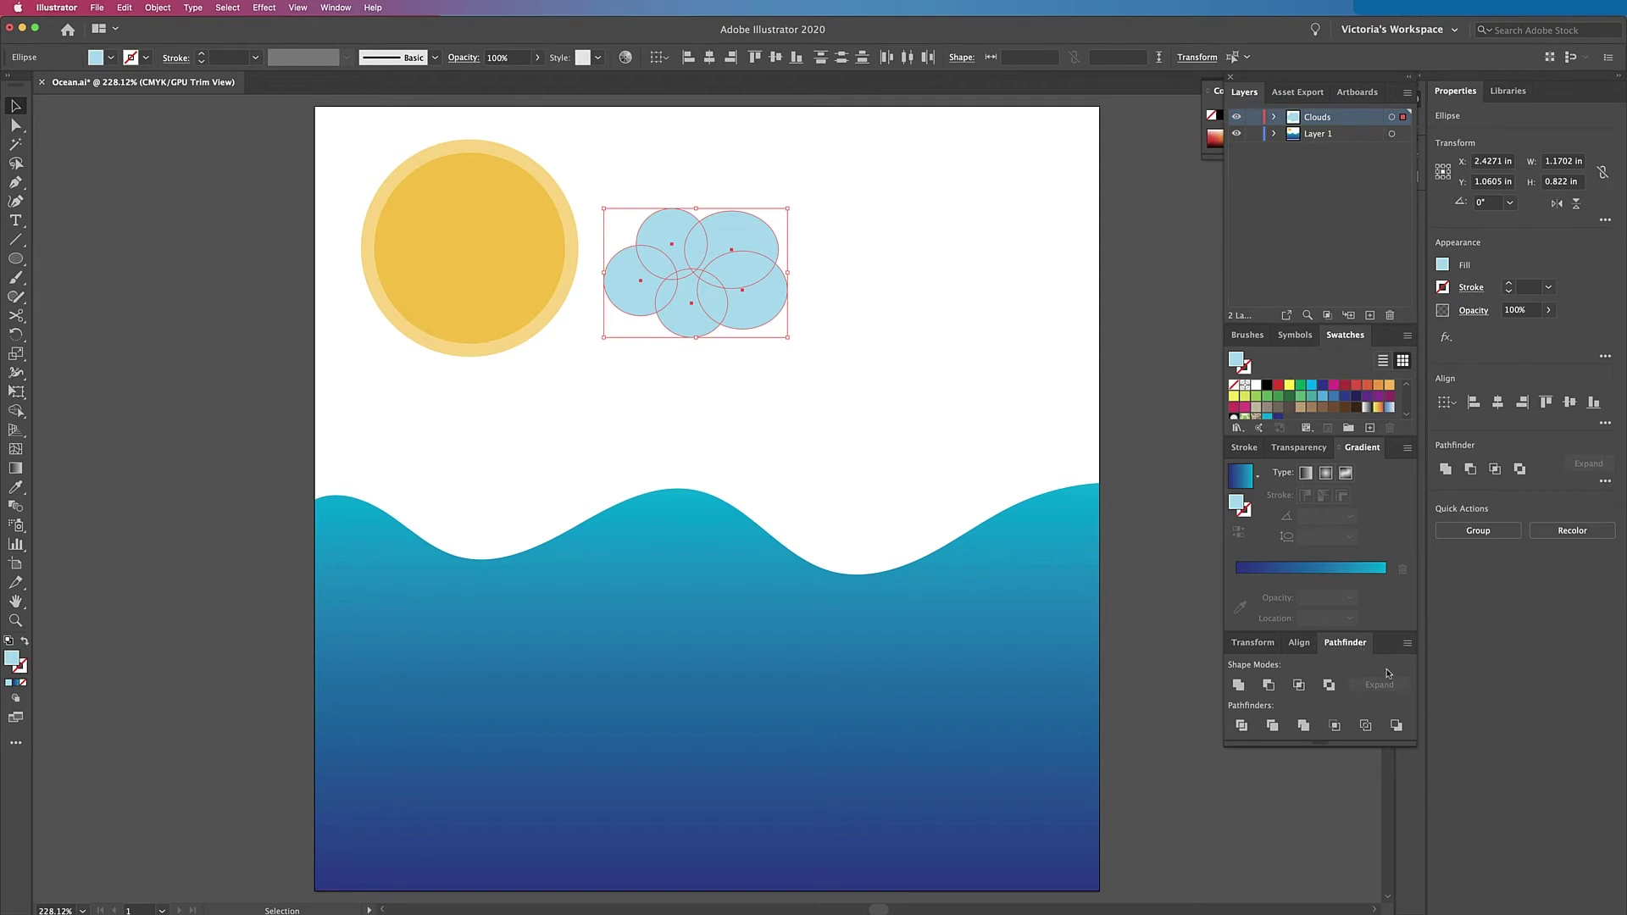
{"action": "left_click", "coordinate": [335, 7]}
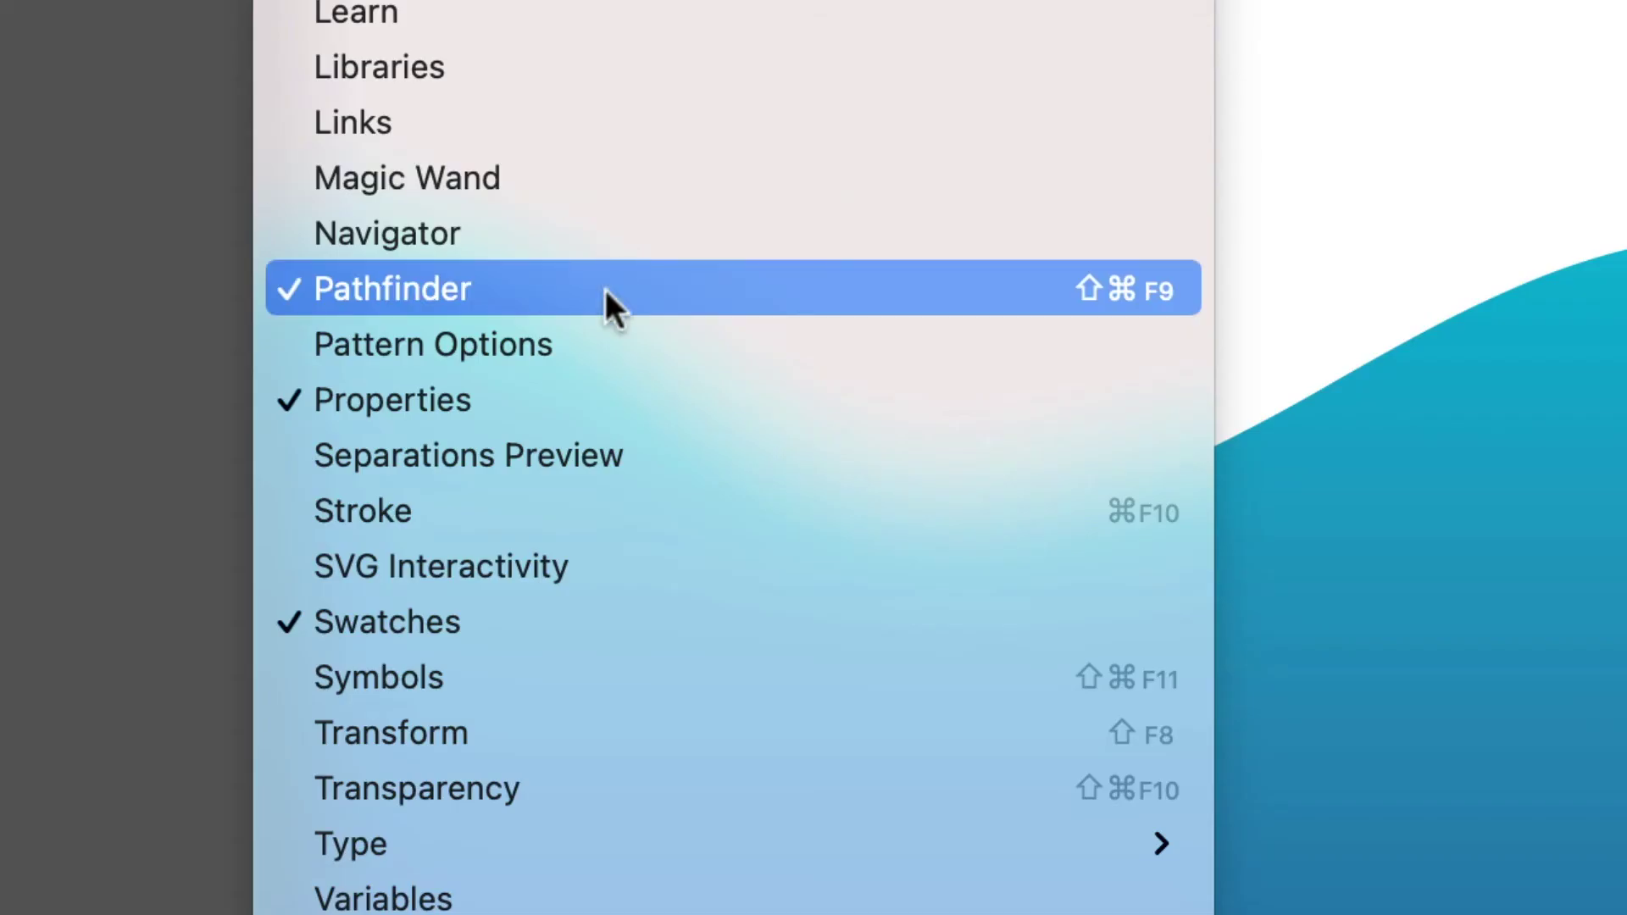
{"action": "left_click", "coordinate": [394, 506]}
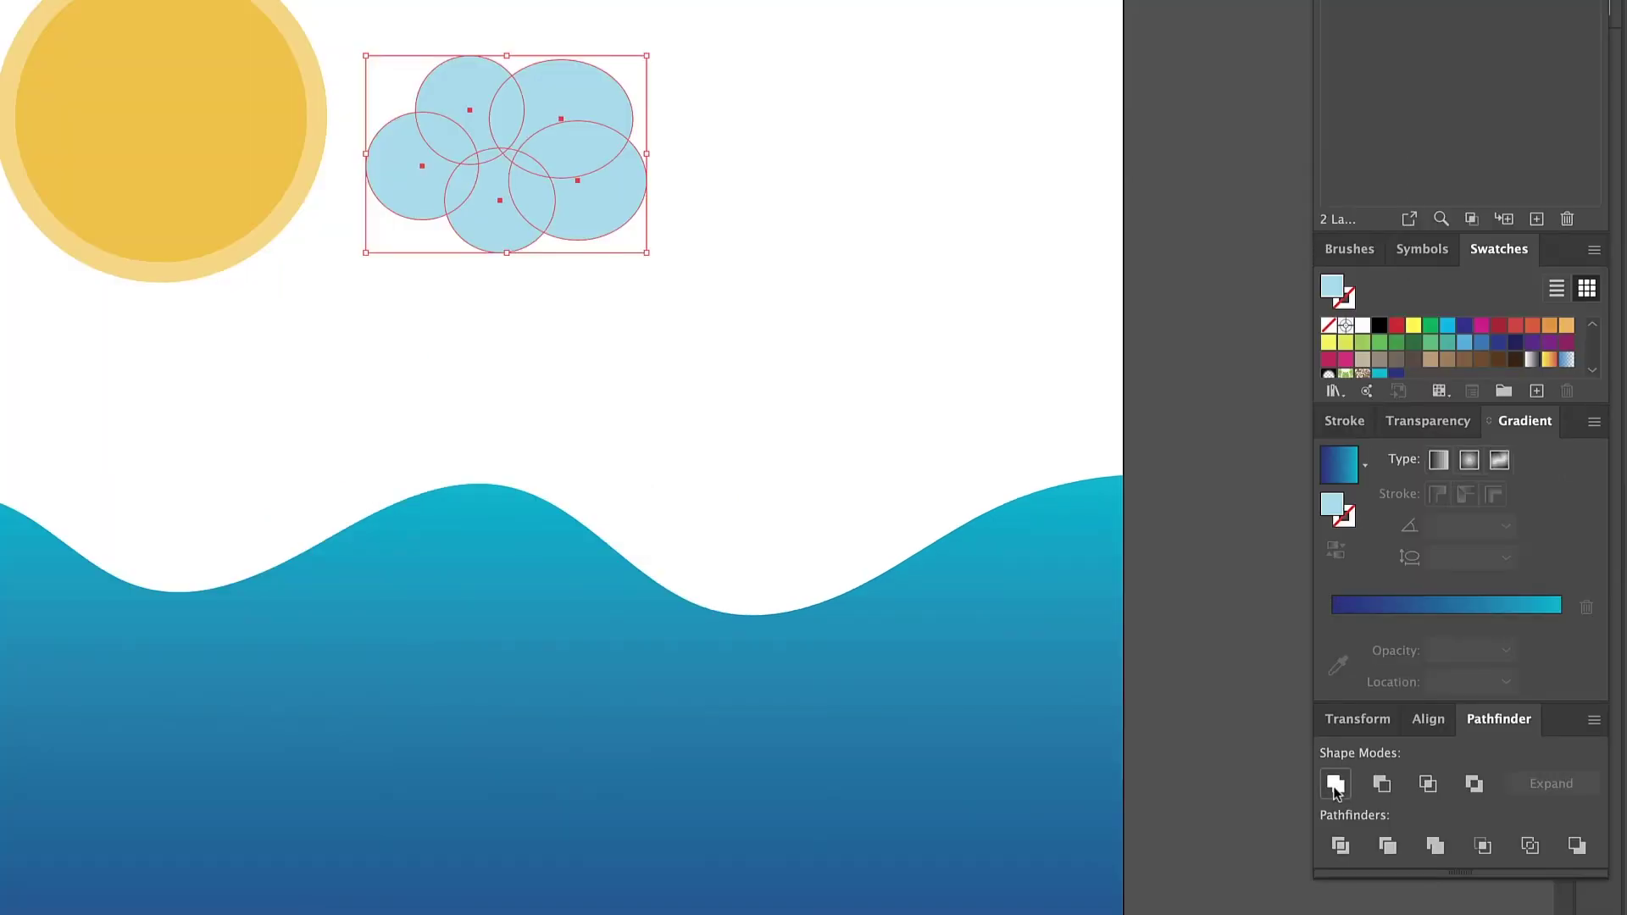
{"action": "left_click", "coordinate": [1237, 684]}
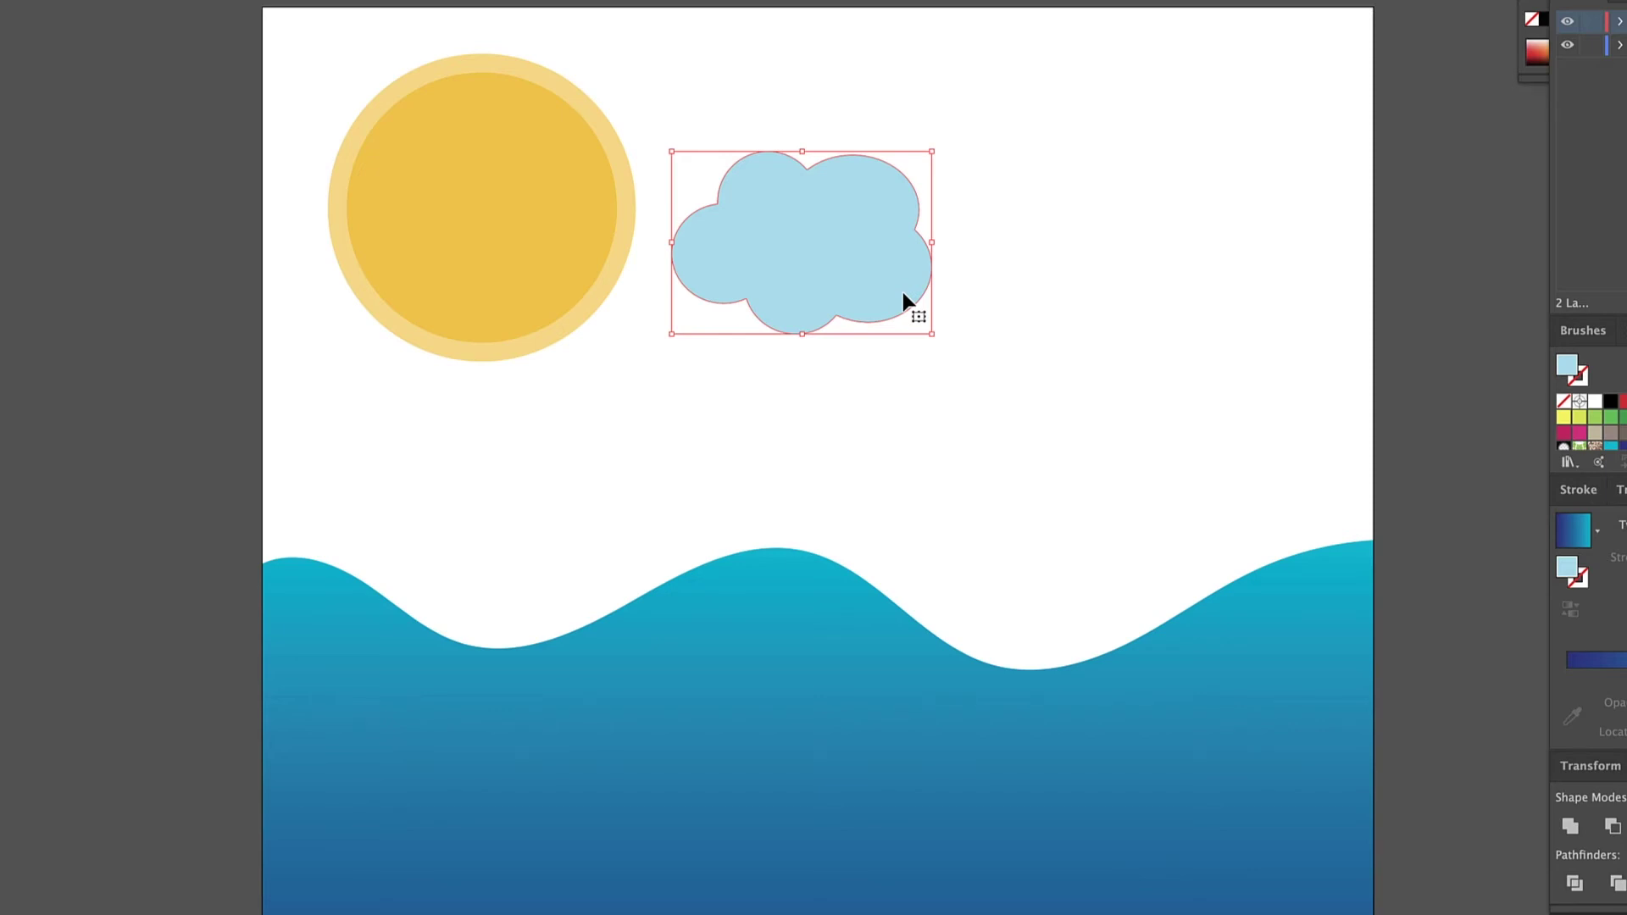
Step: Try the Eyedropper on the cloud, sampling the wave gradient, both sun yellows and the dark gray of the interface
{"action": "key", "text": "i"}
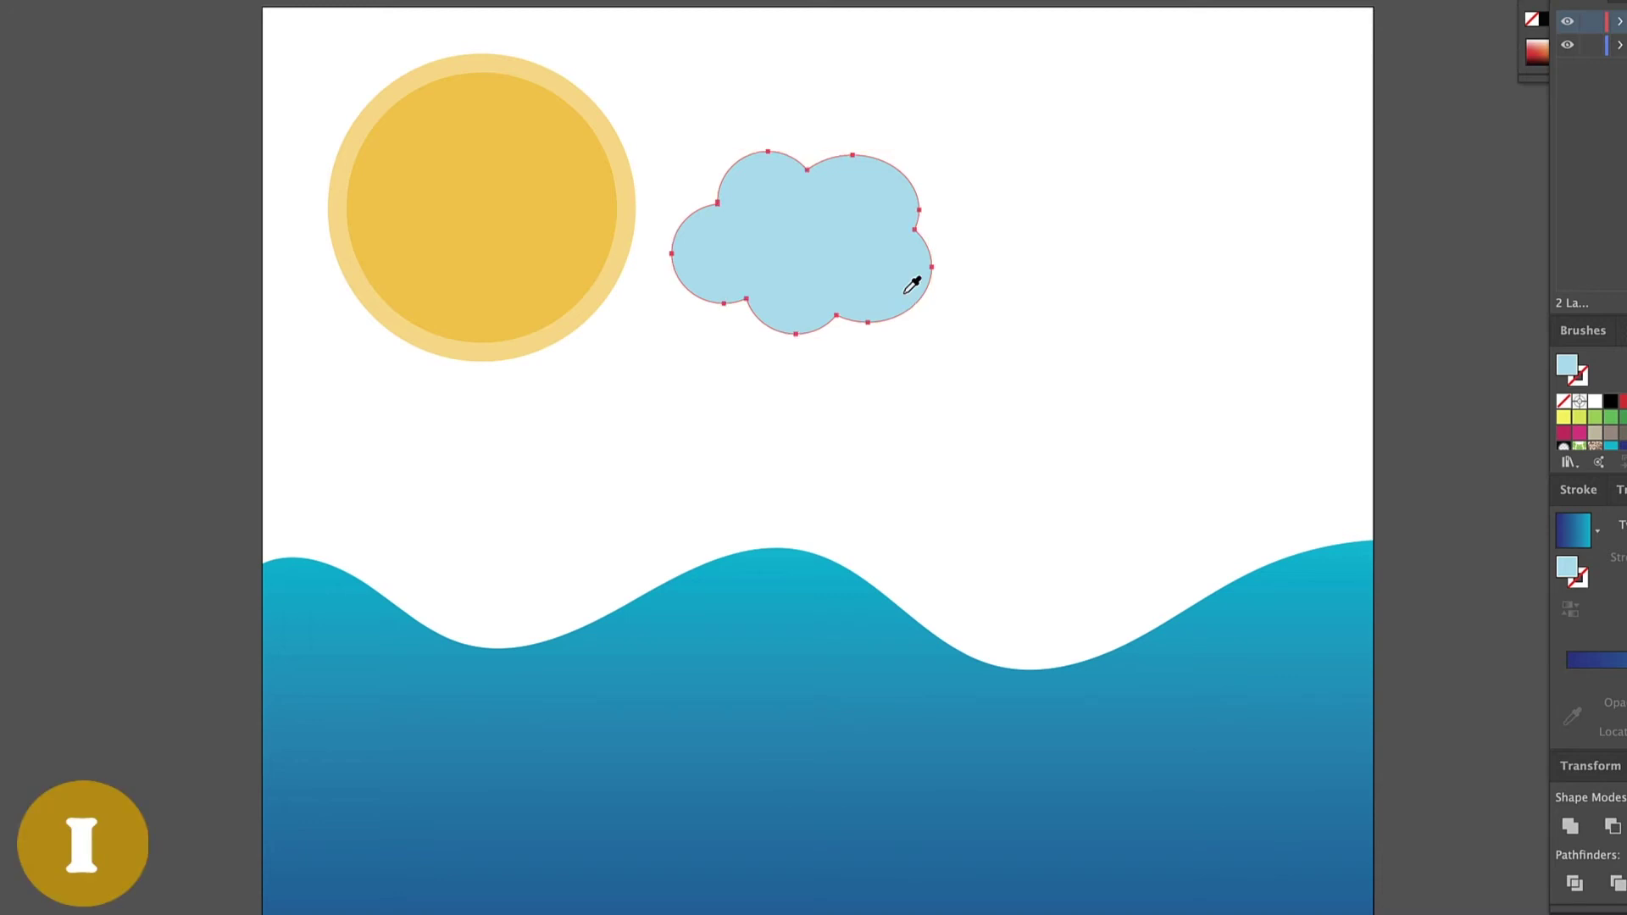
{"action": "left_click", "coordinate": [838, 730]}
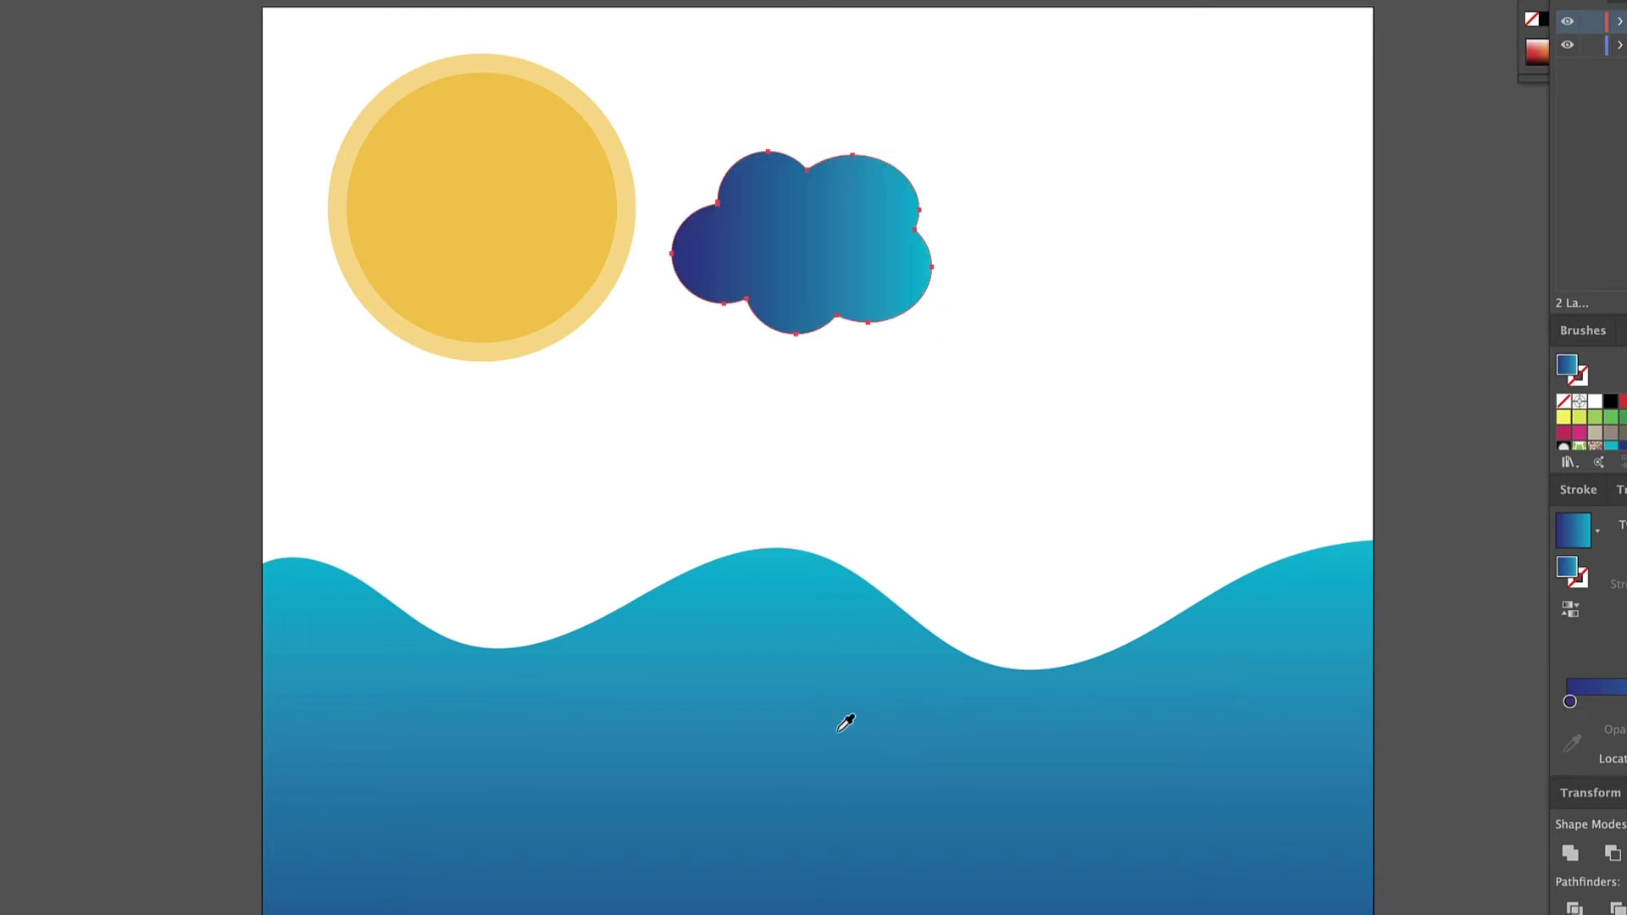
{"action": "left_click", "coordinate": [508, 143]}
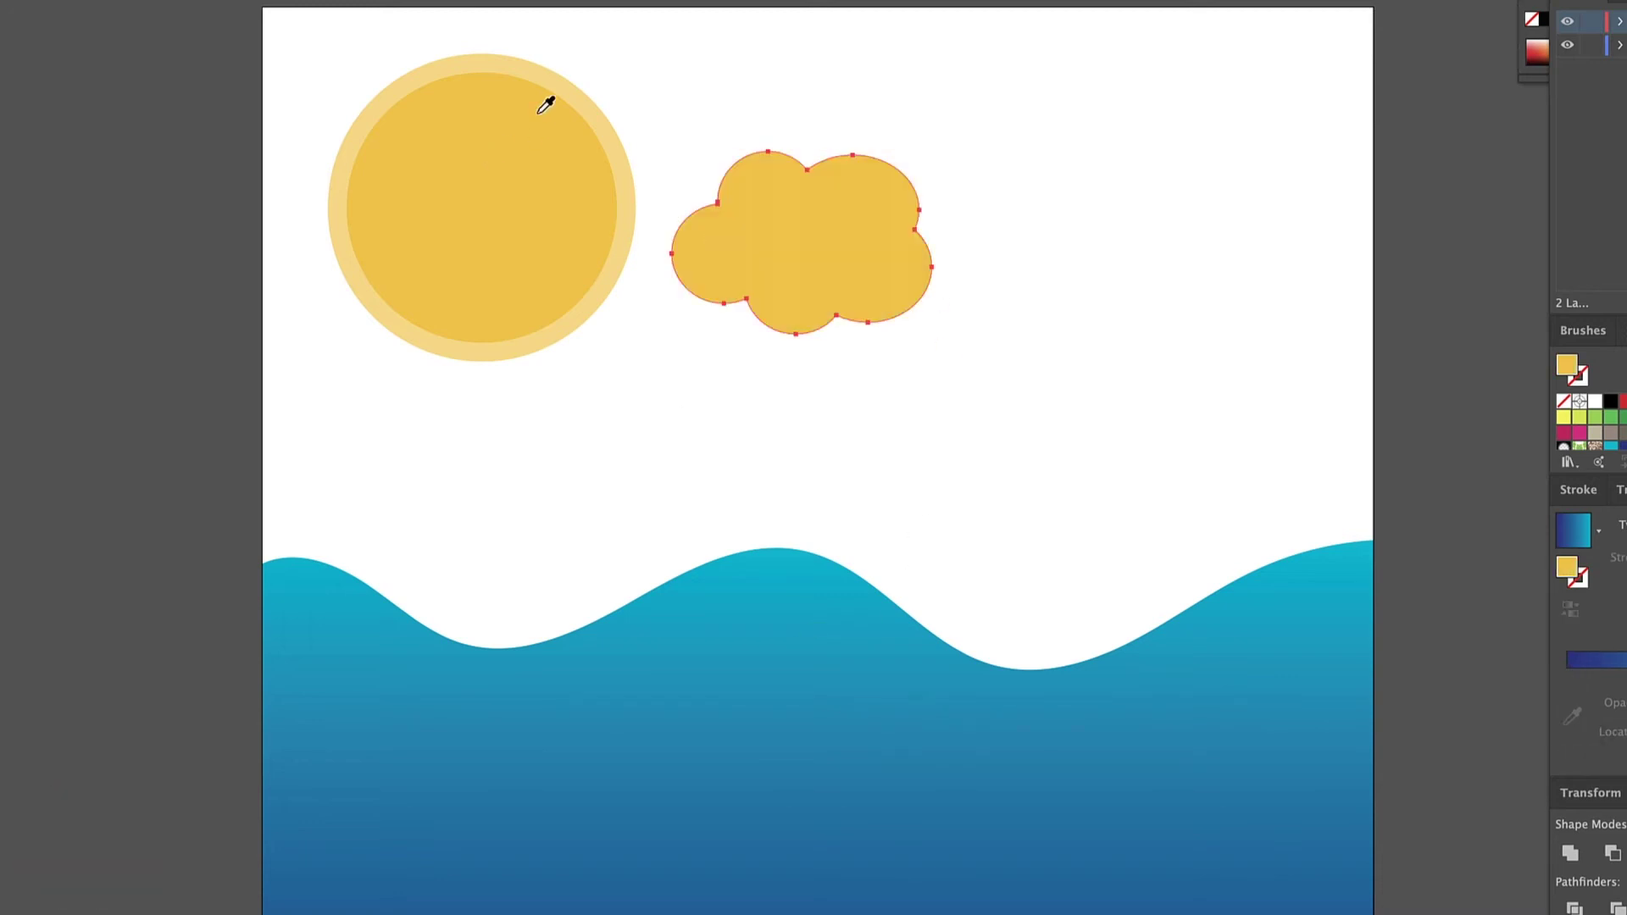
{"action": "left_click", "coordinate": [451, 61]}
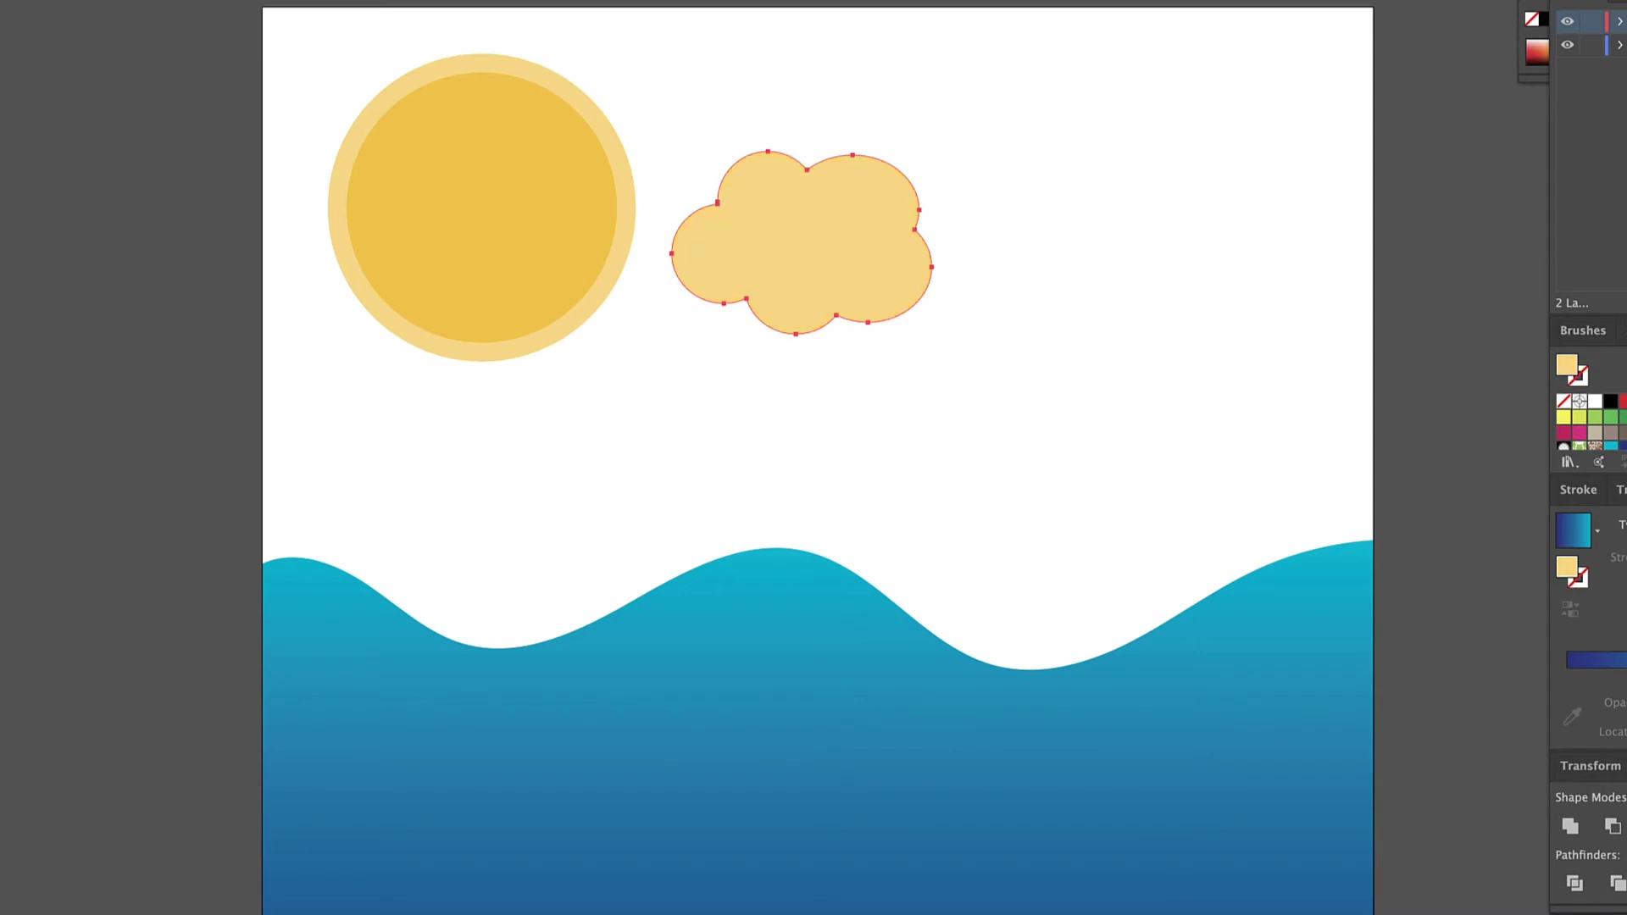
{"action": "left_click", "coordinate": [1498, 278]}
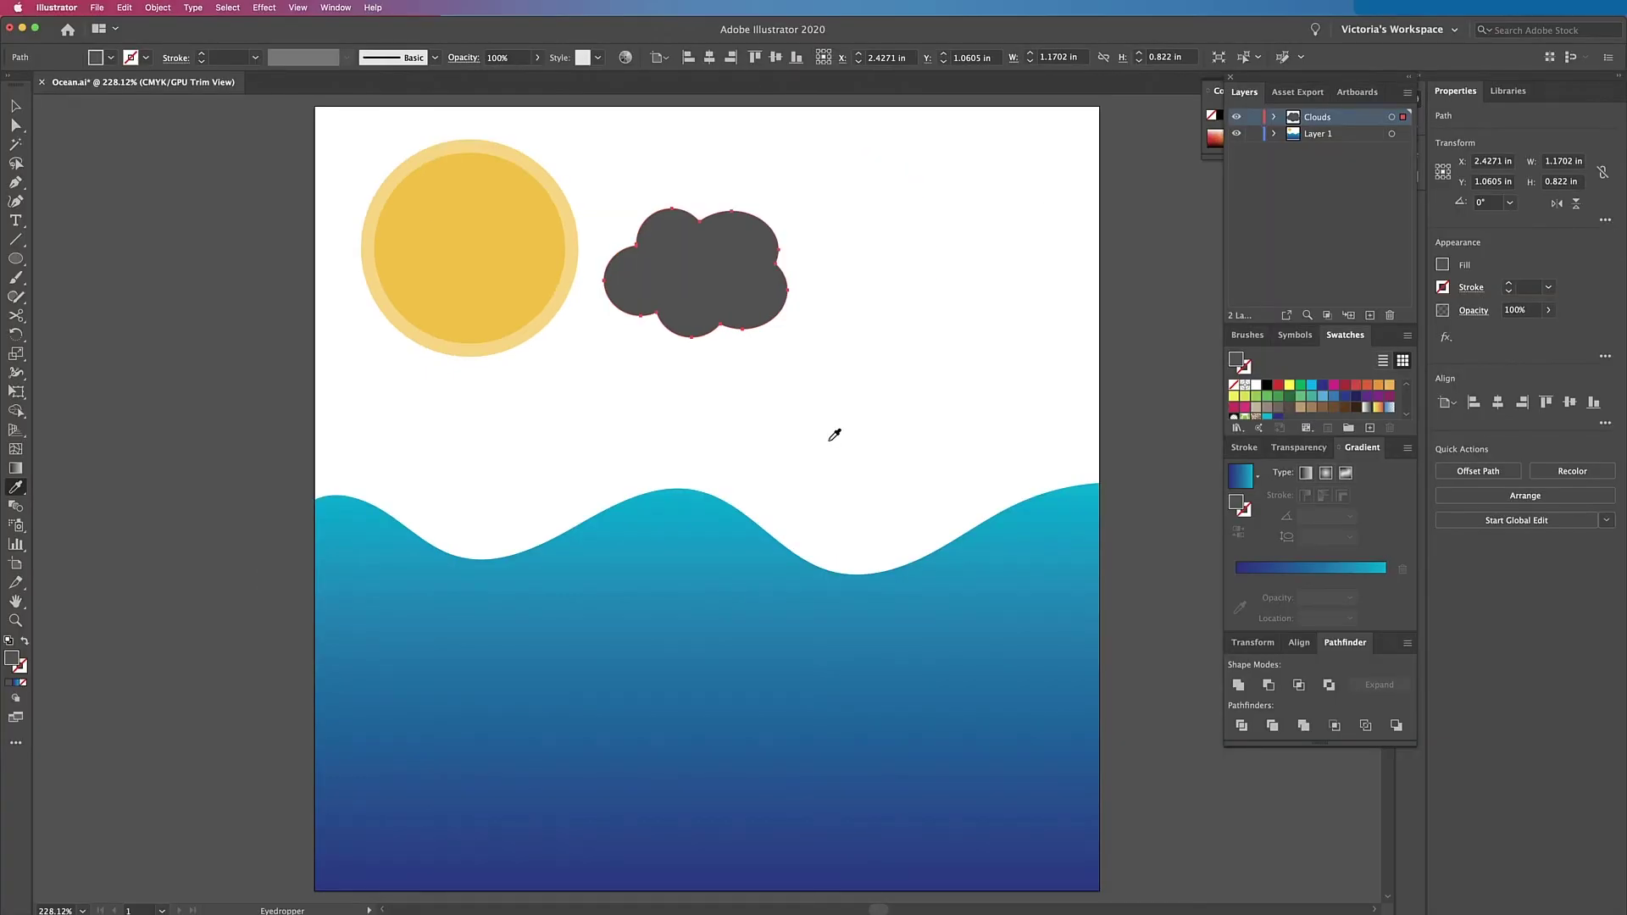
Step: Undo all the Eyedropper color changes on the cloud
{"action": "key", "text": "super+z"}
{"action": "key", "text": "super+z"}
{"action": "key", "text": "super+z"}
{"action": "key", "text": "super+z"}
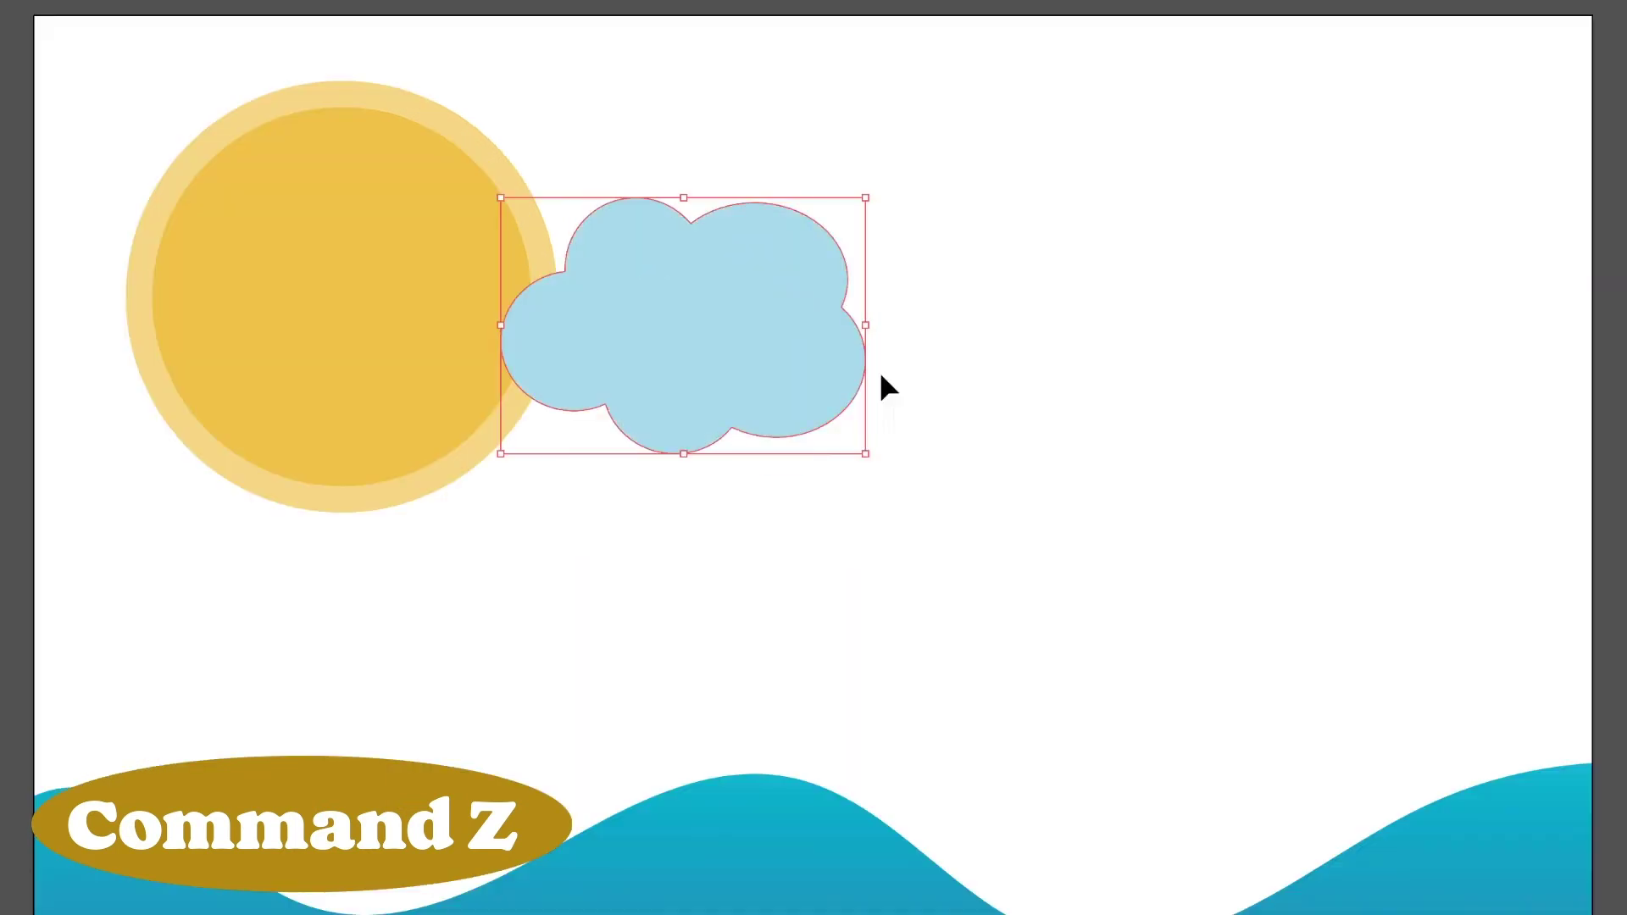
Step: Enlarge the cloud overlapping the sun to about 1.26 by 0.88 in and place a copy of it on the right side of the sky
{"action": "left_click_drag", "start_coordinate": [865, 453], "coordinate": [891, 471]}
{"action": "key", "text": "super+c"}
{"action": "key", "text": "super+v"}
{"action": "left_click_drag", "start_coordinate": [837, 771], "coordinate": [1203, 419]}
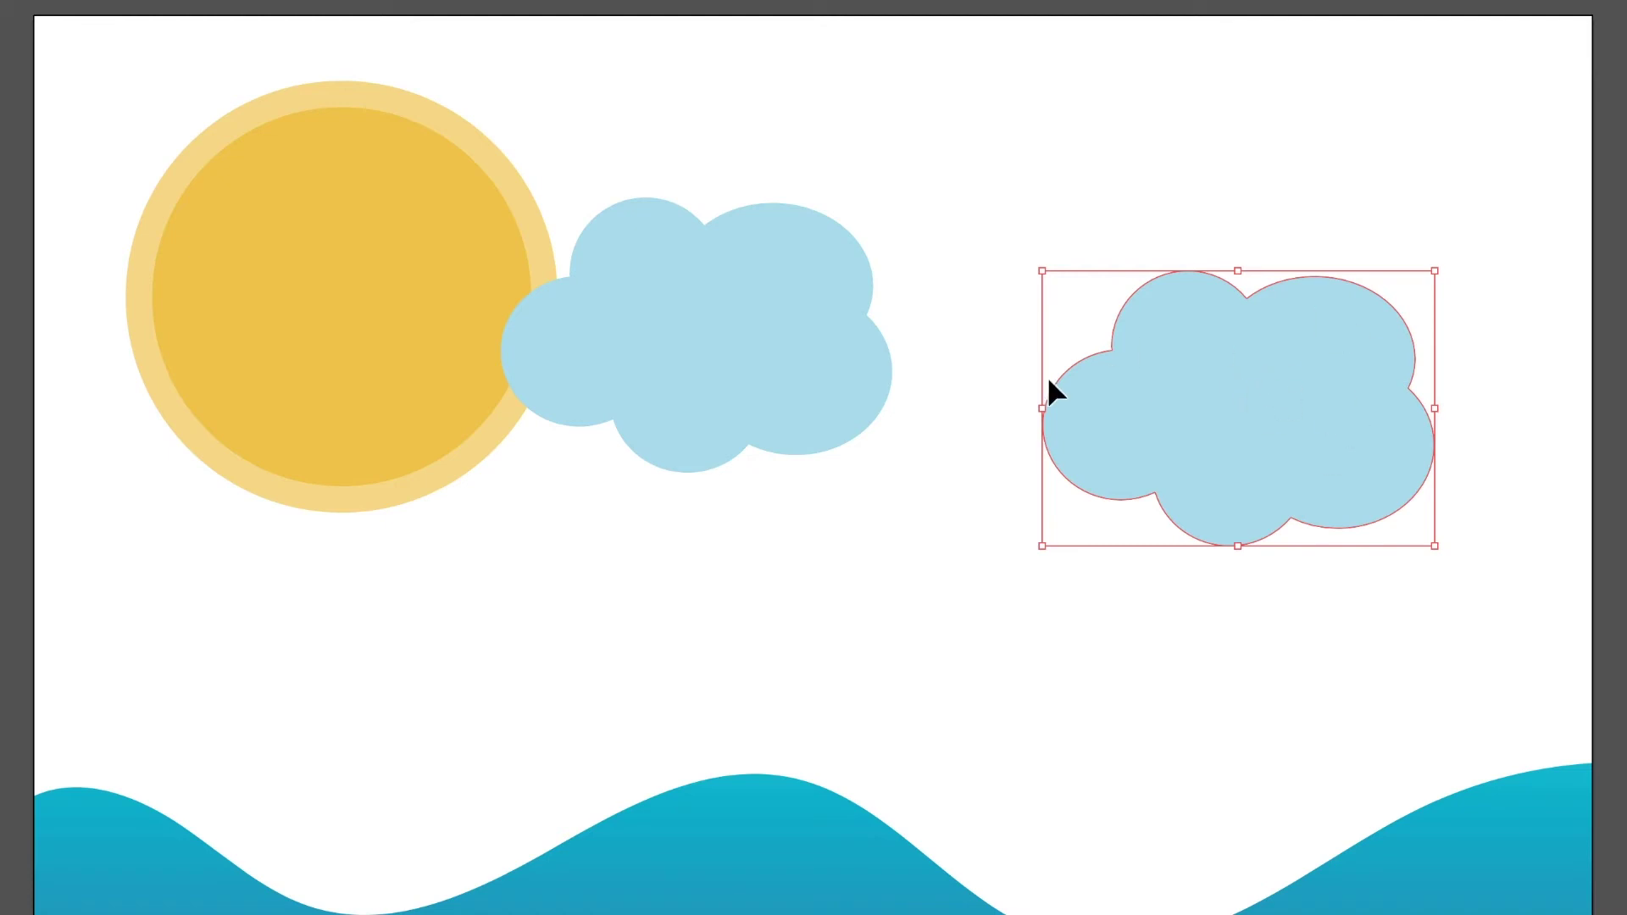
Step: Reflect the copied cloud across the vertical axis and shrink it to about 1.03 by 0.73 in near the artboard's upper right
{"action": "left_click", "coordinate": [148, 12]}
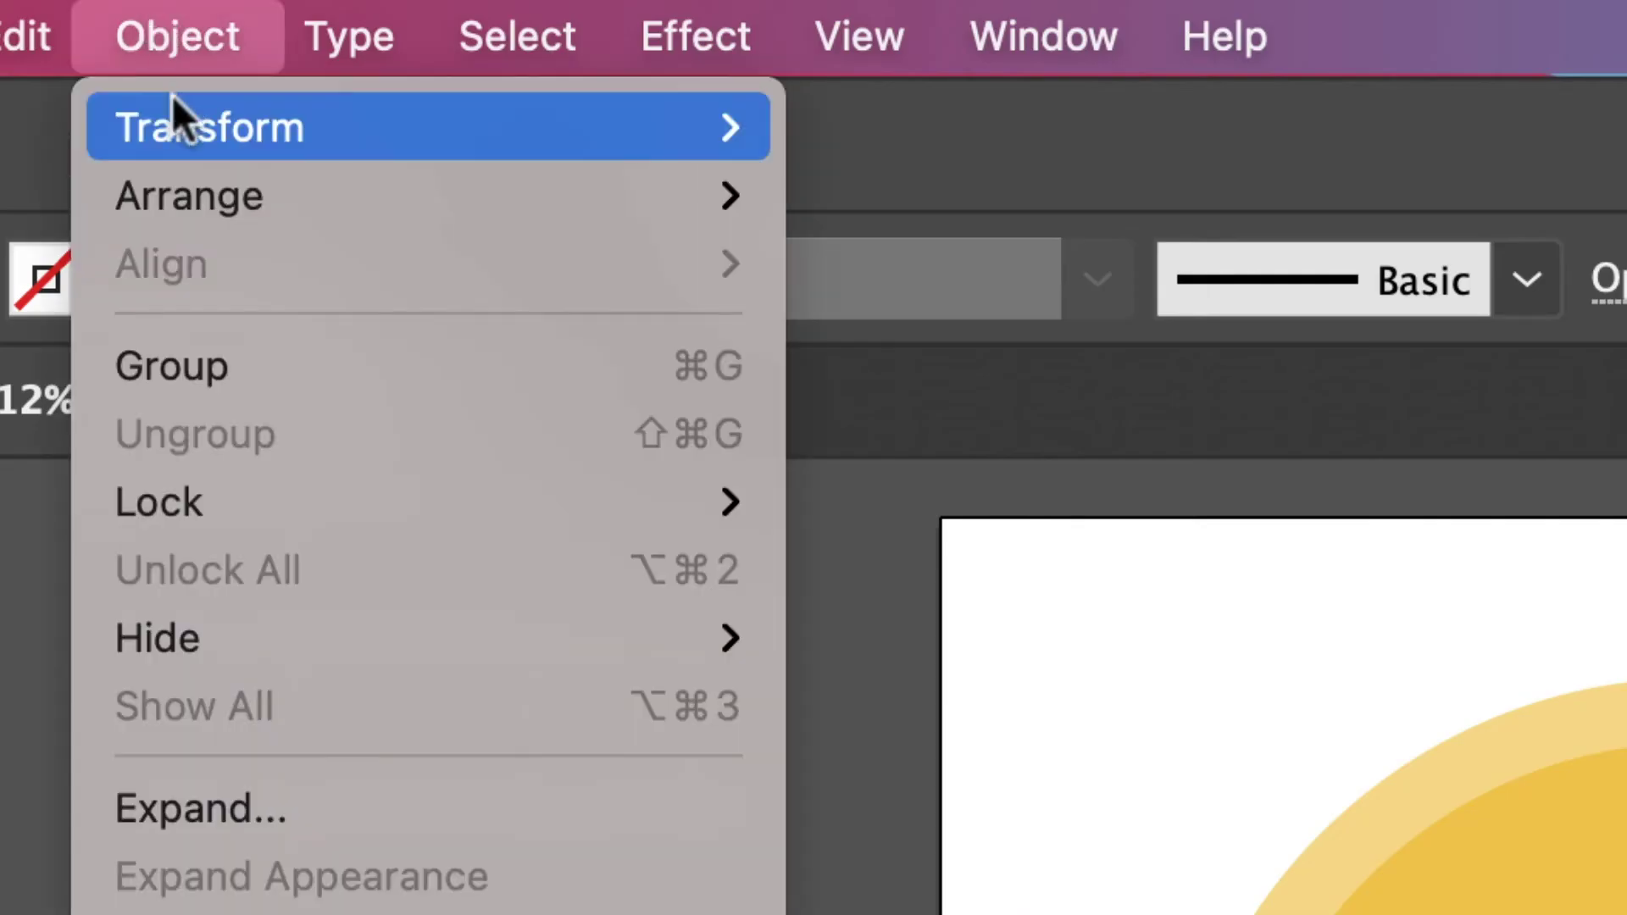
{"action": "mouse_move", "coordinate": [174, 119]}
{"action": "left_click", "coordinate": [966, 369]}
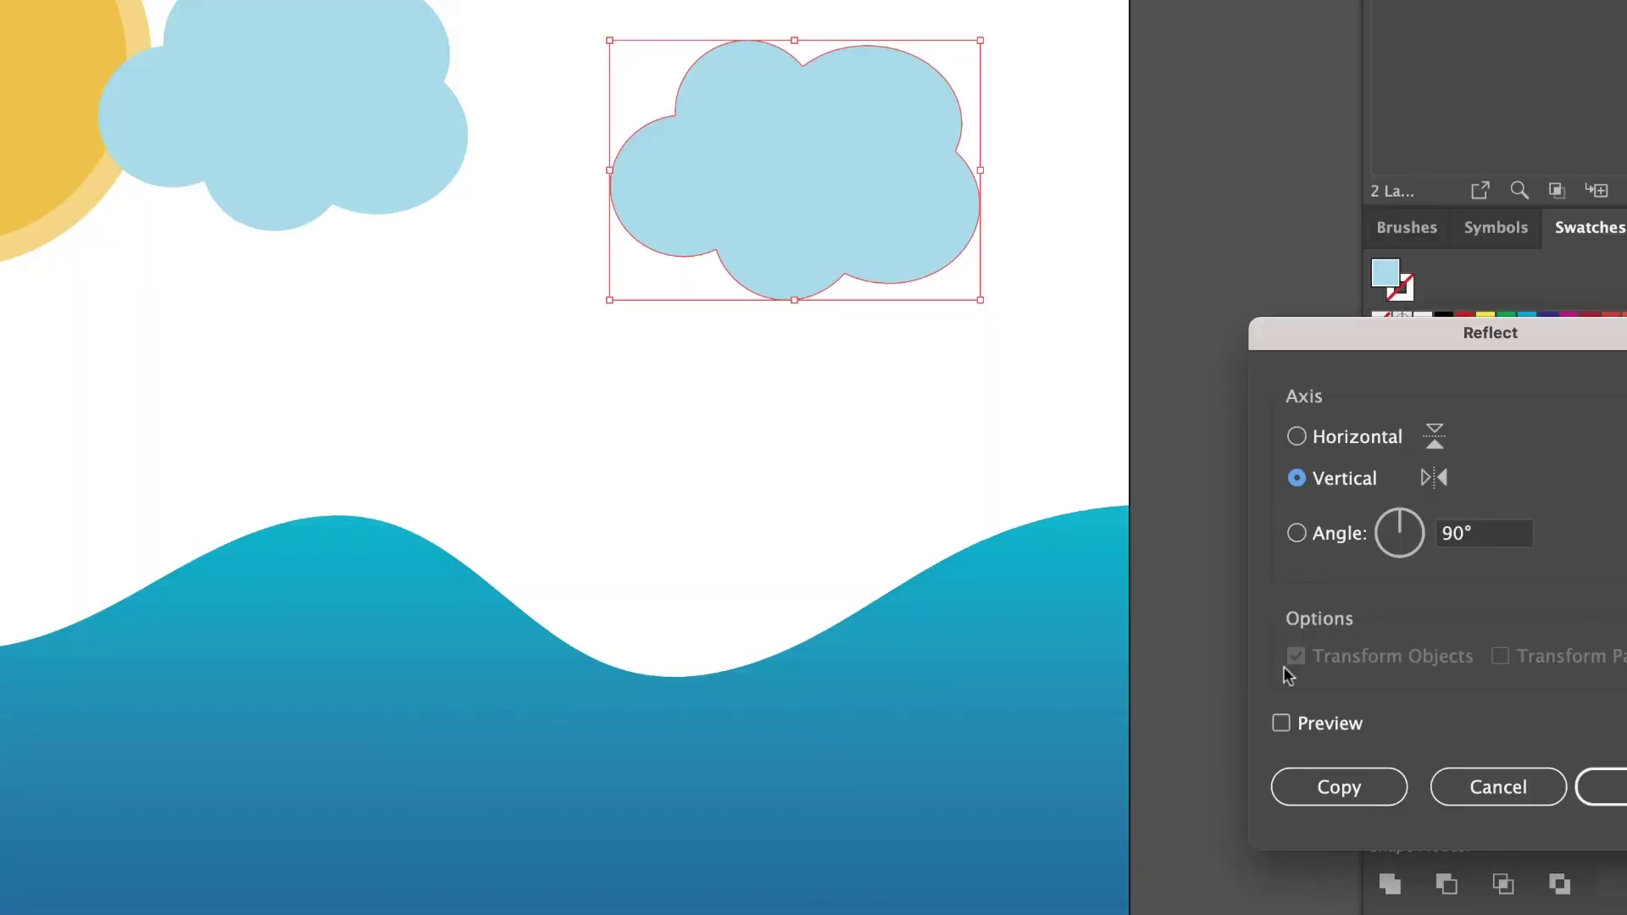
{"action": "left_click_drag", "start_coordinate": [1435, 332], "coordinate": [981, 385]}
{"action": "left_click", "coordinate": [828, 777]}
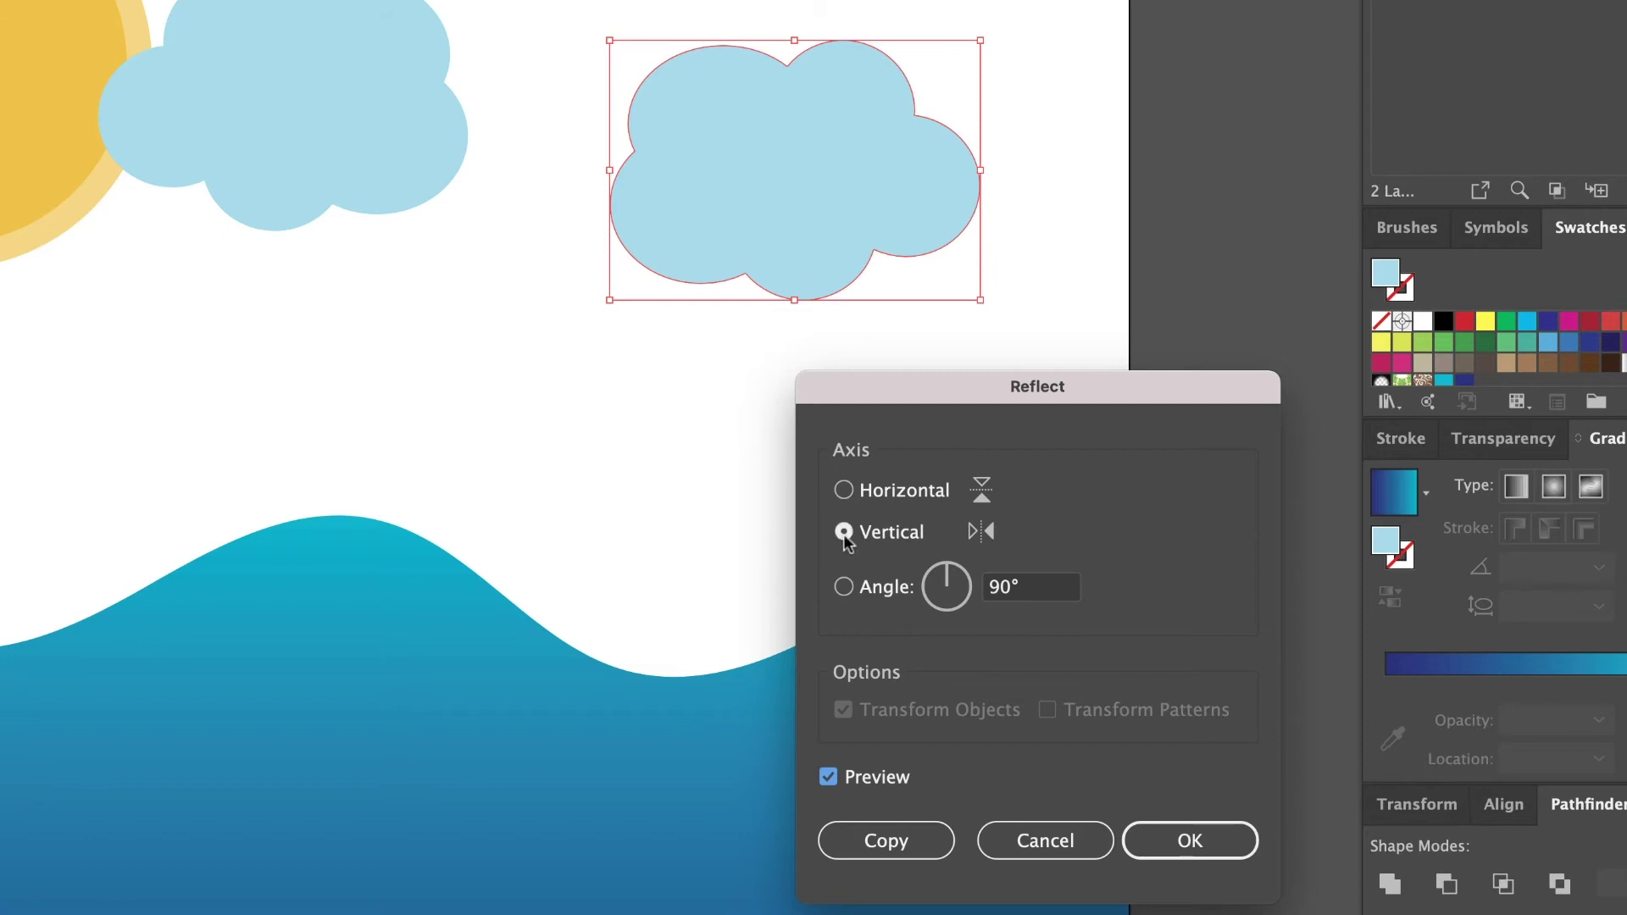
{"action": "left_click", "coordinate": [1170, 843]}
{"action": "left_click_drag", "start_coordinate": [1028, 281], "coordinate": [1004, 246]}
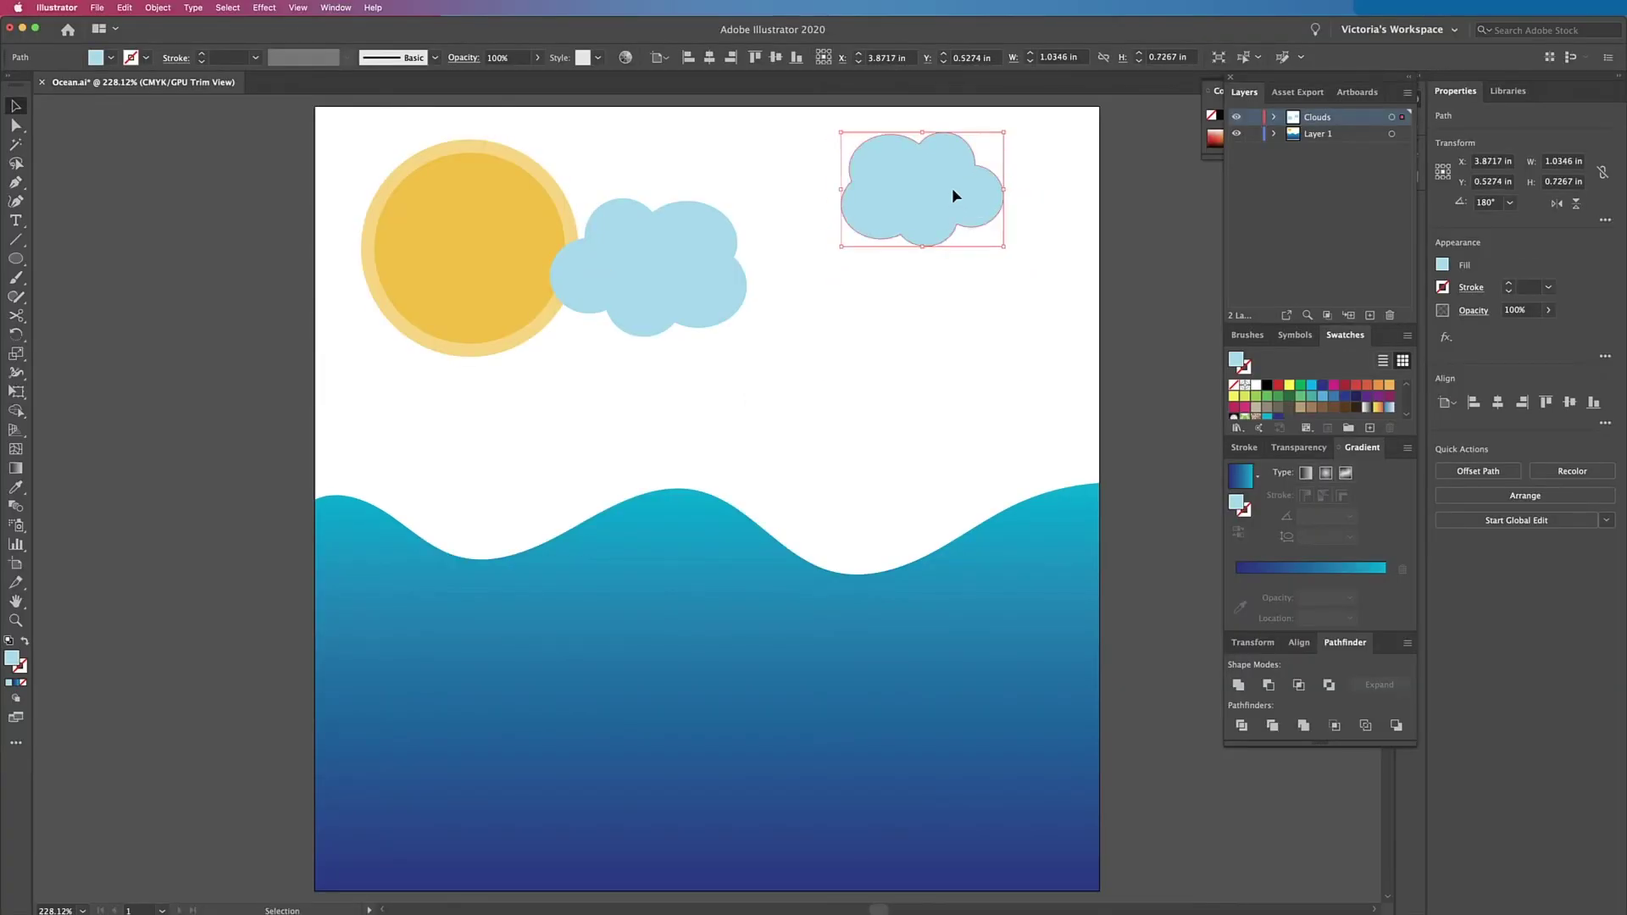
Step: Place another copy of the large cloud below the reflected one and shift the reflected cloud slightly to the left
{"action": "left_click_drag", "start_coordinate": [697, 275], "coordinate": [755, 506]}
{"action": "left_click_drag", "start_coordinate": [711, 533], "coordinate": [945, 418]}
{"action": "left_click_drag", "start_coordinate": [920, 224], "coordinate": [896, 229]}
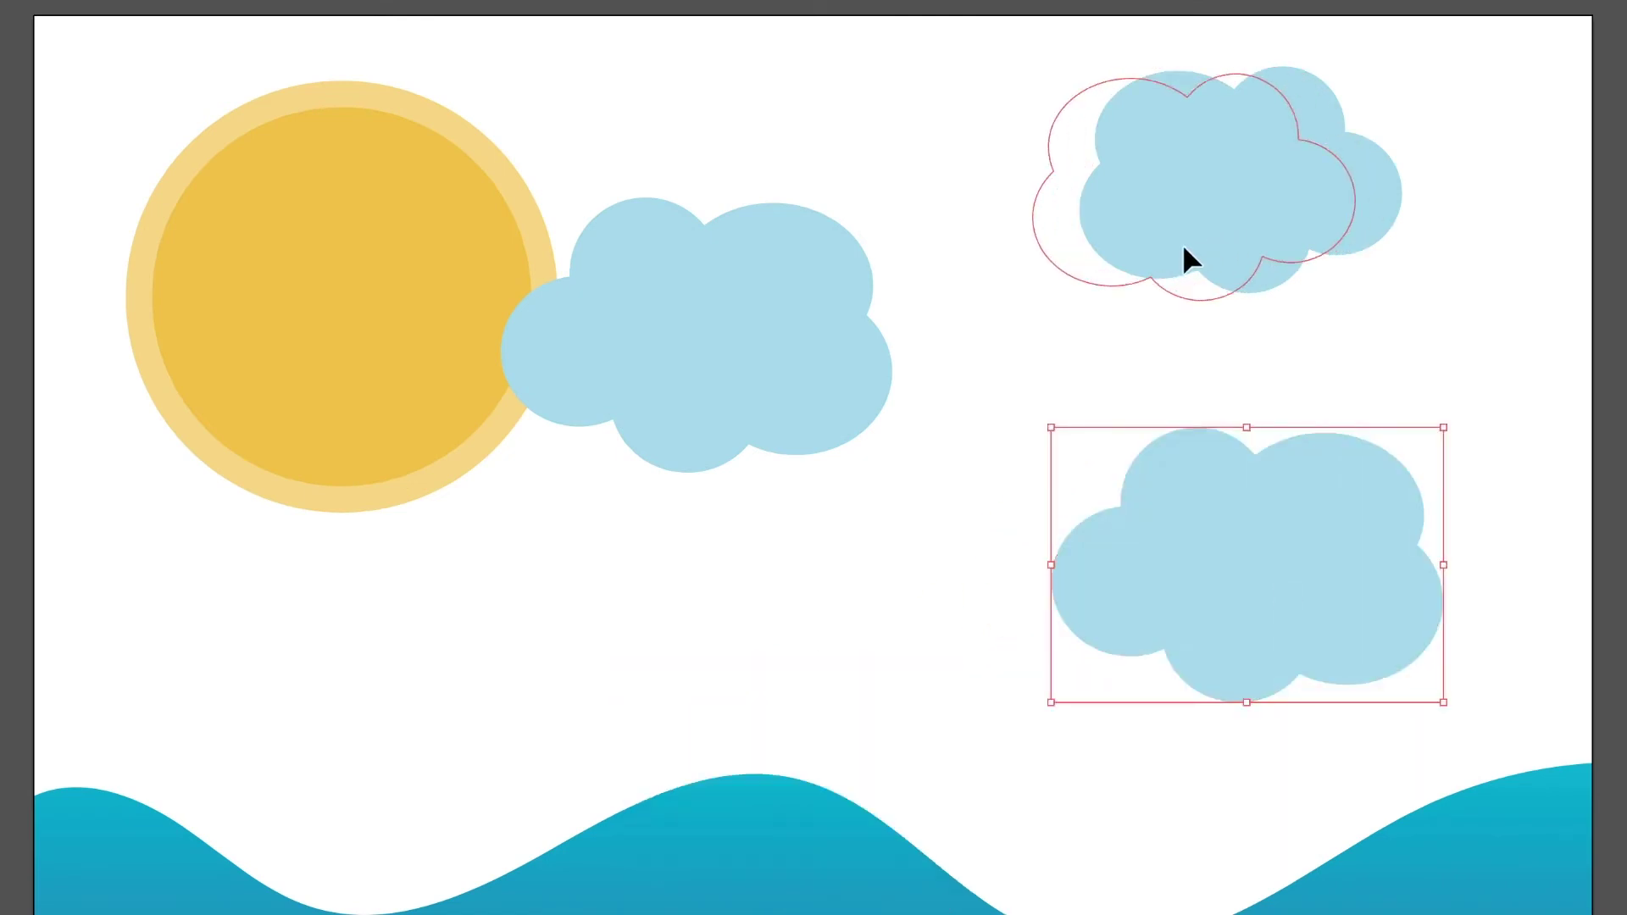
{"action": "left_click_drag", "start_coordinate": [1185, 260], "coordinate": [1185, 260]}
{"action": "left_click", "coordinate": [1607, 348]}
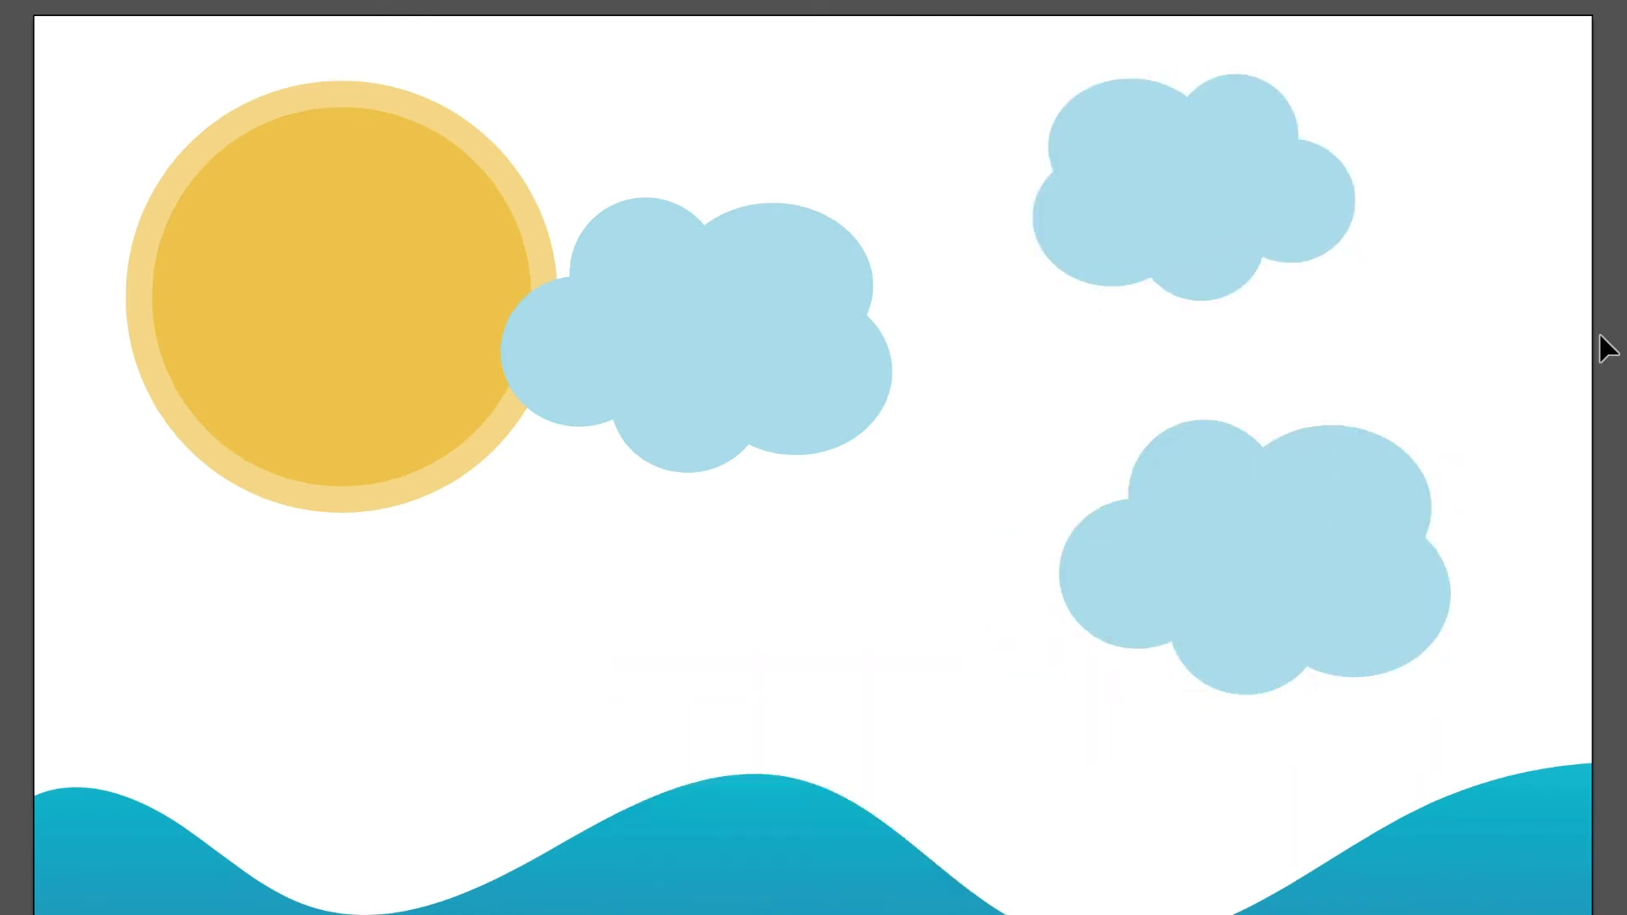
Step: Set the opacity of all three clouds to 80%
{"action": "left_click_drag", "start_coordinate": [1534, 611], "coordinate": [766, 144]}
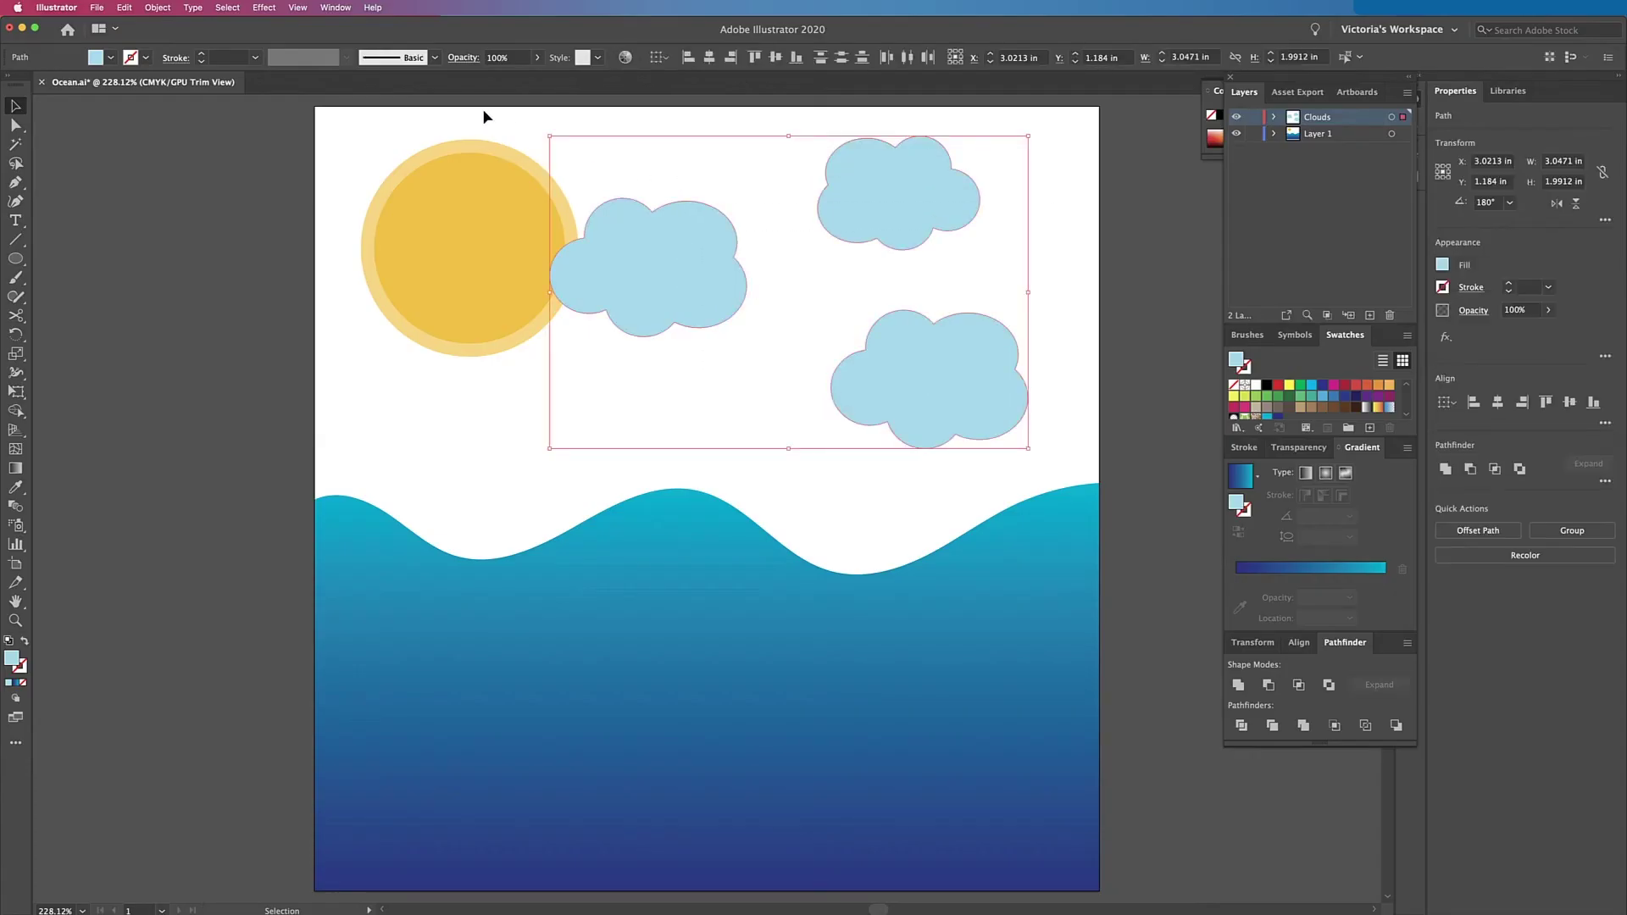
{"action": "left_click", "coordinate": [537, 57]}
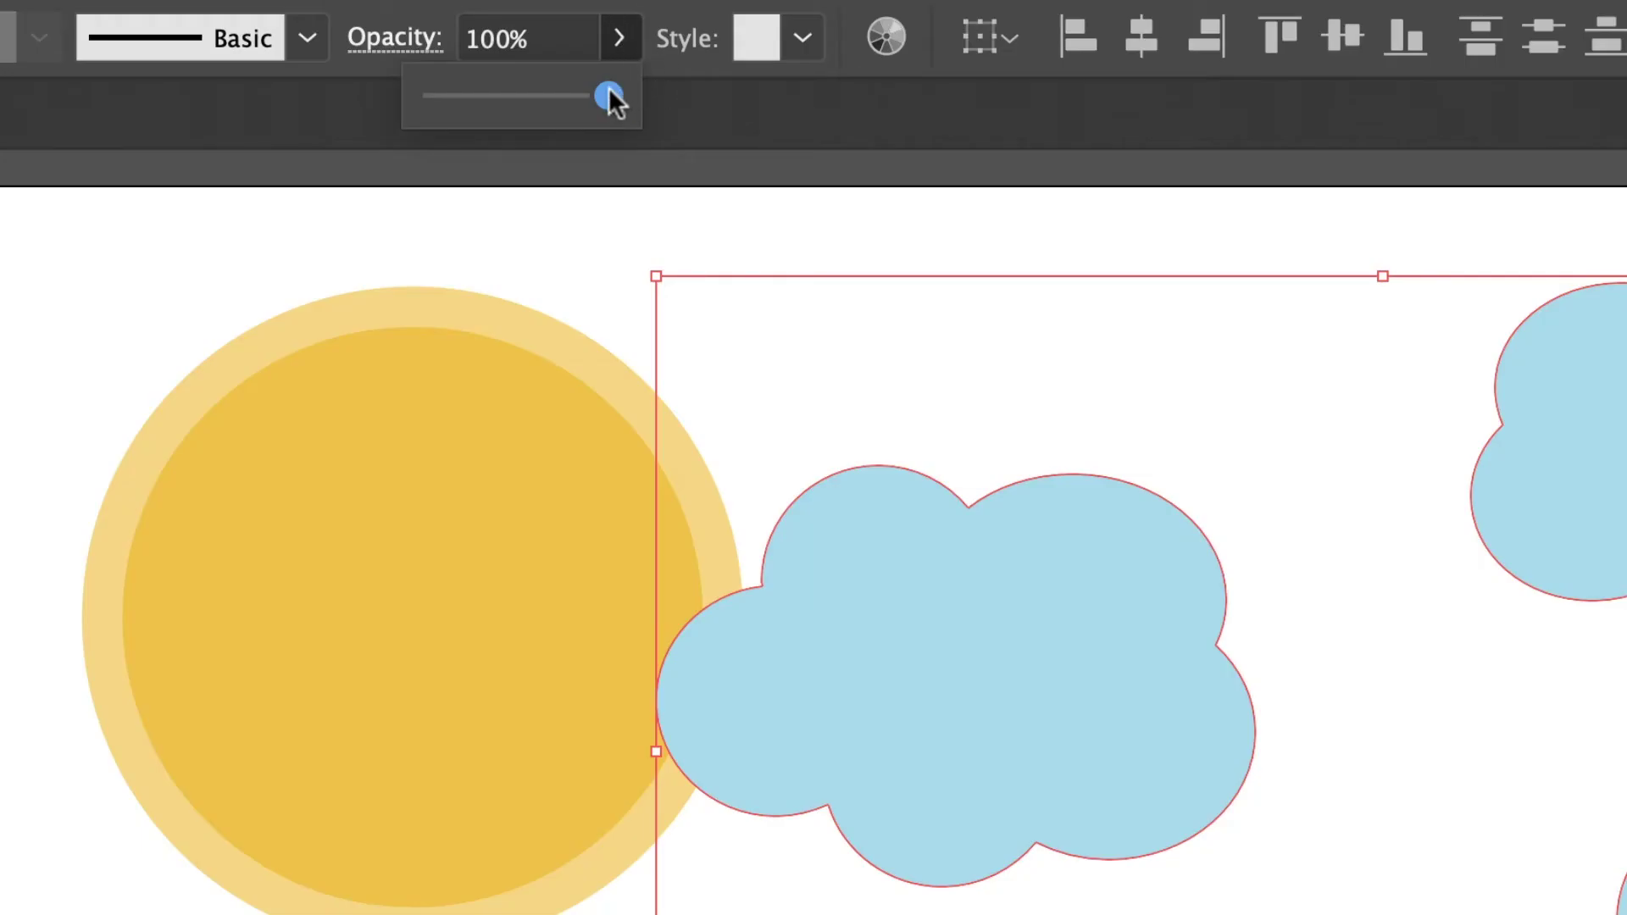
{"action": "mouse_move", "coordinate": [608, 88]}
{"action": "left_mouse_down"}
{"action": "mouse_move", "coordinate": [562, 88]}
{"action": "mouse_move", "coordinate": [591, 96]}
{"action": "left_mouse_up"}
{"action": "left_click", "coordinate": [555, 44]}
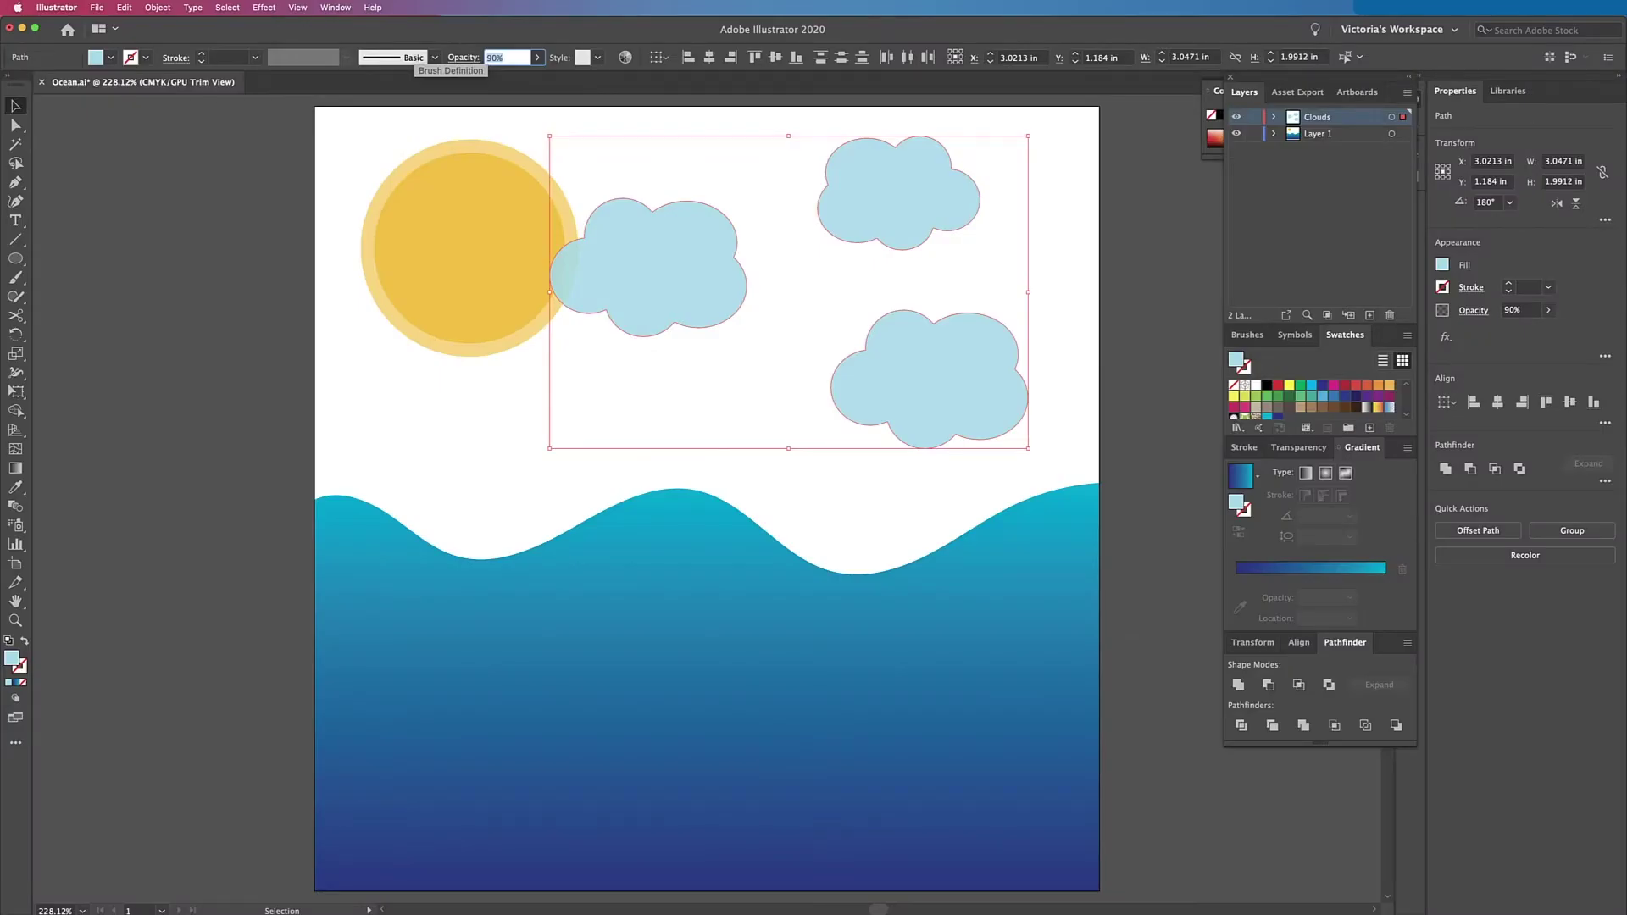
{"action": "type", "text": "70"}
{"action": "key", "text": "Return"}
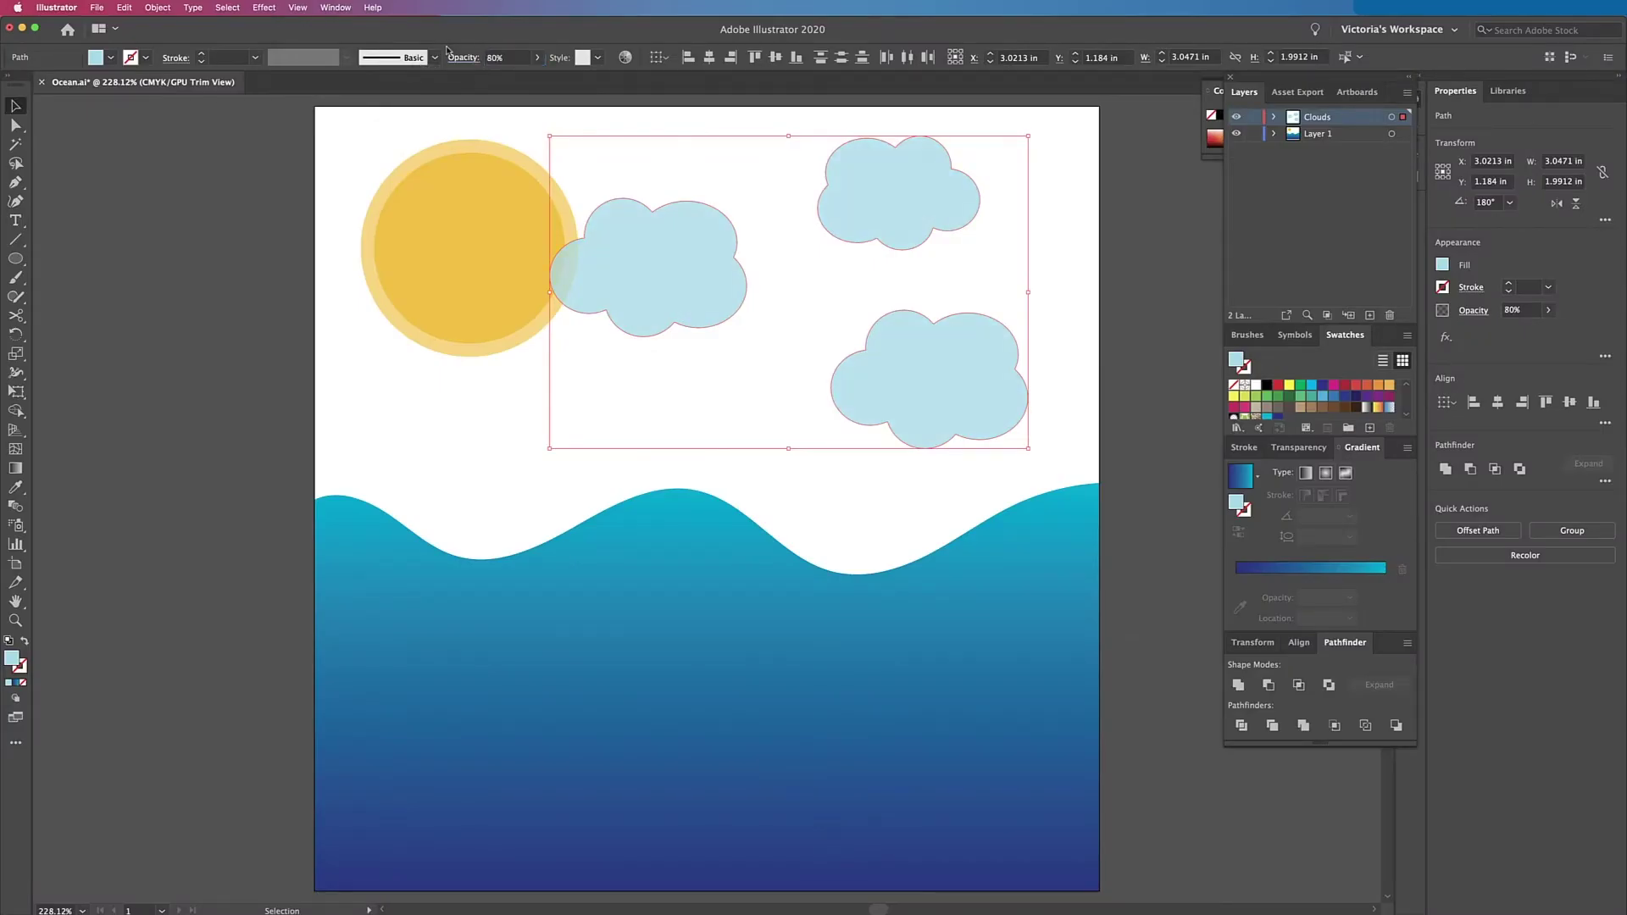
{"action": "left_click", "coordinate": [1048, 501]}
Step: Paste two copies of the lower-right cloud over the wave crest at 100% opacity, partly overlapping, and select both
{"action": "left_click", "coordinate": [966, 418]}
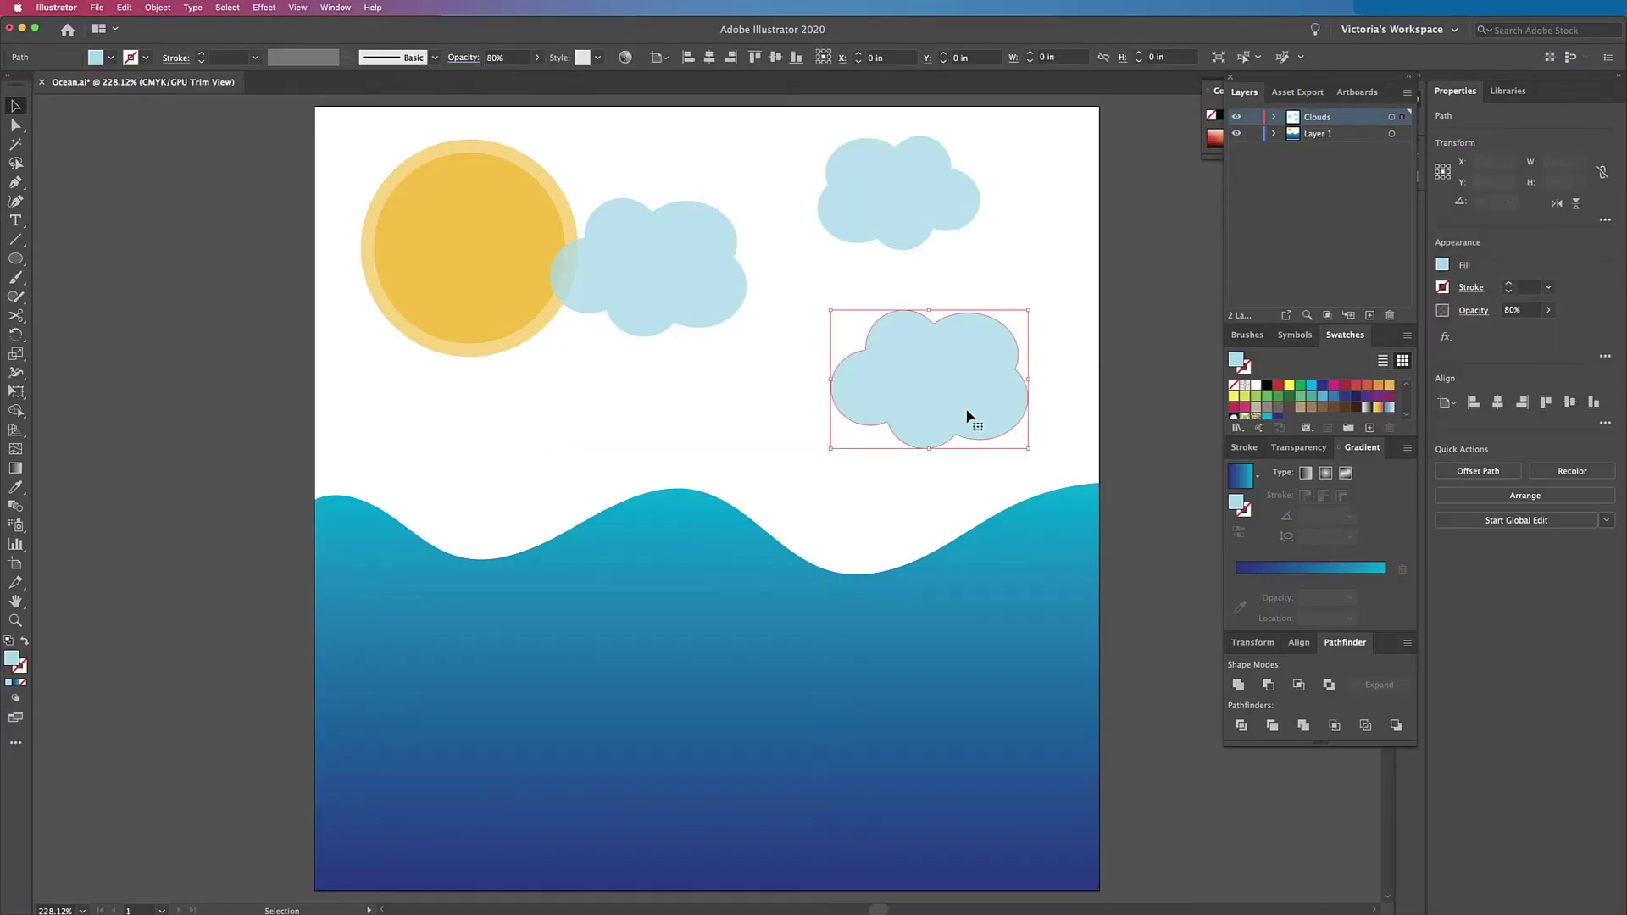
{"action": "key", "text": "super+c"}
{"action": "key", "text": "super+v"}
{"action": "mouse_move", "coordinate": [709, 498]}
{"action": "left_mouse_down"}
{"action": "mouse_move", "coordinate": [715, 414]}
{"action": "mouse_move", "coordinate": [689, 490]}
{"action": "left_mouse_up"}
{"action": "left_click", "coordinate": [839, 465]}
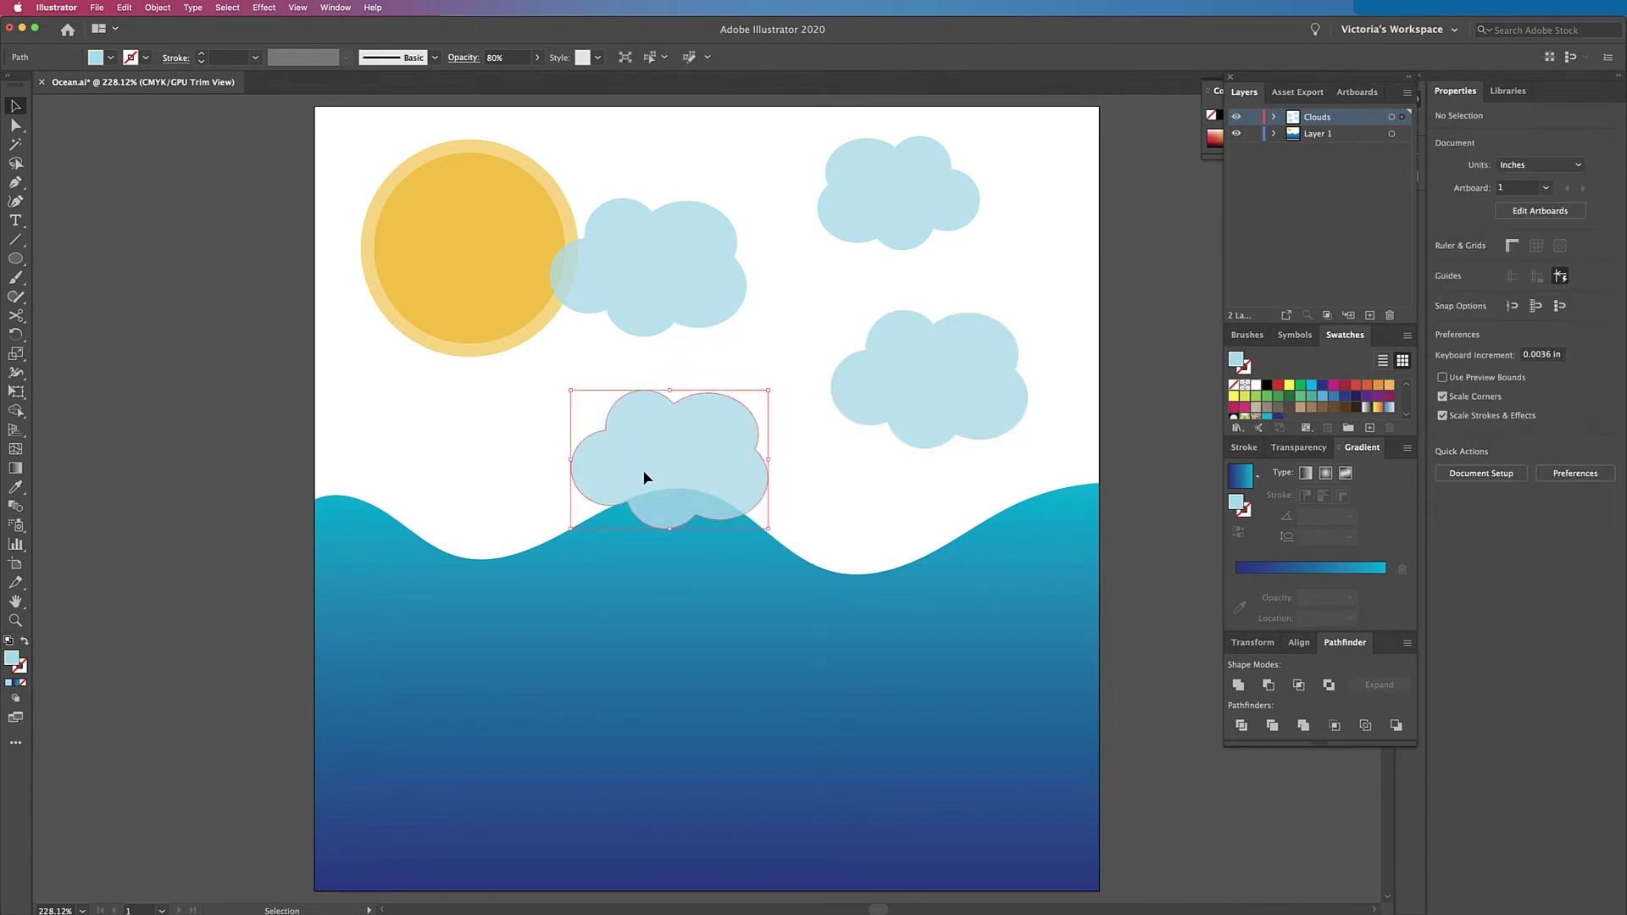
{"action": "left_click_drag", "start_coordinate": [690, 428], "coordinate": [756, 499]}
{"action": "left_click_drag", "start_coordinate": [639, 374], "coordinate": [779, 488]}
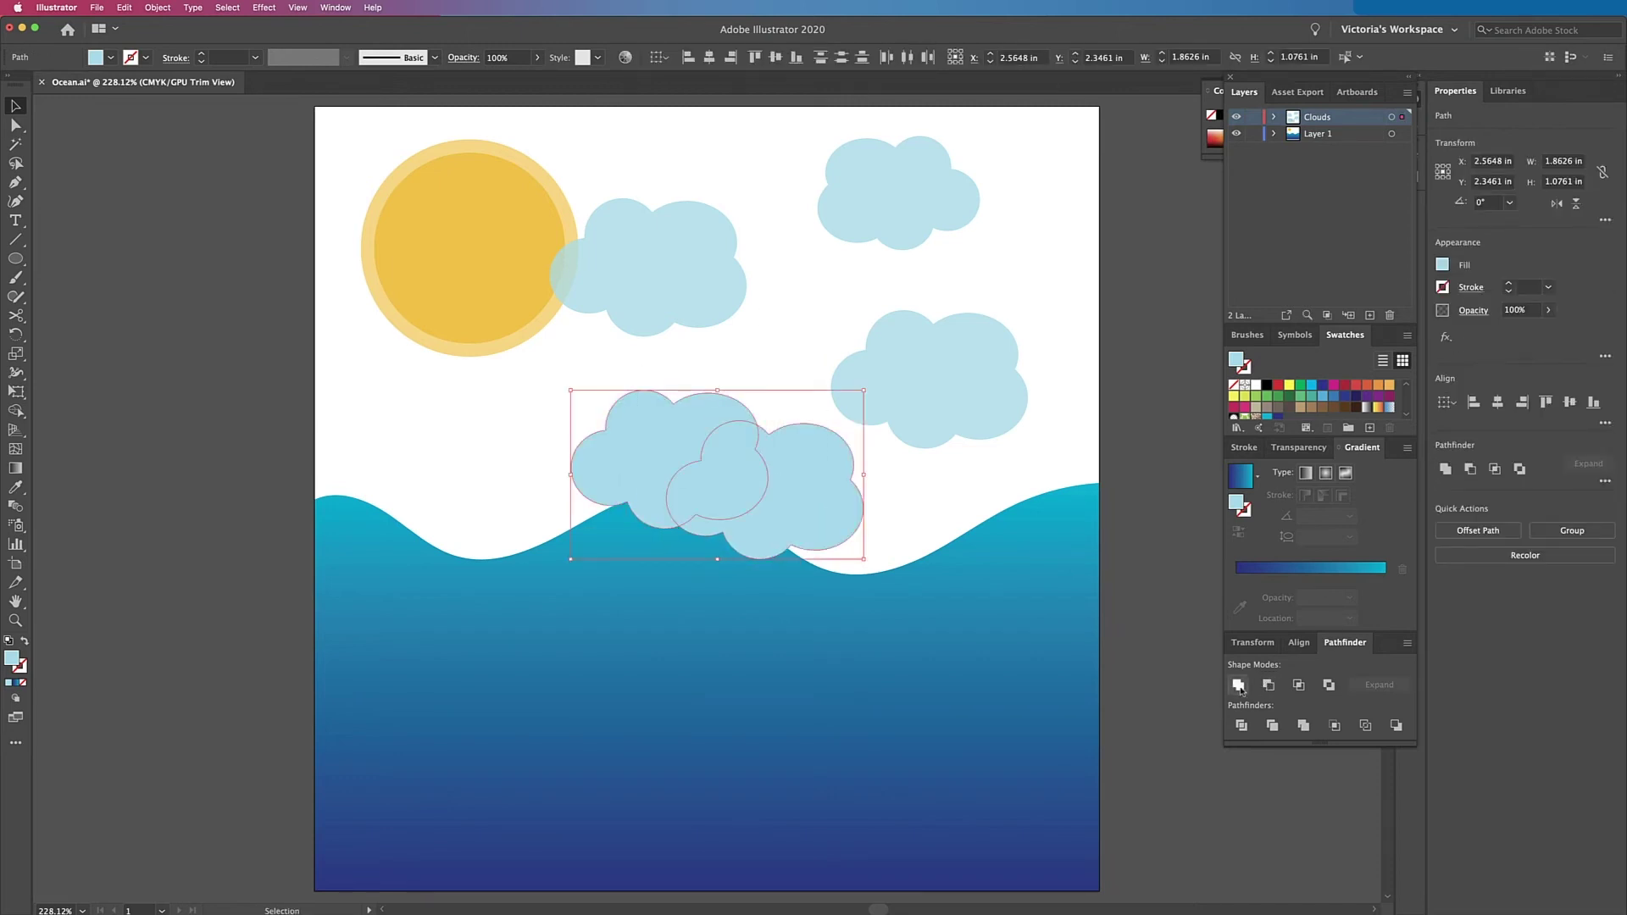
Step: Try the Minus Front shape mode on the two overlapping clouds and undo it
{"action": "left_click", "coordinate": [1267, 688]}
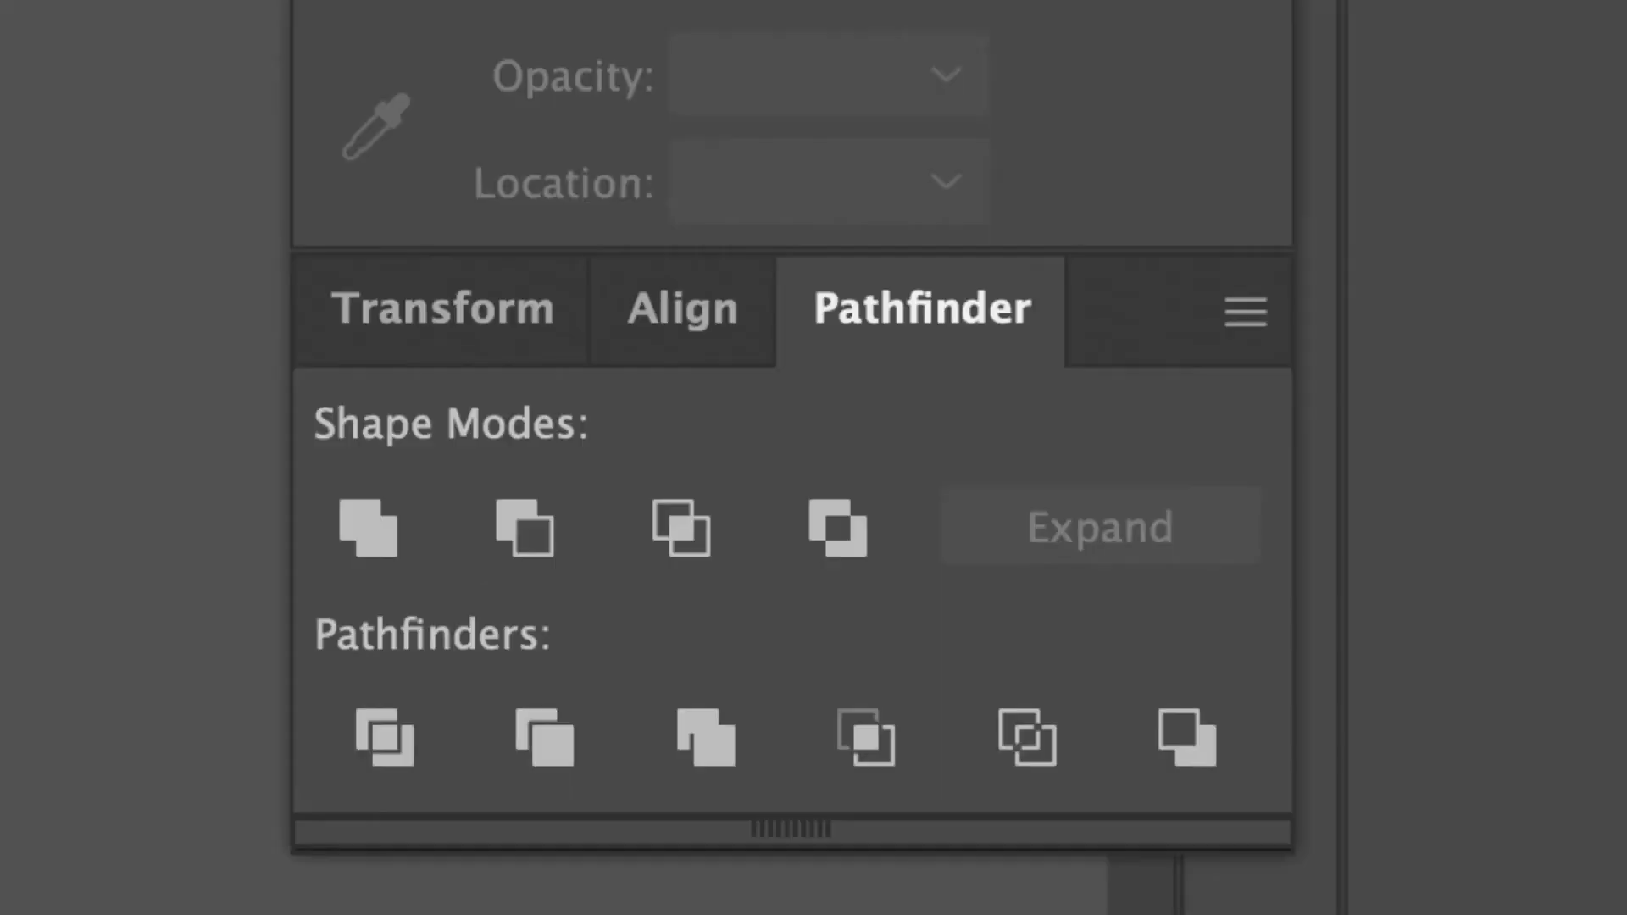
{"action": "left_click", "coordinate": [797, 512]}
{"action": "key", "text": "super+z"}
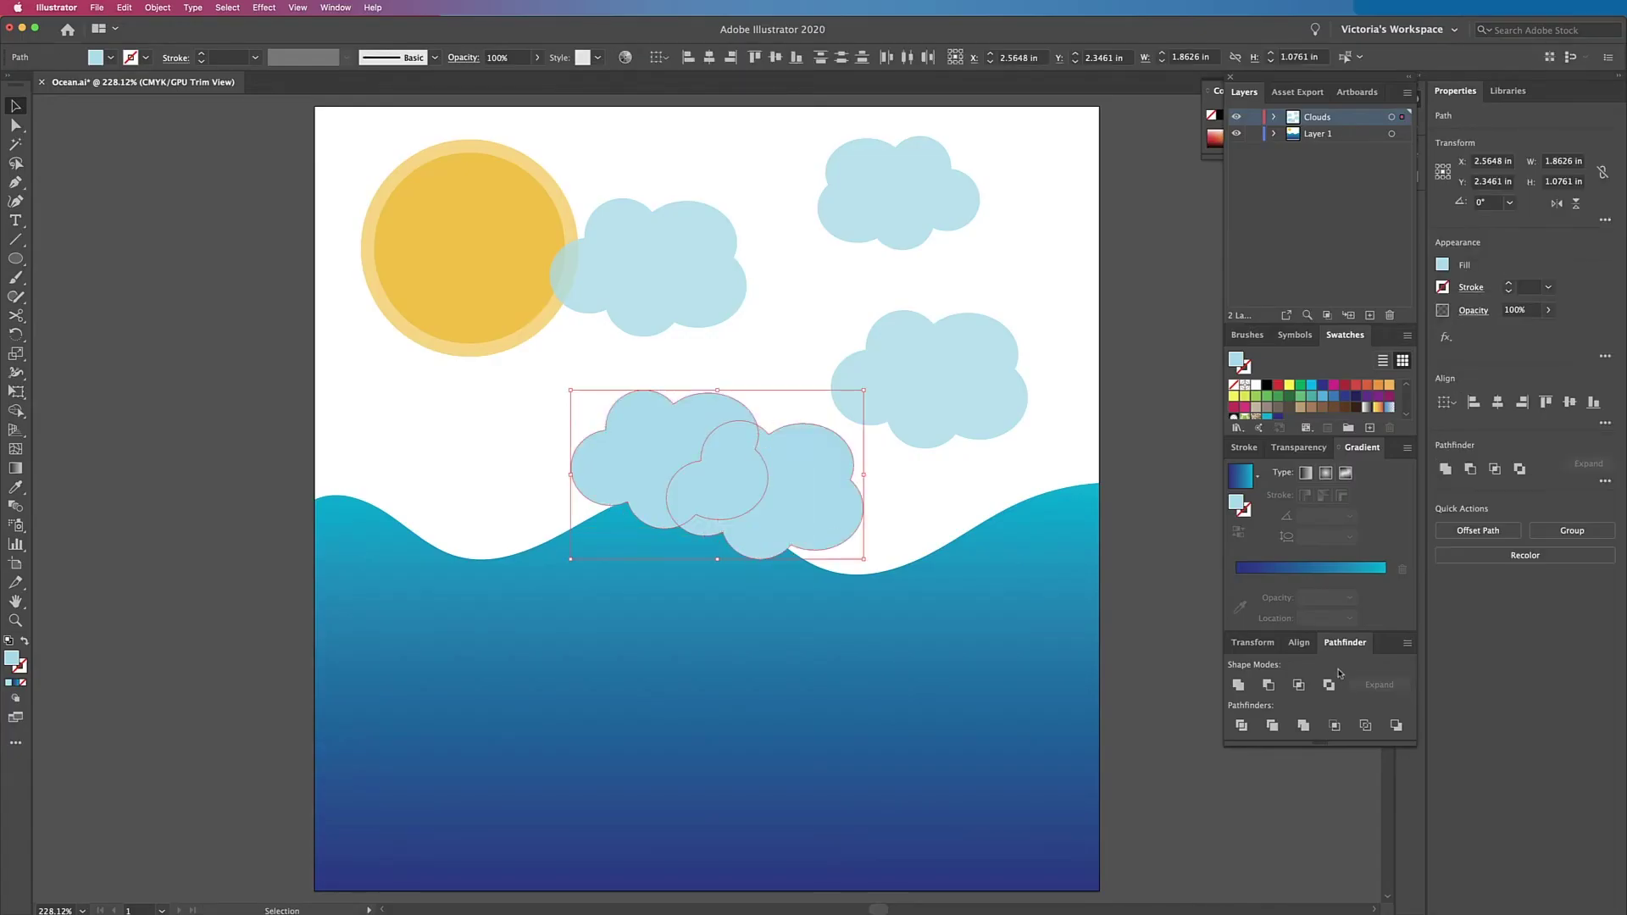
Step: Try the Intersect shape mode on the two overlapping clouds and undo it
{"action": "left_click", "coordinate": [1297, 684]}
{"action": "left_click", "coordinate": [765, 526]}
{"action": "key", "text": "super+z"}
{"action": "key", "text": "super+z"}
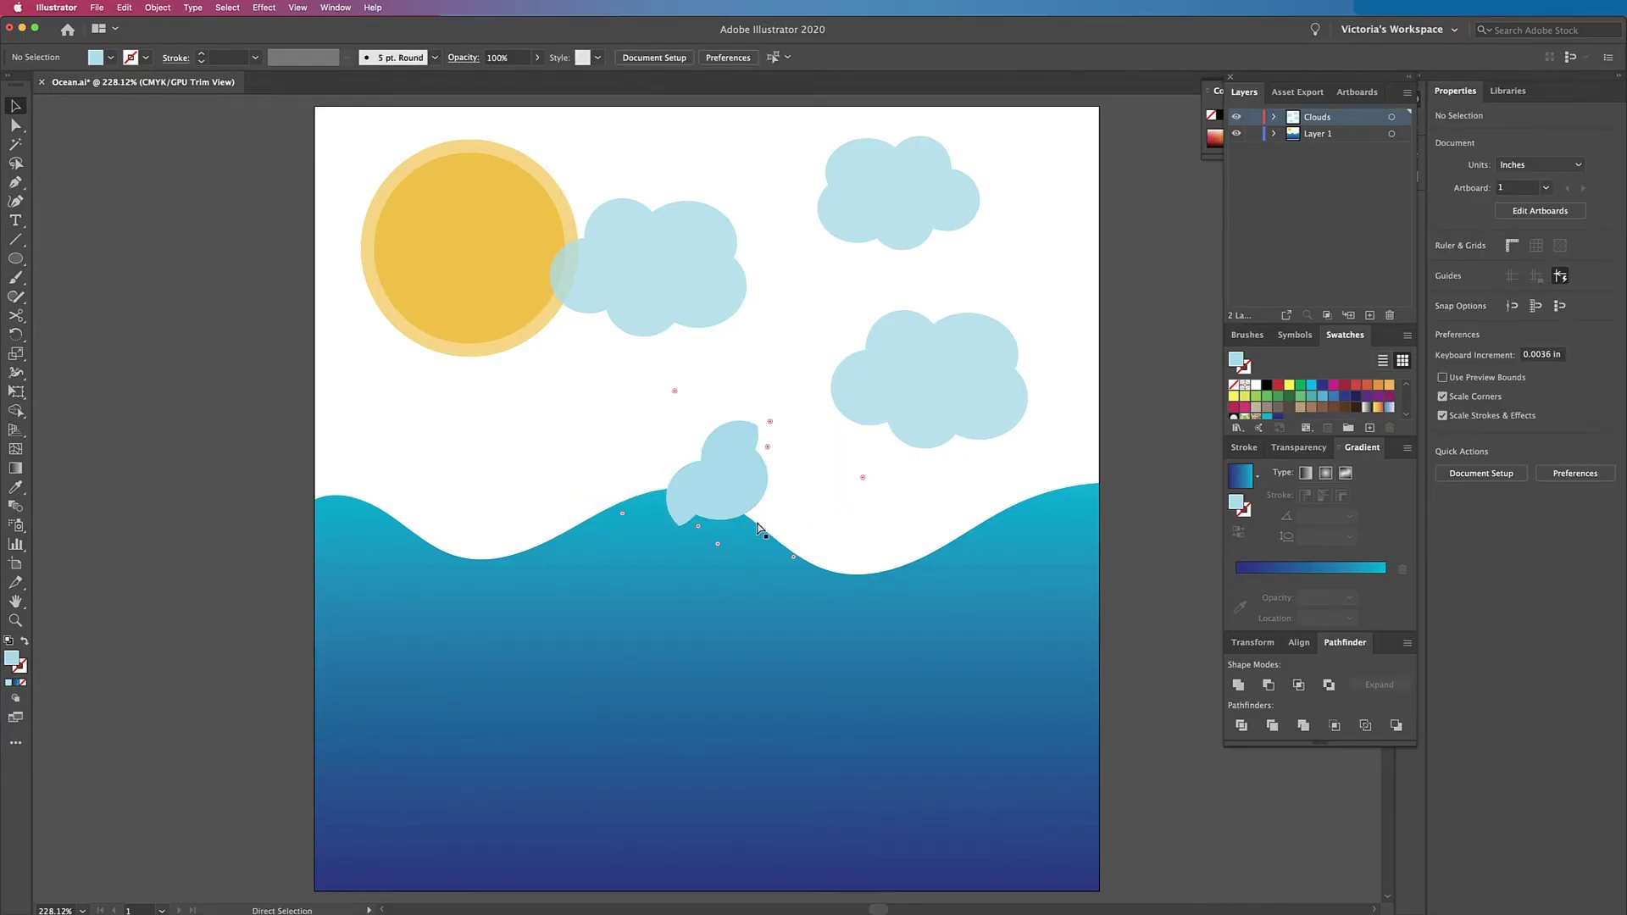
Step: Try the Exclude shape mode on the two overlapping clouds and undo it
{"action": "left_click", "coordinate": [1328, 684]}
{"action": "left_click", "coordinate": [953, 641]}
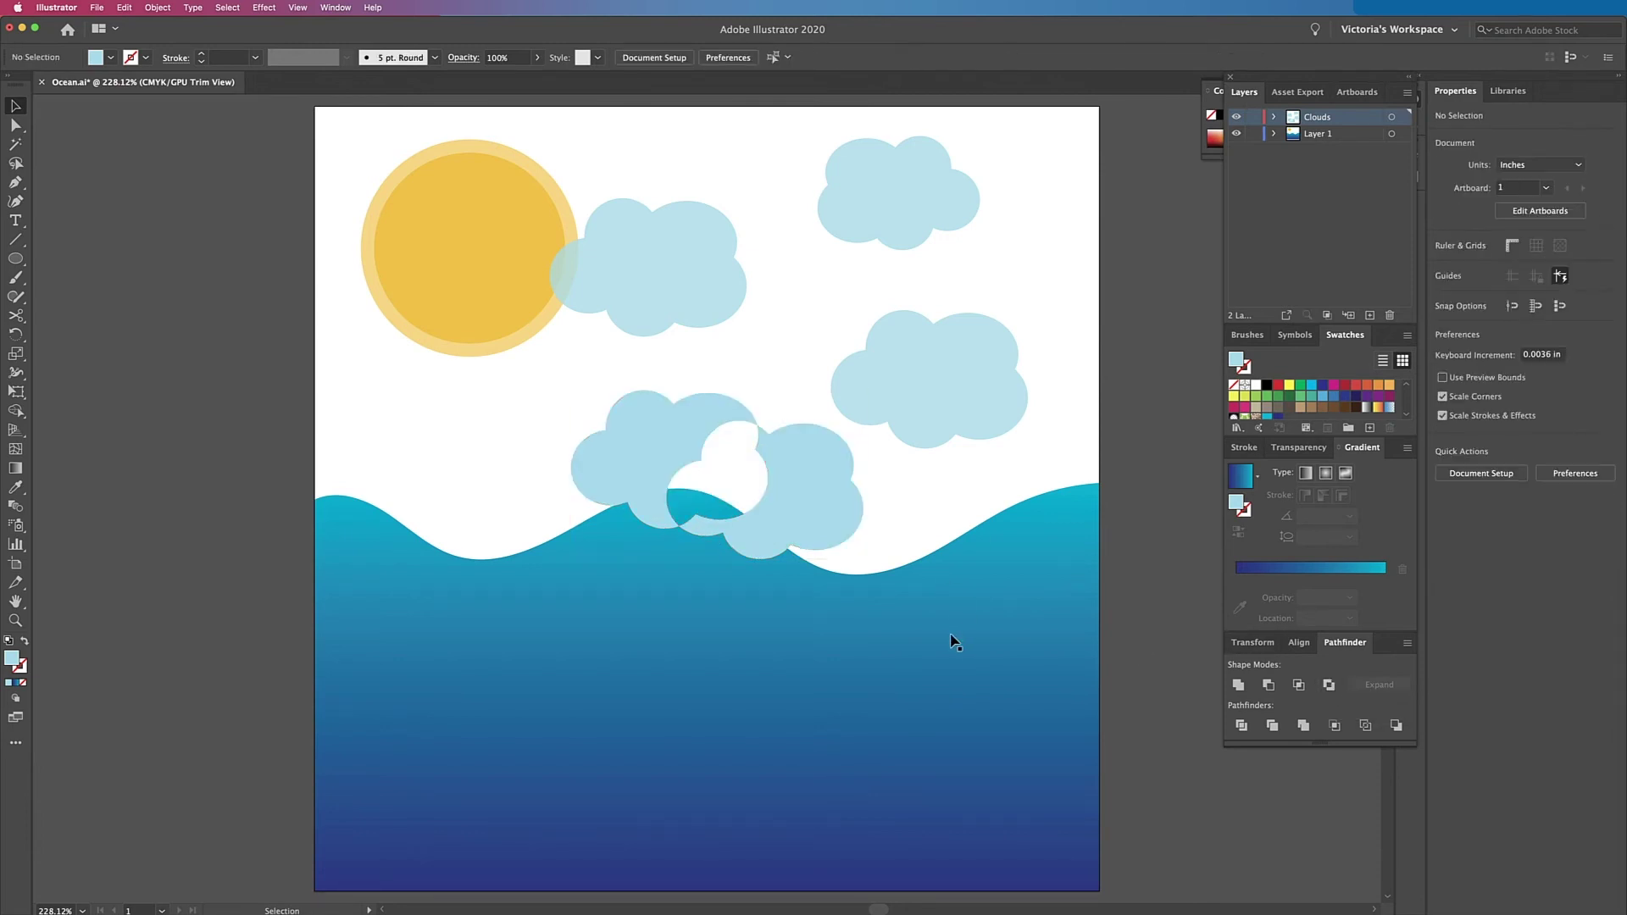
{"action": "key", "text": "super+z"}
{"action": "key", "text": "super+z"}
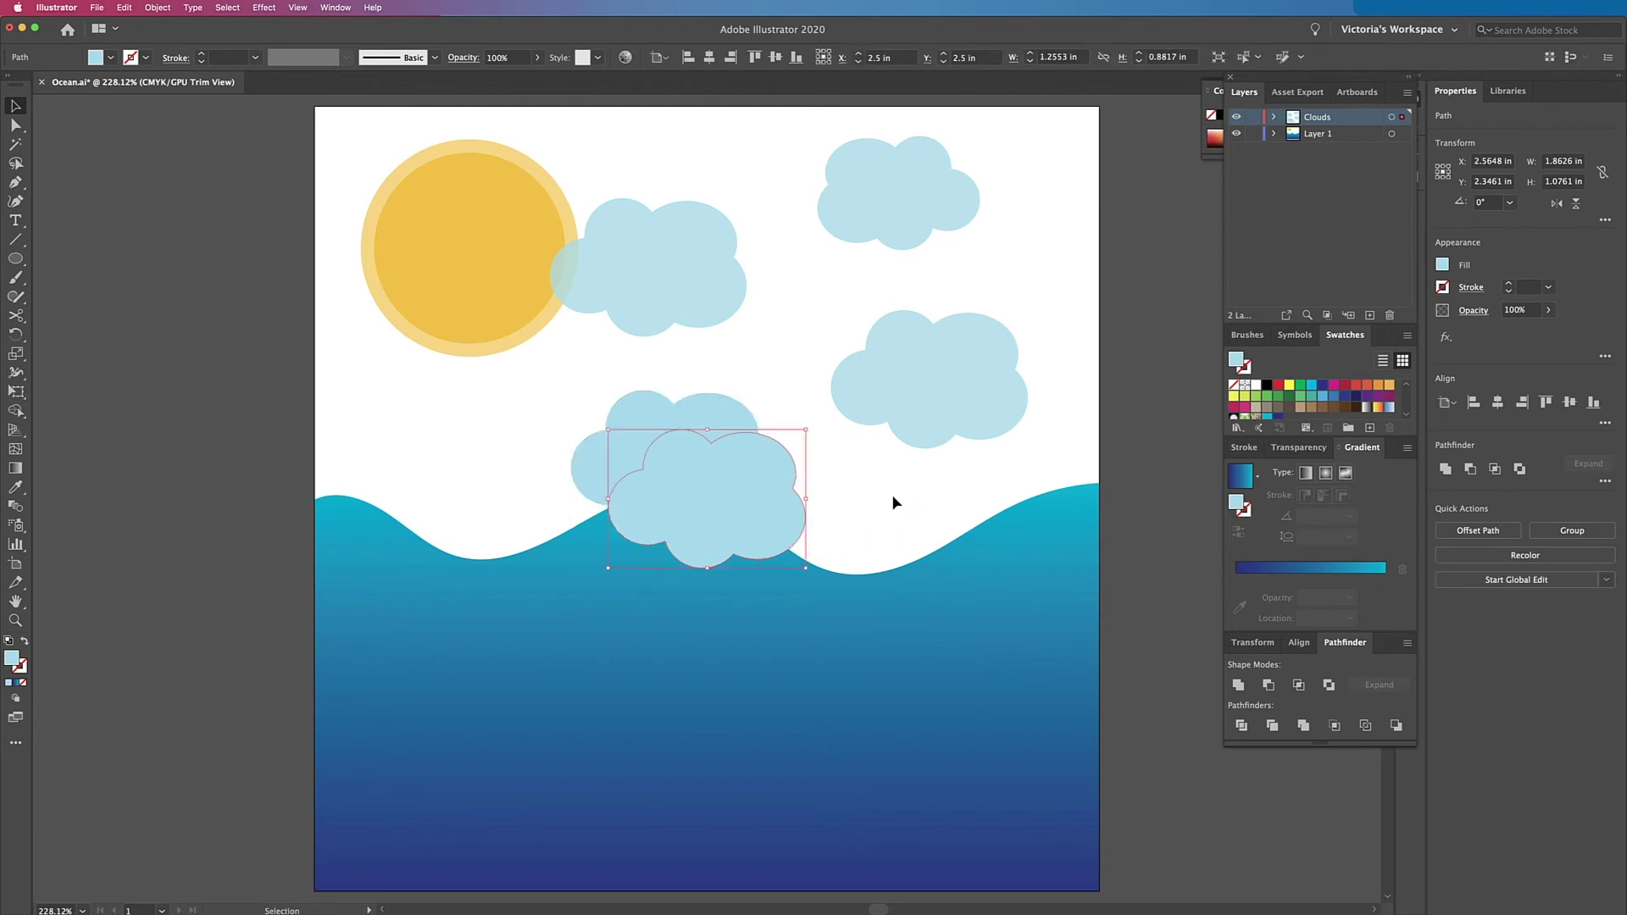
{"action": "key", "text": "super+z"}
Step: Offset the front cloud so it partly overlaps the other again and apply Divide to both clouds
{"action": "left_click_drag", "start_coordinate": [729, 508], "coordinate": [794, 506]}
{"action": "left_click_drag", "start_coordinate": [754, 370], "coordinate": [740, 483]}
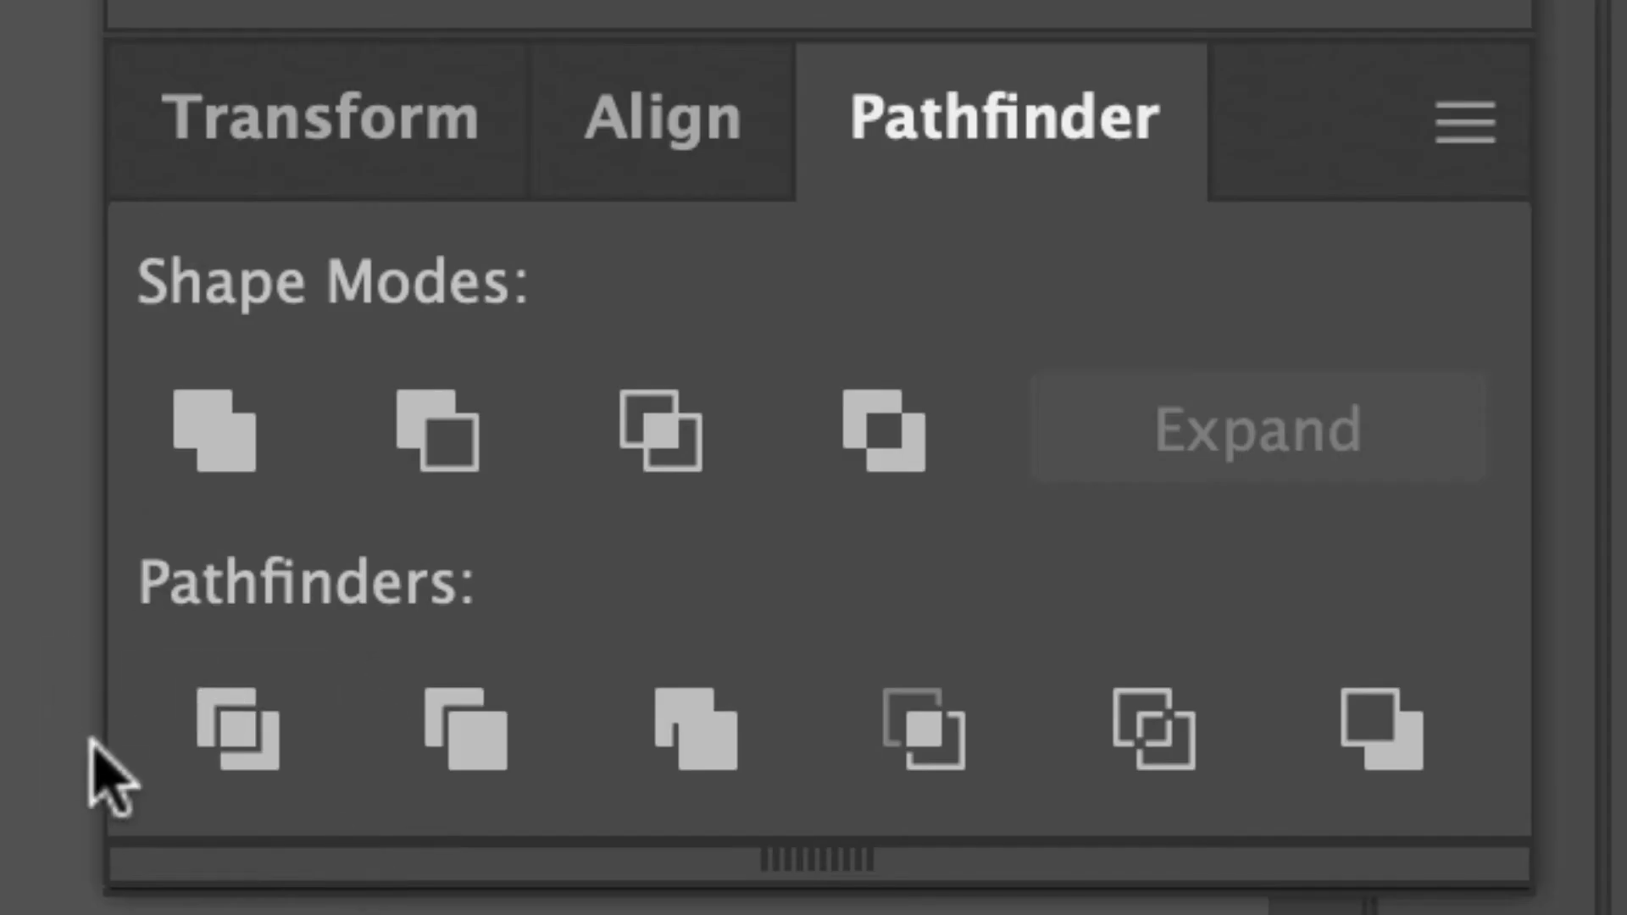
{"action": "left_click", "coordinate": [254, 720]}
Step: Pull the pieces of the two divided clouds apart with Direct Selection, and delete all of them from above the wave
{"action": "left_click", "coordinate": [836, 145]}
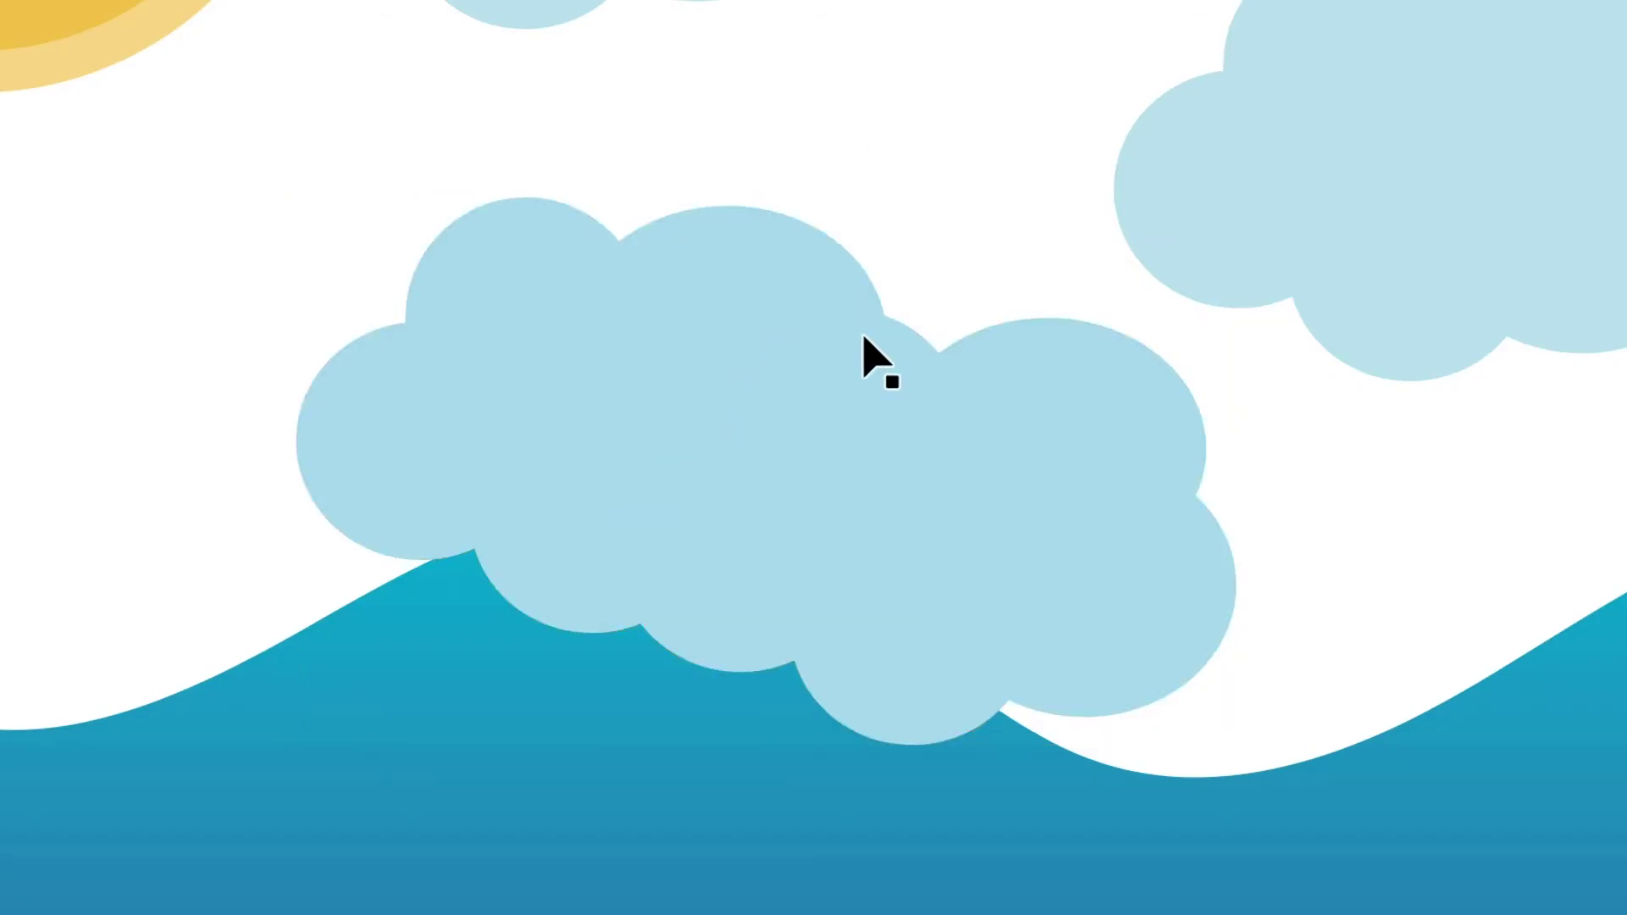
{"action": "key", "text": "a"}
{"action": "left_click", "coordinate": [816, 447]}
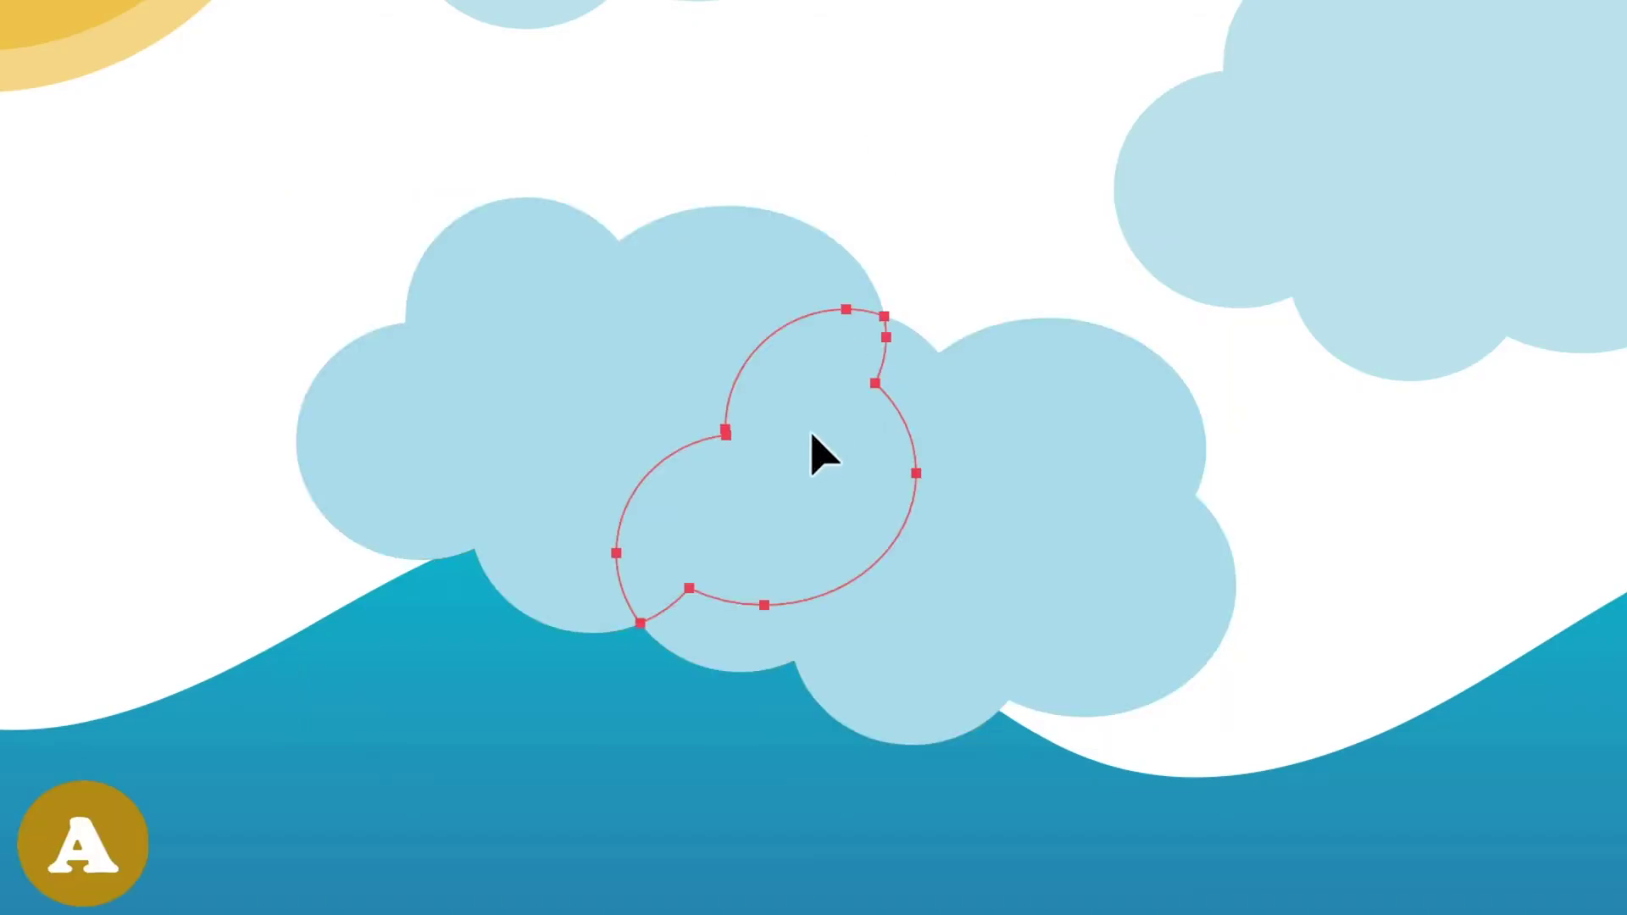
{"action": "left_click", "coordinate": [546, 365]}
{"action": "left_click", "coordinate": [1177, 588]}
{"action": "key", "text": "v"}
{"action": "key", "text": "Delete"}
{"action": "key", "text": "a"}
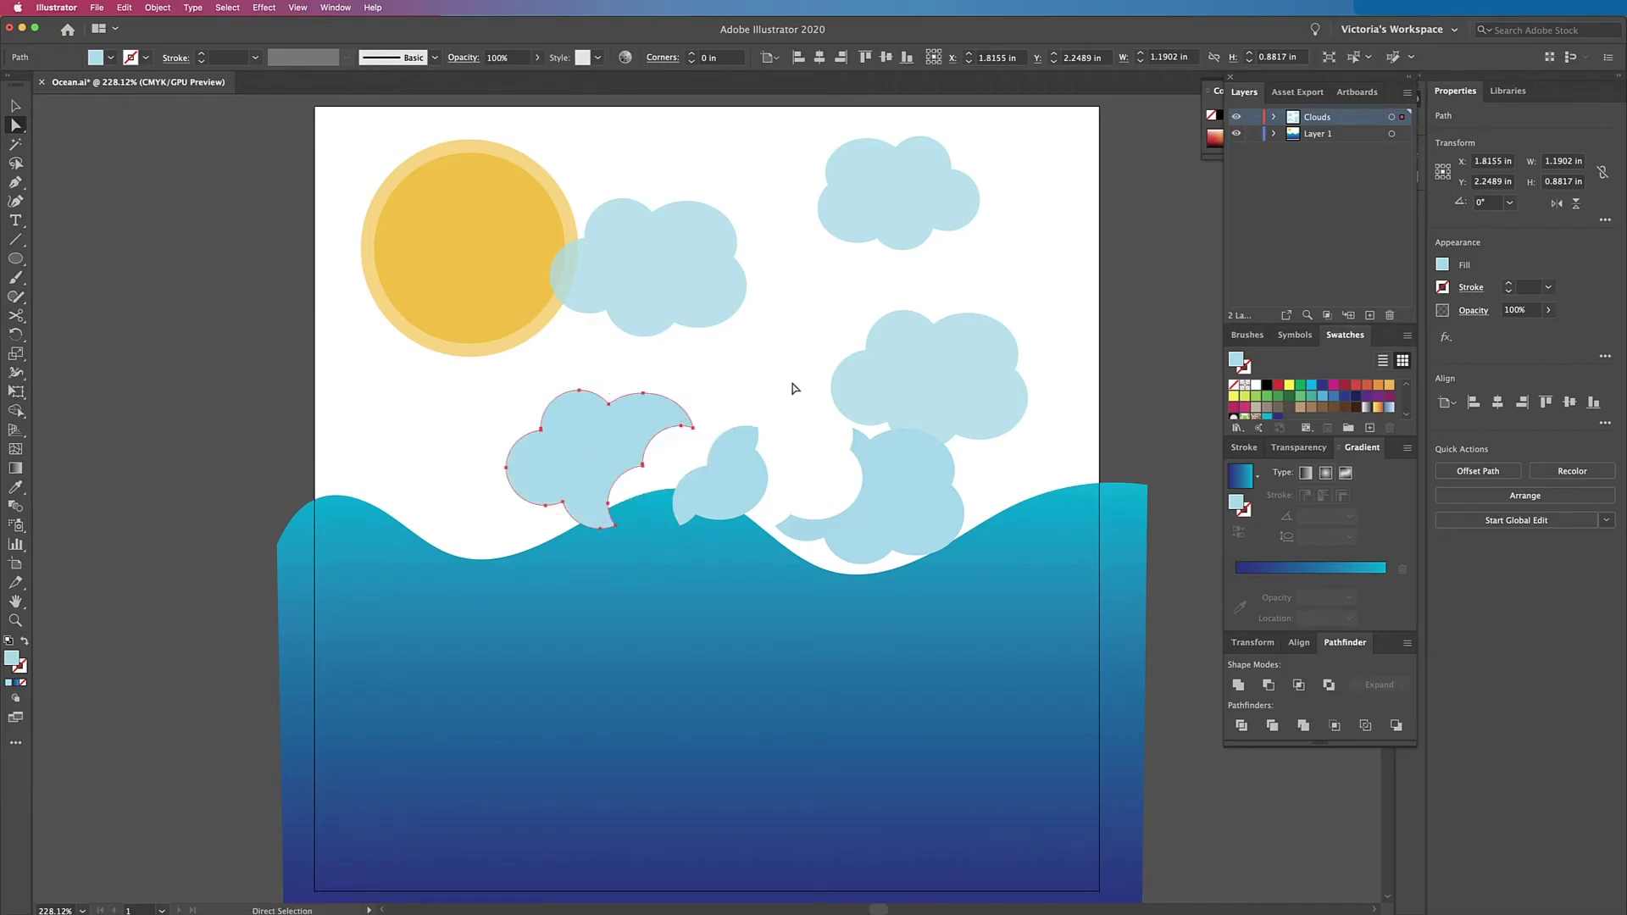
{"action": "key", "text": "Delete"}
{"action": "key", "text": "v"}
{"action": "key", "text": "Delete"}
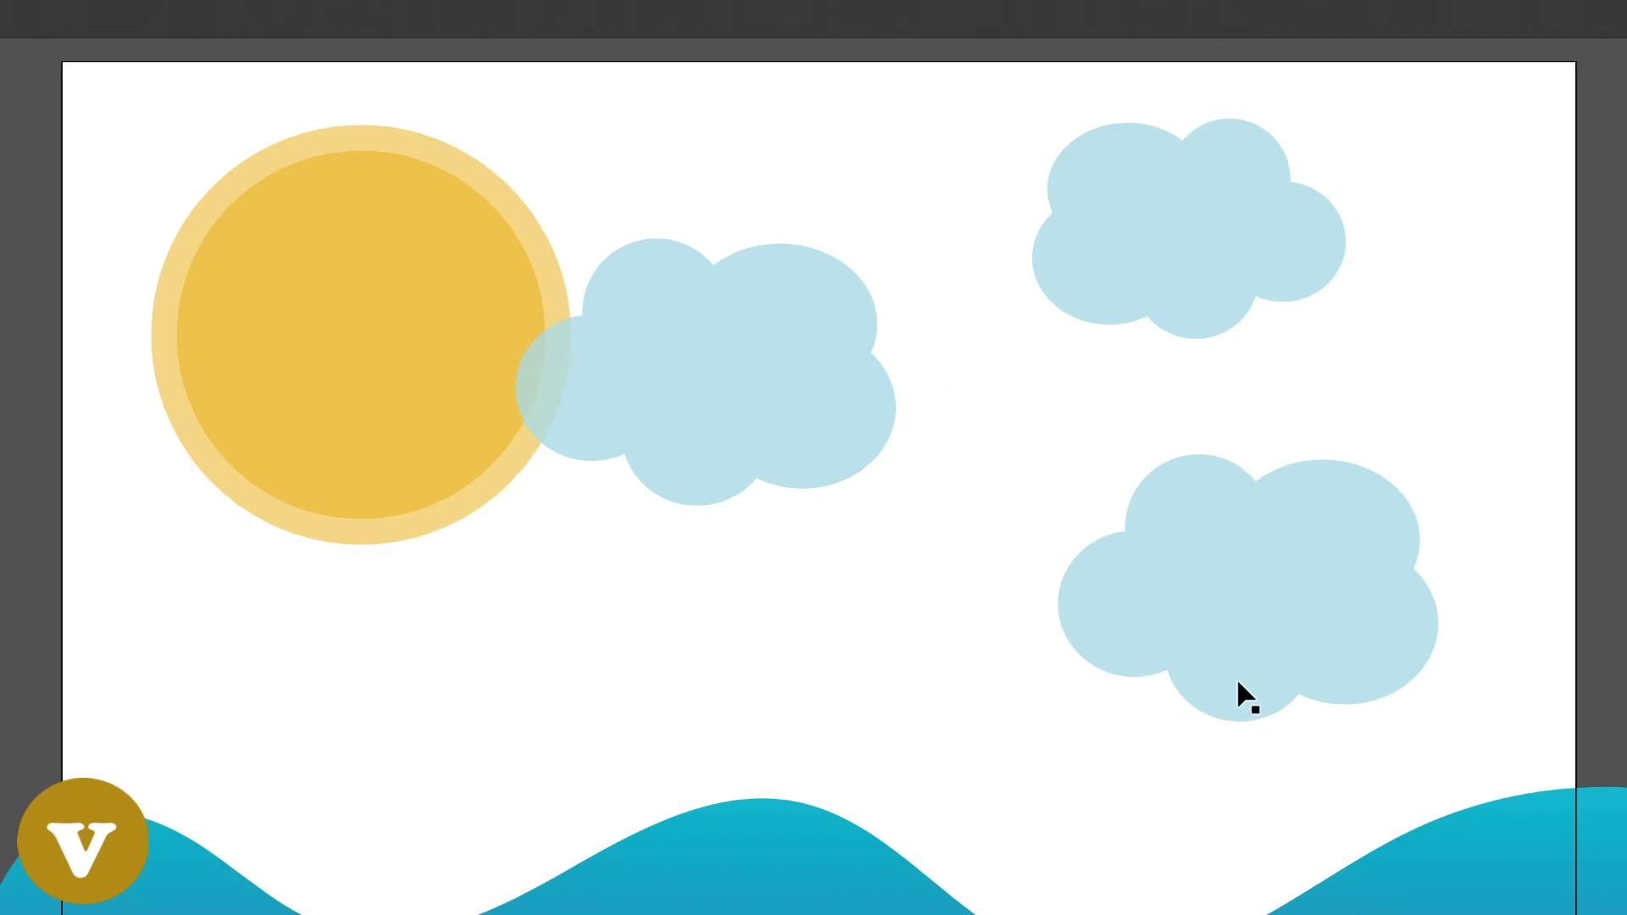
Step: Try moving the lower-right cloud and the cloud beside the sun as whole objects, and undo each move
{"action": "left_click", "coordinate": [925, 434]}
{"action": "left_click", "coordinate": [941, 206]}
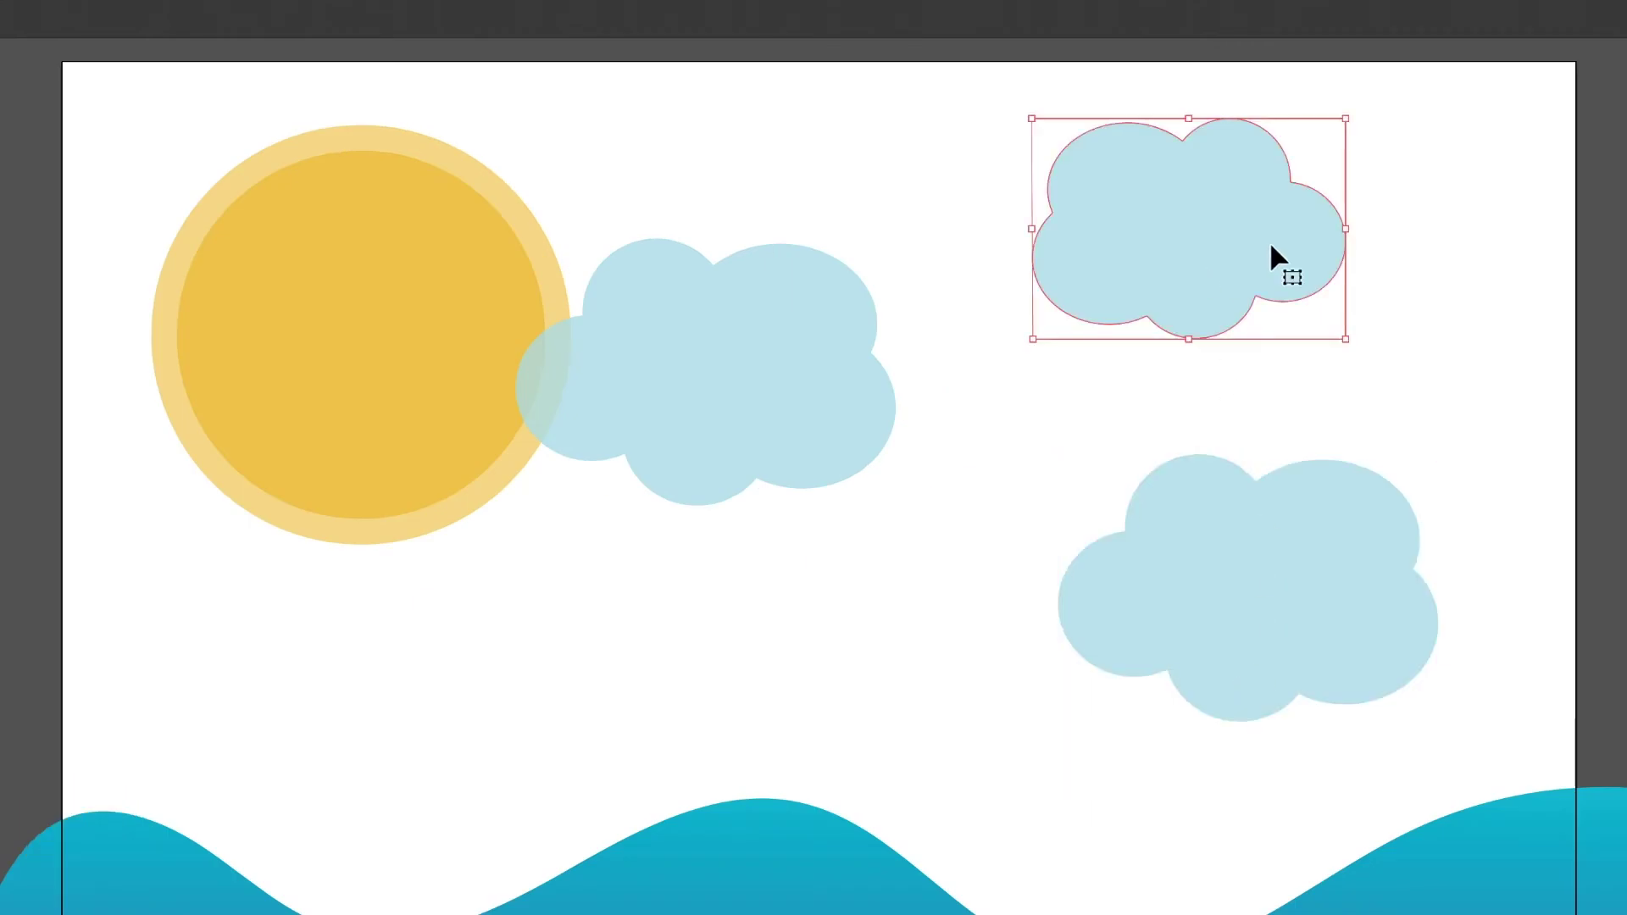
{"action": "left_click_drag", "start_coordinate": [1316, 699], "coordinate": [1332, 780]}
{"action": "key", "text": "ctrl+z"}
{"action": "left_click_drag", "start_coordinate": [744, 423], "coordinate": [791, 552]}
{"action": "key", "text": "ctrl+z"}
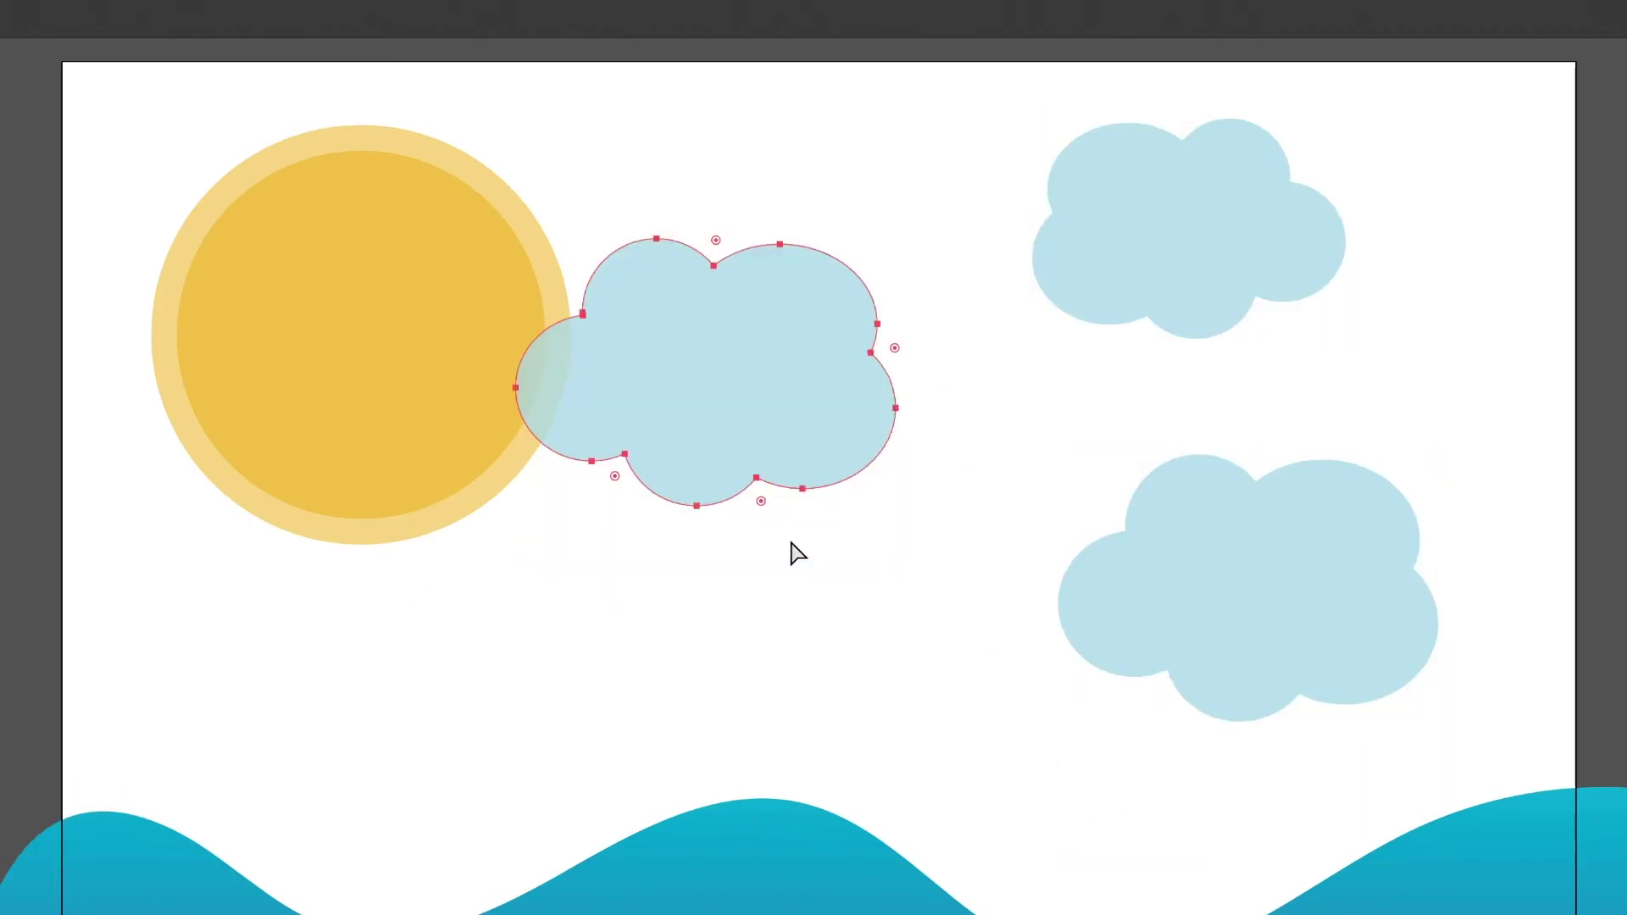
Step: Try reshaping the cloud beside the sun by pulling its upper anchor point upward and its upper-right anchor point outward
{"action": "left_click", "coordinate": [790, 542]}
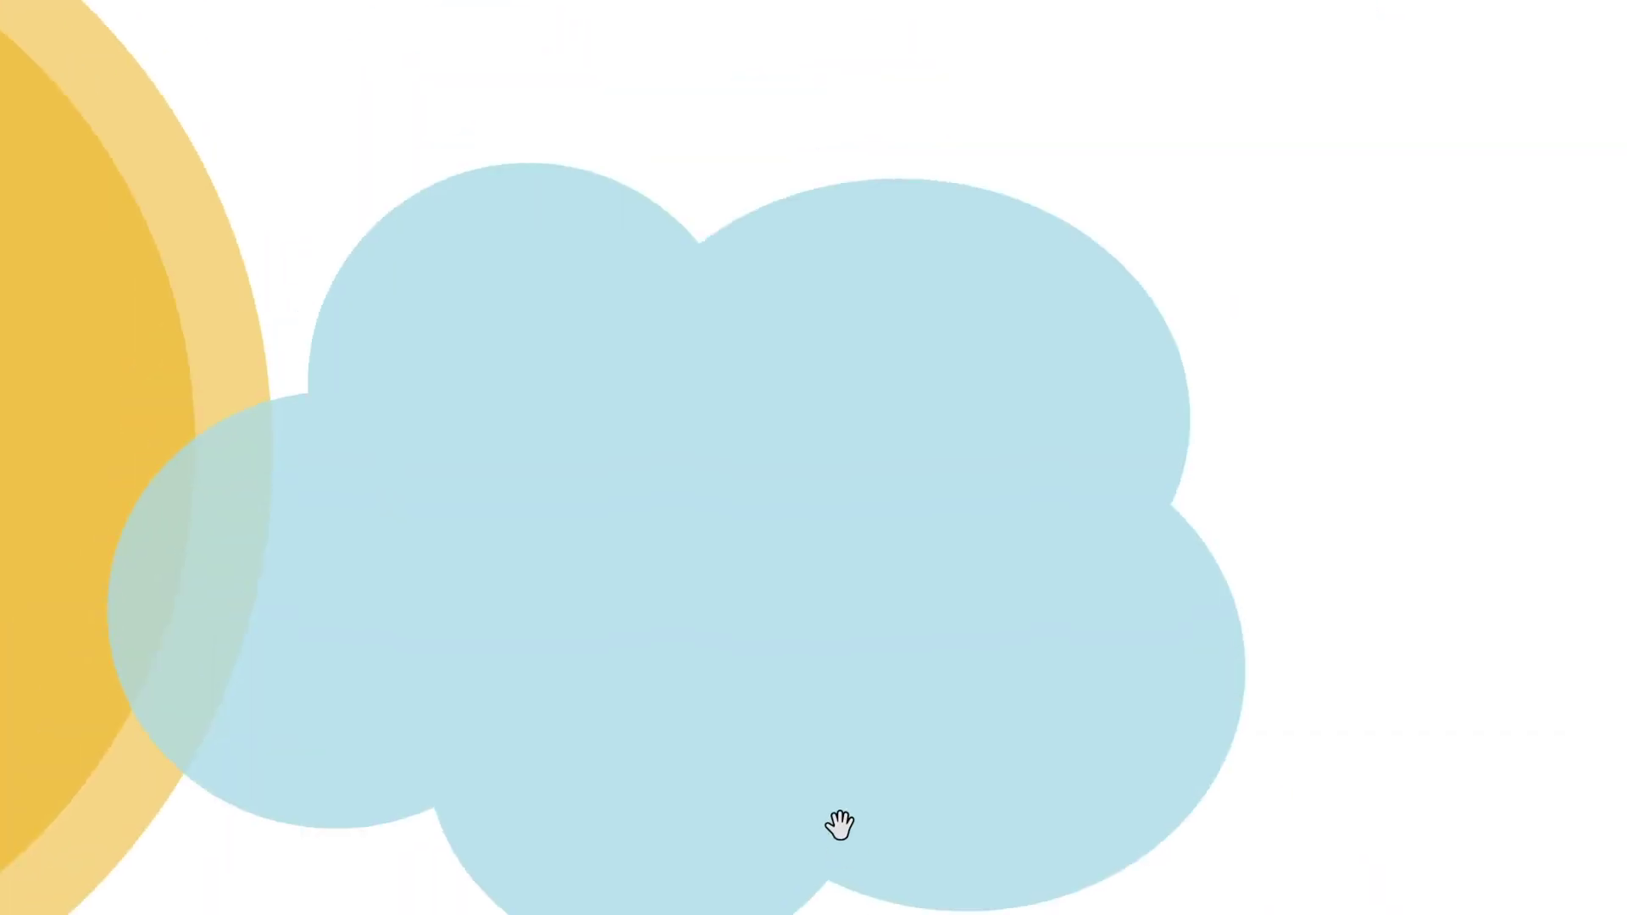
{"action": "left_click_drag", "start_coordinate": [839, 824], "coordinate": [1002, 737]}
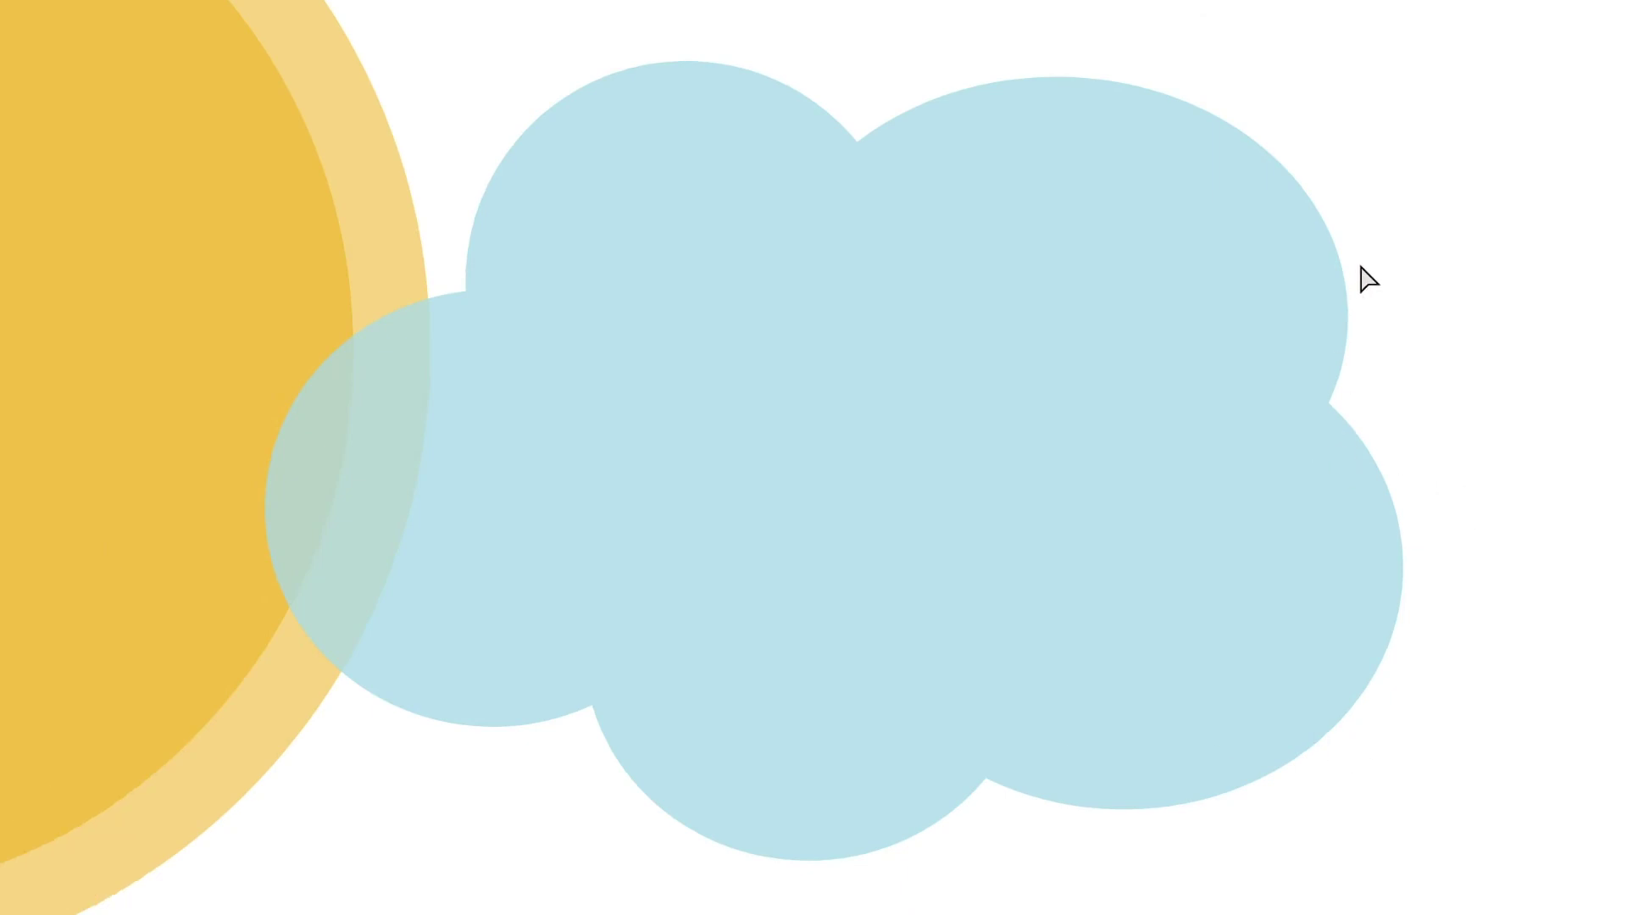
{"action": "left_click", "coordinate": [1262, 217]}
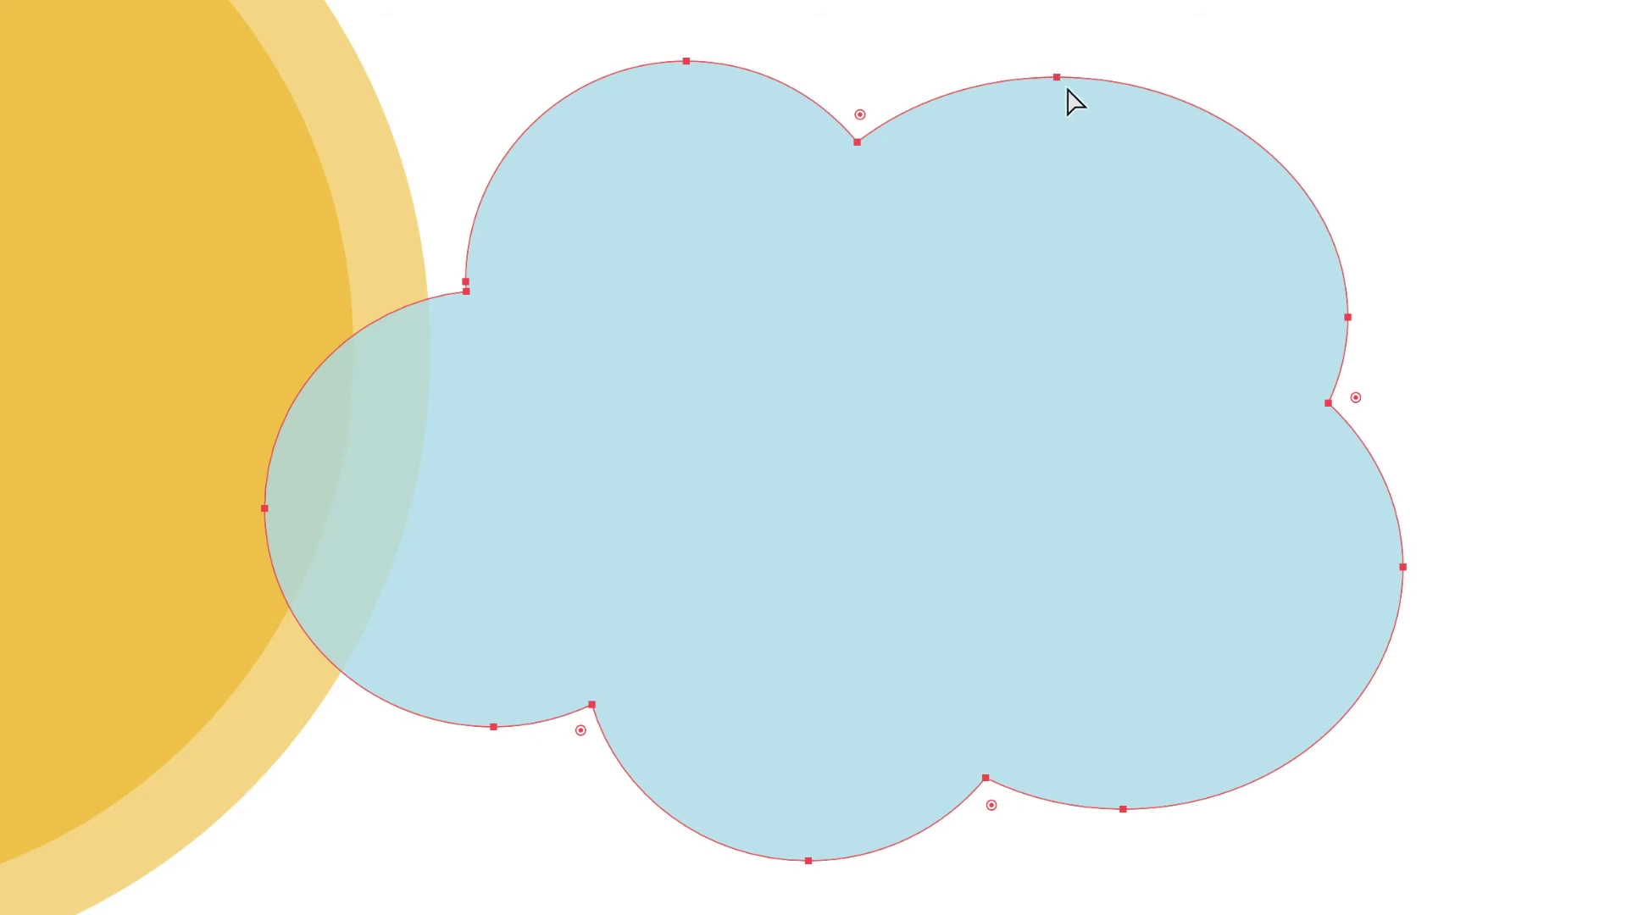
{"action": "left_click_drag", "start_coordinate": [1056, 76], "coordinate": [1058, 19]}
{"action": "left_click_drag", "start_coordinate": [1346, 309], "coordinate": [1378, 271]}
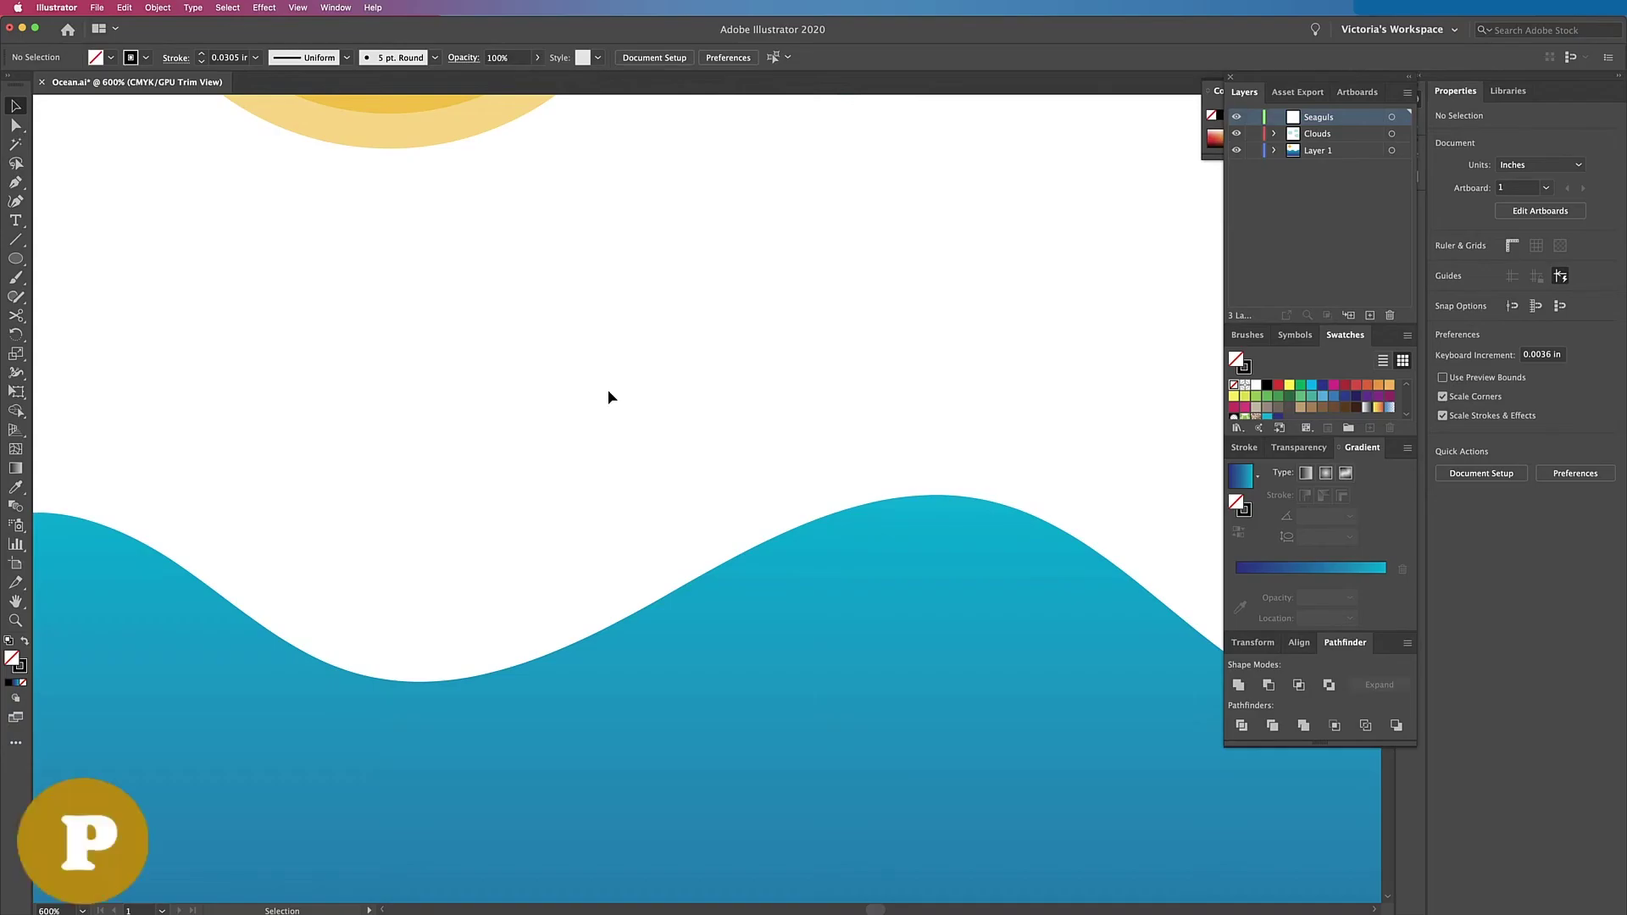
Step: Draw a practice path below the sun with the Pen tool: a straight diagonal segment followed by an arched curve
{"action": "key", "text": "p"}
{"action": "left_click", "coordinate": [522, 451]}
{"action": "left_click", "coordinate": [617, 308]}
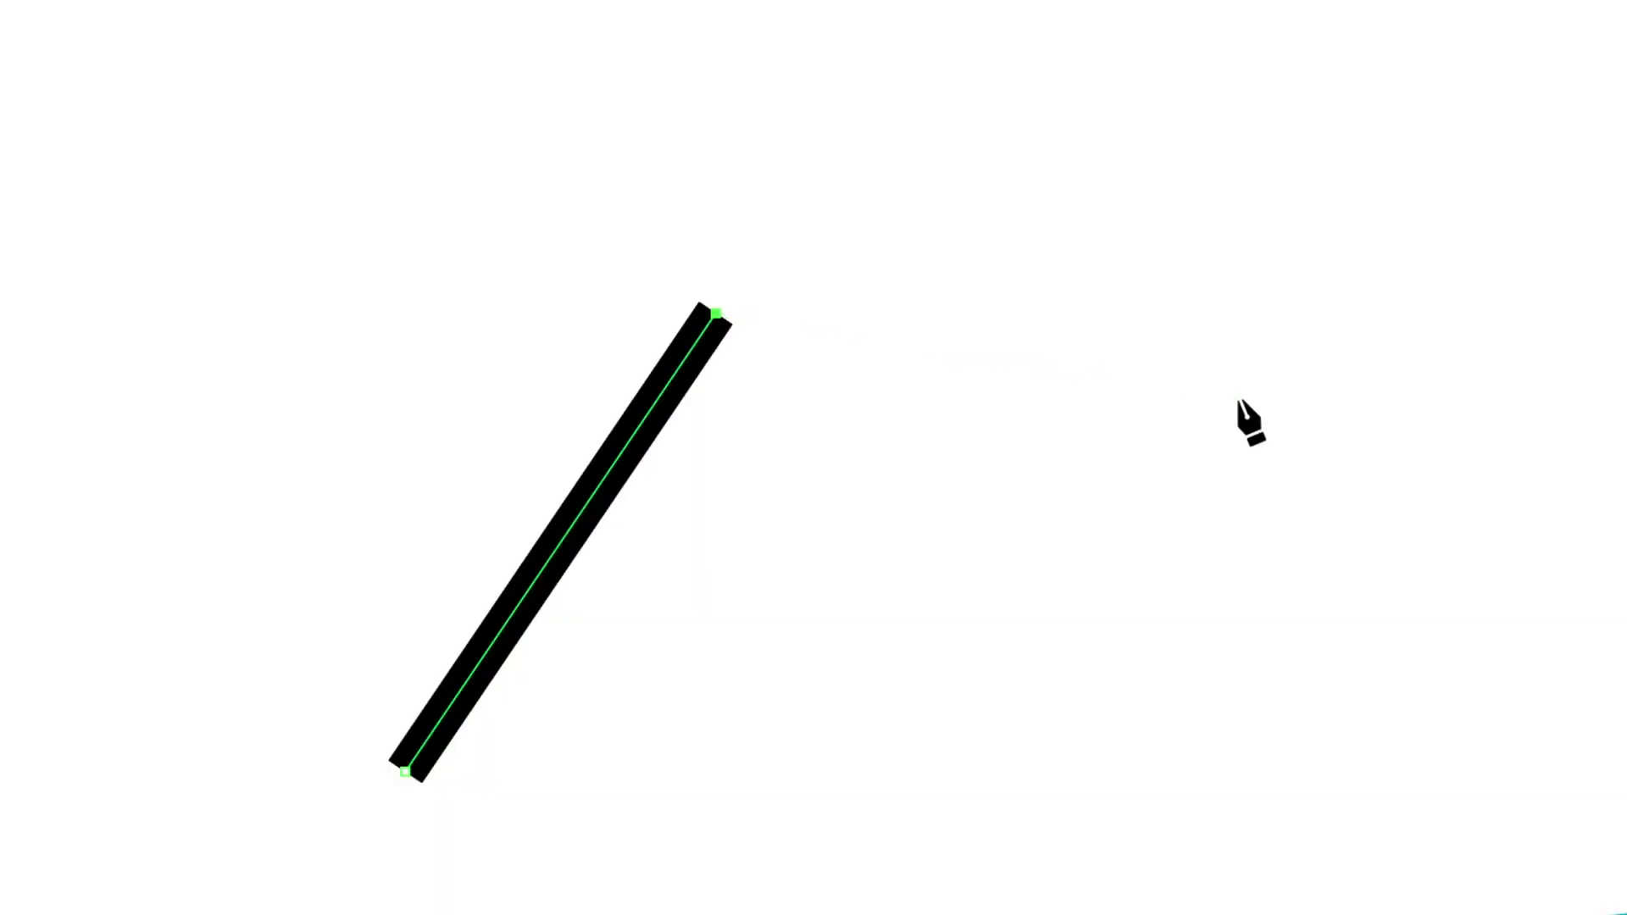
{"action": "left_click", "coordinate": [1239, 398]}
{"action": "mouse_move", "coordinate": [1238, 398]}
{"action": "left_mouse_down"}
{"action": "mouse_move", "coordinate": [1420, 752]}
{"action": "mouse_move", "coordinate": [1442, 832]}
{"action": "left_mouse_up"}
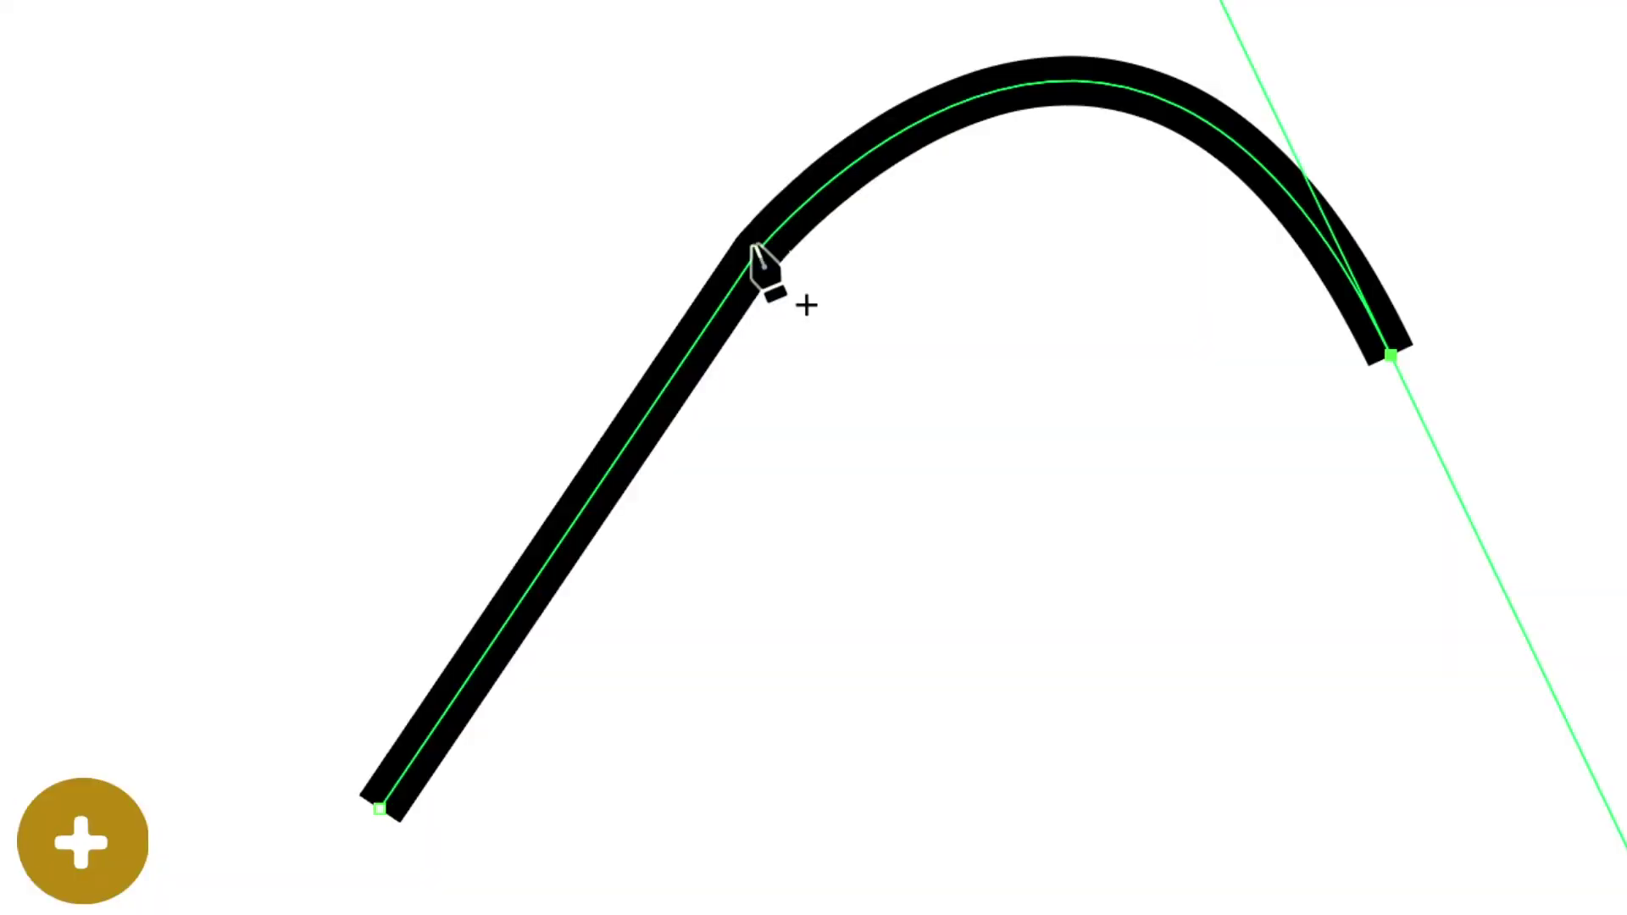
Step: Add an anchor point on each side of the practice path's bend and remove the corner point between them
{"action": "left_click", "coordinate": [639, 288]}
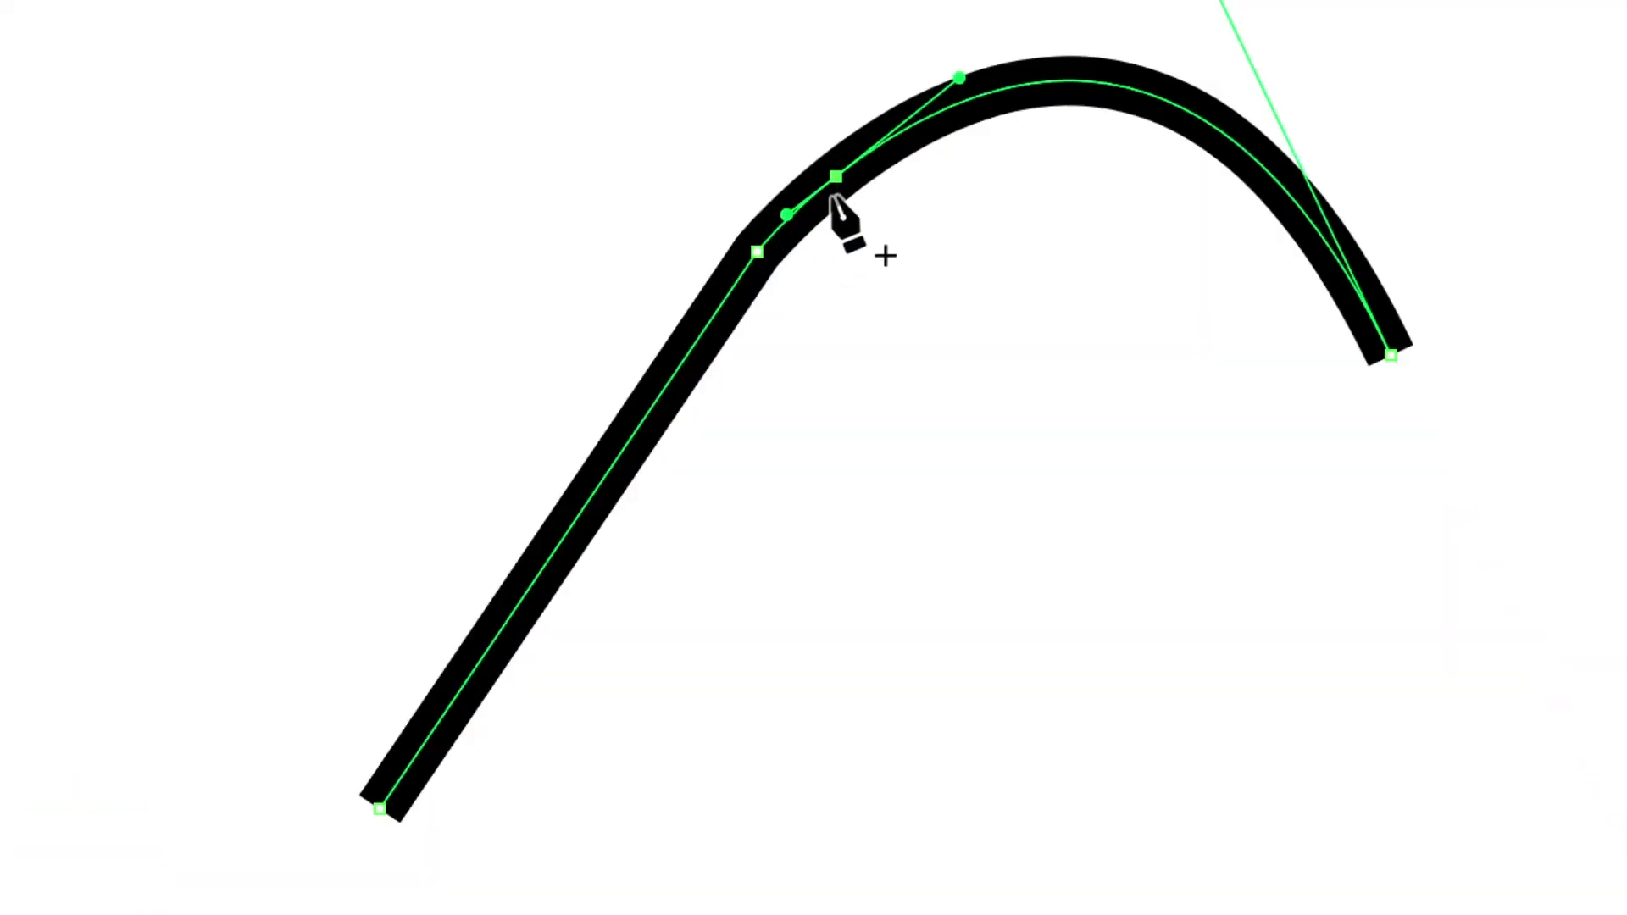
{"action": "left_click", "coordinate": [695, 342]}
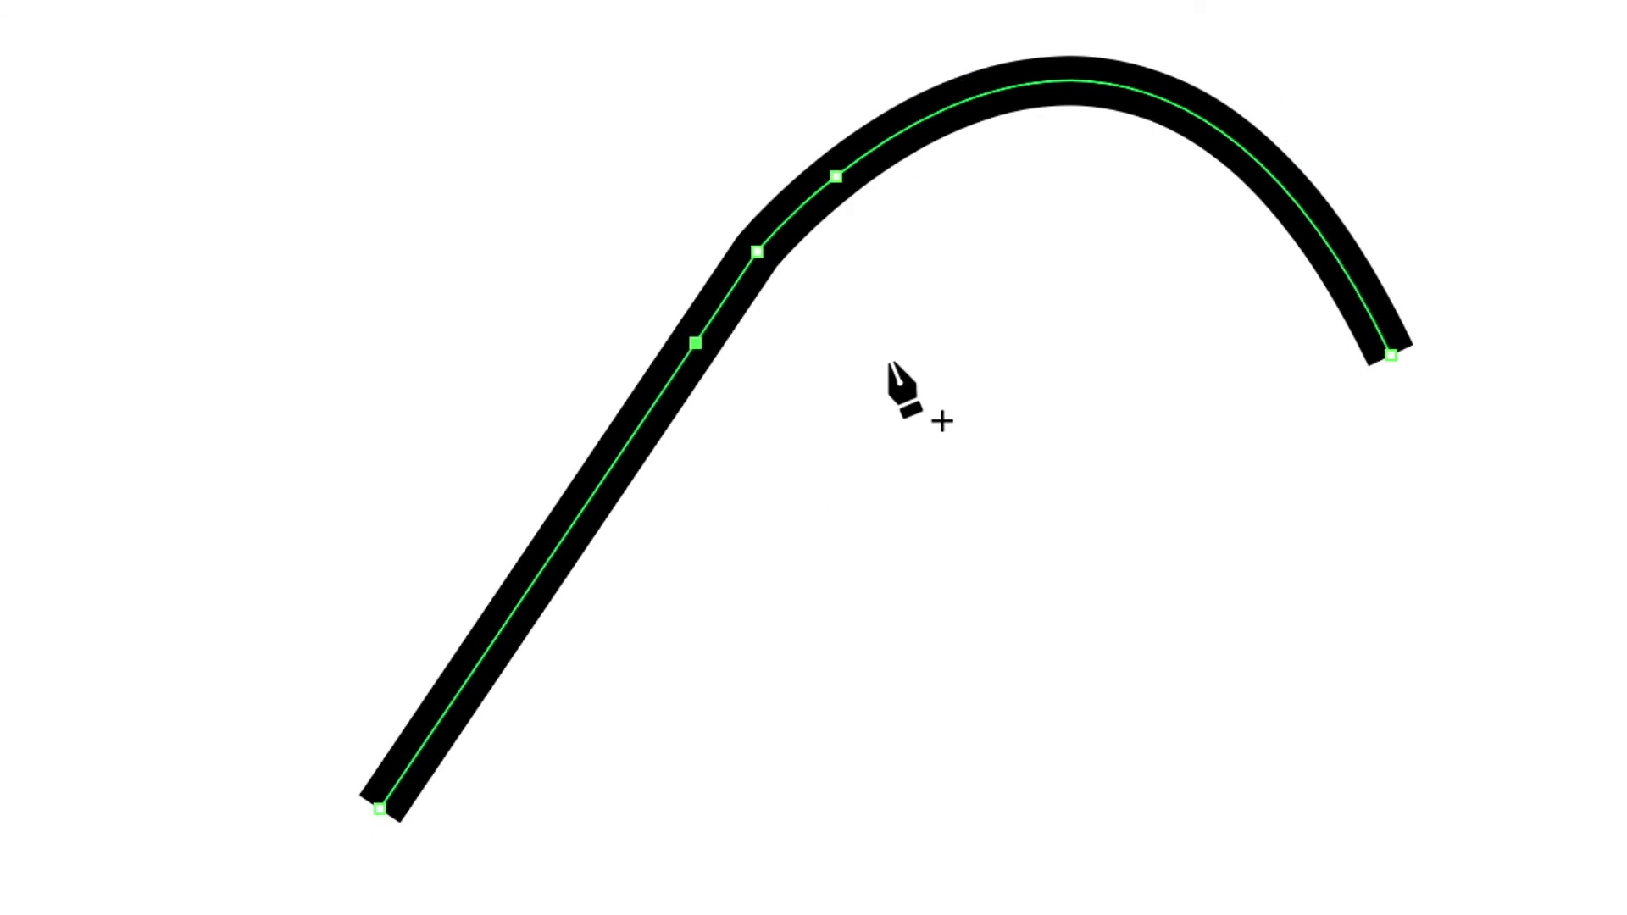
{"action": "key", "text": "minus"}
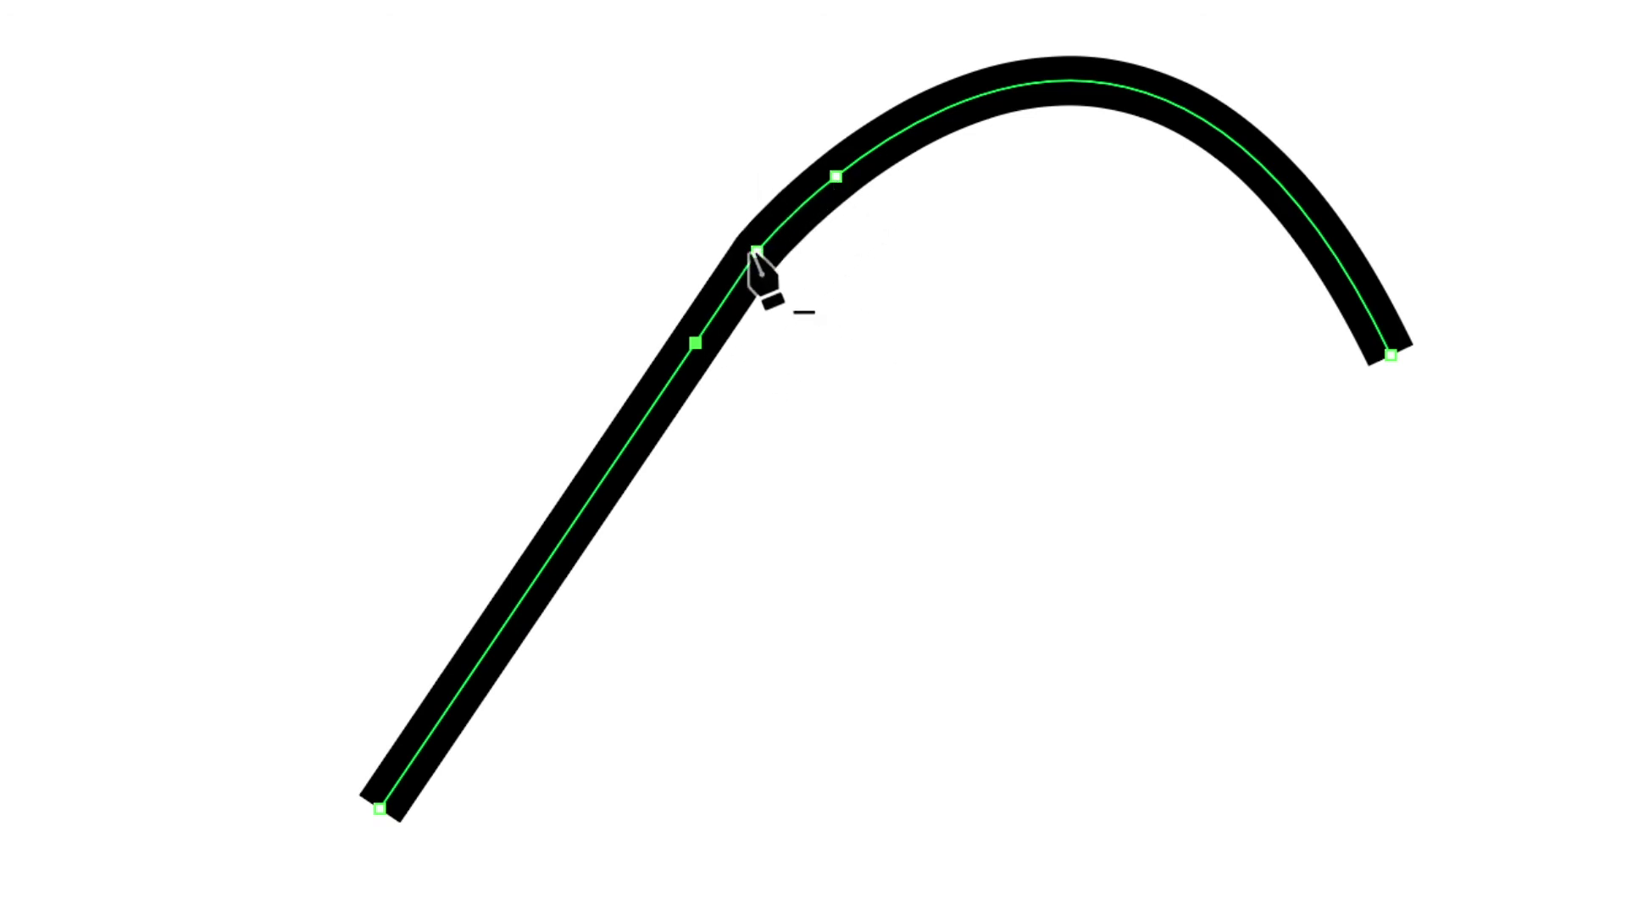
{"action": "left_click", "coordinate": [754, 253]}
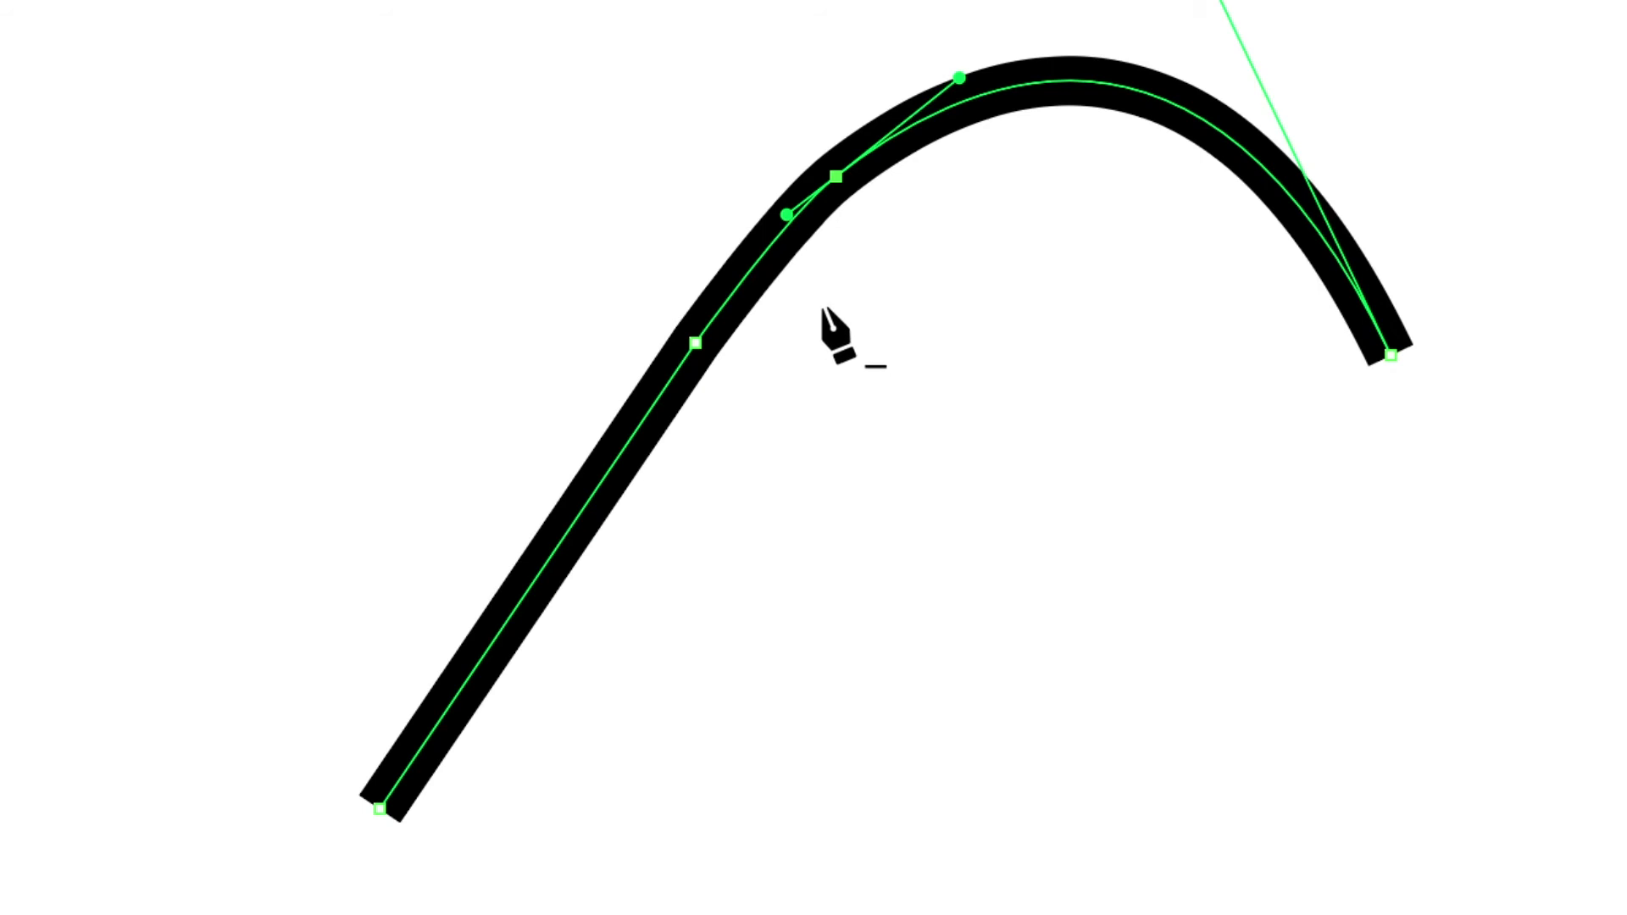
Step: Cut the practice path at two places on its straight segment with the Scissors tool and delete the short piece between the cuts
{"action": "key", "text": "c"}
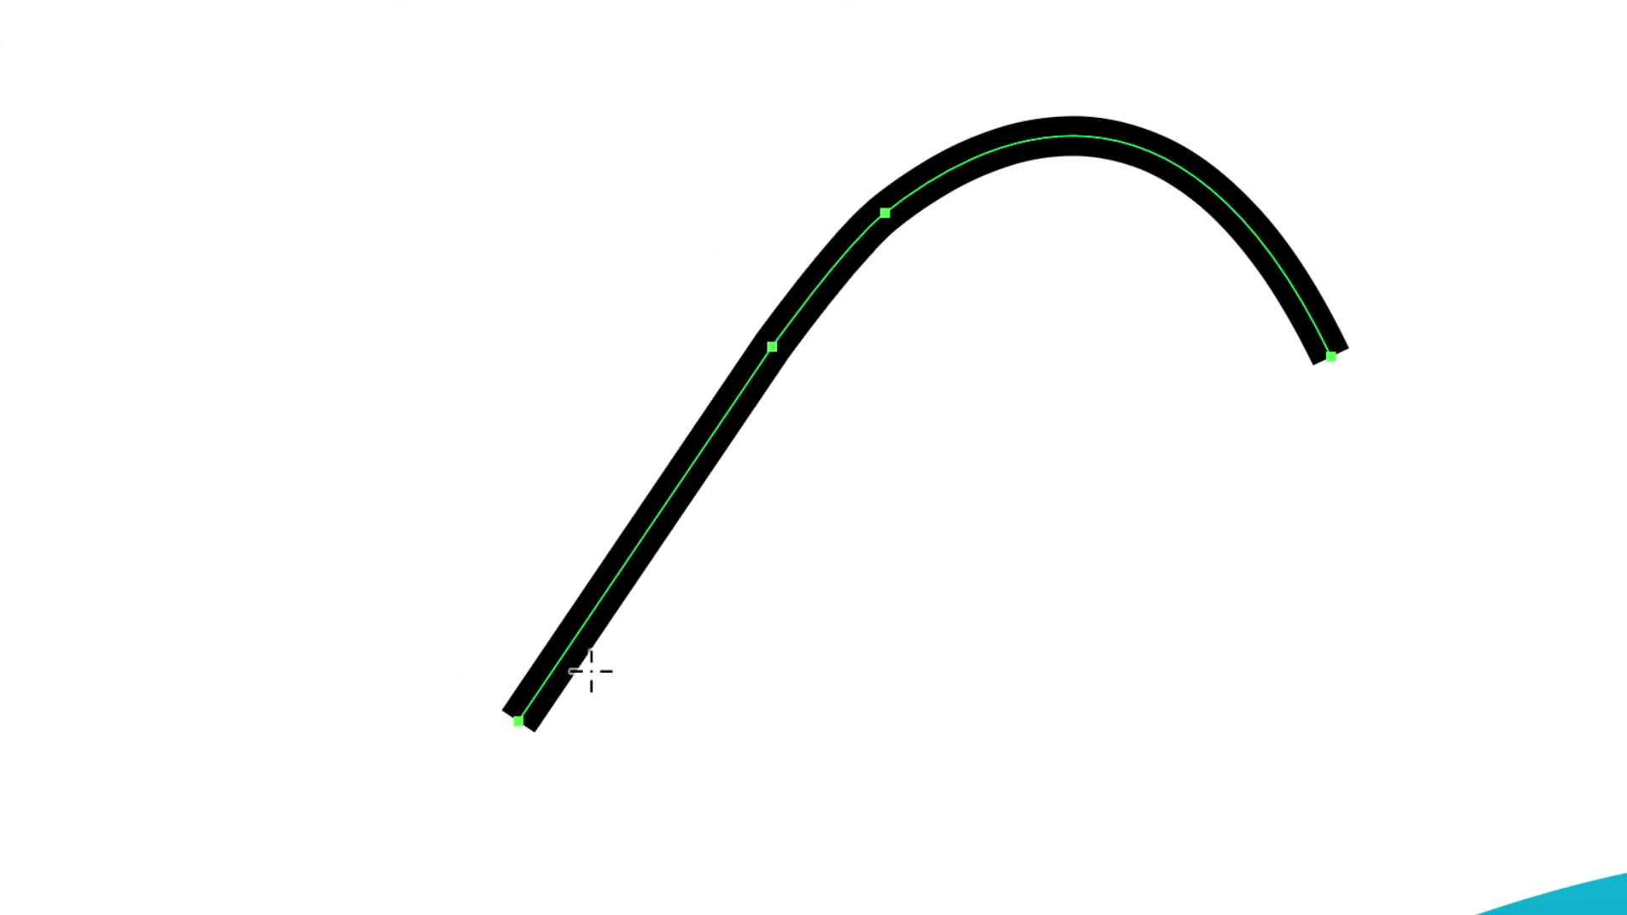
{"action": "left_click", "coordinate": [595, 608]}
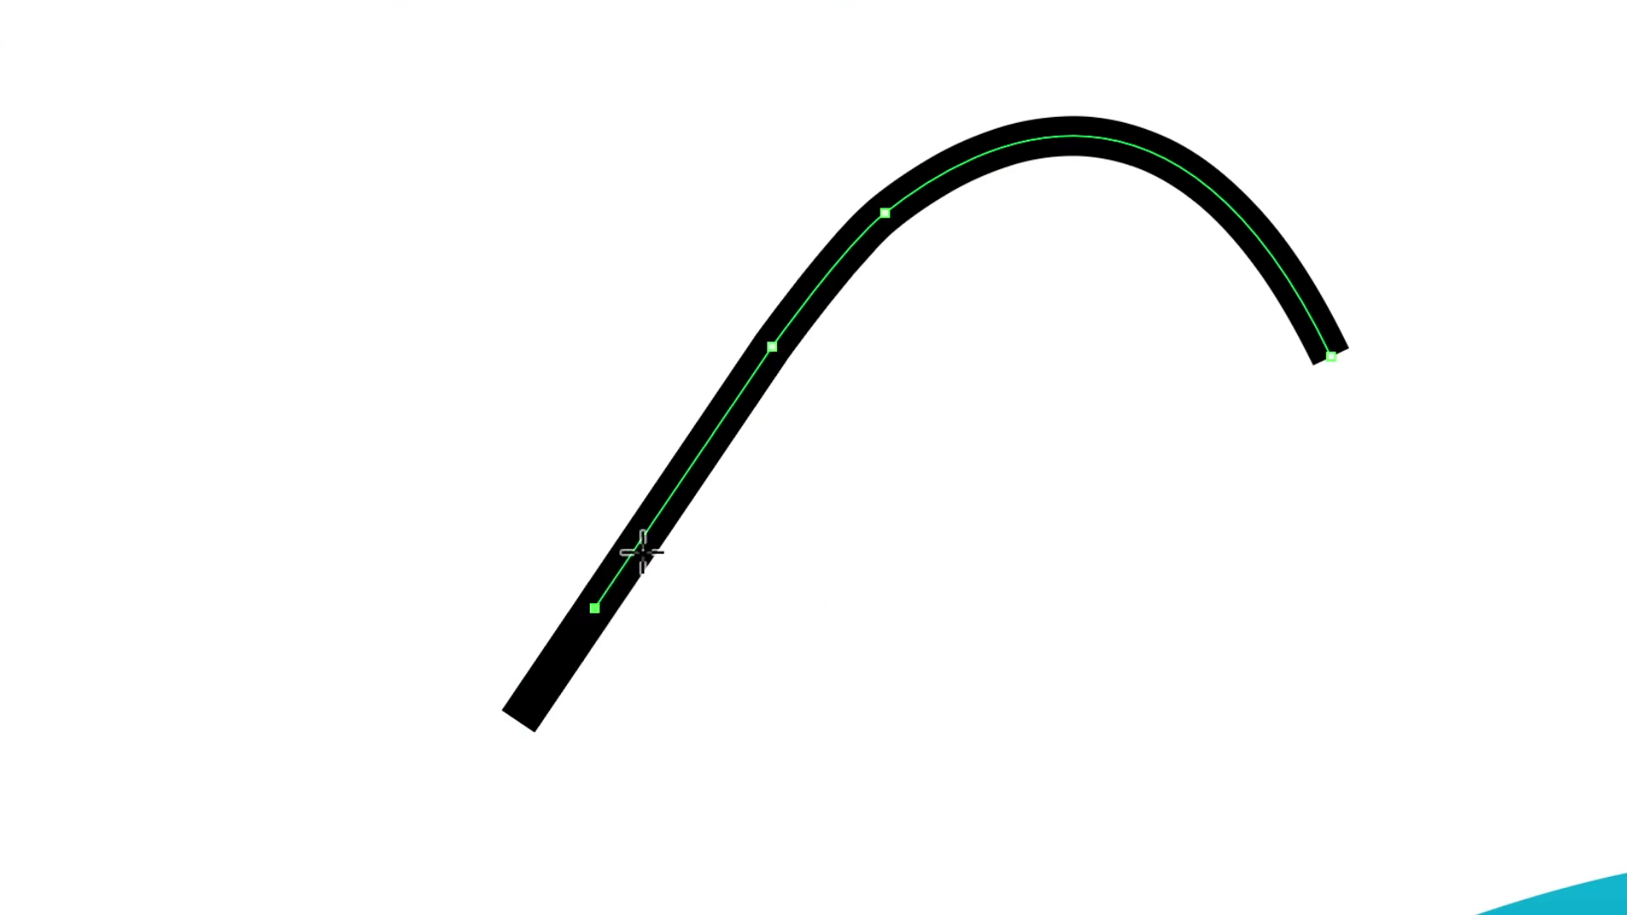
{"action": "left_click", "coordinate": [676, 487]}
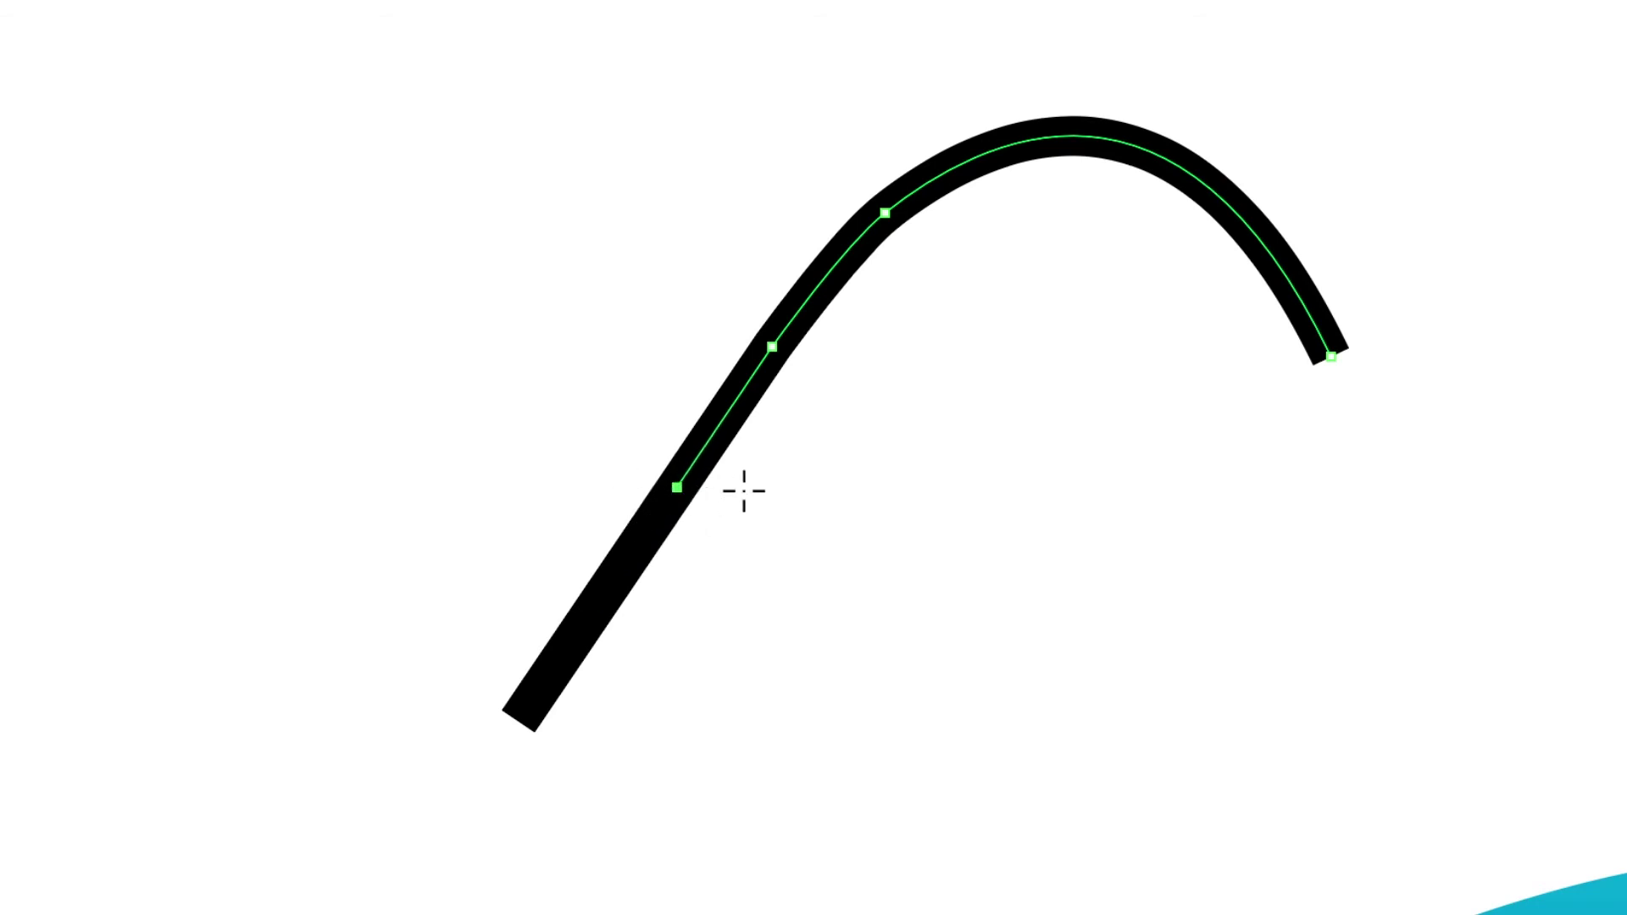
{"action": "key", "text": "a"}
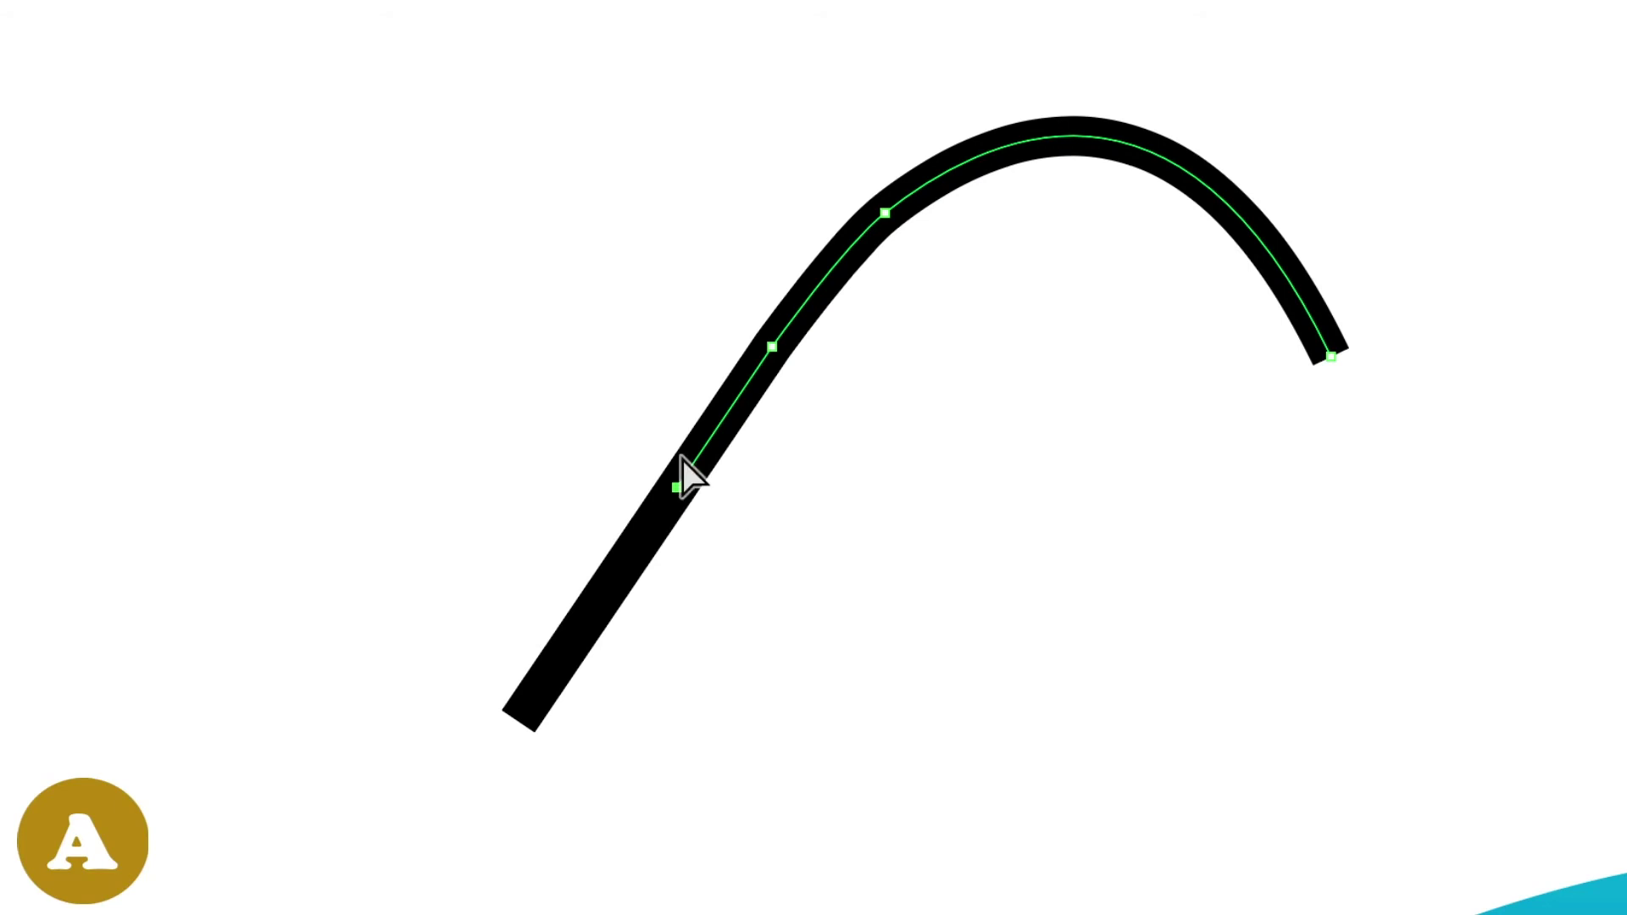
{"action": "left_click", "coordinate": [646, 566]}
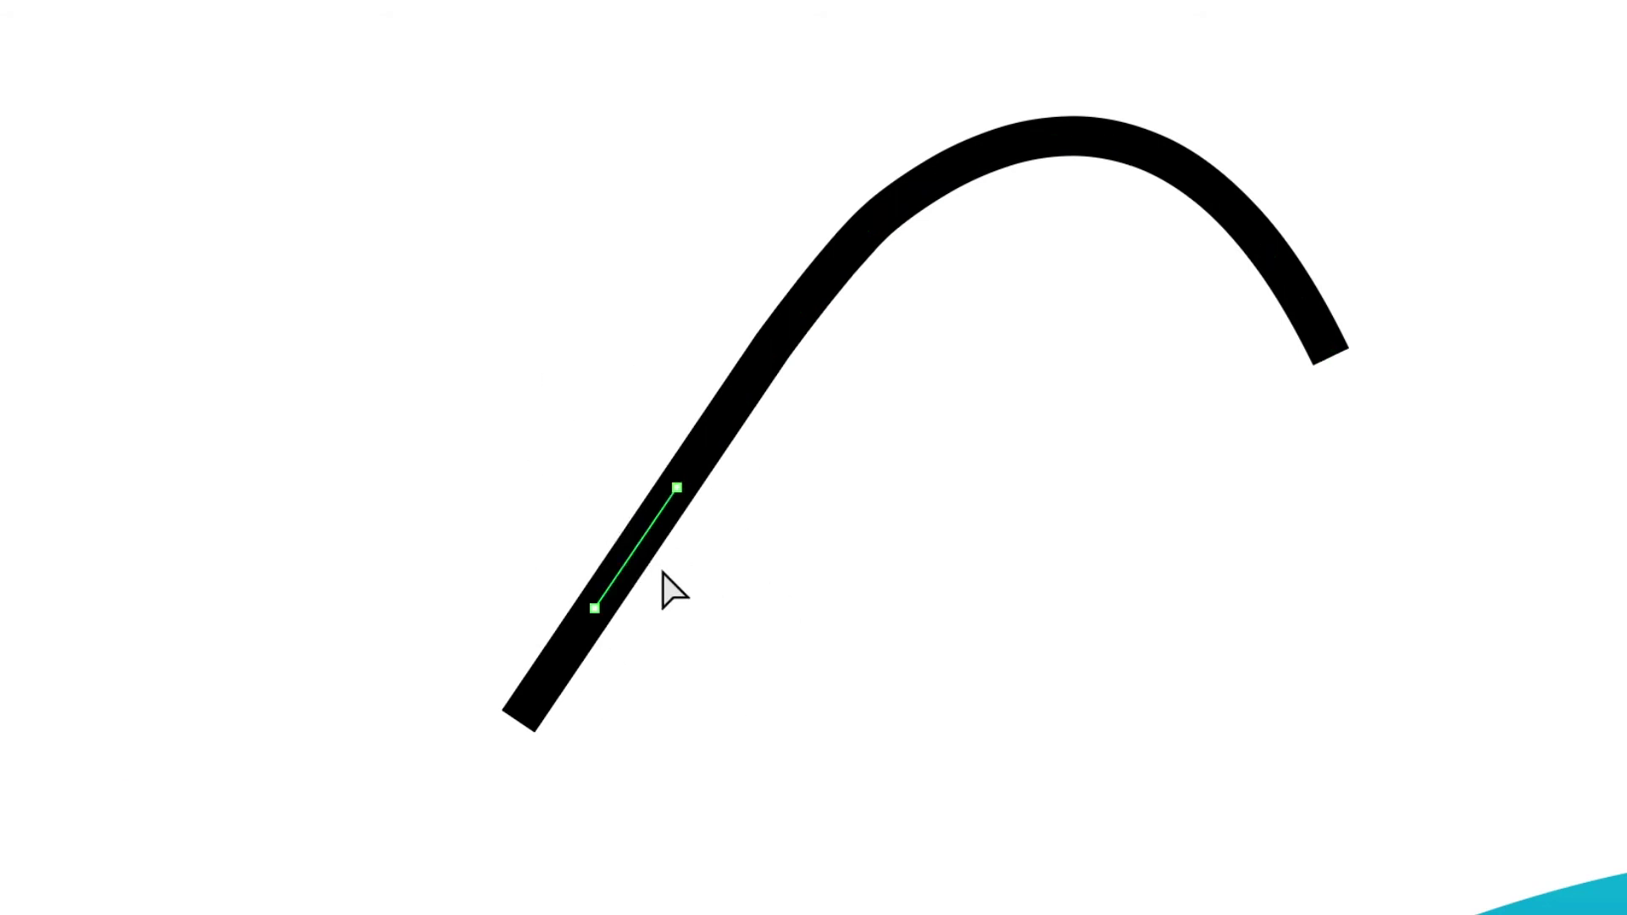
{"action": "key", "text": "Delete"}
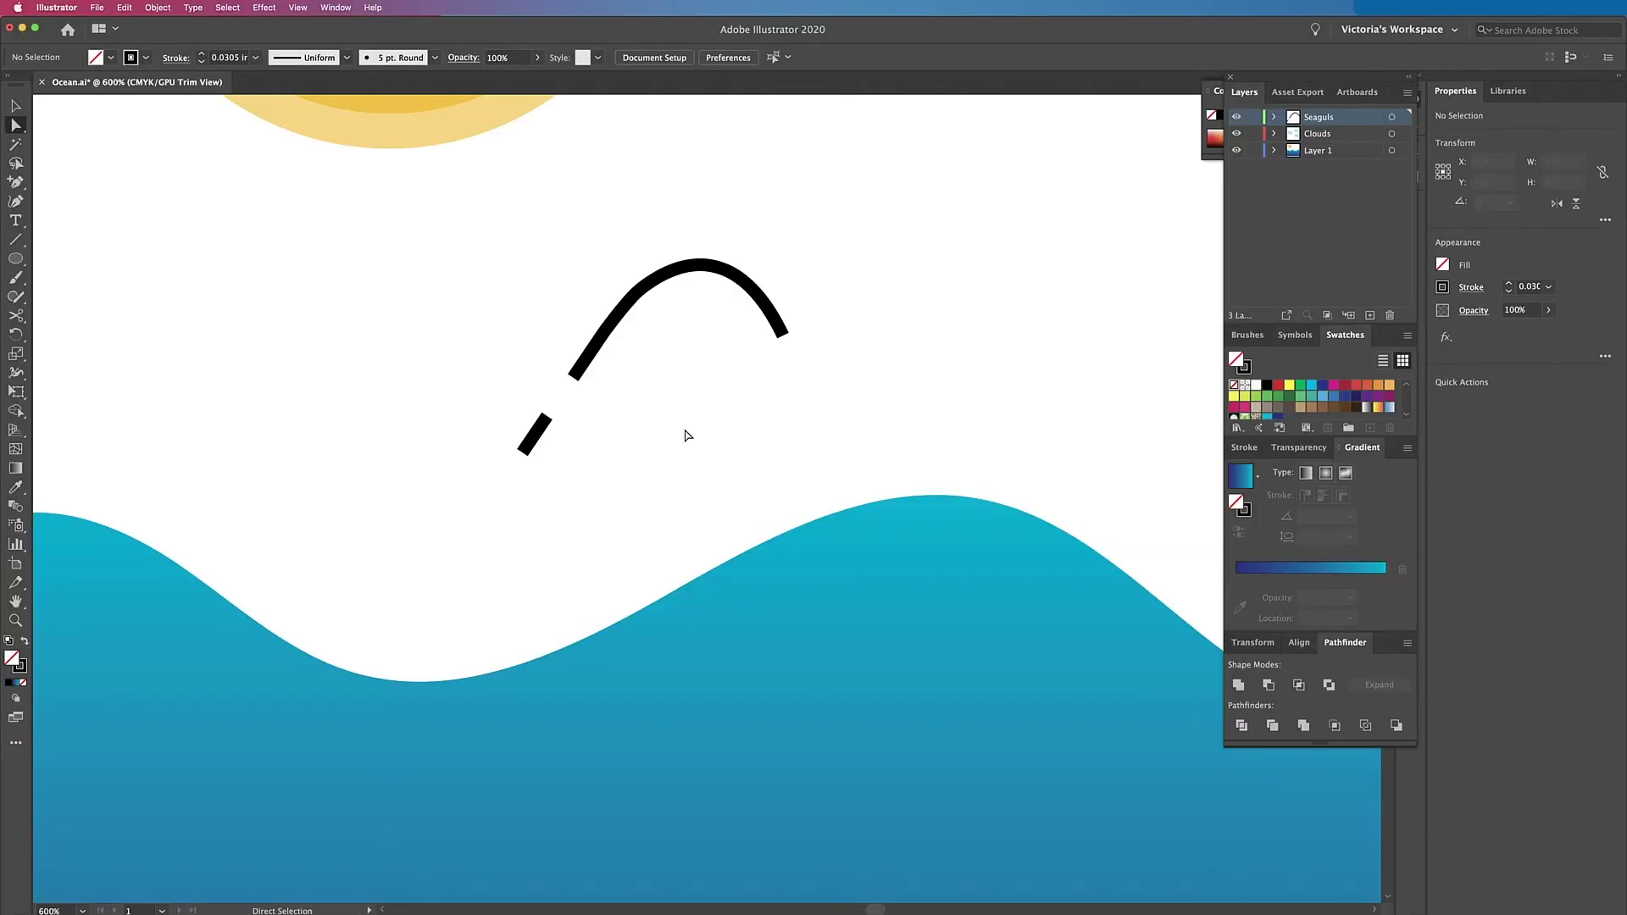
Step: Fit the artboard in the window and delete both remaining pieces of the practice path
{"action": "key", "text": "super+0"}
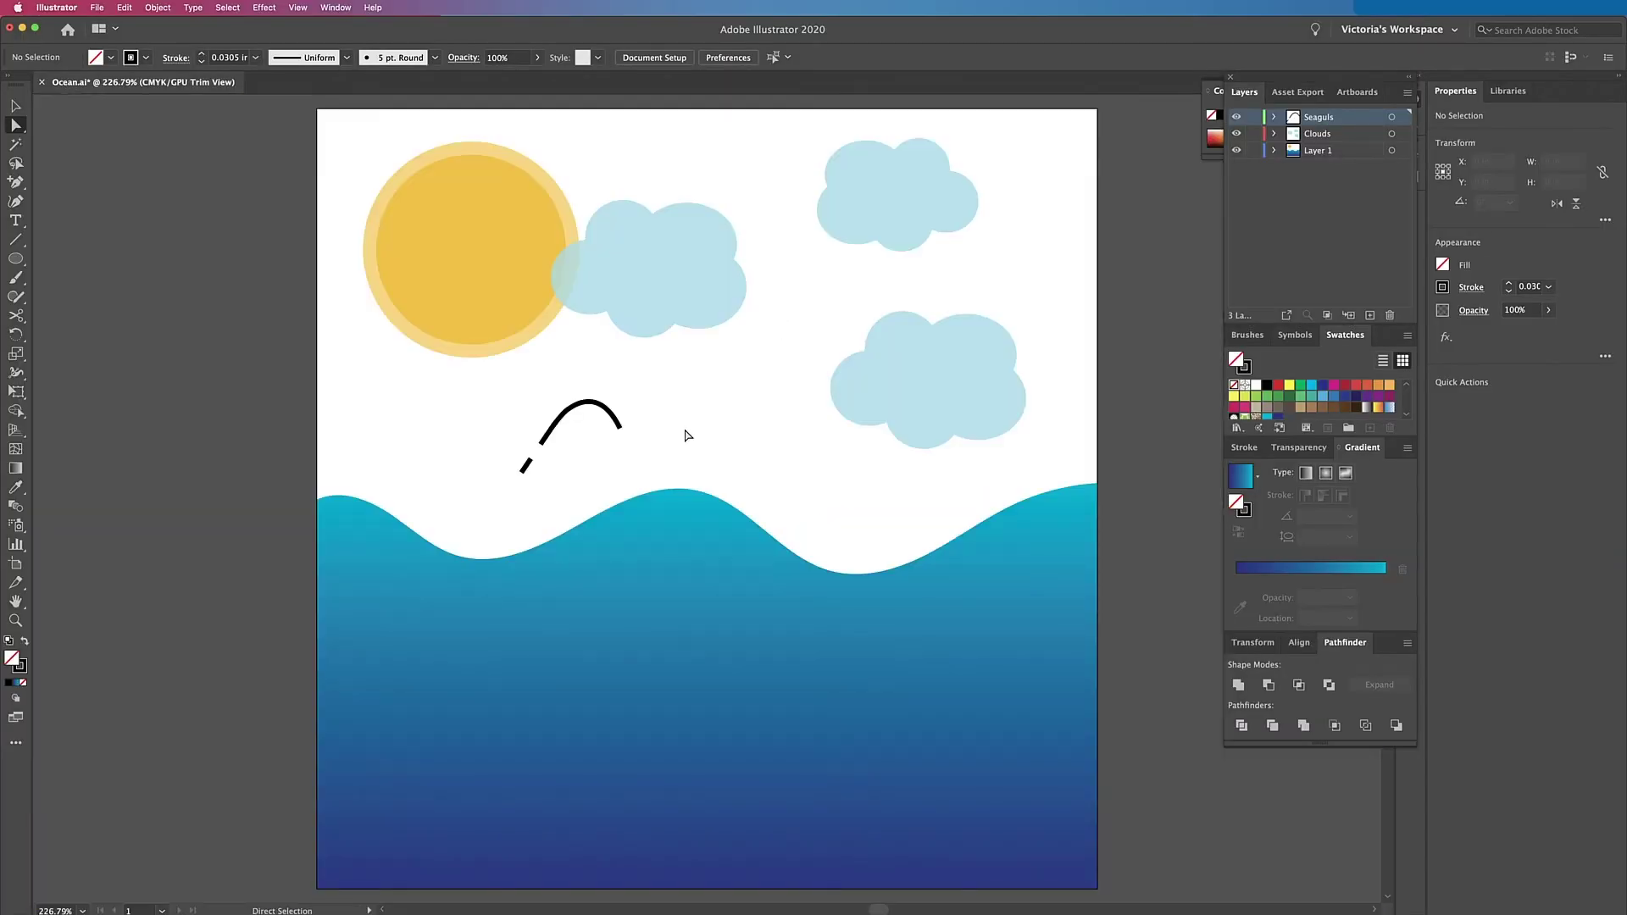
{"action": "key", "text": "v"}
{"action": "left_click_drag", "start_coordinate": [510, 395], "coordinate": [663, 466]}
{"action": "key", "text": "Delete"}
Step: Draw an open two-segment bird outline below the sun with the Pen tool, about 0.42 in wide and 0.22 in high, and deselect it
{"action": "key", "text": "p"}
{"action": "left_click", "coordinate": [510, 423]}
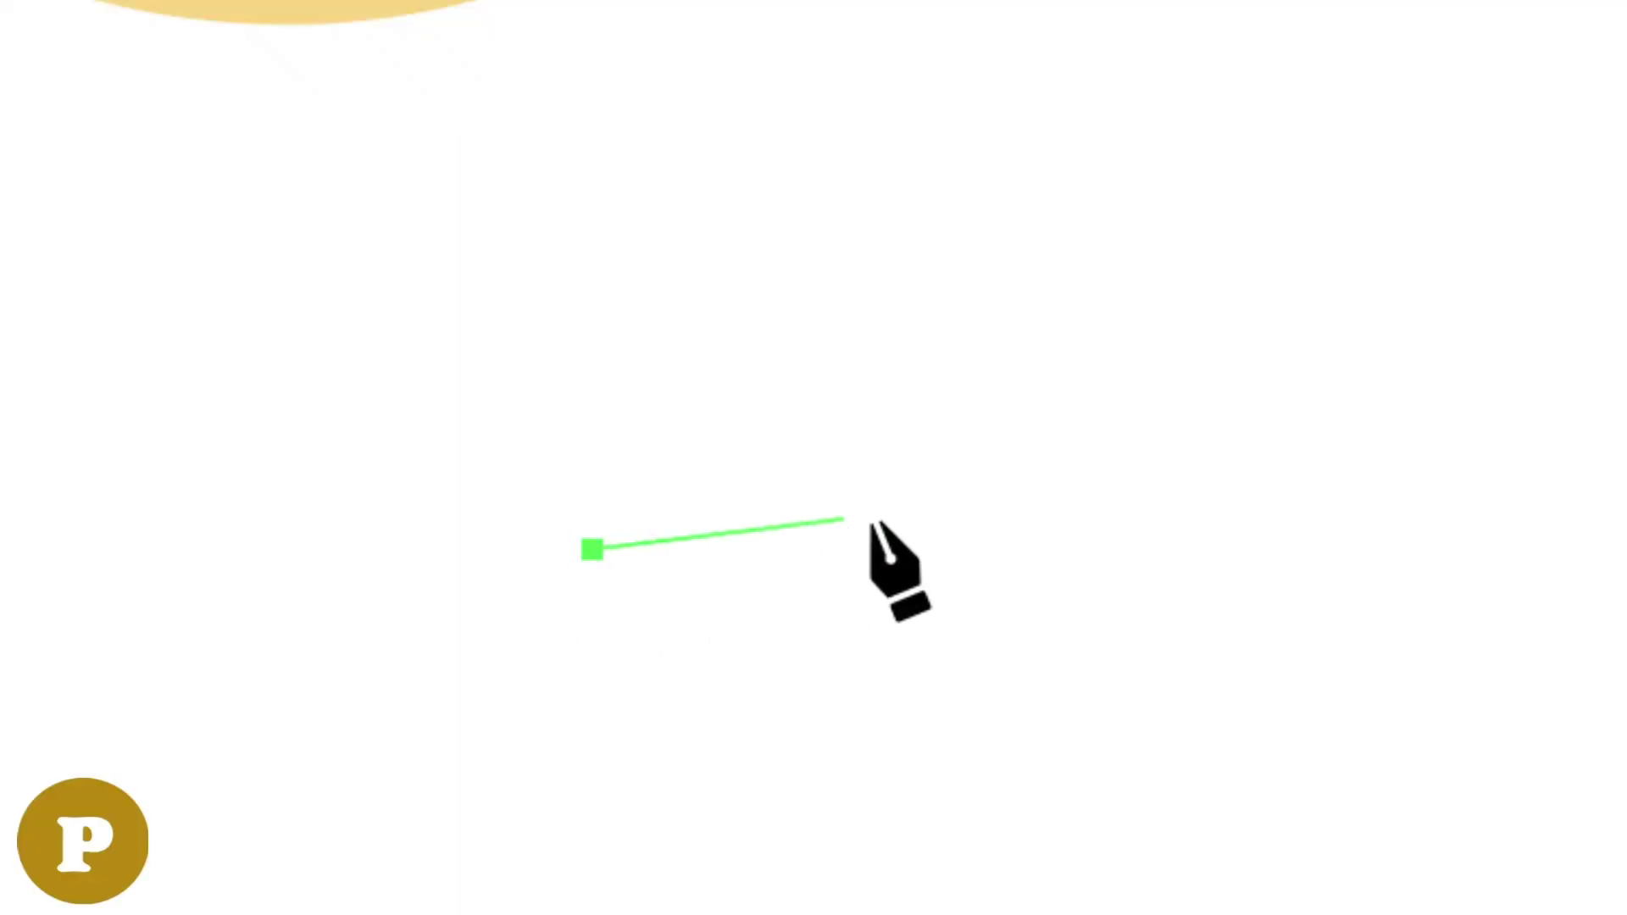
{"action": "left_click", "coordinate": [907, 523]}
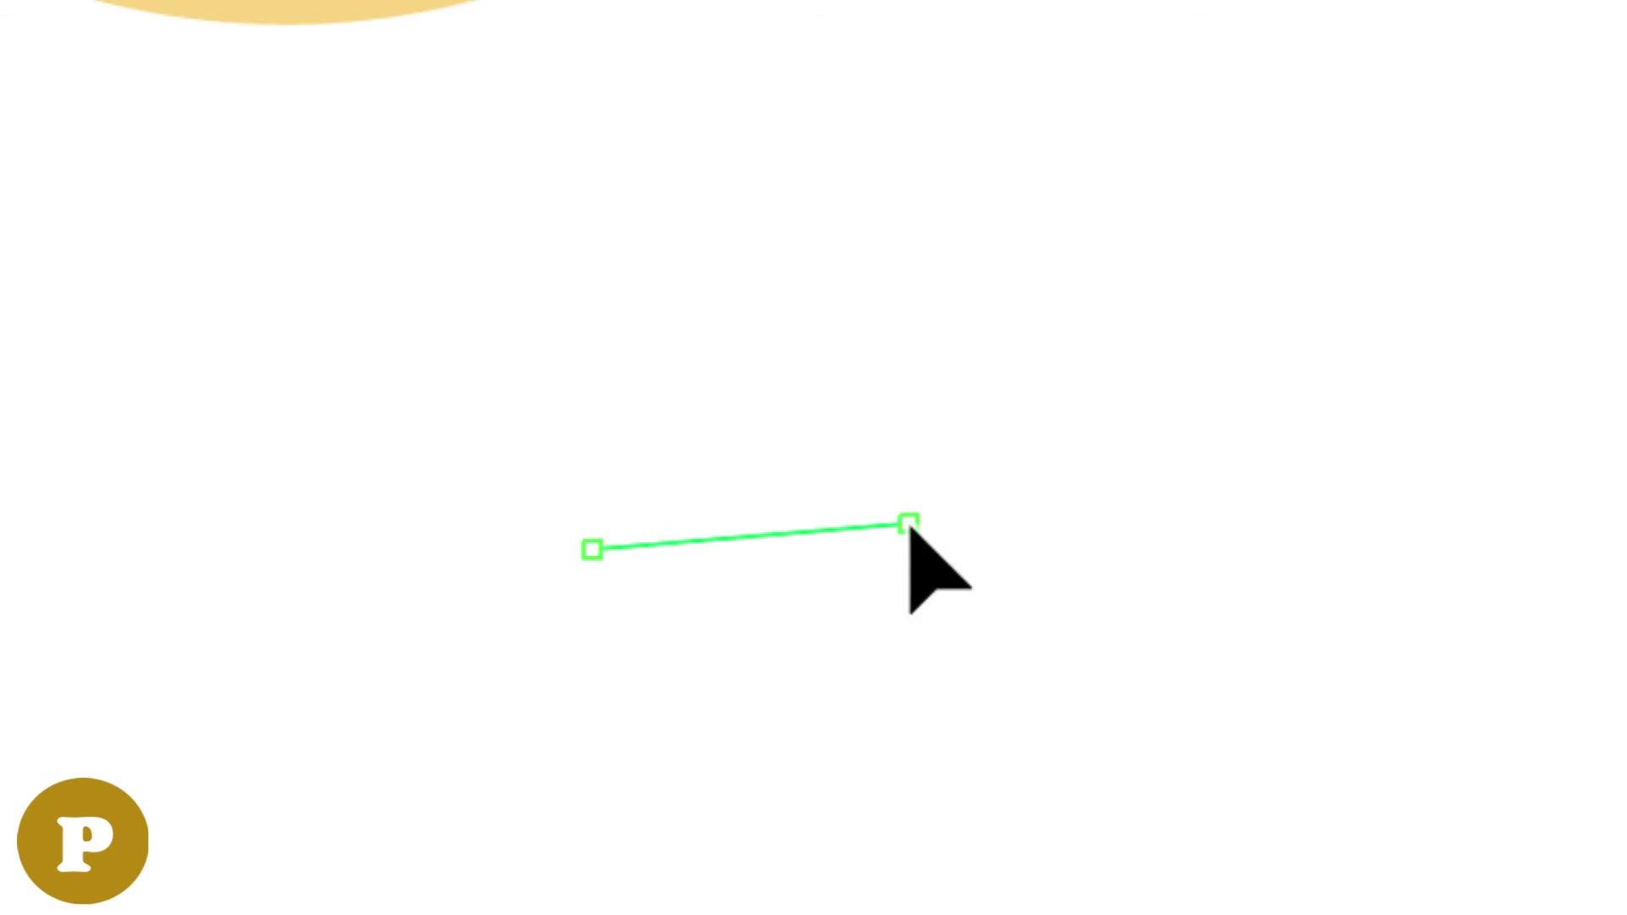
{"action": "left_click", "coordinate": [1035, 305]}
{"action": "left_click", "coordinate": [915, 572], "text": "ctrl"}
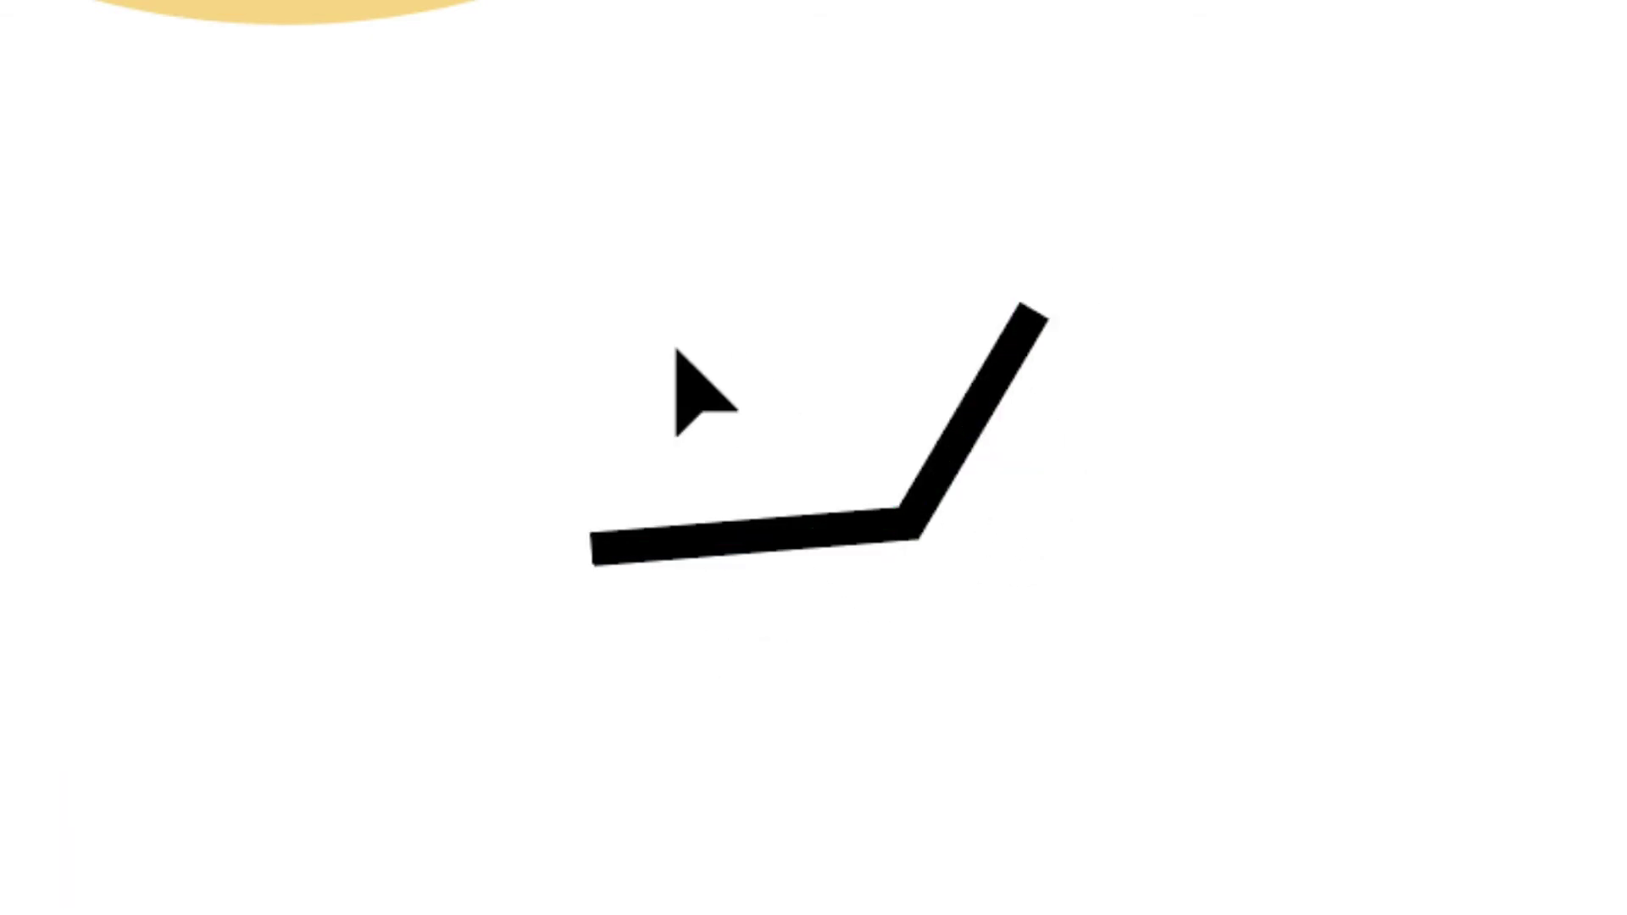
Step: Bend both straight segments of the bird outline into upward-arched wings with the Curvature tool
{"action": "left_click_drag", "start_coordinate": [467, 238], "coordinate": [1440, 796]}
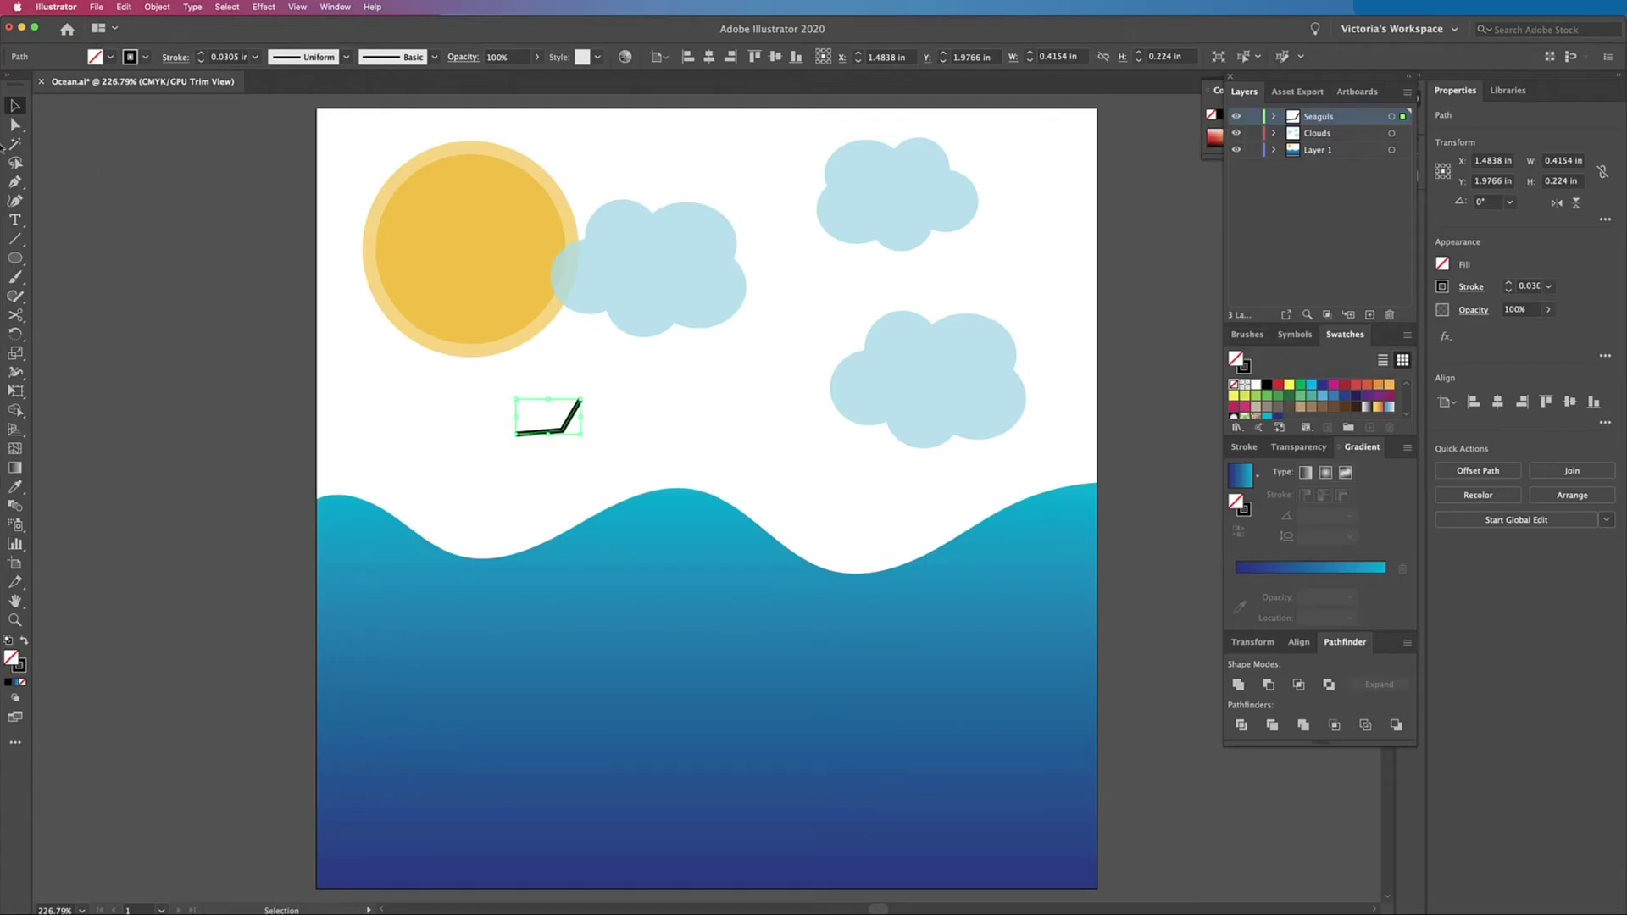
{"action": "left_click", "coordinate": [16, 201]}
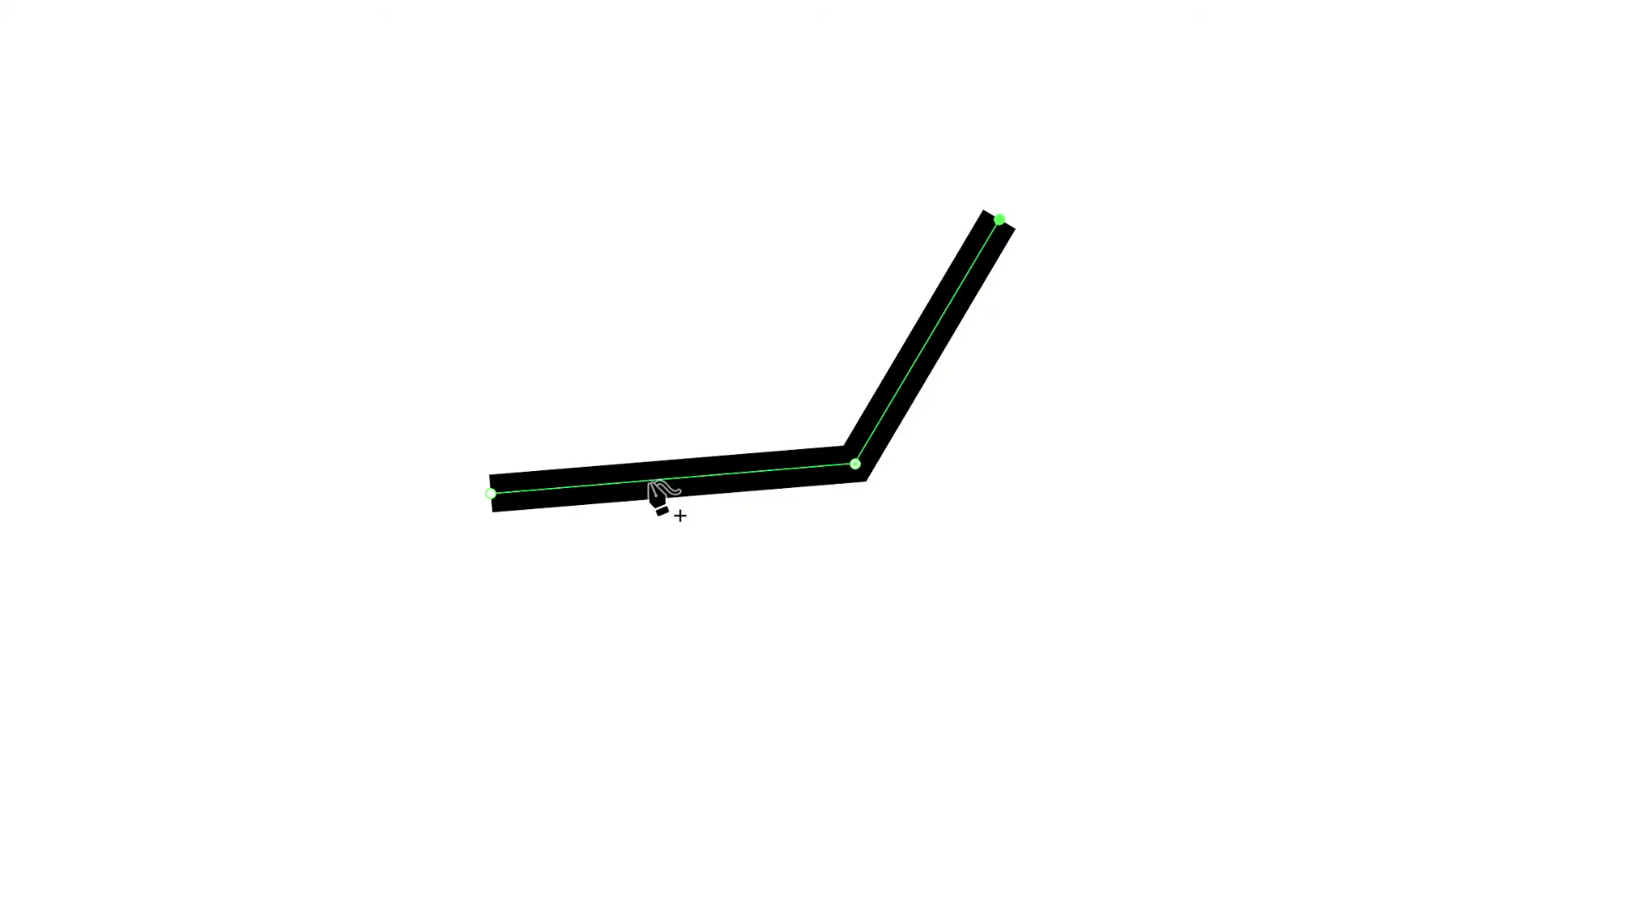
{"action": "left_click_drag", "start_coordinate": [651, 483], "coordinate": [649, 437]}
{"action": "left_click_drag", "start_coordinate": [930, 341], "coordinate": [896, 312]}
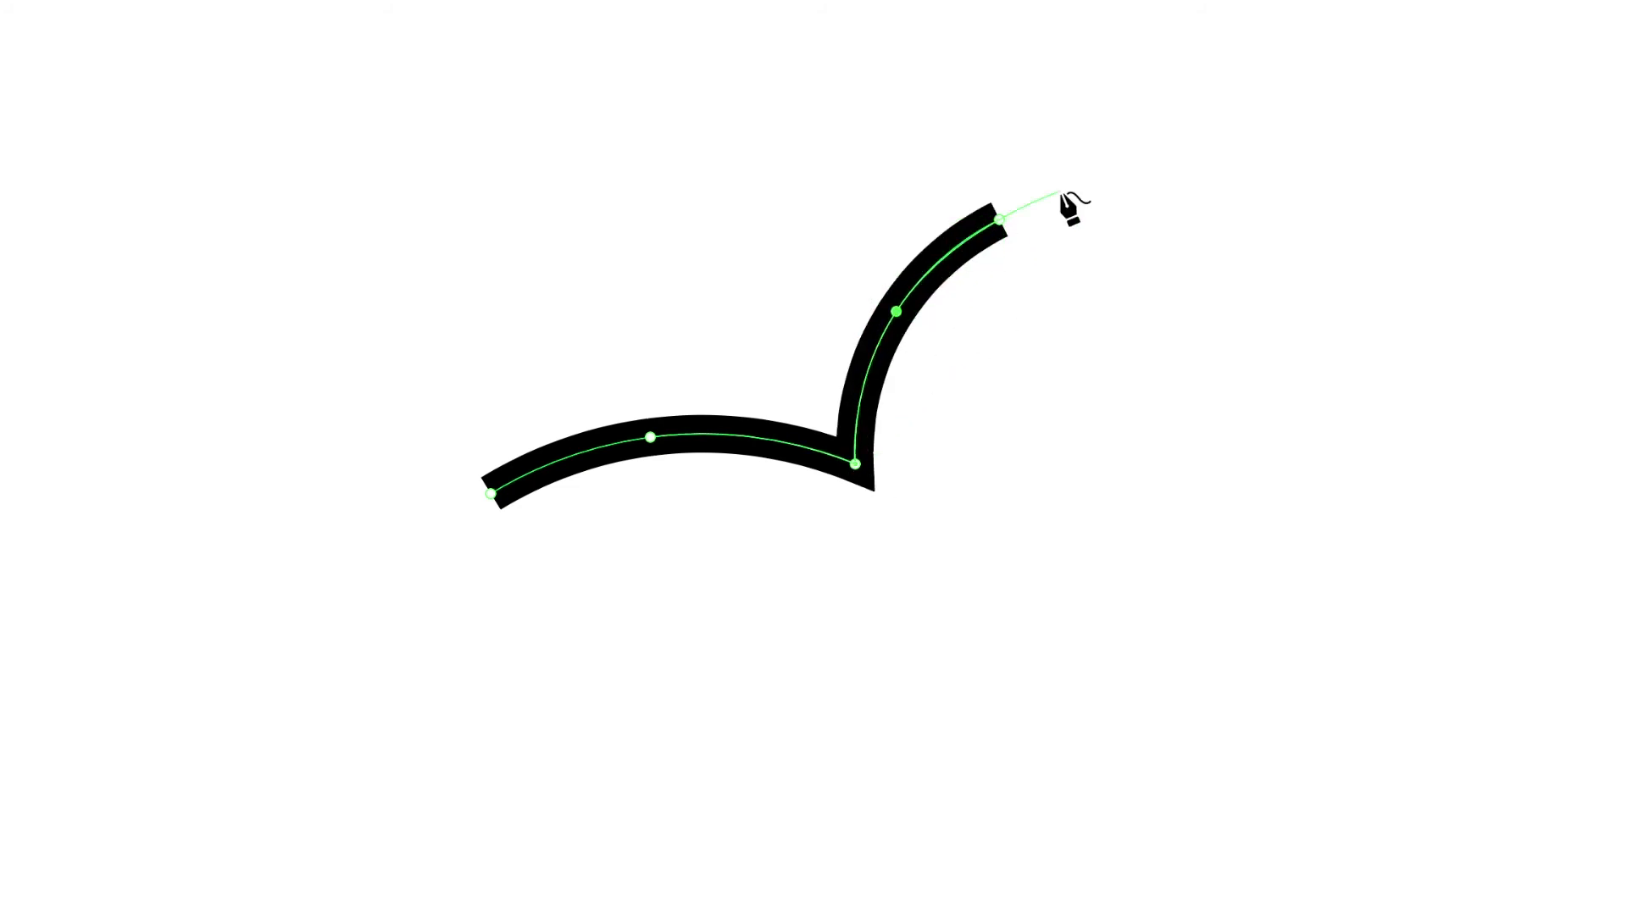
Step: Extend the seagull's right wing by moving its end anchor point slightly up and outward, and deselect the path
{"action": "key", "text": "a"}
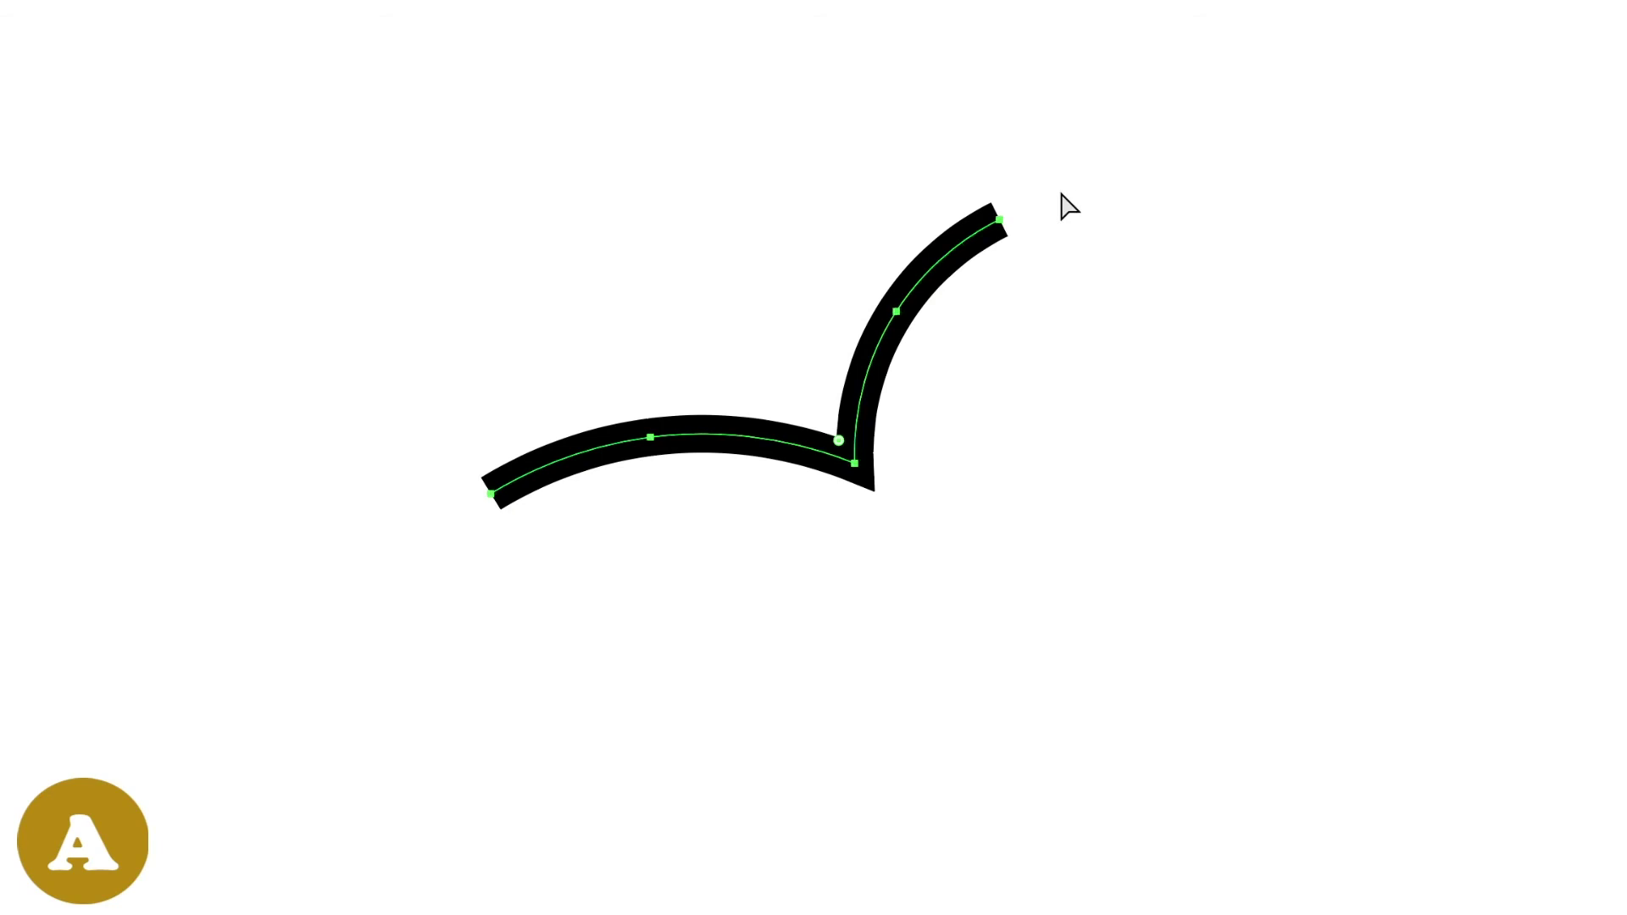
{"action": "left_click", "coordinate": [1000, 219]}
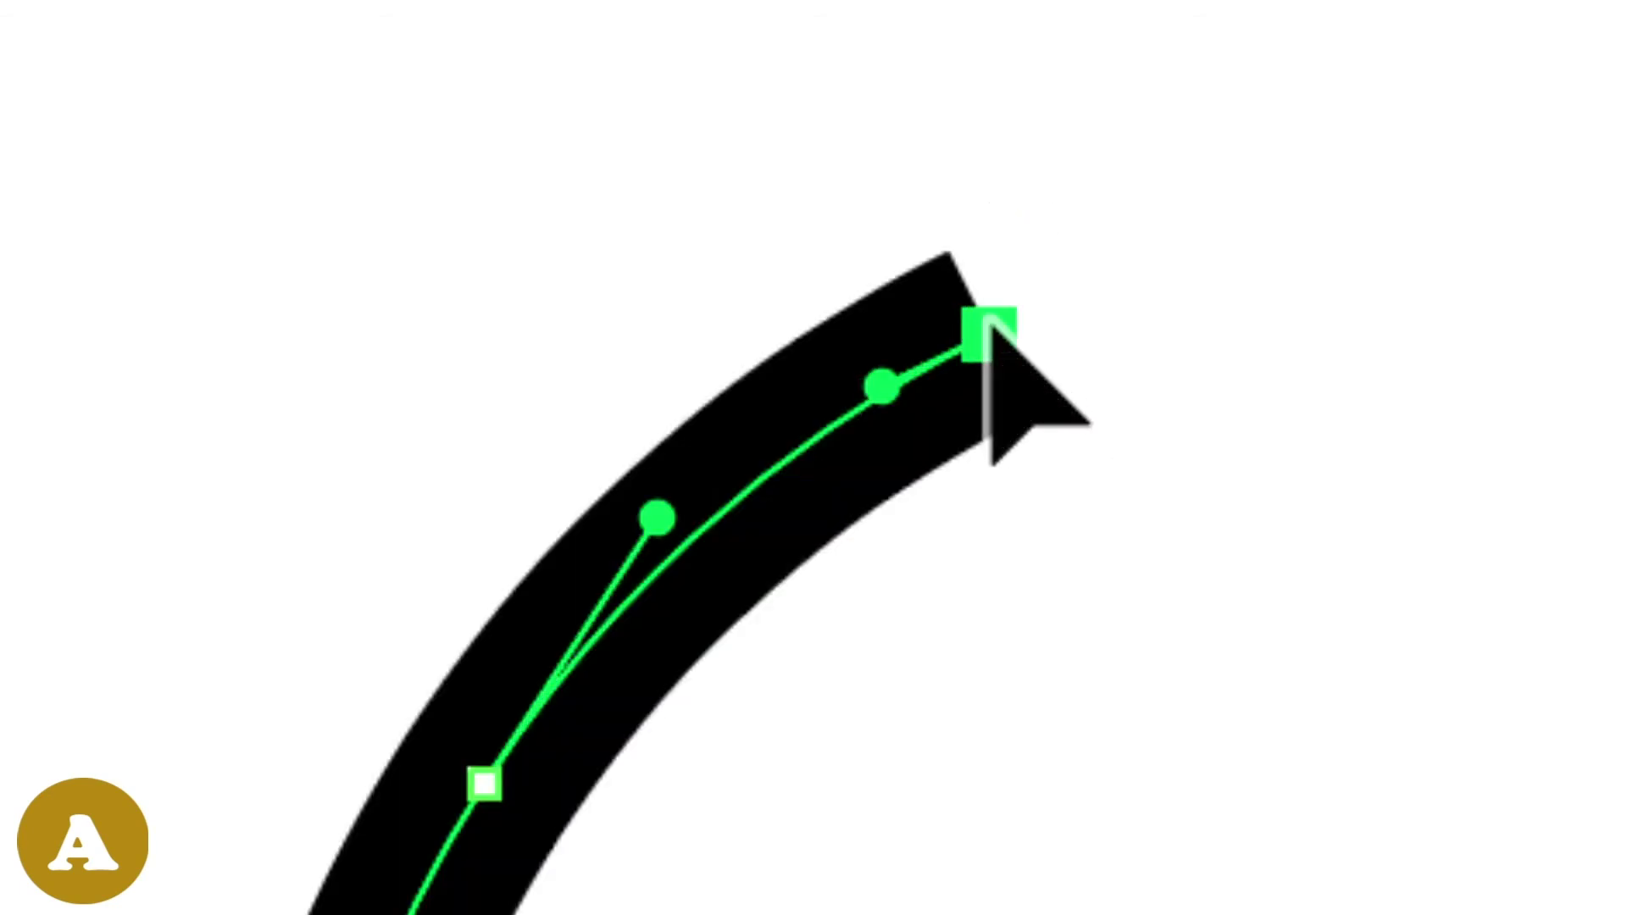
{"action": "left_click_drag", "start_coordinate": [992, 333], "coordinate": [1072, 279]}
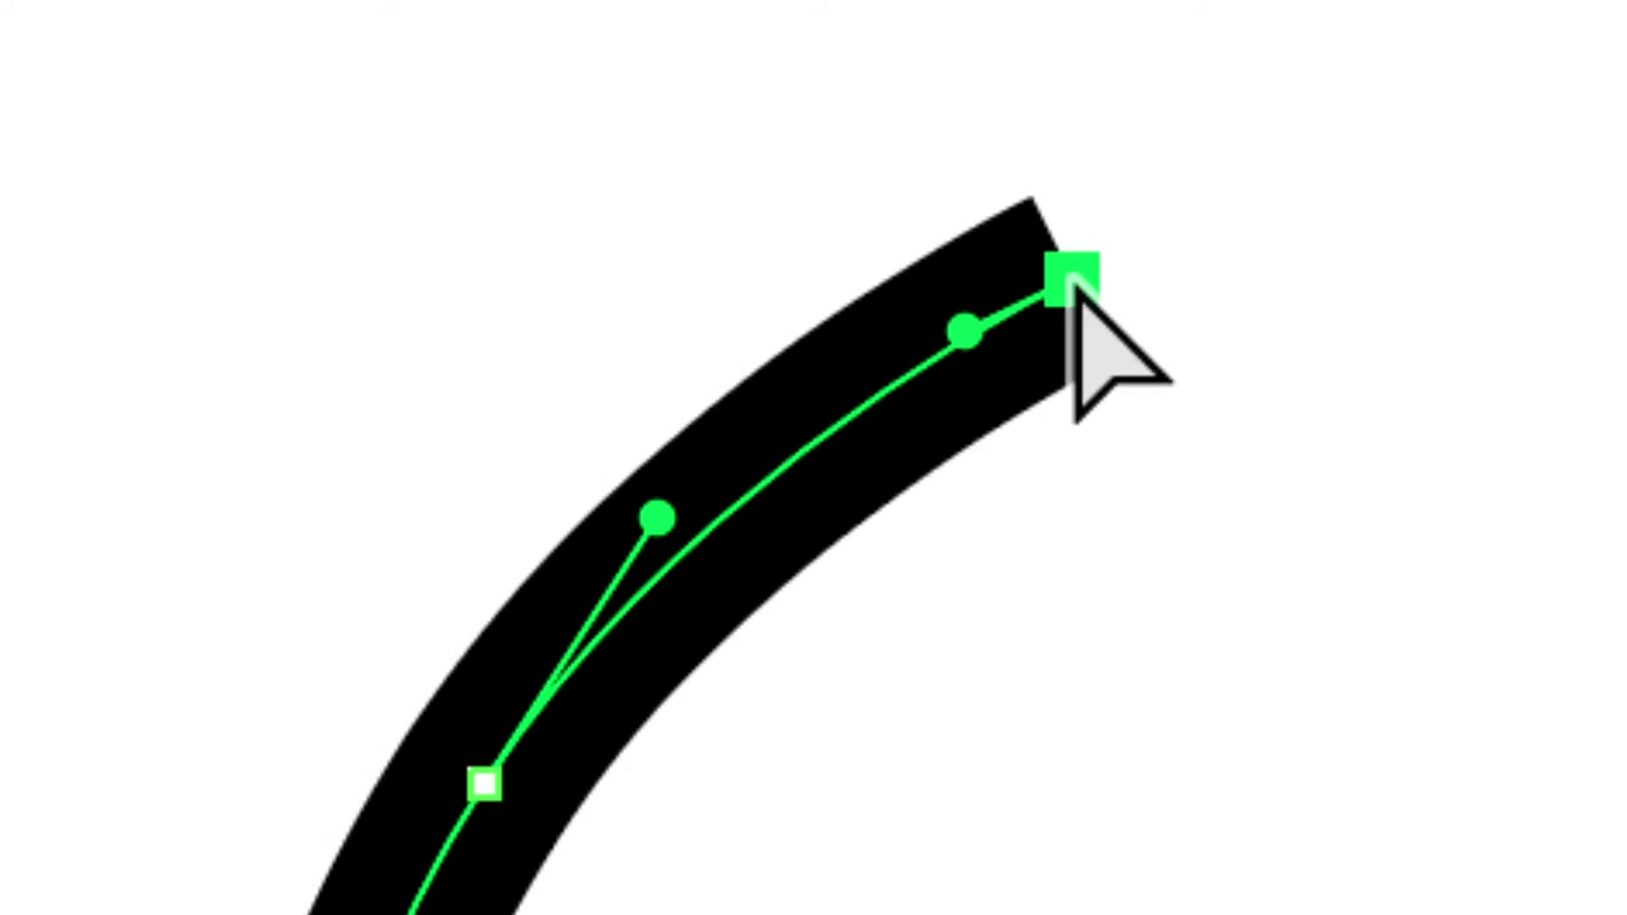
{"action": "left_click_drag", "start_coordinate": [1072, 279], "coordinate": [1101, 267]}
{"action": "key", "text": "super+shift+a"}
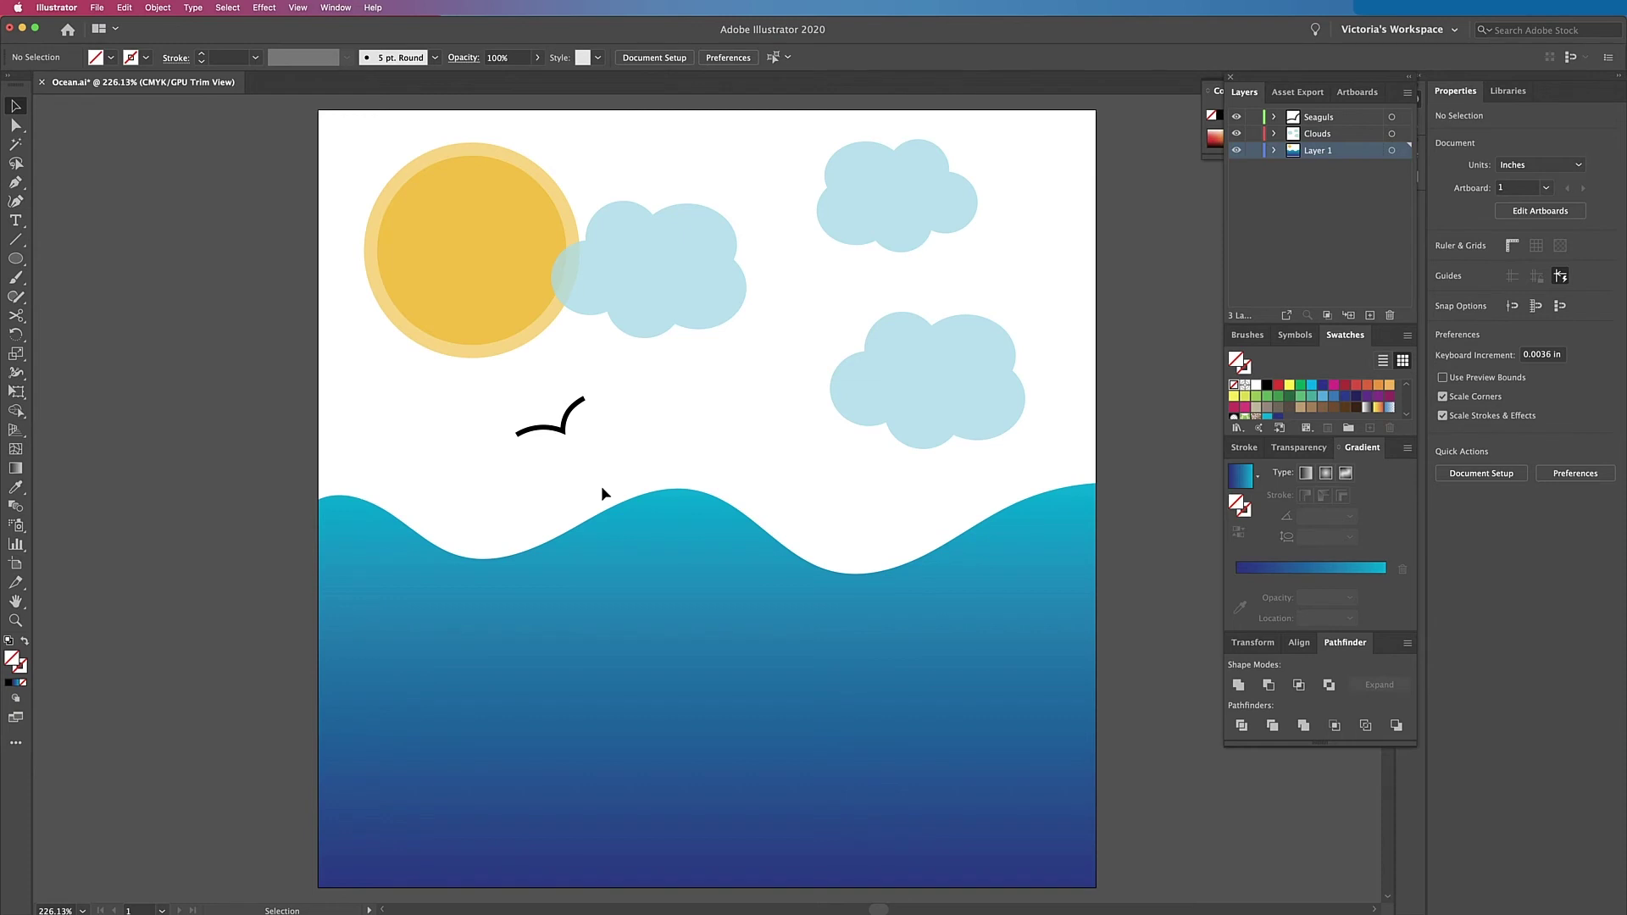
Step: Copy and paste the seagull, place the copy below the cloud beside the sun, and rotate it clockwise about 51°
{"action": "key", "text": "a"}
{"action": "left_click", "coordinate": [564, 424]}
{"action": "key", "text": "super+c"}
{"action": "key", "text": "super+v"}
{"action": "left_click_drag", "start_coordinate": [725, 514], "coordinate": [730, 407]}
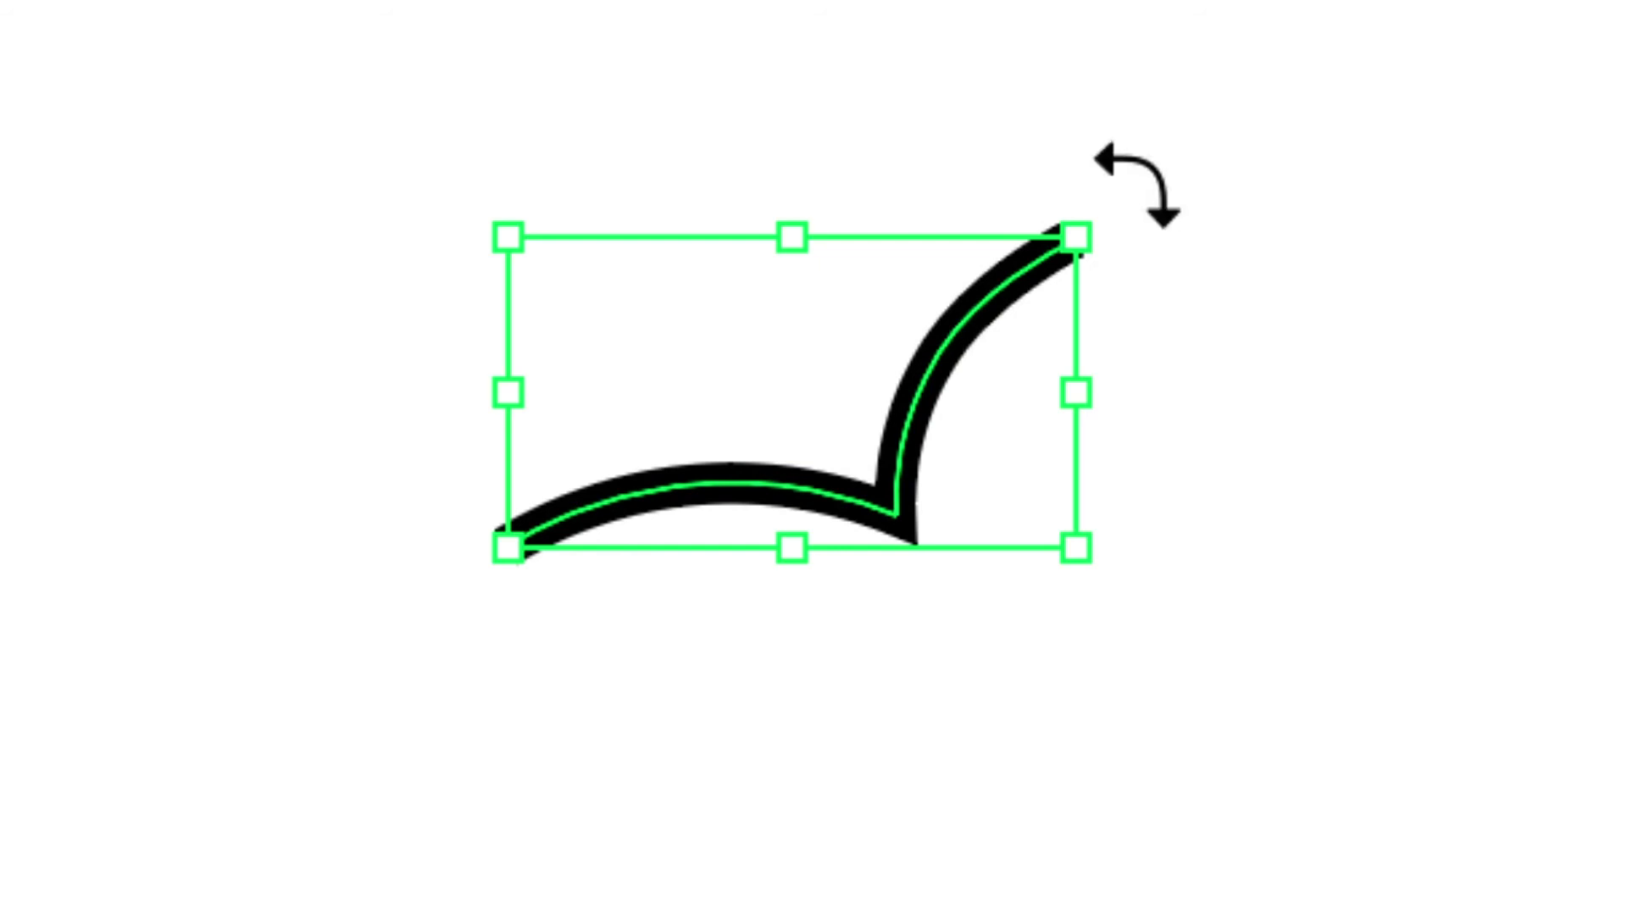
{"action": "left_click_drag", "start_coordinate": [1135, 185], "coordinate": [1169, 525]}
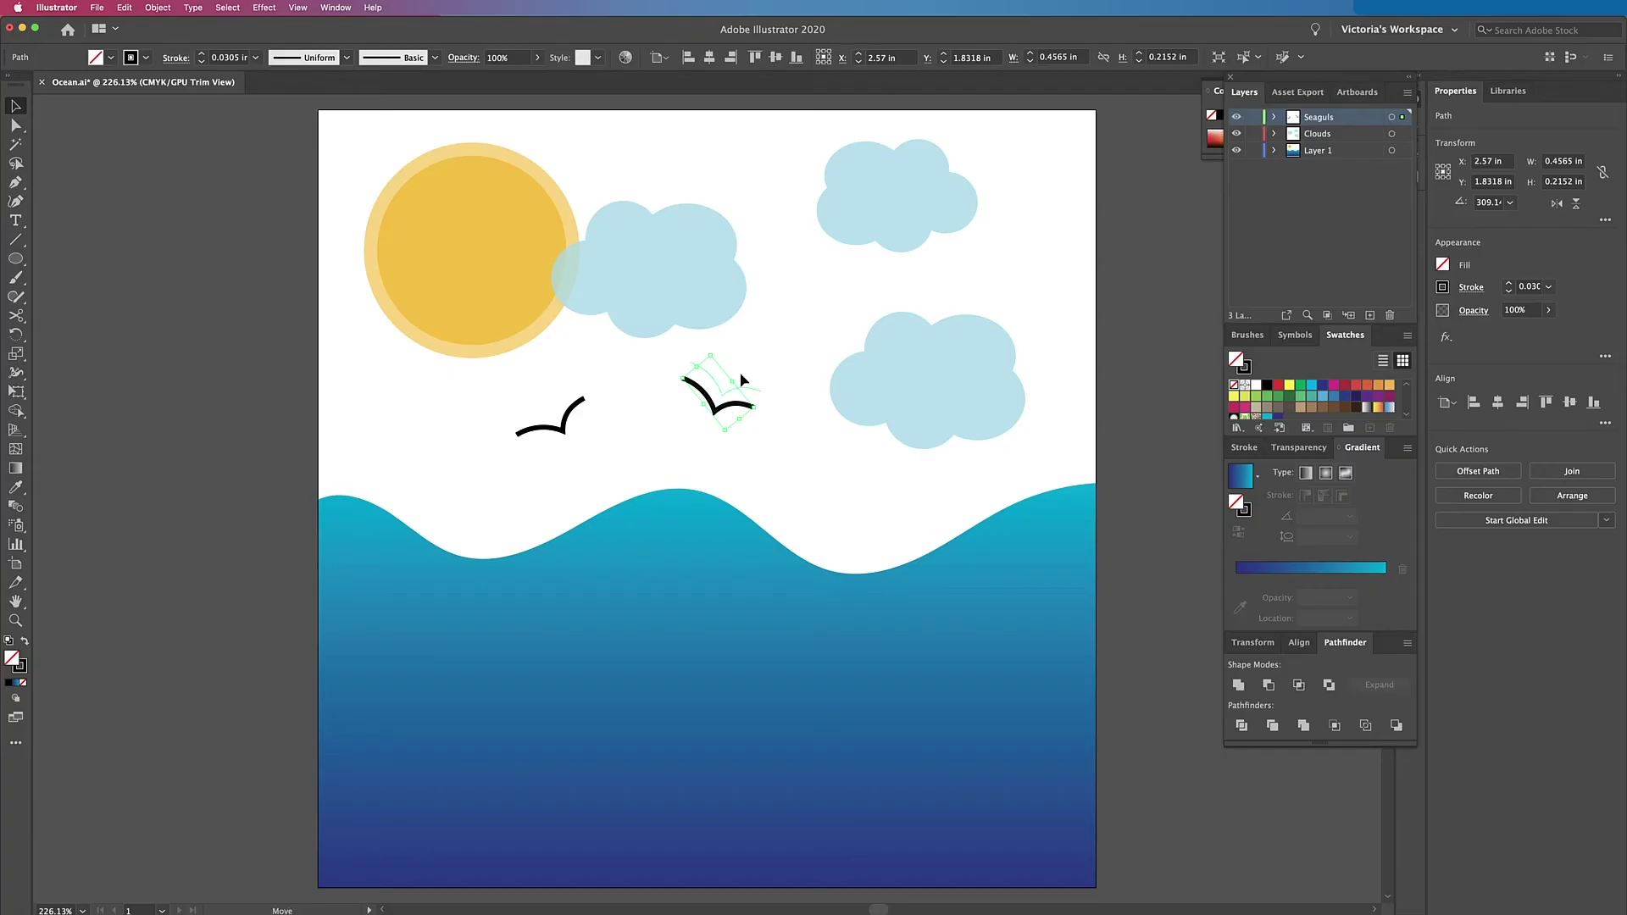
Step: Move the rotated seagull into the gap between the clouds and the original seagull onto the sun's lower-right edge
{"action": "left_click_drag", "start_coordinate": [759, 335], "coordinate": [759, 335]}
{"action": "left_click", "coordinate": [544, 427]}
{"action": "left_click_drag", "start_coordinate": [562, 432], "coordinate": [511, 359]}
Step: Duplicate the rotated seagull, turn the copy so its right wing points up, and place it above the wave's middle crest
{"action": "left_click_drag", "start_coordinate": [779, 337], "coordinate": [833, 539]}
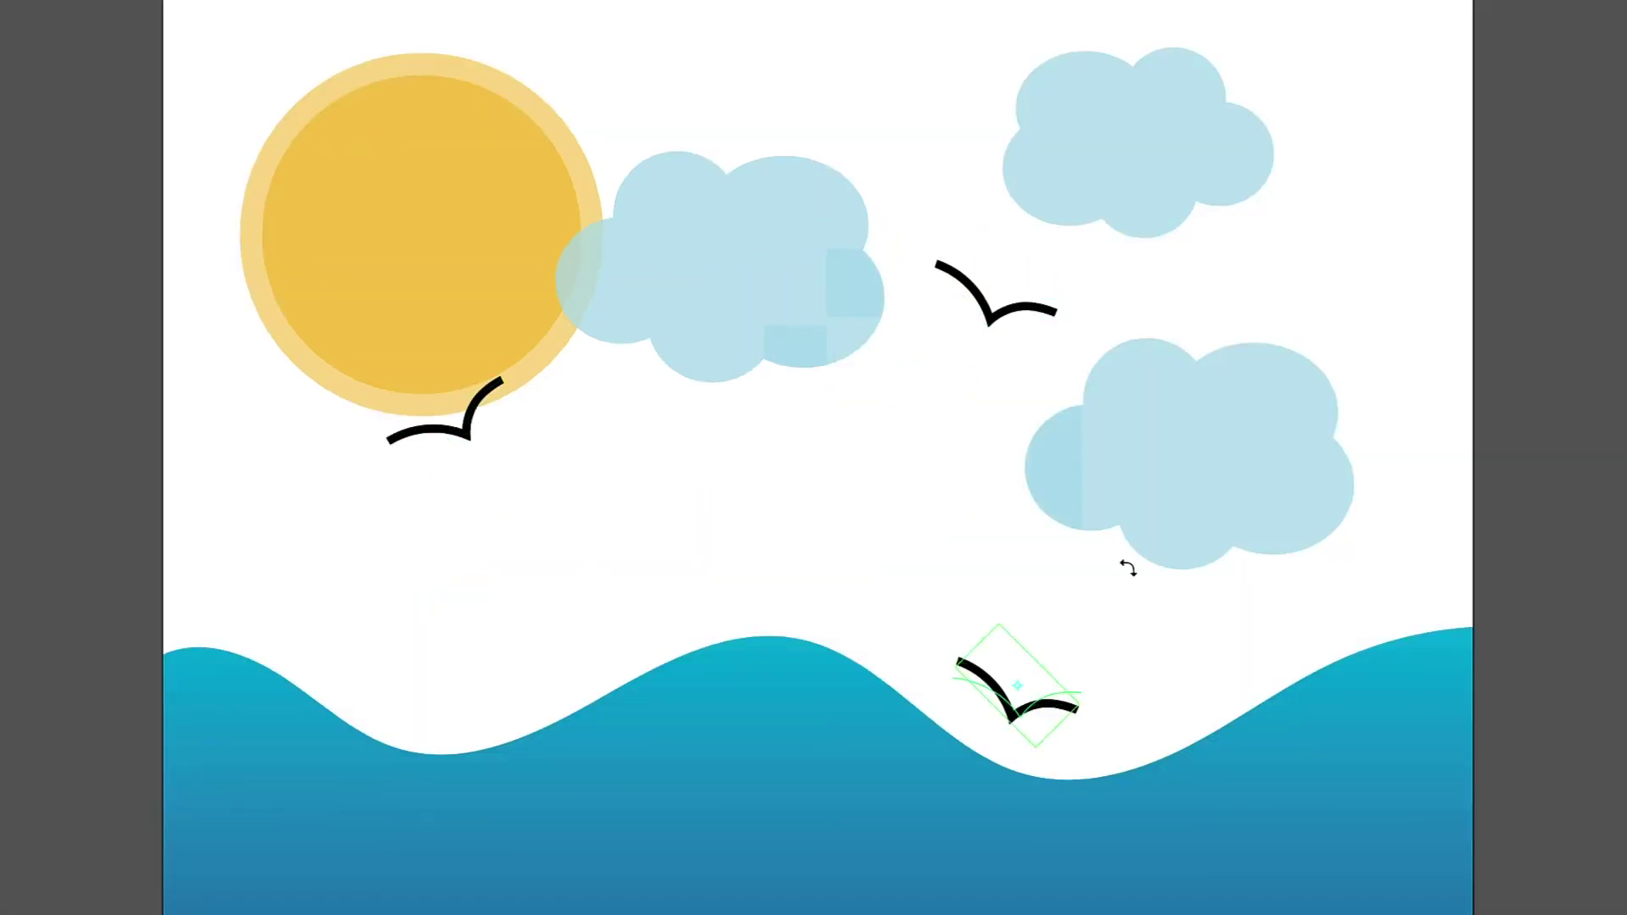
{"action": "left_click_drag", "start_coordinate": [1127, 567], "coordinate": [1126, 566]}
{"action": "left_click_drag", "start_coordinate": [1016, 688], "coordinate": [926, 563]}
{"action": "left_click", "coordinate": [1281, 612]}
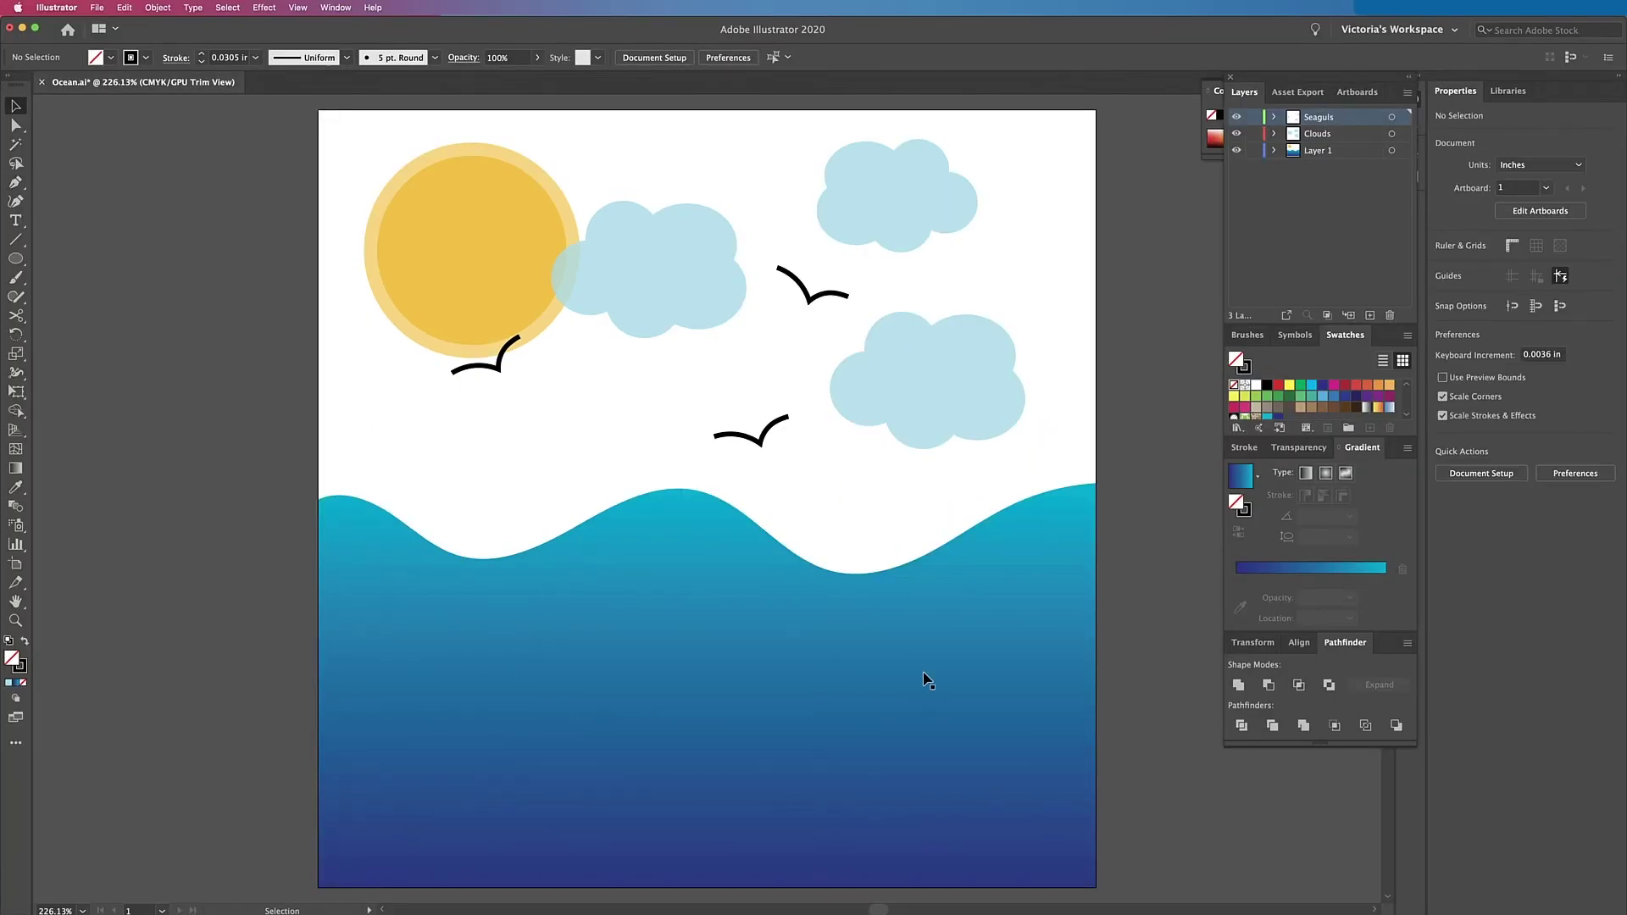
Step: Draw a tall closed seaweed blade with the Pen tool, green stroke and no fill, closing its base below the artboard
{"action": "key", "text": "p"}
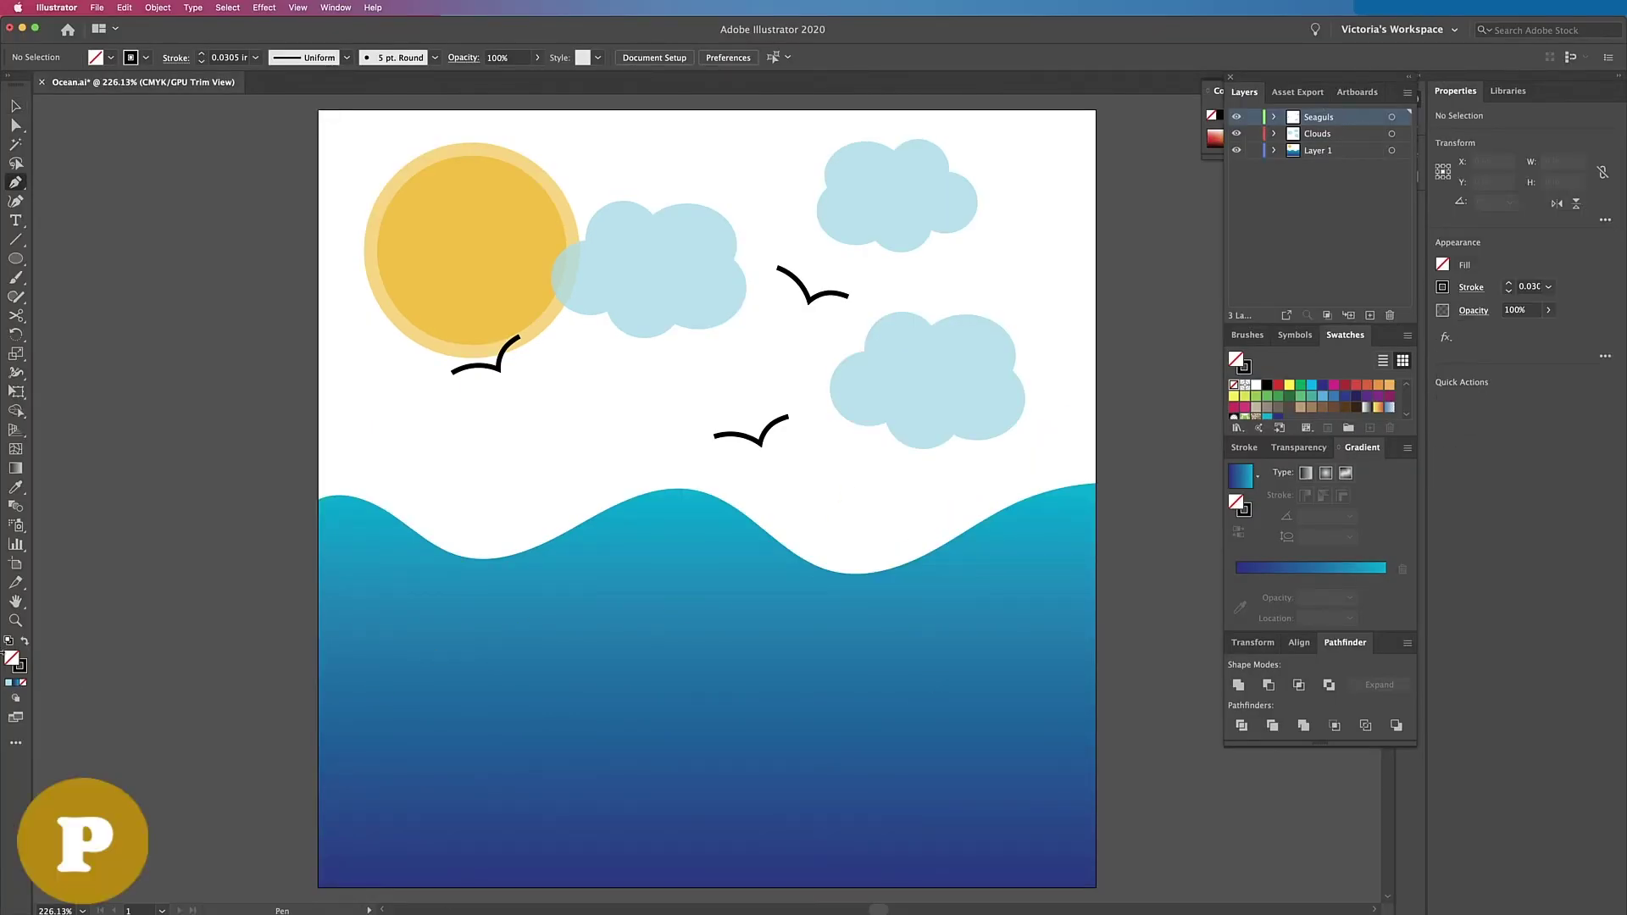
{"action": "double_click", "coordinate": [18, 665]}
{"action": "left_click", "coordinate": [962, 343]}
{"action": "scroll", "coordinate": [940, 352], "scroll_direction": "up", "scroll_amount": 3}
{"action": "left_click", "coordinate": [500, 724]}
{"action": "left_click_drag", "start_coordinate": [519, 418], "coordinate": [522, 400]}
{"action": "left_click_drag", "start_coordinate": [535, 745], "coordinate": [571, 794]}
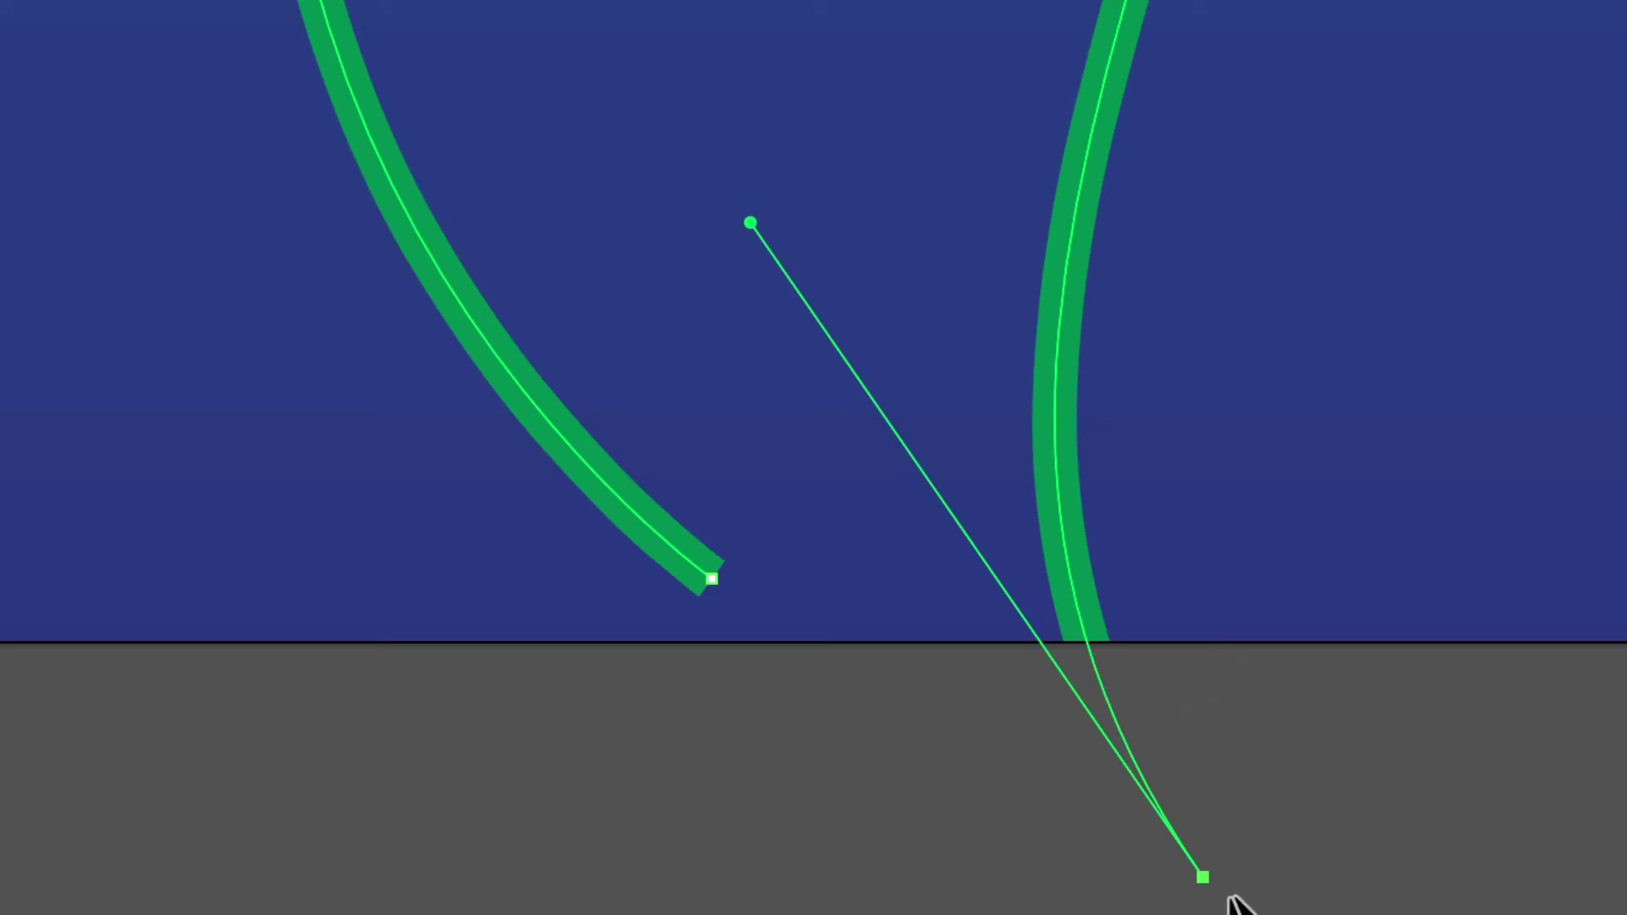
{"action": "left_click", "coordinate": [1203, 878]}
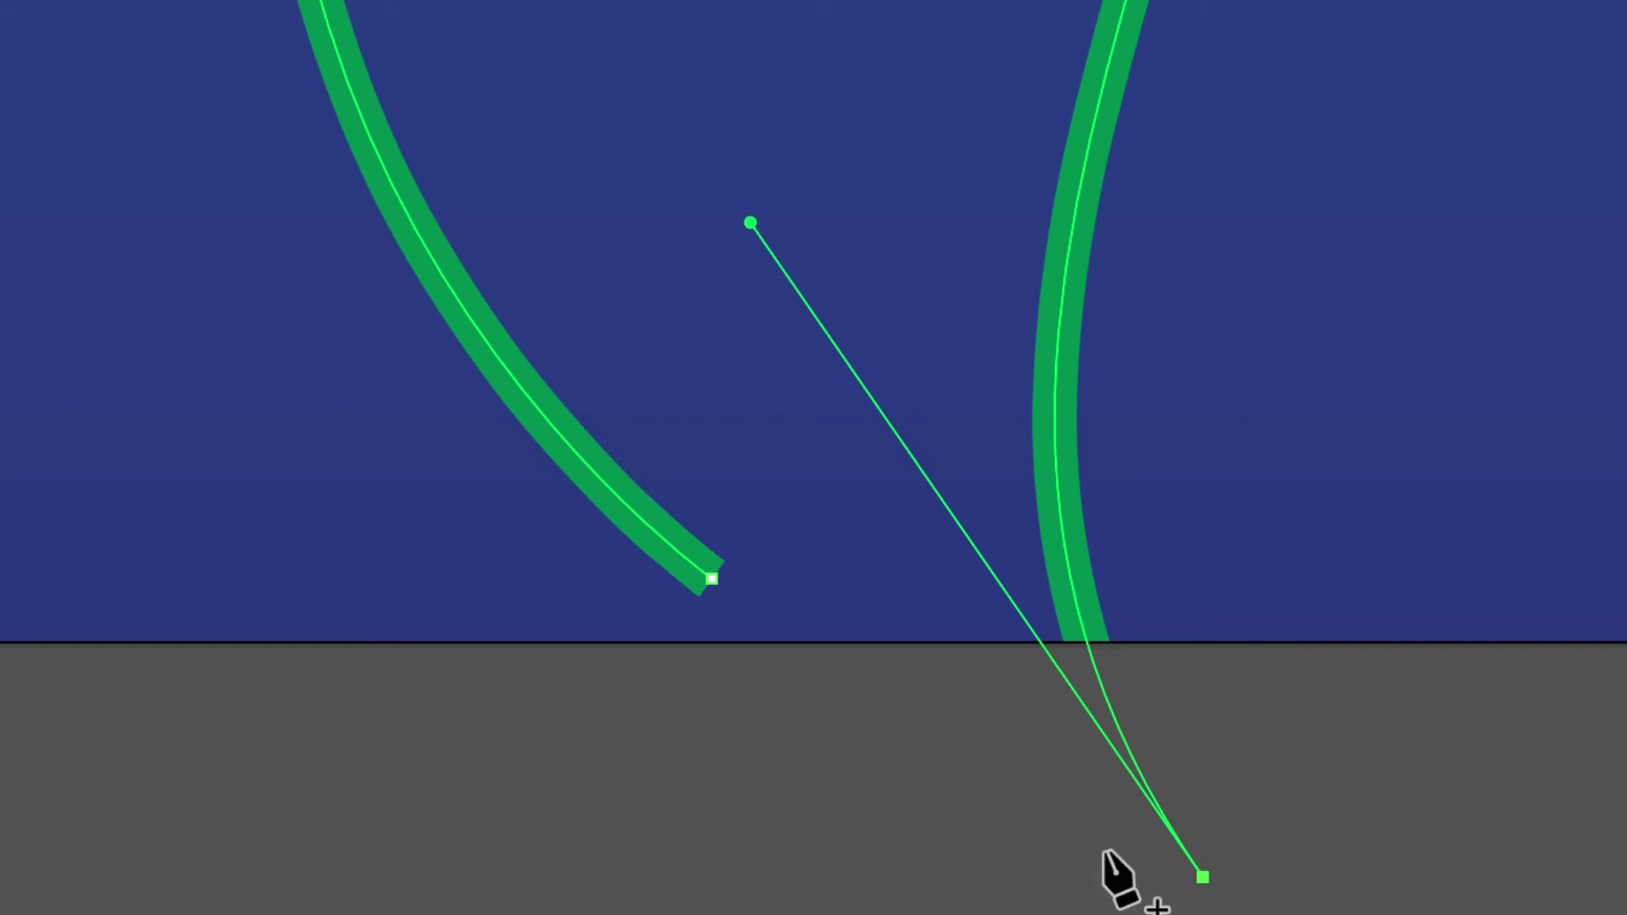
{"action": "left_click", "coordinate": [785, 755]}
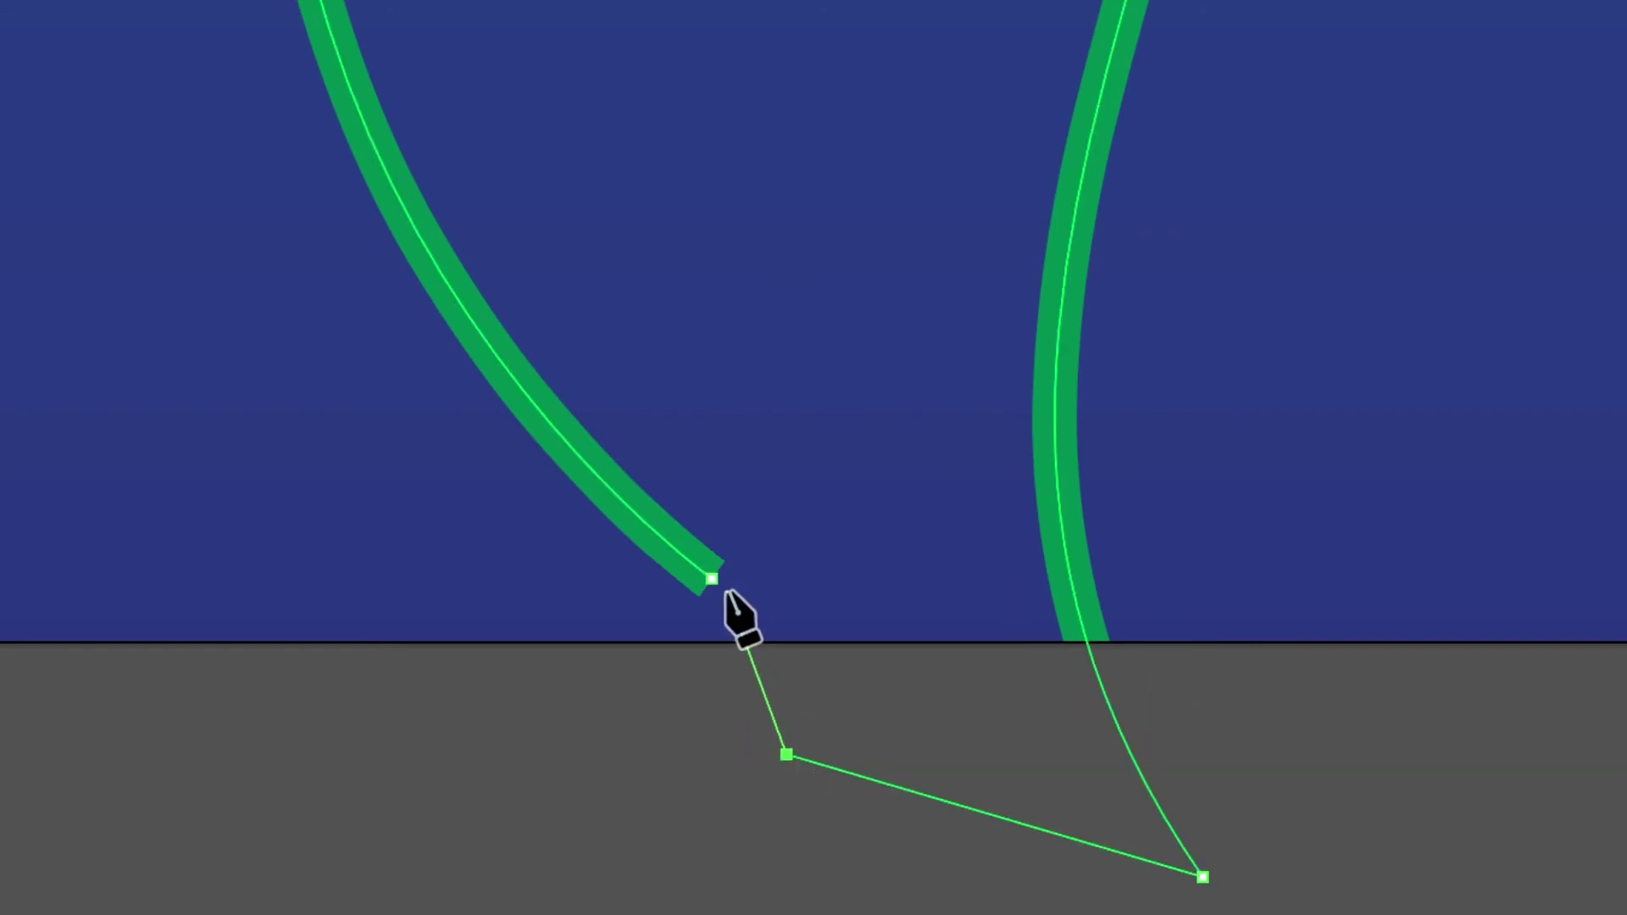
{"action": "left_click", "coordinate": [718, 591]}
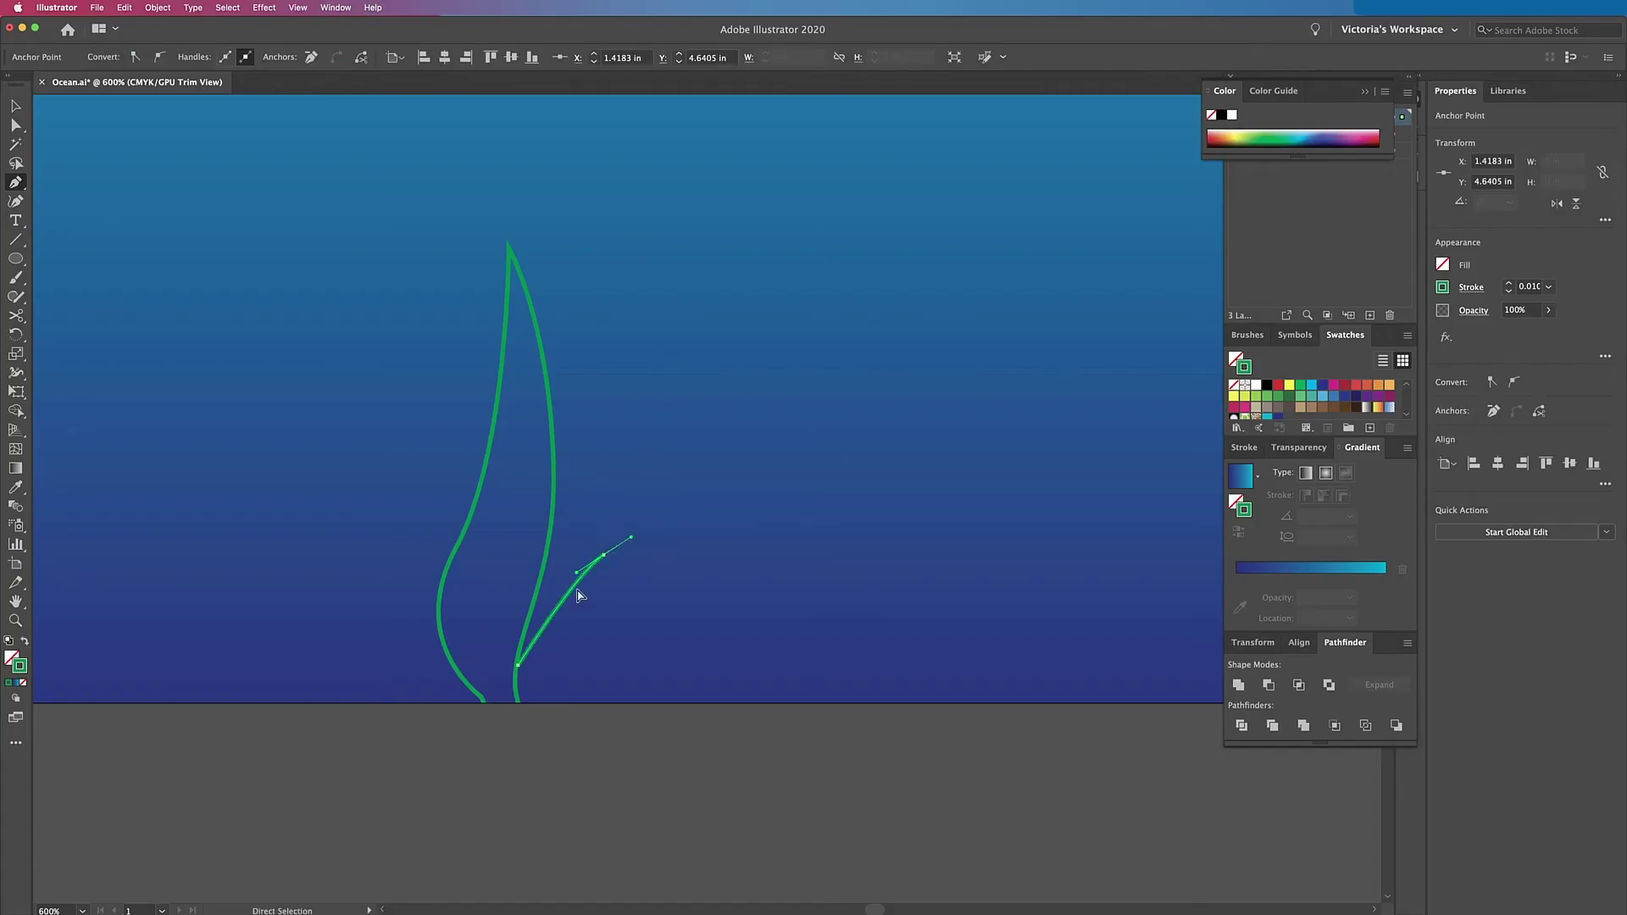
Step: Draw a shorter, outward-curving closed seaweed blade on each side of the tall blade with the Pen tool
{"action": "left_click_drag", "start_coordinate": [658, 399], "coordinate": [544, 762]}
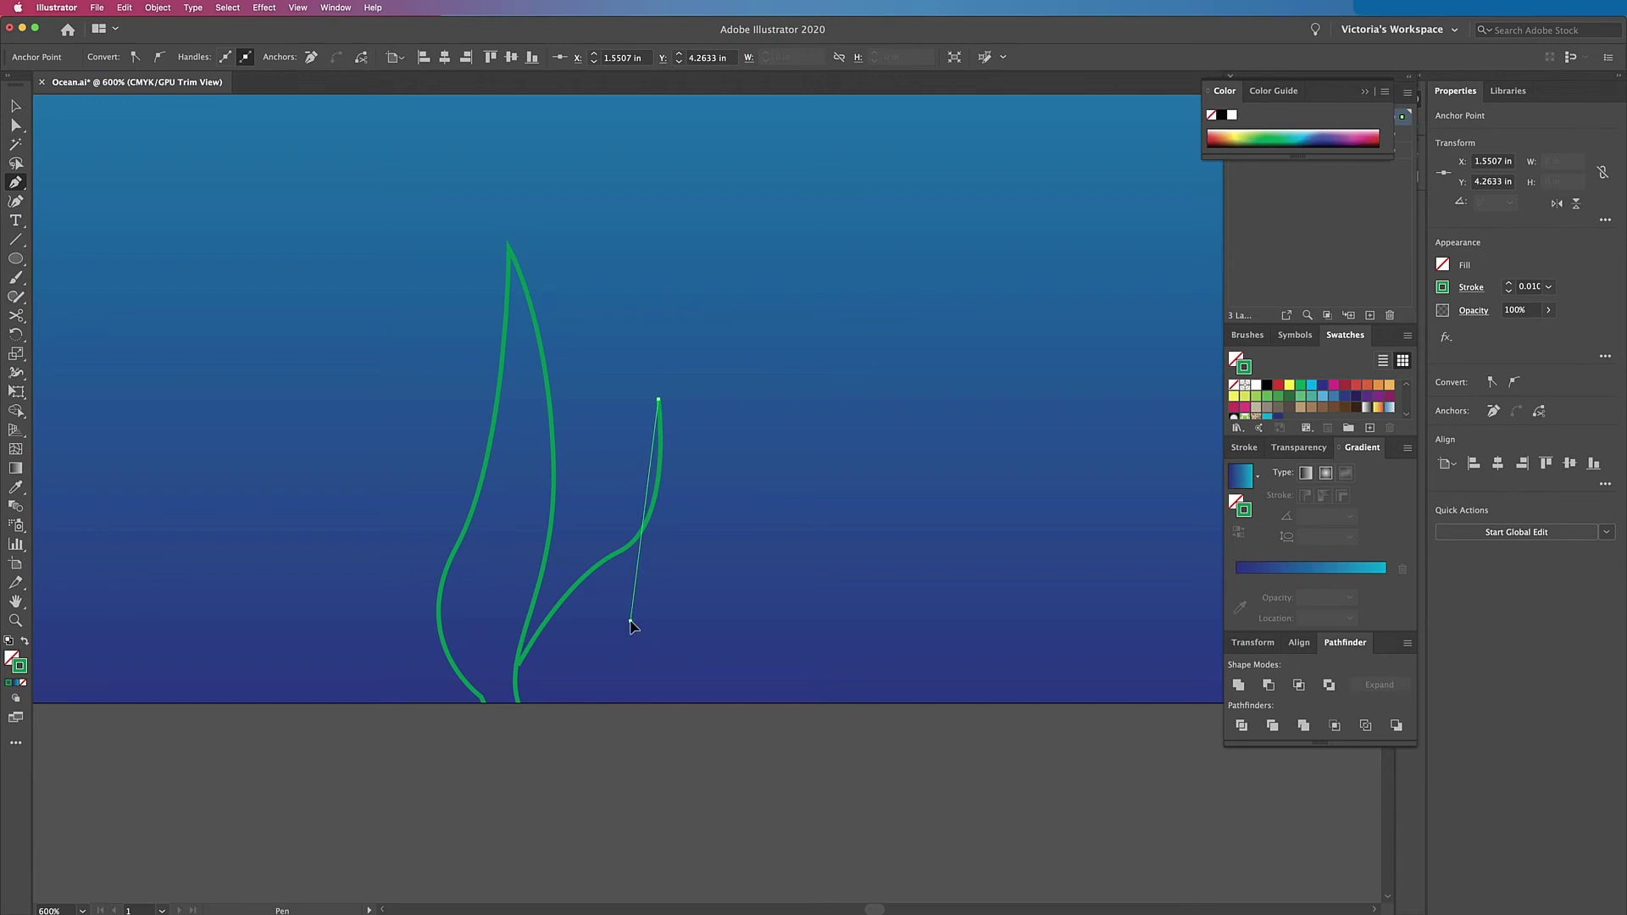
{"action": "left_click", "coordinate": [658, 399]}
{"action": "left_click_drag", "start_coordinate": [666, 503], "coordinate": [571, 712]}
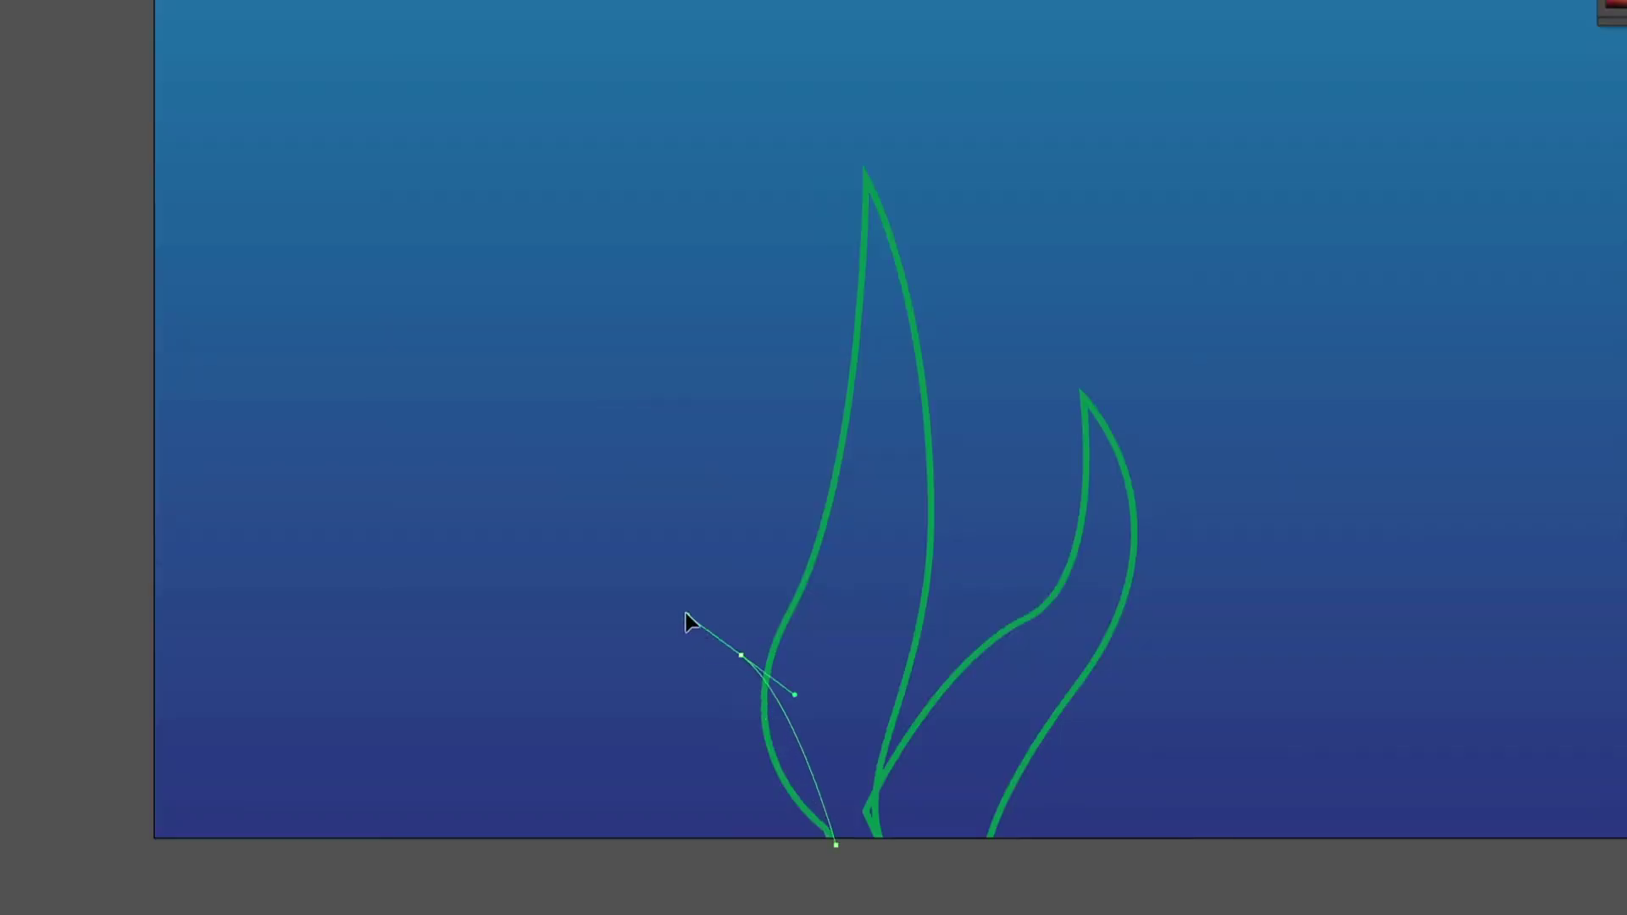
{"action": "left_click_drag", "start_coordinate": [378, 404], "coordinate": [368, 426]}
{"action": "left_click_drag", "start_coordinate": [329, 580], "coordinate": [359, 653]}
{"action": "left_click_drag", "start_coordinate": [432, 726], "coordinate": [505, 783]}
{"action": "left_click_drag", "start_coordinate": [811, 913], "coordinate": [773, 879]}
{"action": "left_click", "coordinate": [836, 845]}
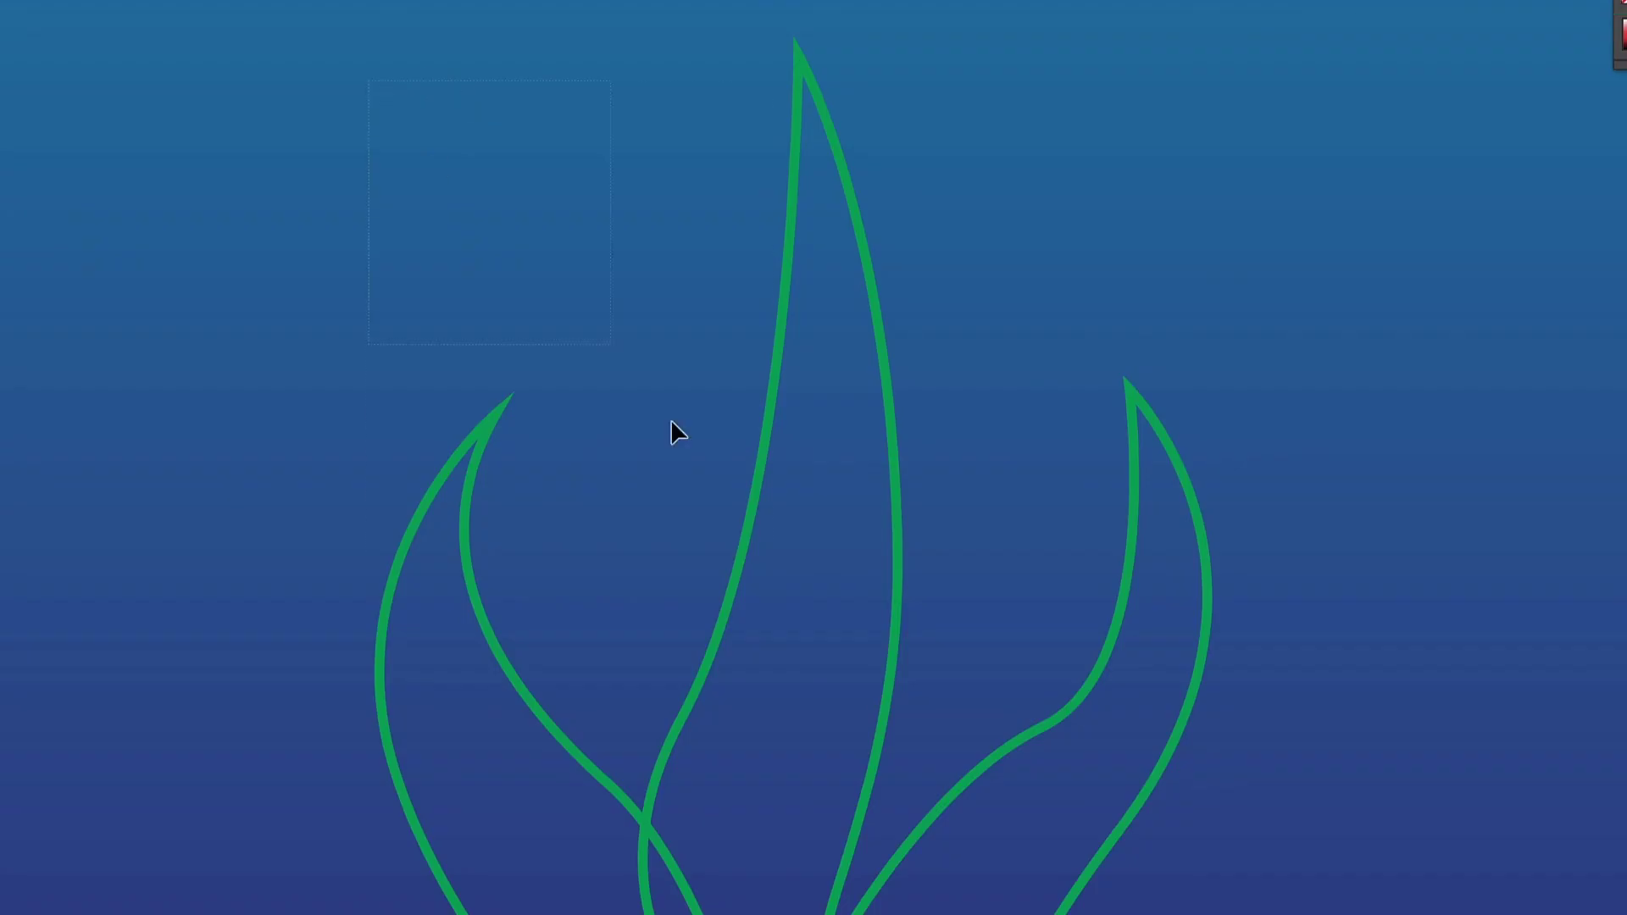
Step: Select the three seaweed blades together and round their pointed tips to a corner radius of about 0.0124 in
{"action": "left_click_drag", "start_coordinate": [670, 421], "coordinate": [1212, 873]}
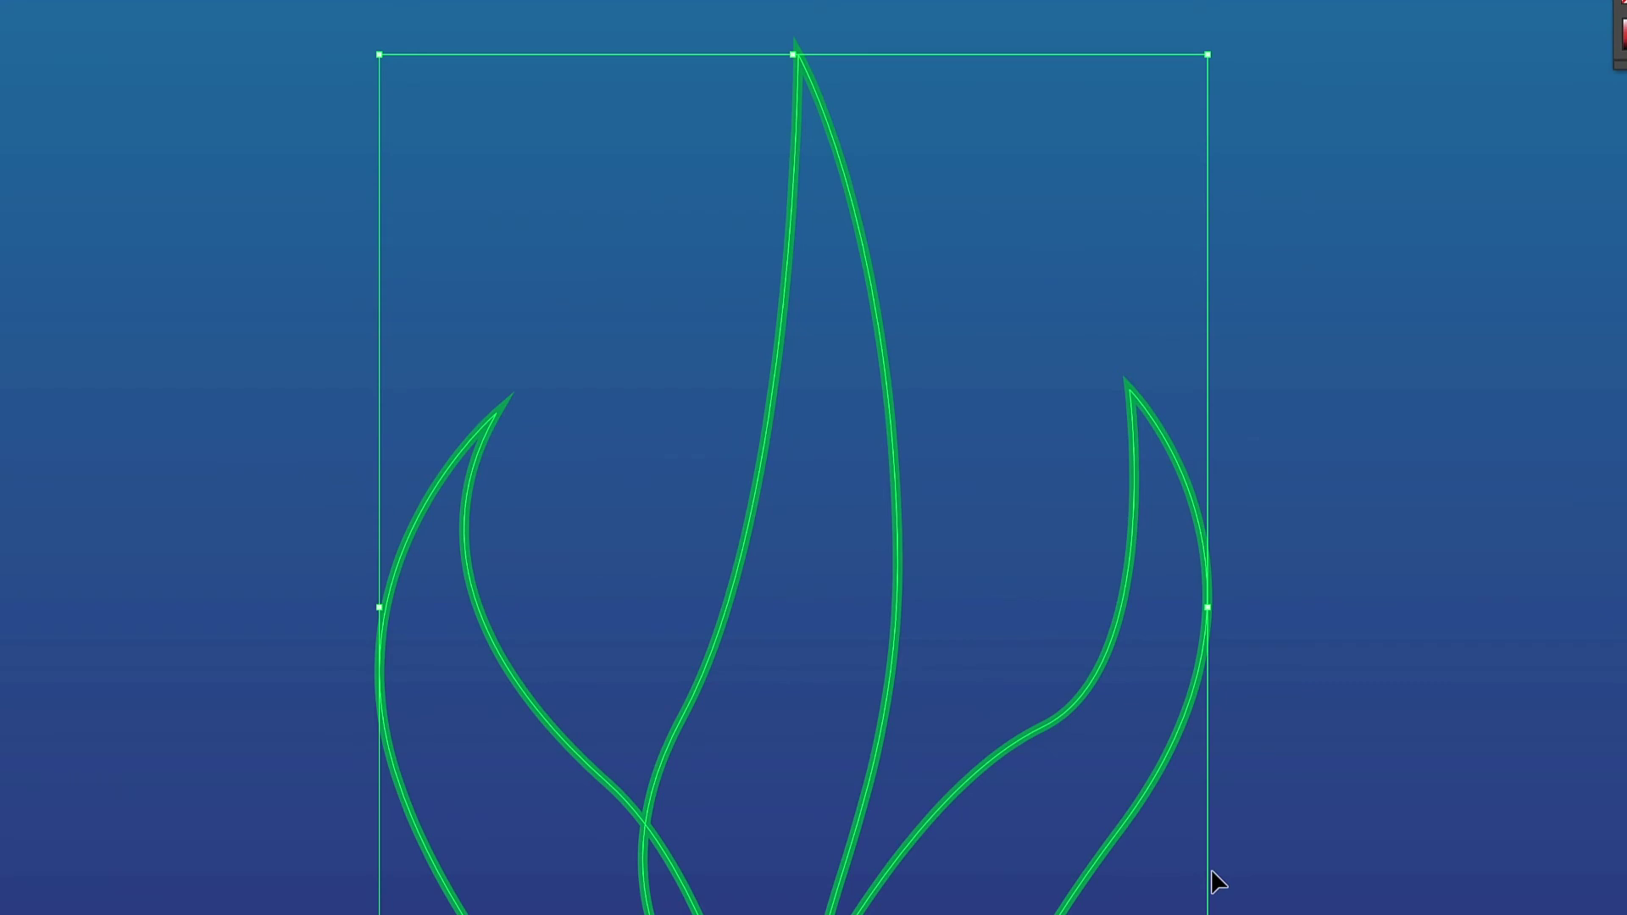
{"action": "key", "text": "a"}
{"action": "key", "text": "ctrl+equal"}
{"action": "scroll", "coordinate": [1122, 534], "scroll_direction": "up", "scroll_amount": 5}
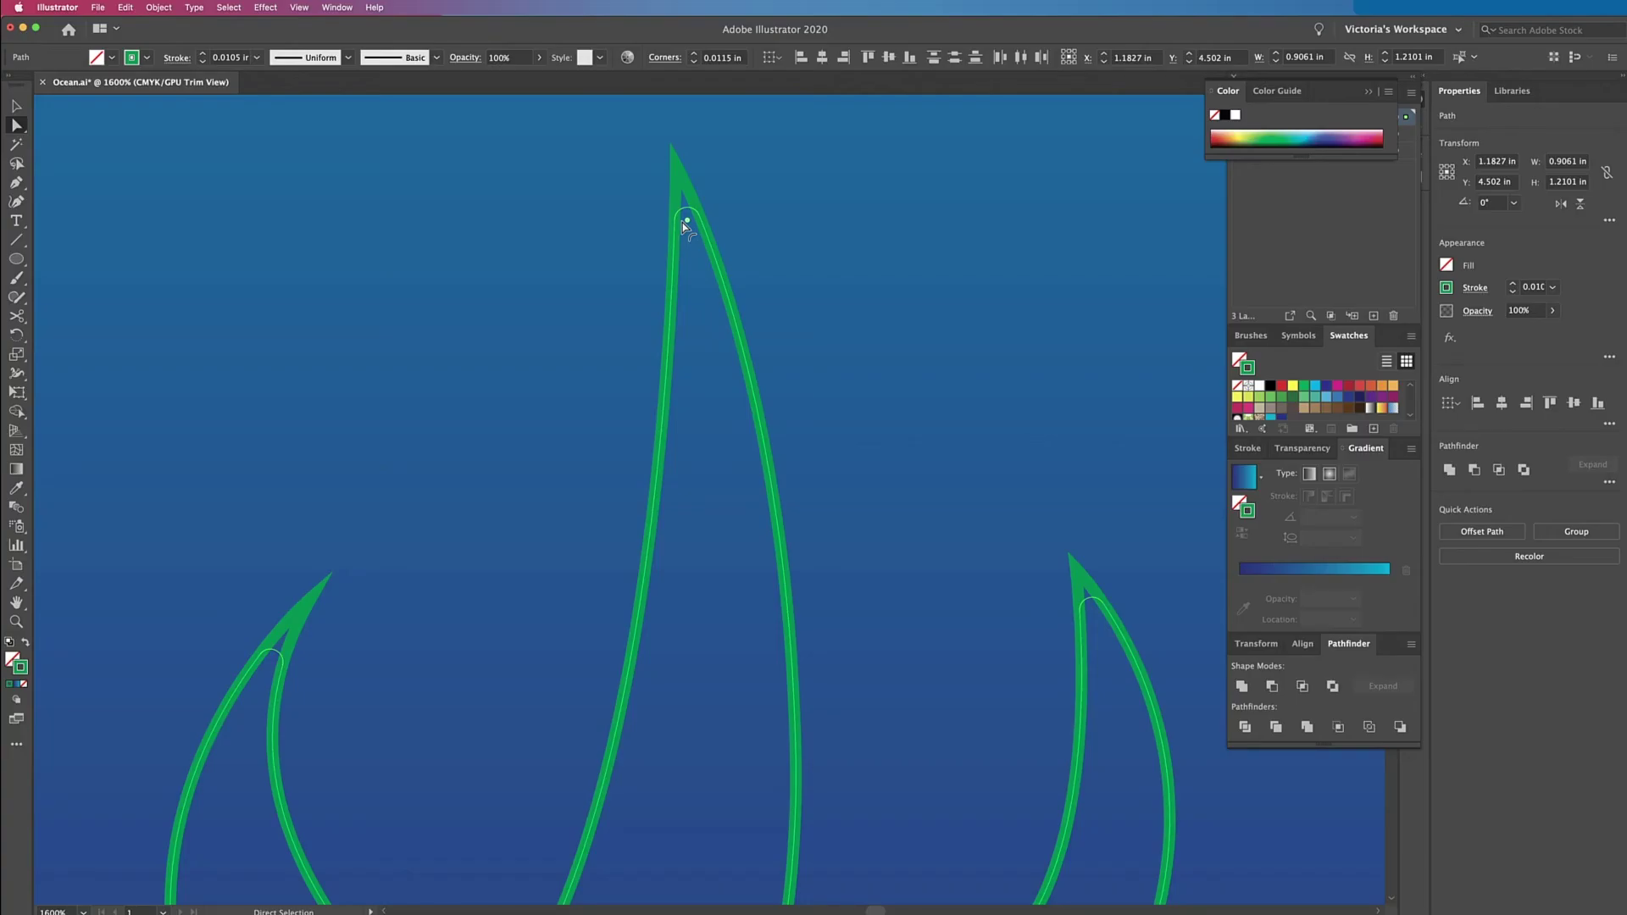
{"action": "left_click_drag", "start_coordinate": [682, 223], "coordinate": [683, 230]}
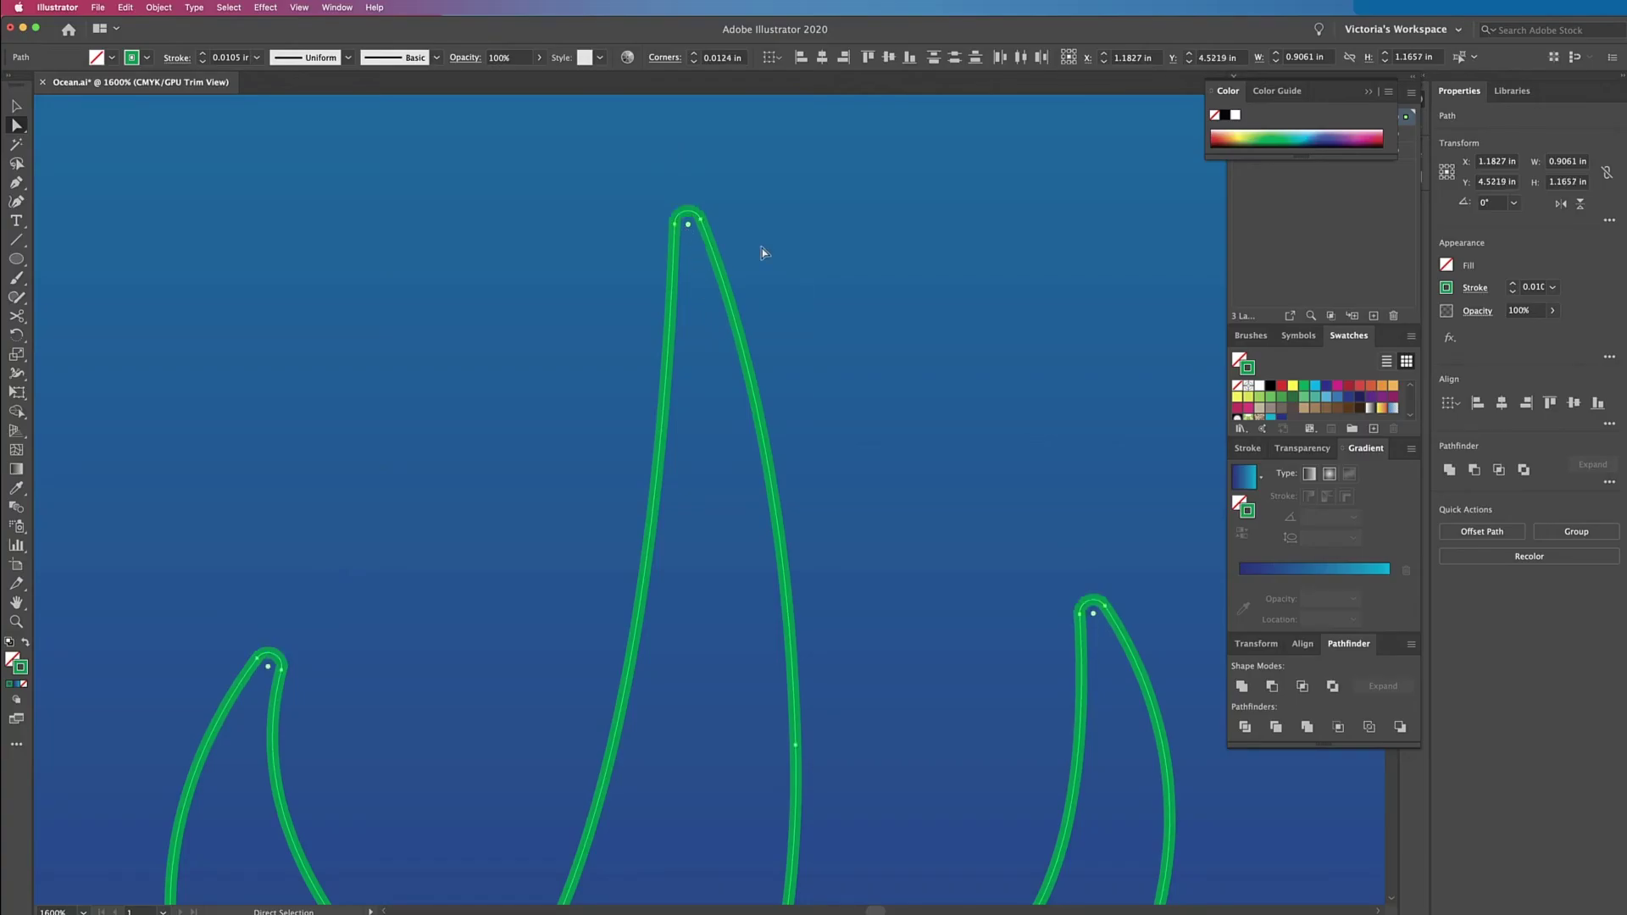
Step: Add a small leaf-shaped seaweed blade to the left of the three-blade plant
{"action": "key", "text": "super+minus"}
{"action": "left_click_drag", "start_coordinate": [653, 708], "coordinate": [588, 664]}
{"action": "left_click", "coordinate": [534, 442]}
Step: Draw a closed three-pointed seaweed clump with the Pen tool to the right of the three-blade plant, and deselect it
{"action": "key", "text": "super+minus"}
{"action": "scroll", "coordinate": [594, 436], "scroll_direction": "right", "scroll_amount": 5}
{"action": "key", "text": "p"}
{"action": "left_click", "coordinate": [534, 597]}
{"action": "left_click_drag", "start_coordinate": [549, 446], "coordinate": [561, 464]}
{"action": "left_click", "coordinate": [584, 547]}
{"action": "left_click", "coordinate": [623, 436]}
{"action": "left_click", "coordinate": [655, 541]}
{"action": "left_click", "coordinate": [696, 465]}
{"action": "left_click", "coordinate": [689, 616]}
{"action": "left_click", "coordinate": [554, 615]}
{"action": "left_click", "coordinate": [541, 606]}
{"action": "key", "text": "v"}
{"action": "left_click", "coordinate": [675, 497]}
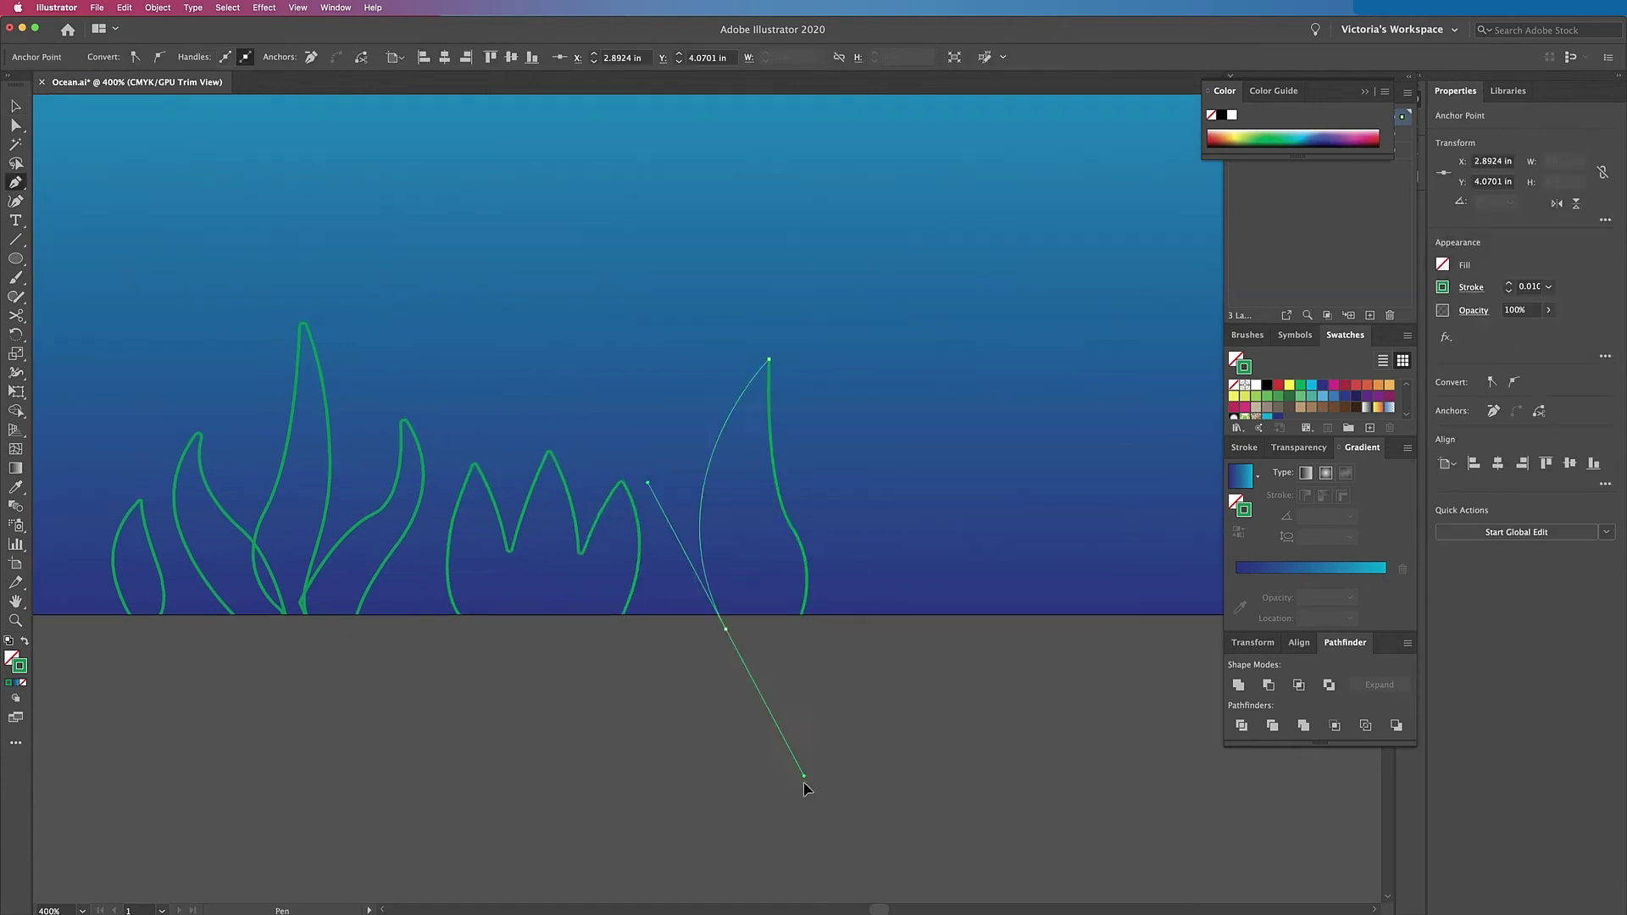
Step: Draw a wide curved blade and a slimmer blade beside it to the right of the three-pointed clump, closing both below the artboard
{"action": "left_click", "coordinate": [801, 631]}
{"action": "left_click", "coordinate": [700, 631], "text": "super"}
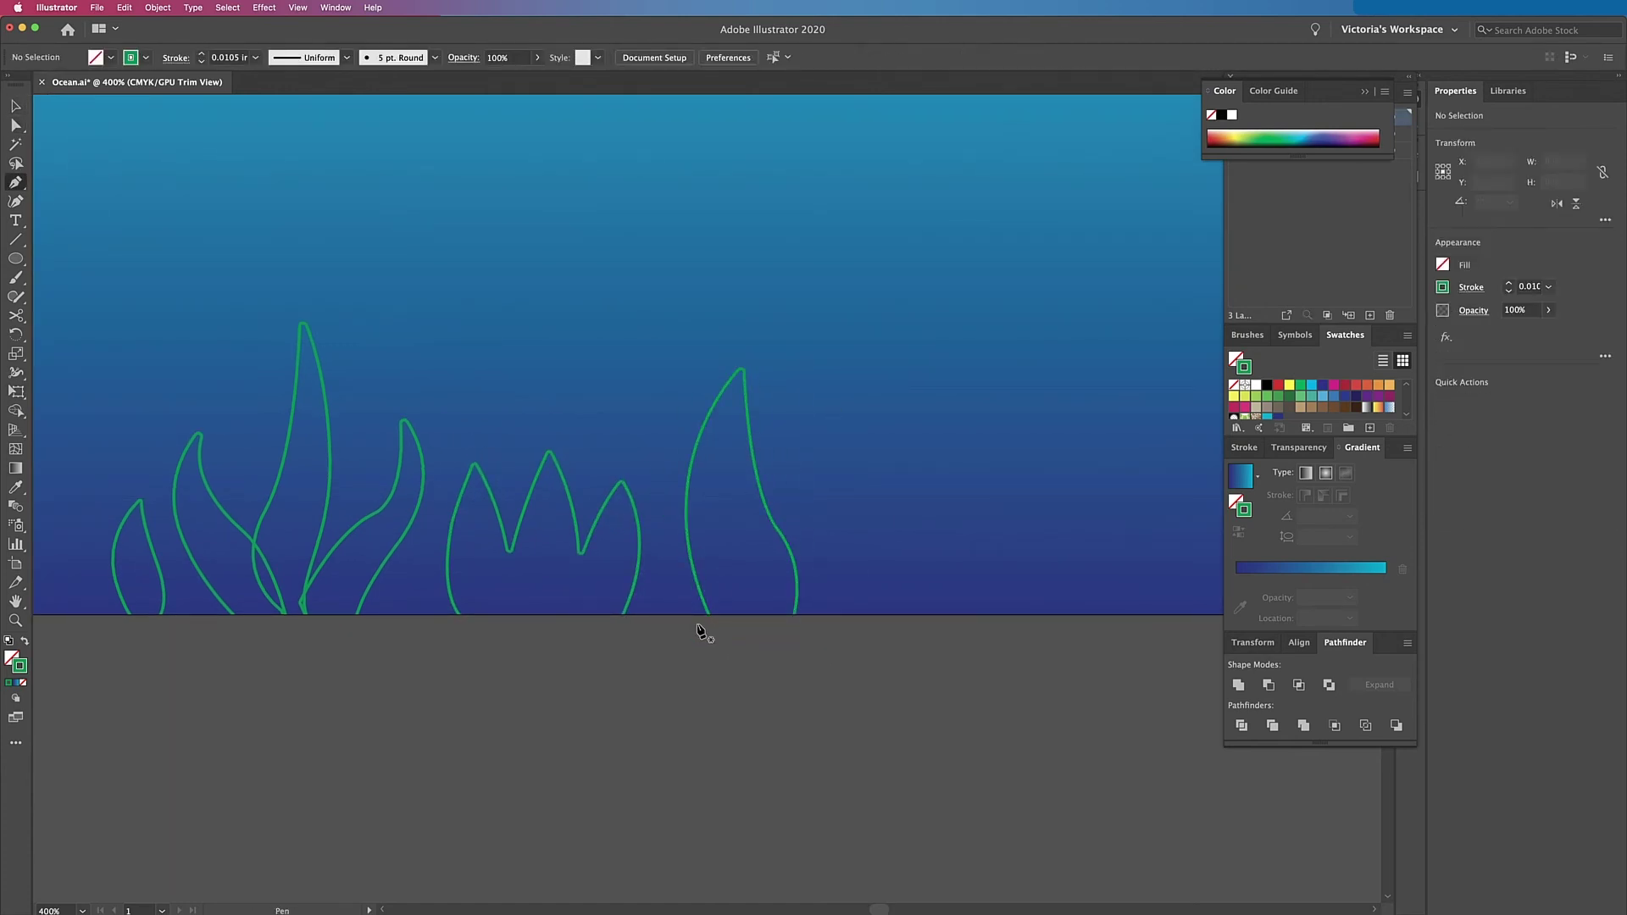
{"action": "left_click", "coordinate": [834, 623]}
{"action": "left_click", "coordinate": [856, 392]}
{"action": "left_click", "coordinate": [881, 620]}
{"action": "left_click", "coordinate": [831, 625]}
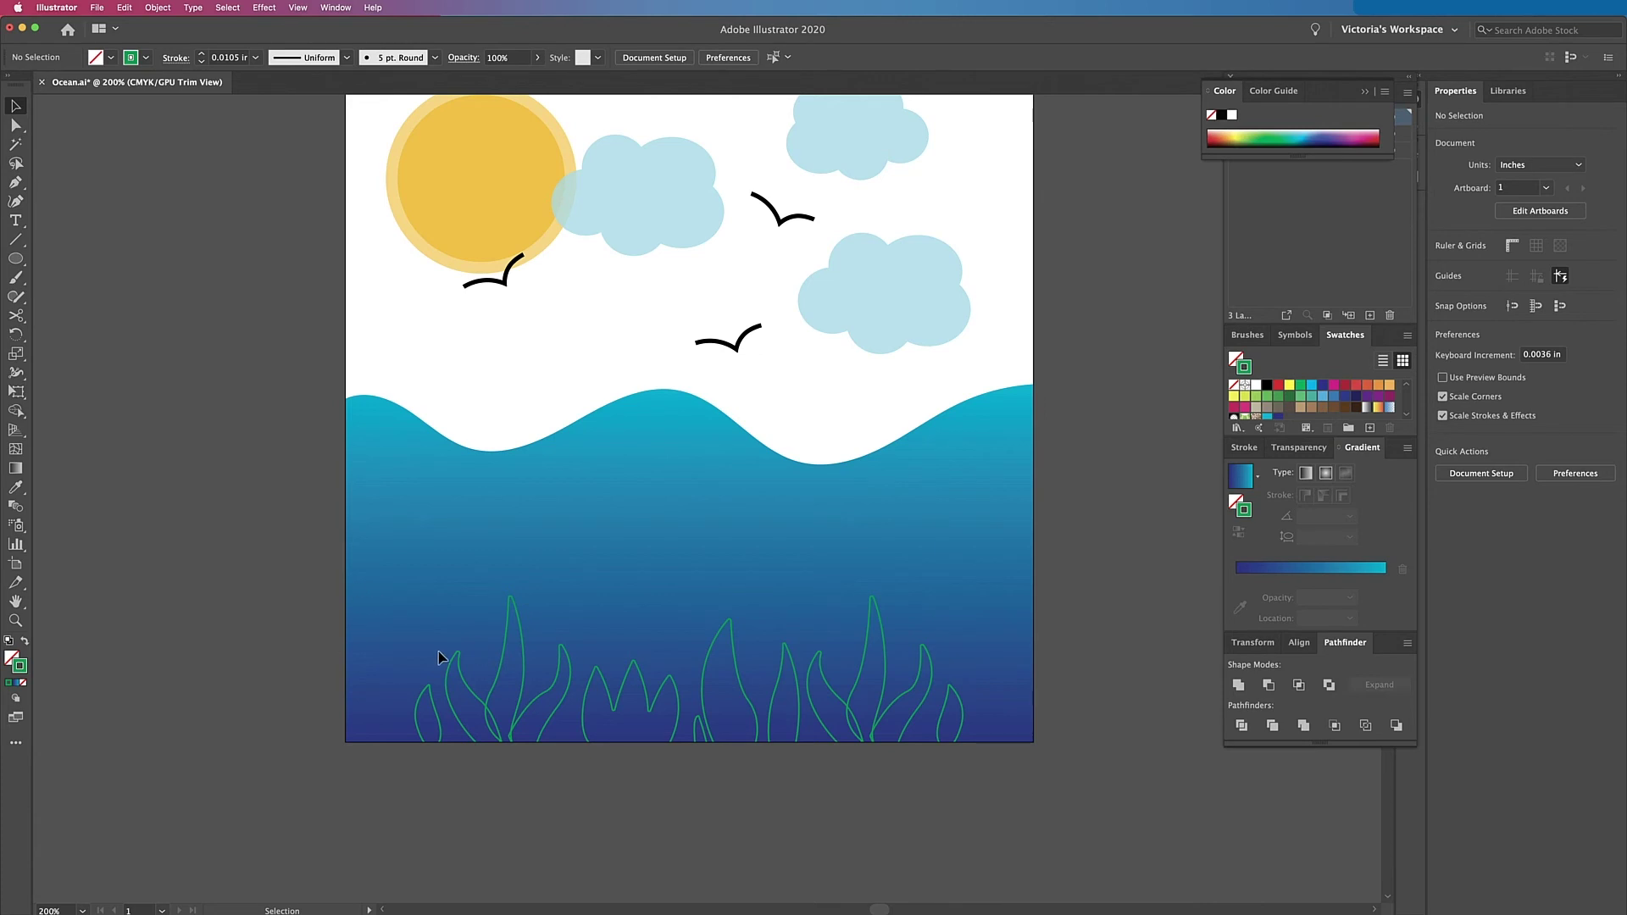
Step: Unite the three overlapping blades of the left seaweed plant into a single shape with Pathfinder
{"action": "left_click_drag", "start_coordinate": [1124, 826], "coordinate": [1093, 828]}
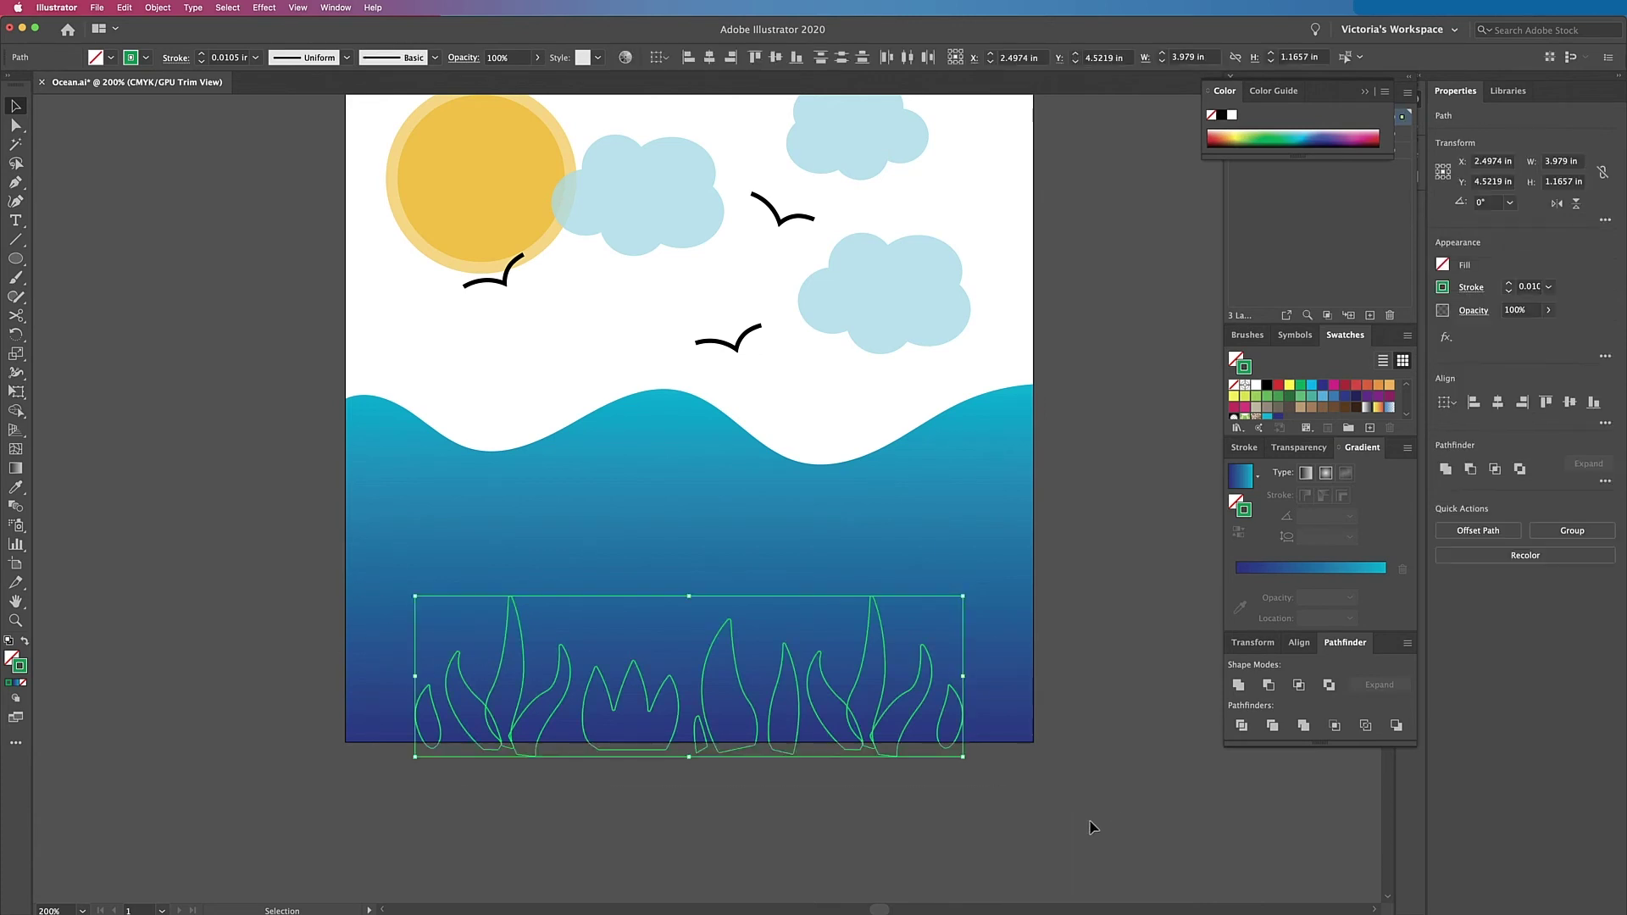
{"action": "left_click", "coordinate": [417, 705]}
{"action": "left_click", "coordinate": [506, 699]}
{"action": "left_click_drag", "start_coordinate": [458, 610], "coordinate": [557, 761]}
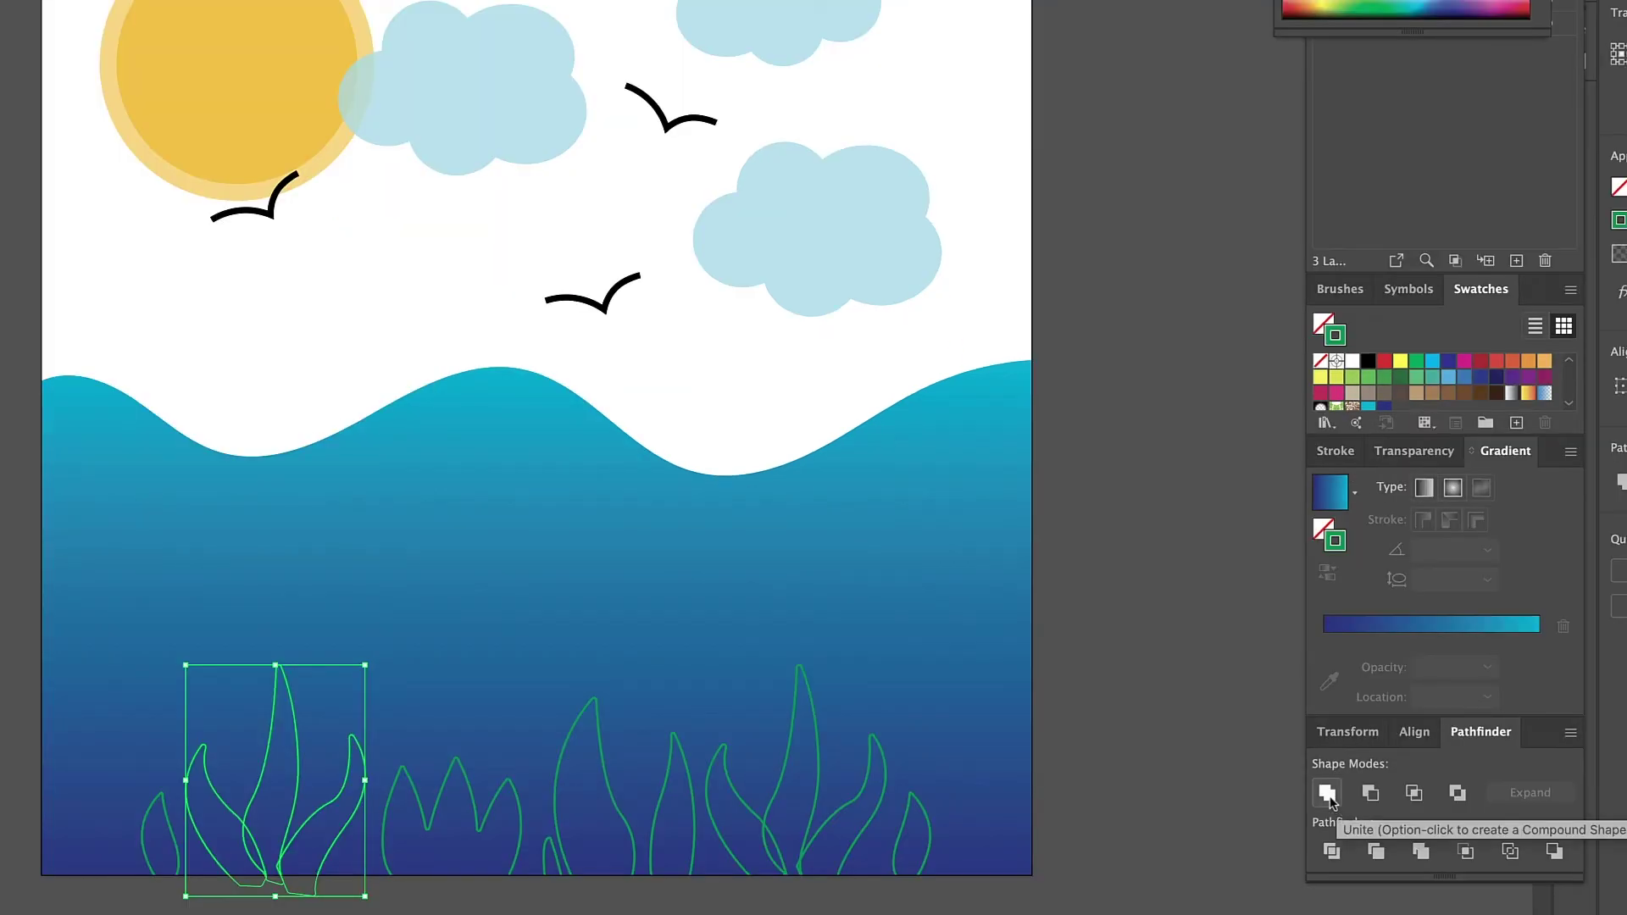
{"action": "left_click", "coordinate": [1327, 795]}
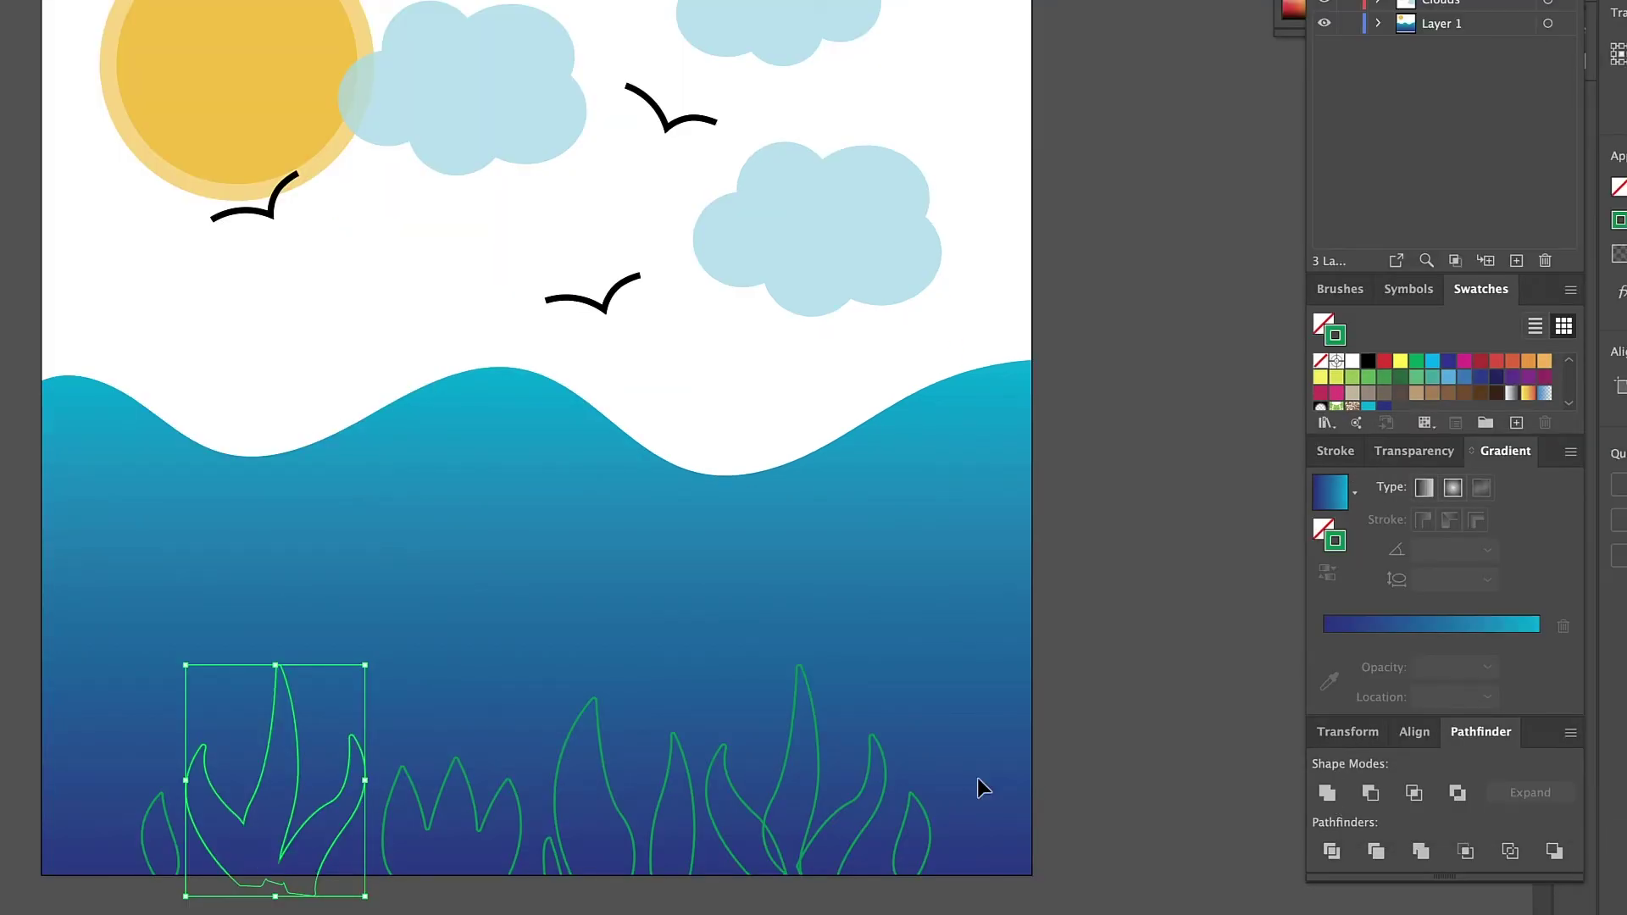
Step: Unite the three overlapping blades of the right seaweed plant into a single shape with Pathfinder
{"action": "left_click", "coordinate": [694, 670]}
{"action": "left_click_drag", "start_coordinate": [860, 906], "coordinate": [861, 904]}
{"action": "left_click", "coordinate": [1326, 792]}
Step: Select all the seaweed shapes and remove their green stroke
{"action": "left_click", "coordinate": [786, 722]}
{"action": "left_click_drag", "start_coordinate": [28, 671], "coordinate": [1016, 914]}
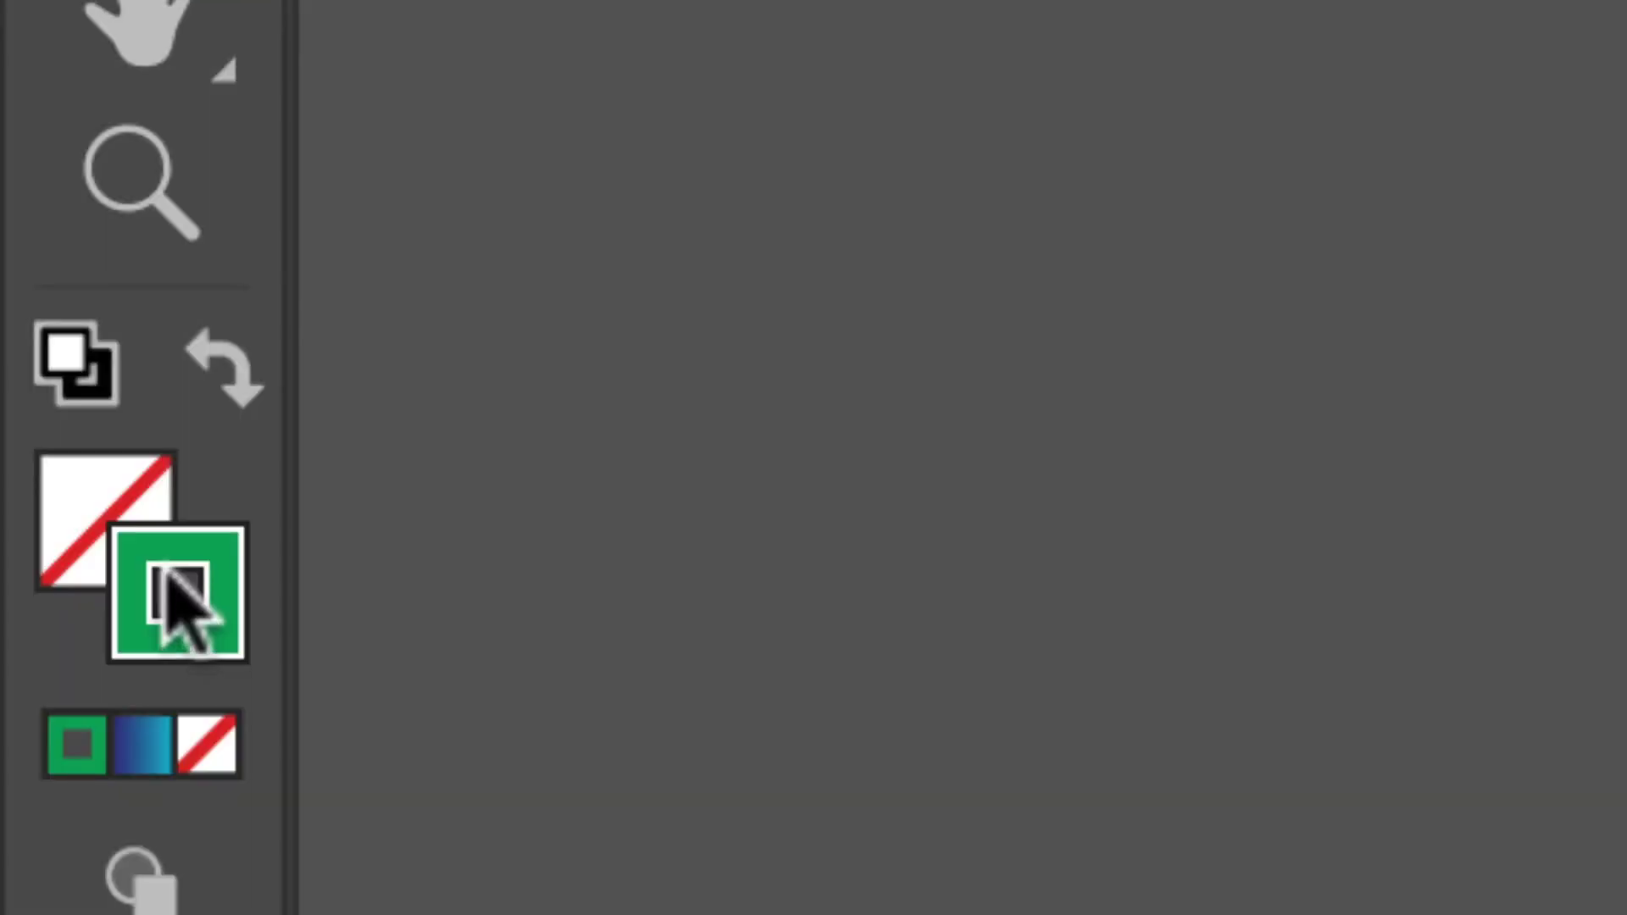
{"action": "left_click", "coordinate": [214, 764]}
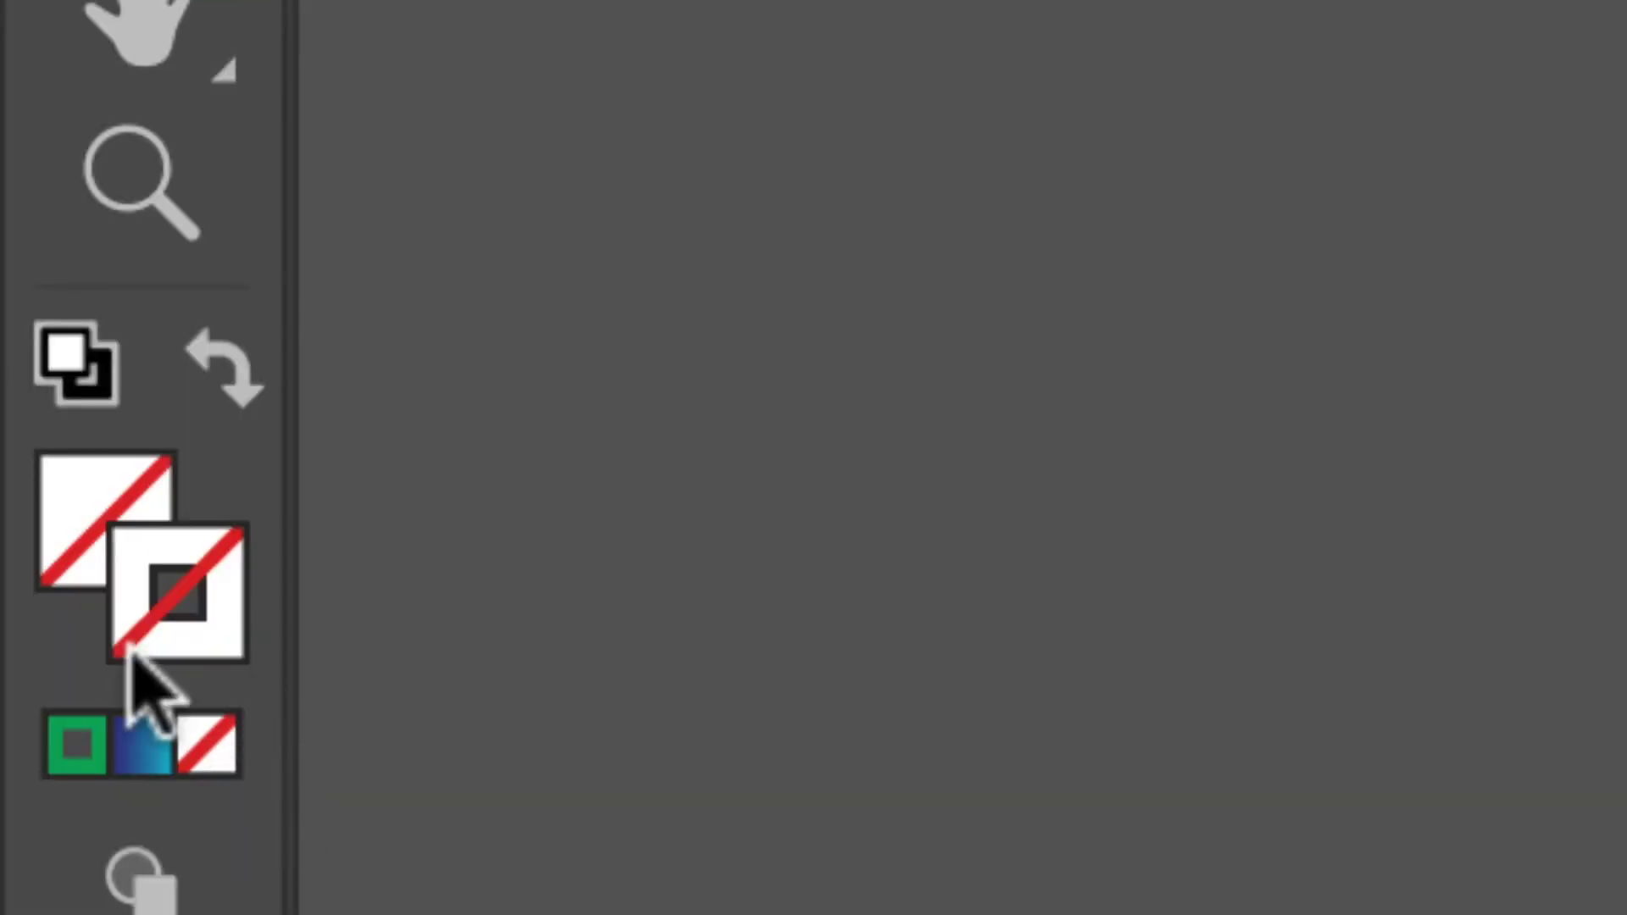
Step: Fill the seaweed with a 90° linear gradient from dark green at the base to lighter green at the tips, darkening the dark stop
{"action": "left_click", "coordinate": [61, 508]}
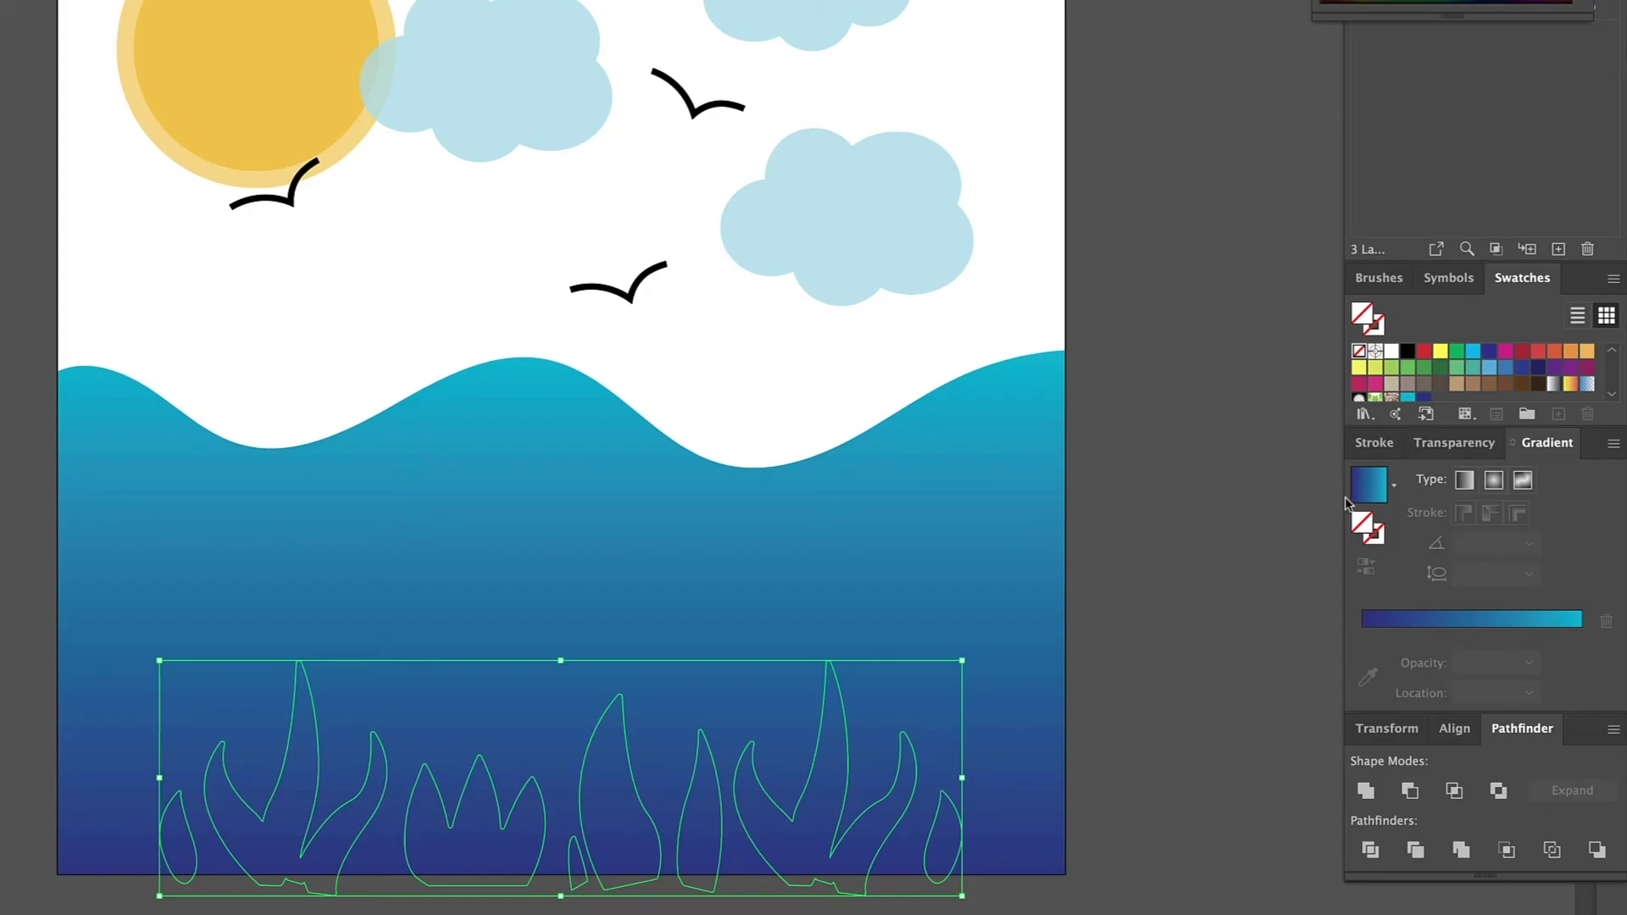
{"action": "left_click", "coordinate": [1370, 490]}
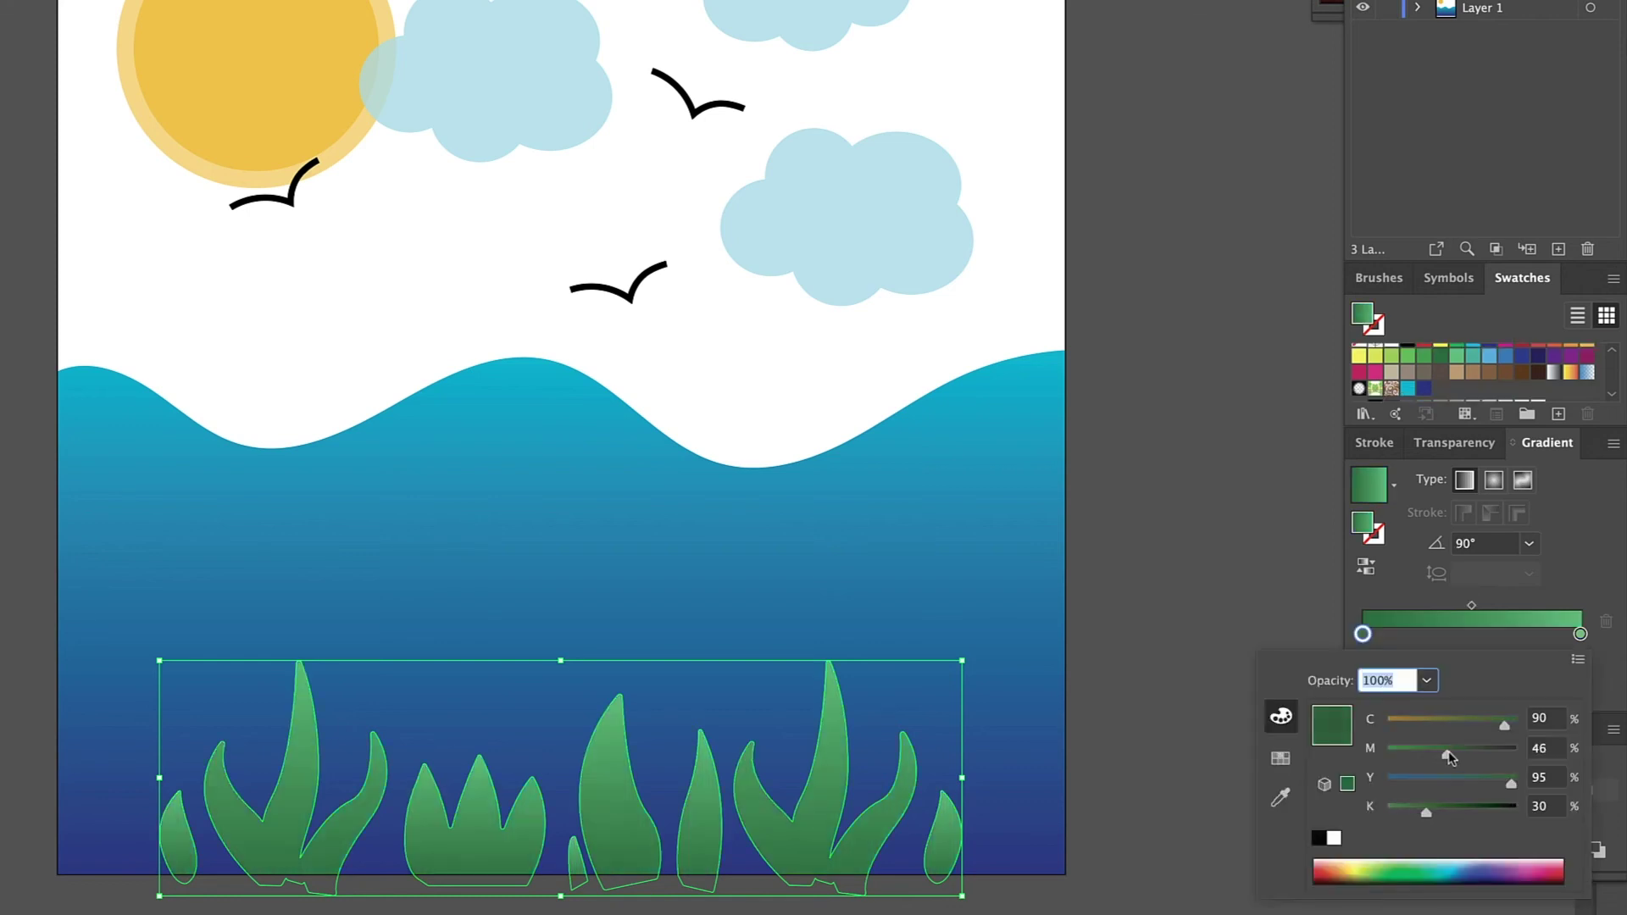
{"action": "left_click", "coordinate": [1210, 774]}
{"action": "left_click", "coordinate": [850, 780]}
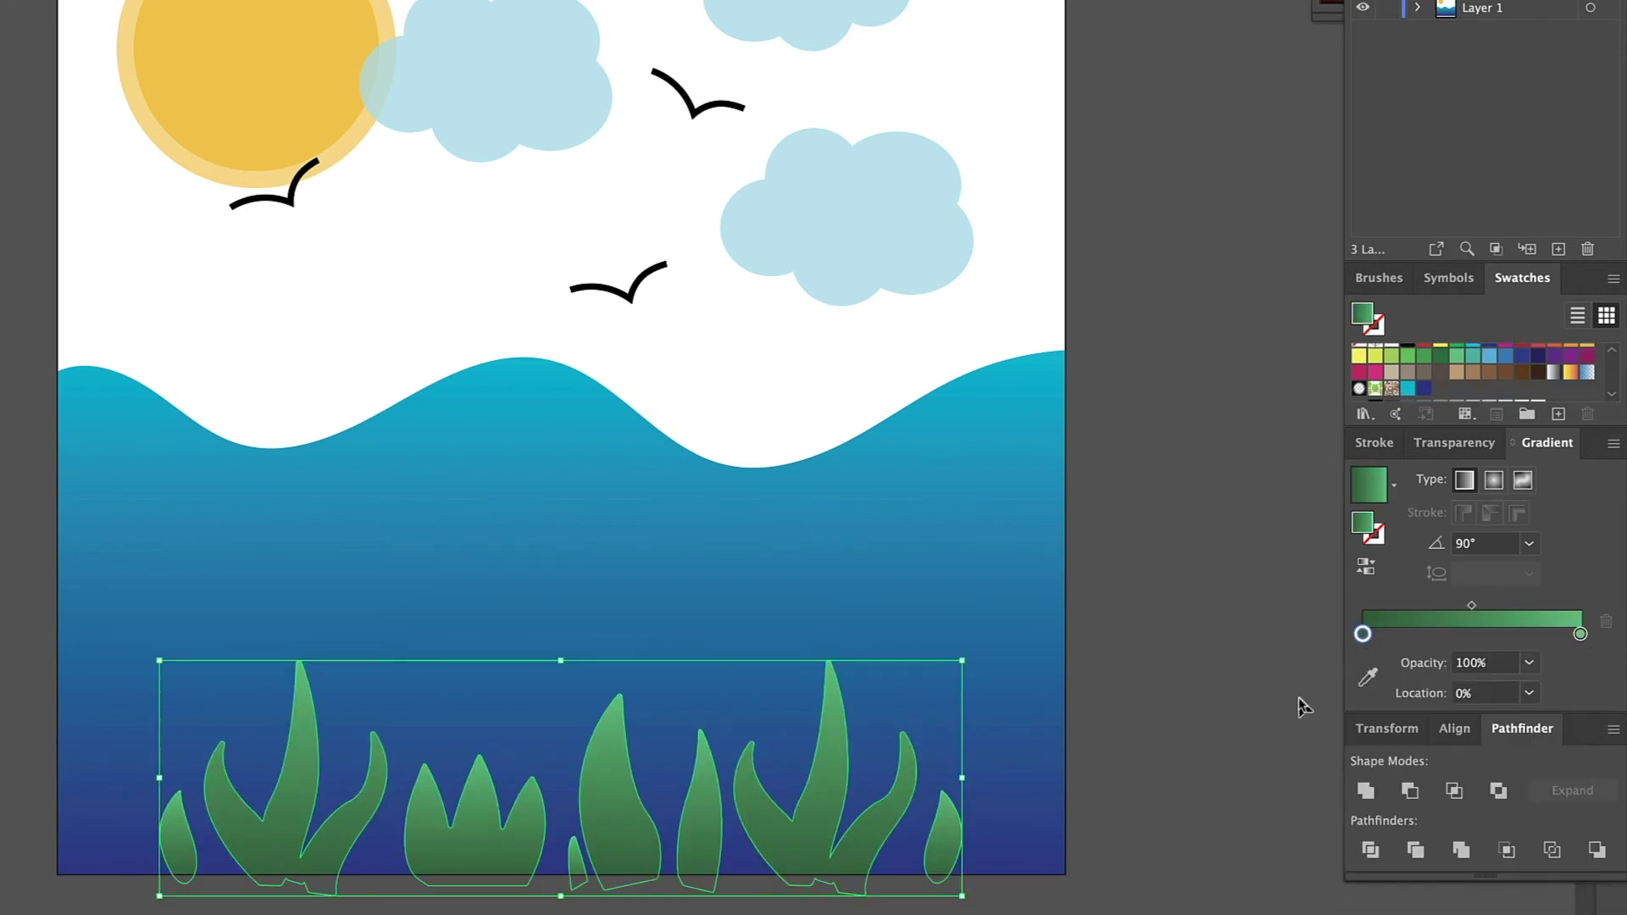
{"action": "double_click", "coordinate": [1362, 633]}
{"action": "left_click_drag", "start_coordinate": [1437, 815], "coordinate": [1450, 815]}
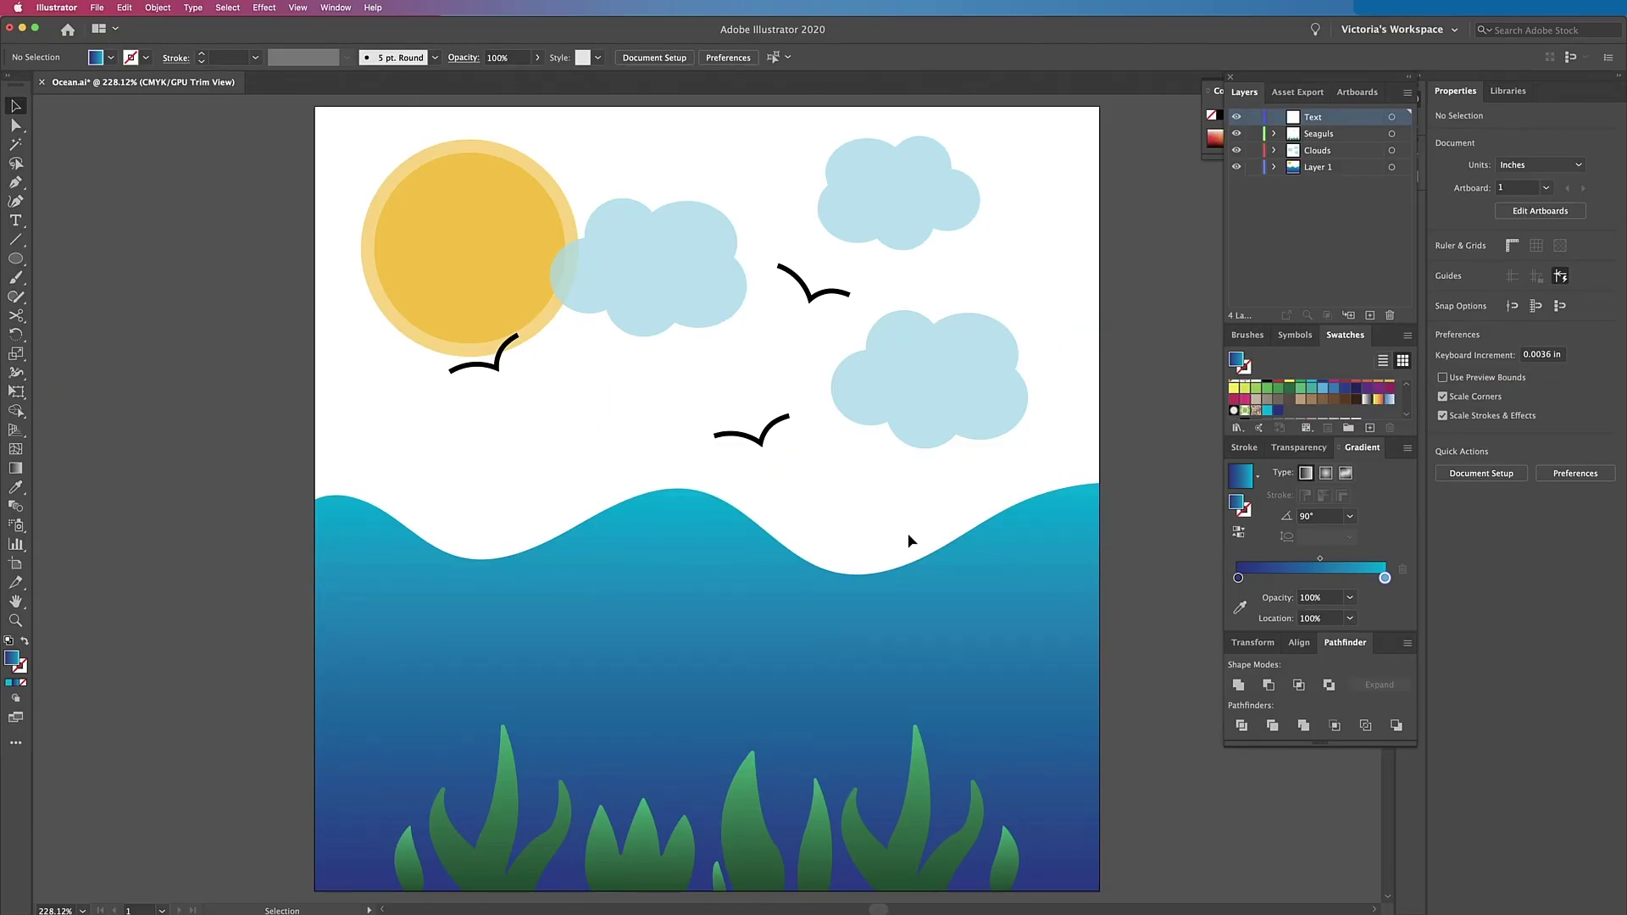
Step: Add the point text "Stay Salty" on two lines in the water below the wave's right trough
{"action": "key", "text": "t"}
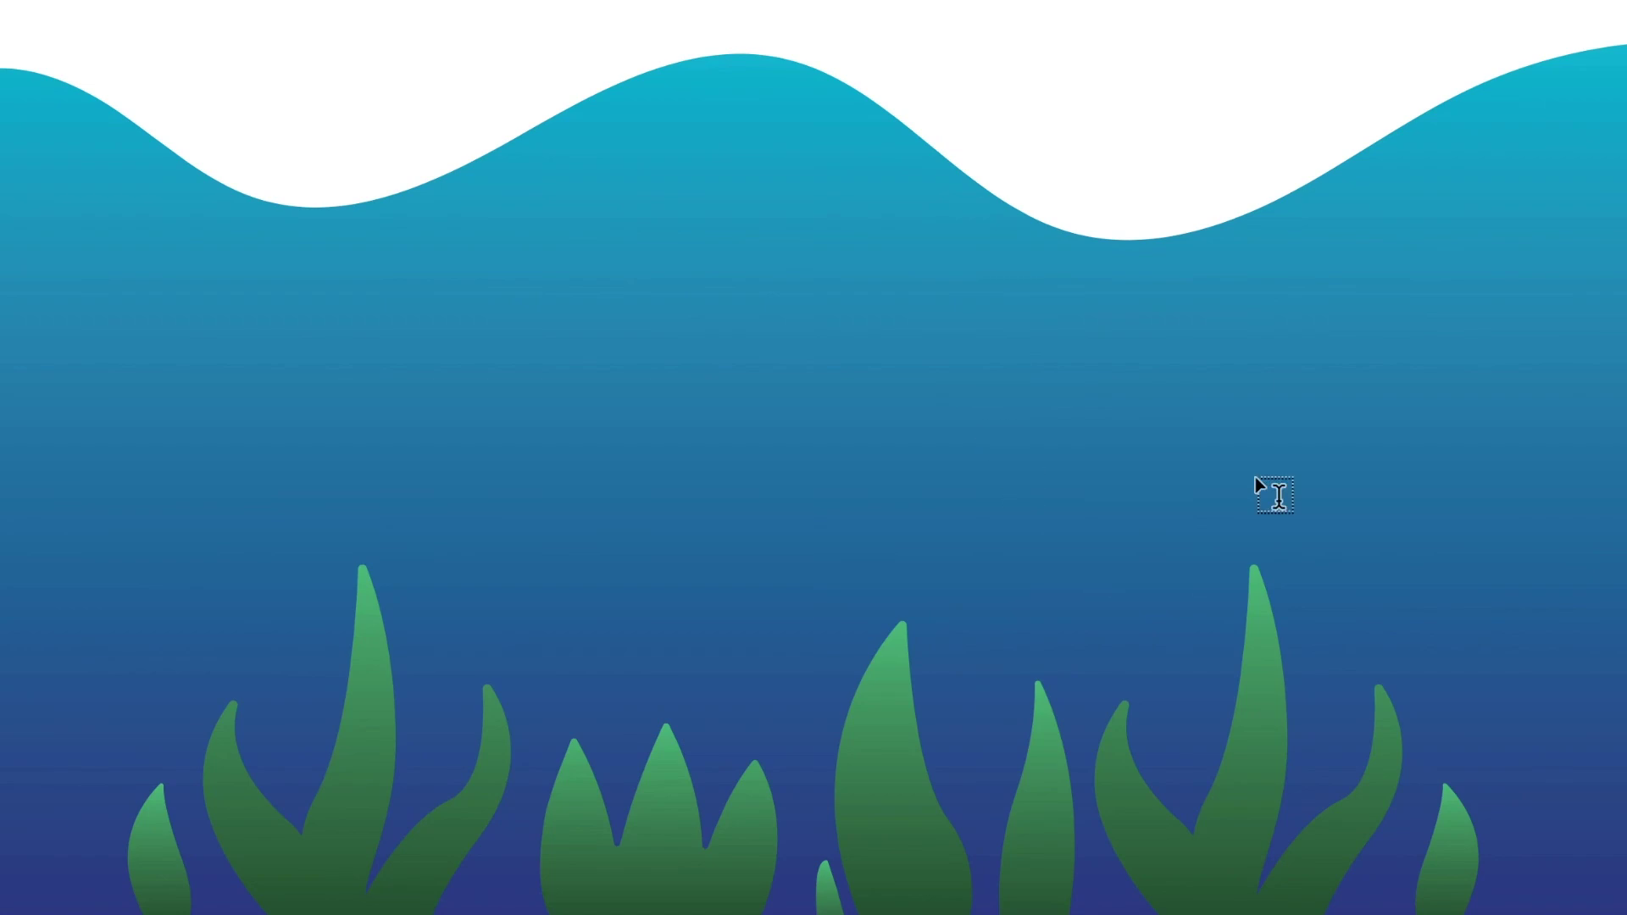
{"action": "left_click", "coordinate": [983, 315]}
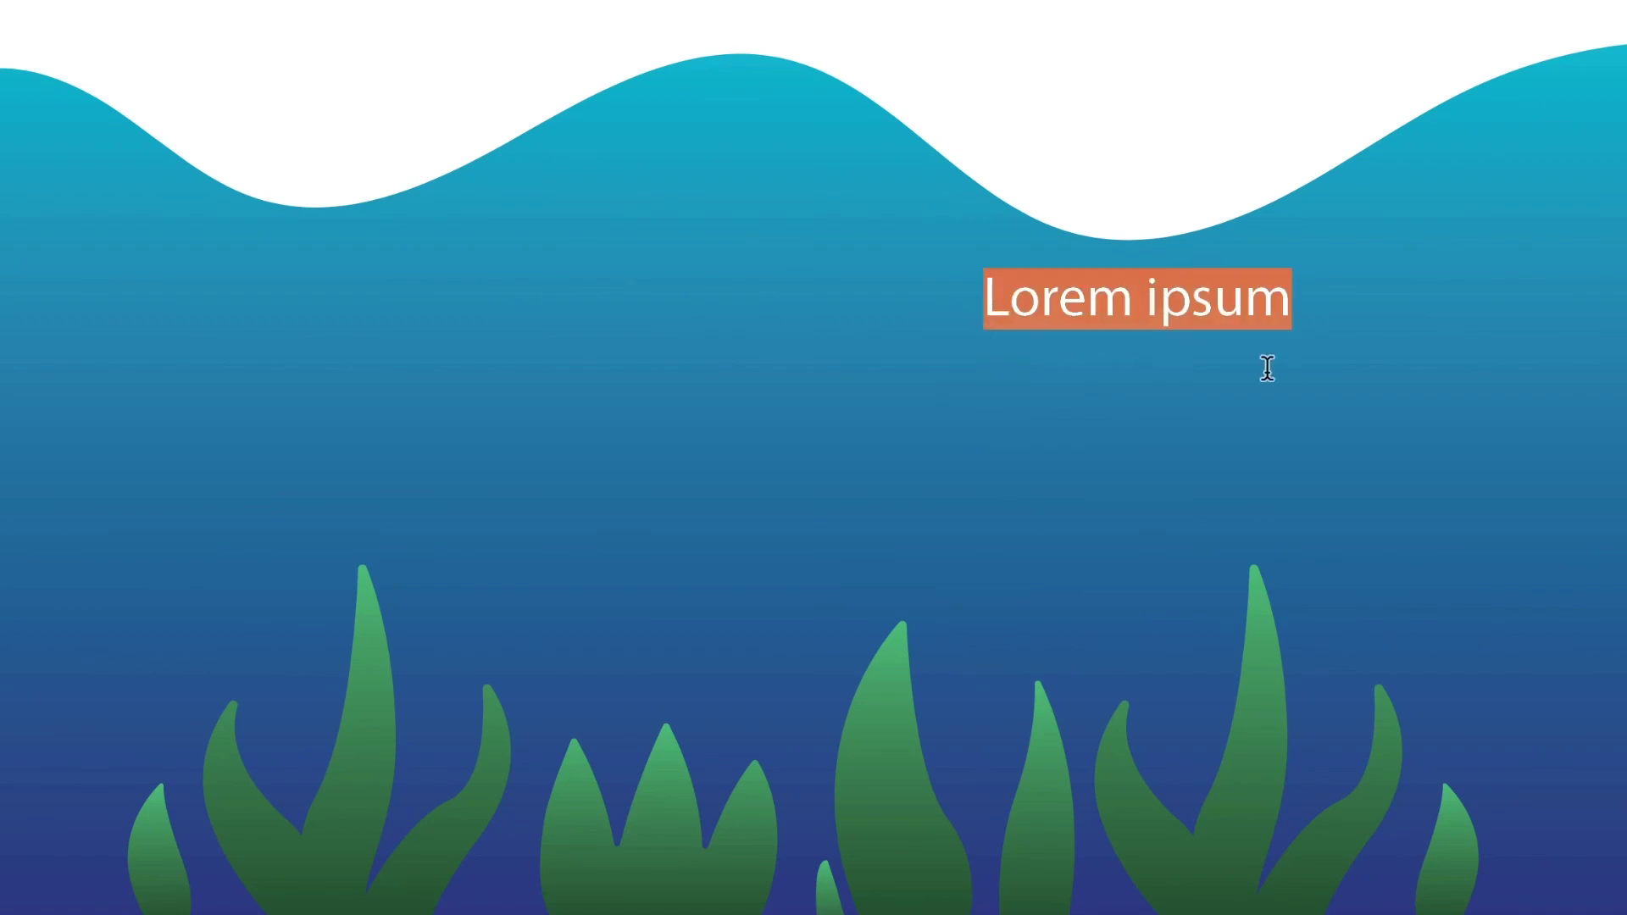
{"action": "type", "text": "Stay"}
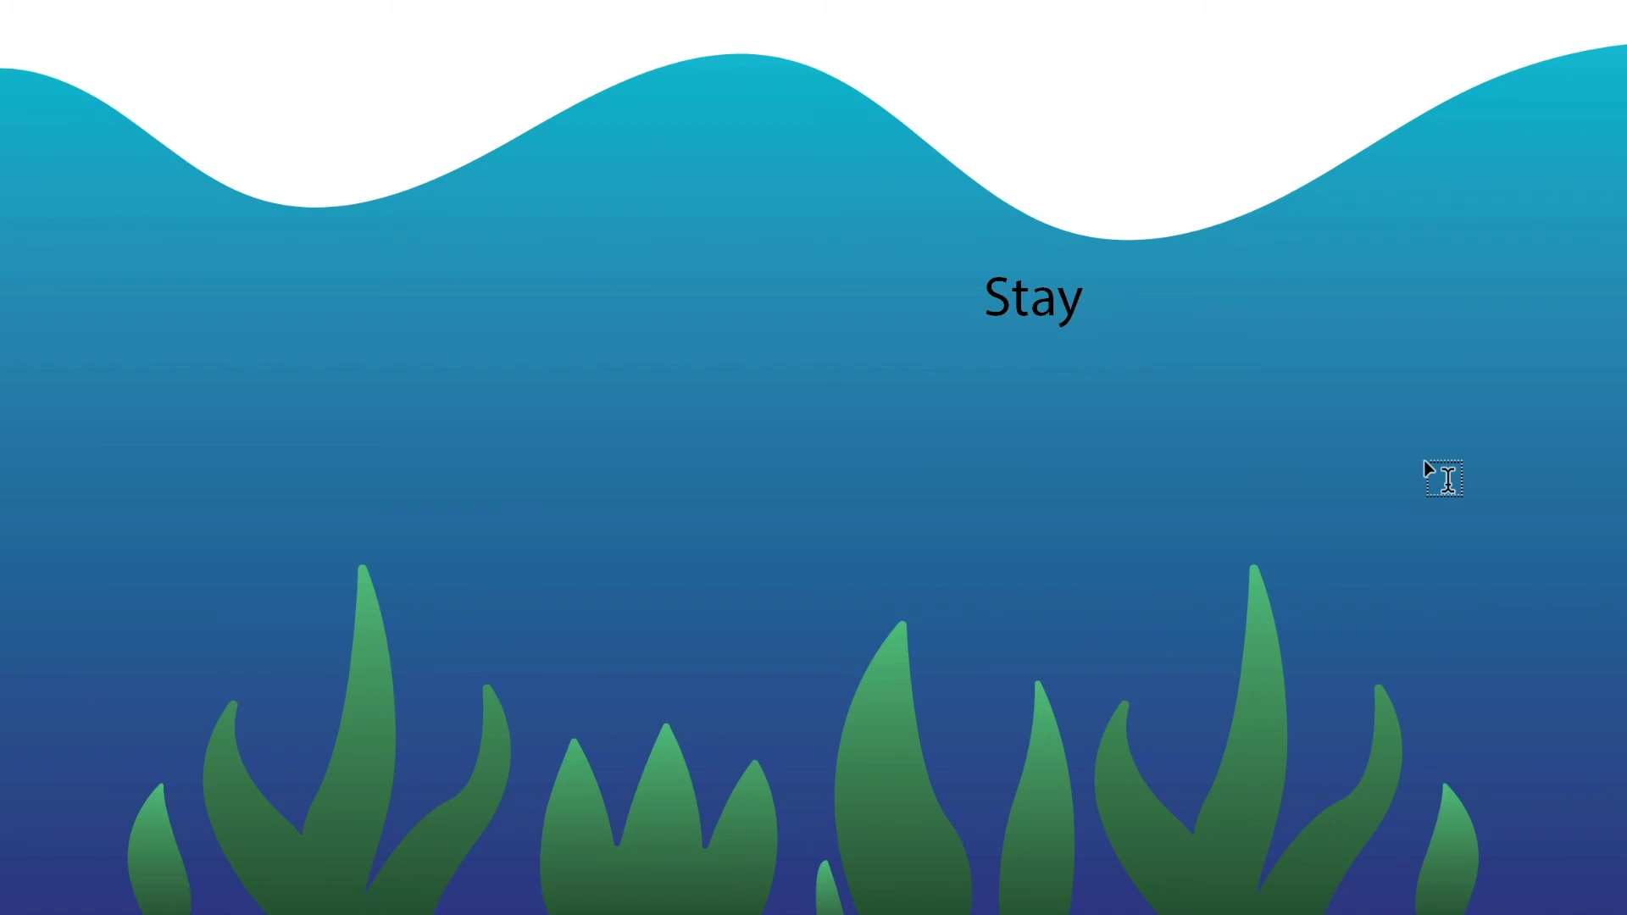
{"action": "key", "text": "Return"}
{"action": "type", "text": "Salty"}
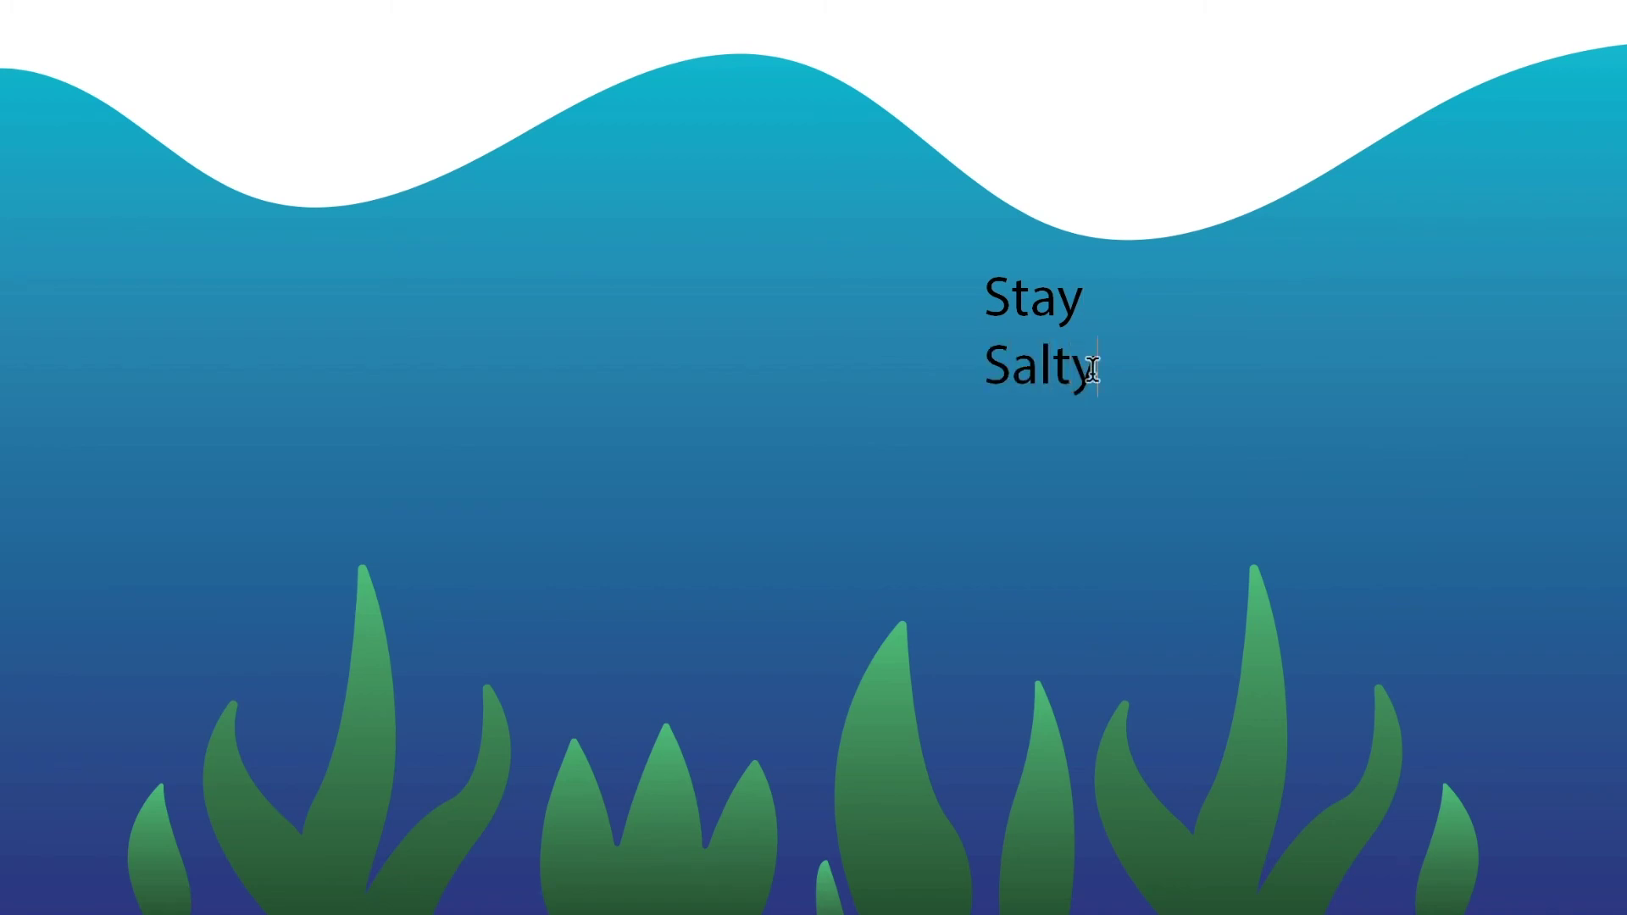
Step: Color both lines of the "Stay Salty" text white and finish editing the text
{"action": "left_click_drag", "start_coordinate": [1092, 369], "coordinate": [973, 304]}
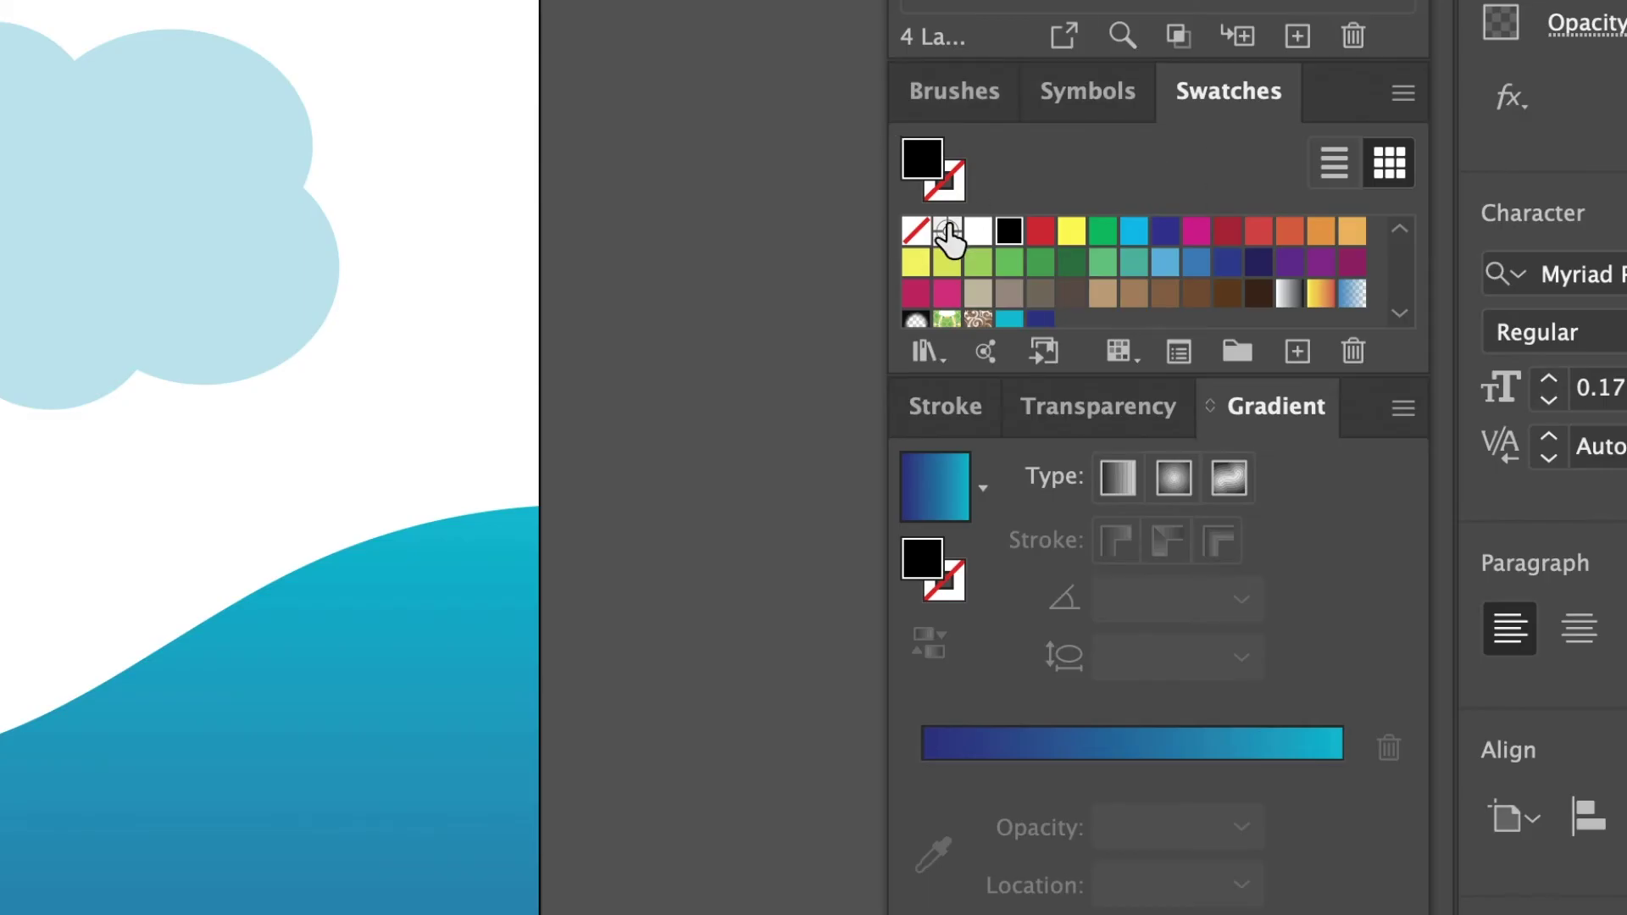
{"action": "left_click", "coordinate": [978, 230]}
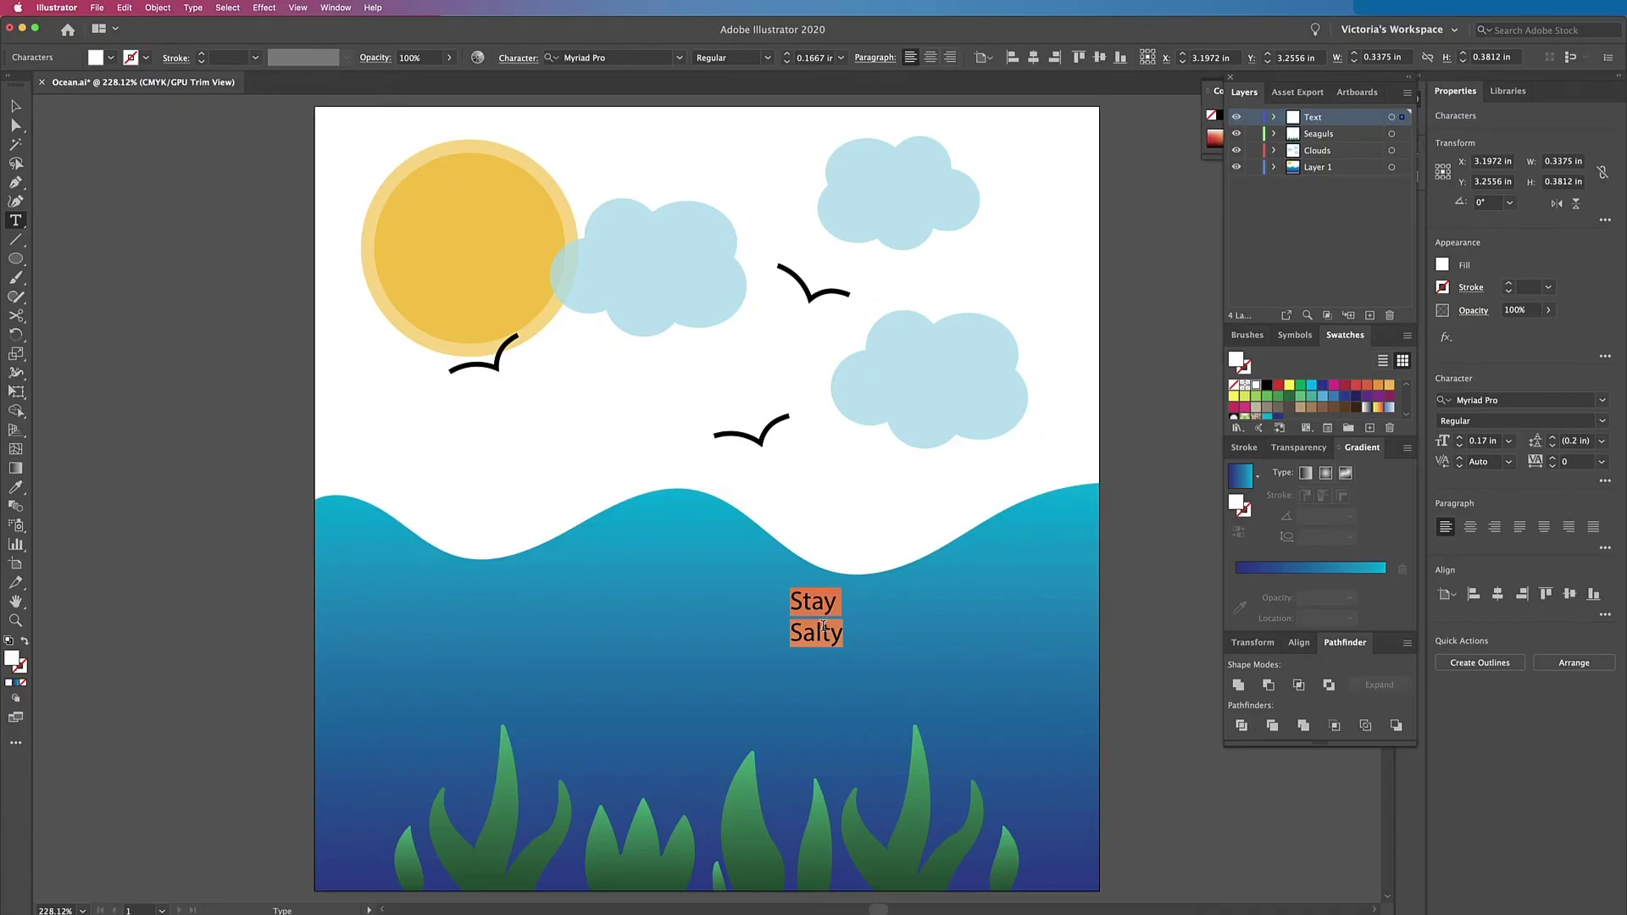
{"action": "key", "text": "Escape"}
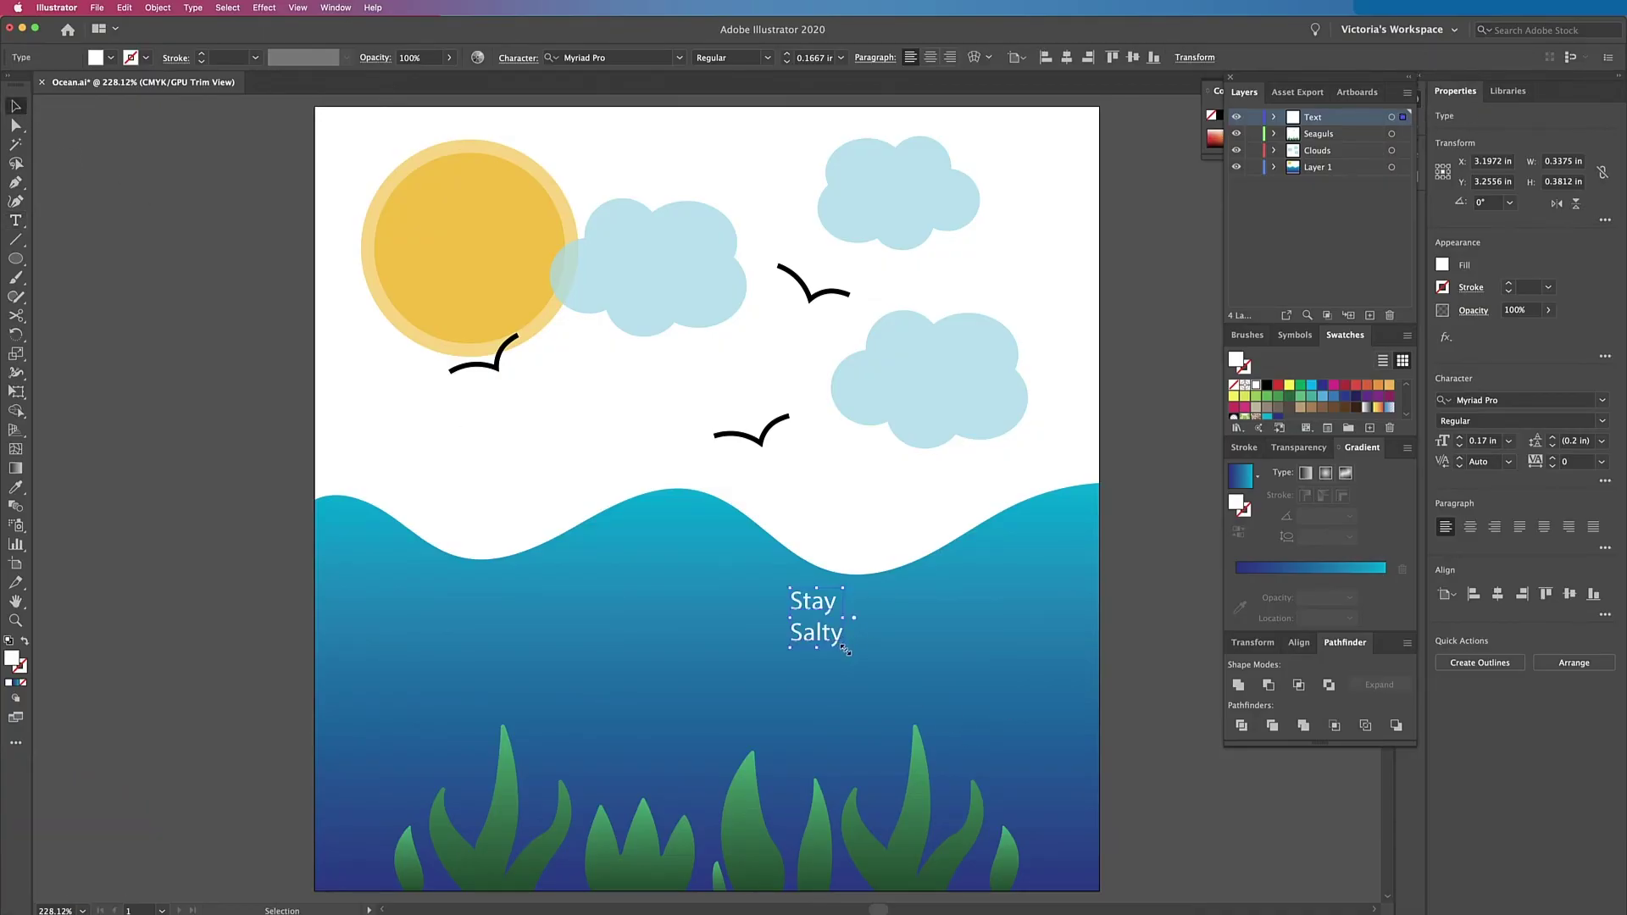
Step: Enlarge the "Stay Salty" text to about 0.79 in wide and 0.89 in high
{"action": "left_click_drag", "start_coordinate": [845, 649], "coordinate": [915, 733]}
{"action": "left_click", "coordinate": [1042, 746]}
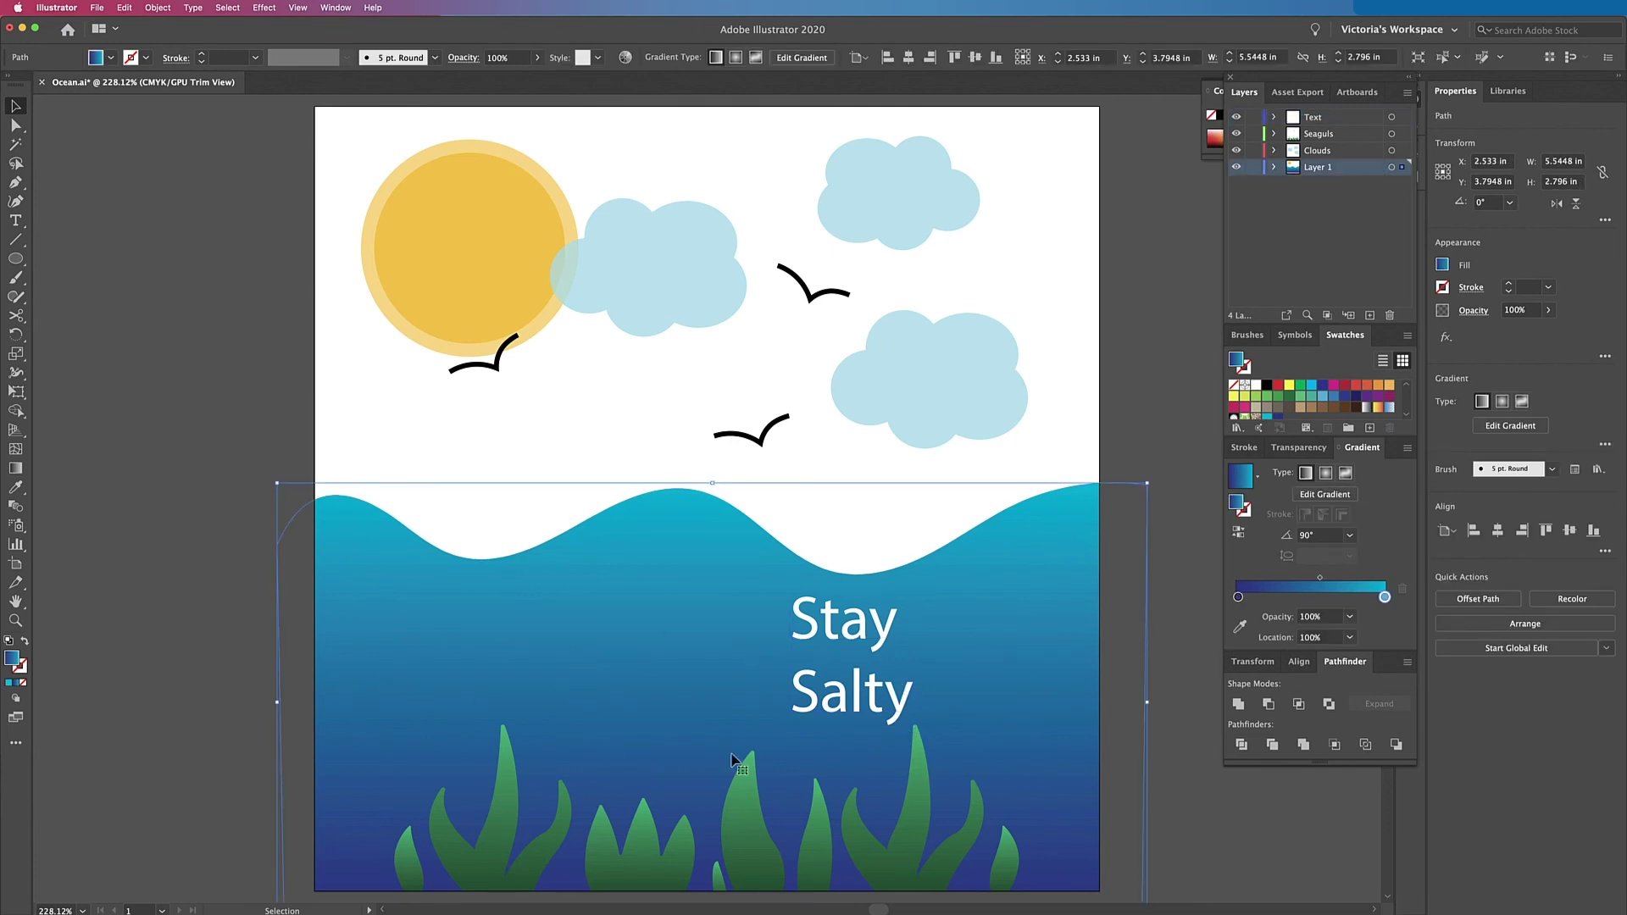
{"action": "left_click", "coordinate": [857, 642]}
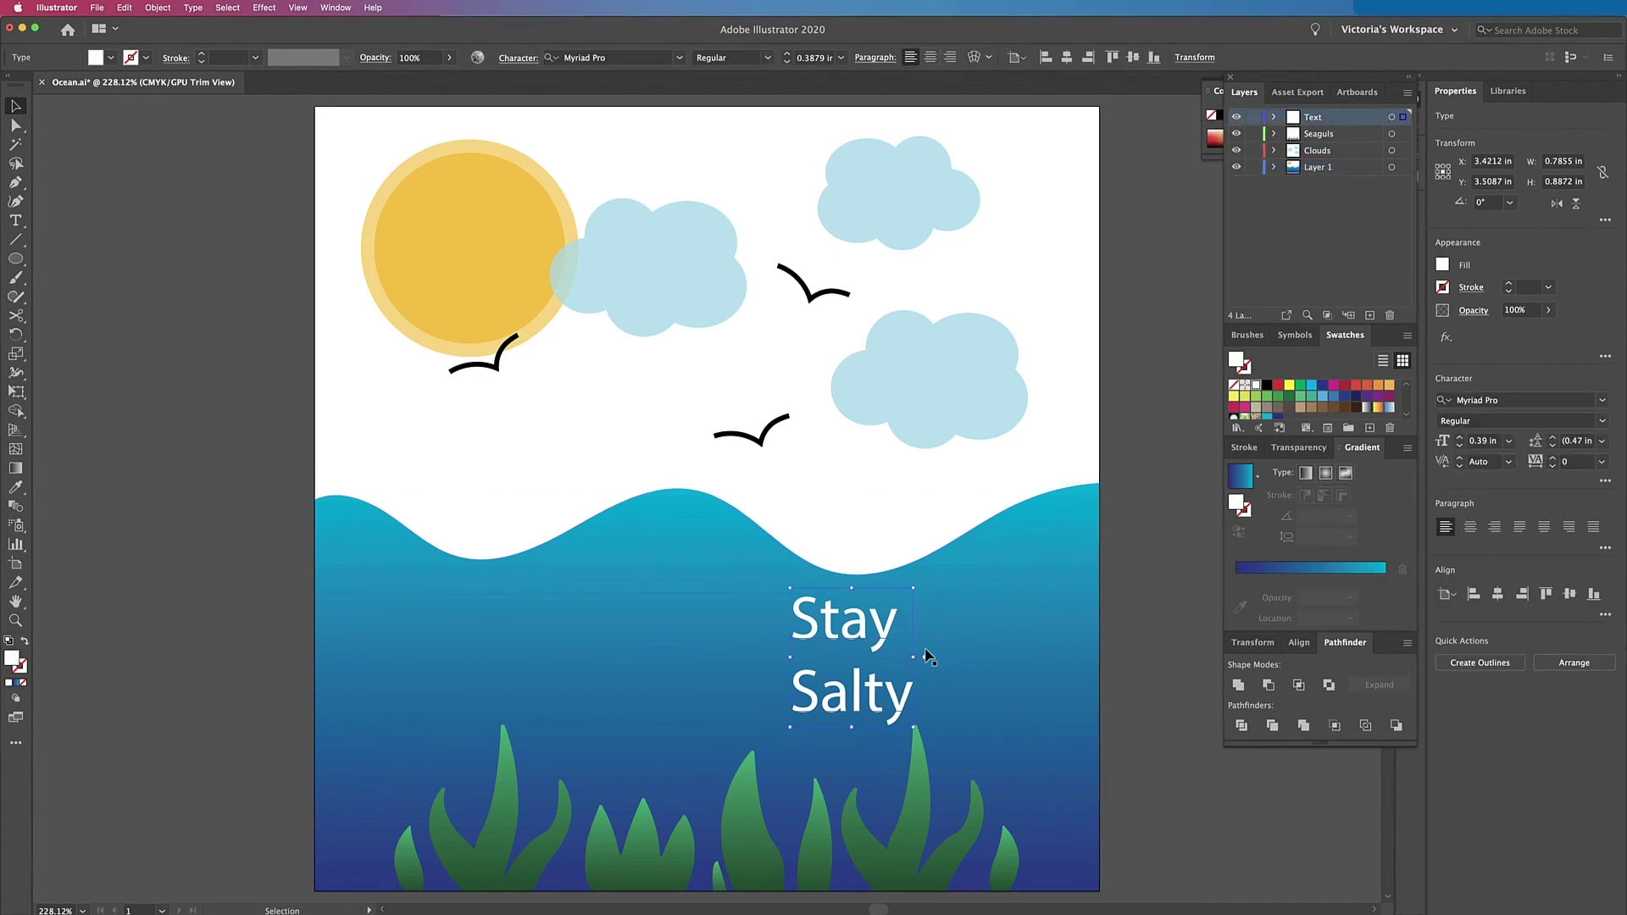
{"action": "left_click", "coordinate": [1074, 641]}
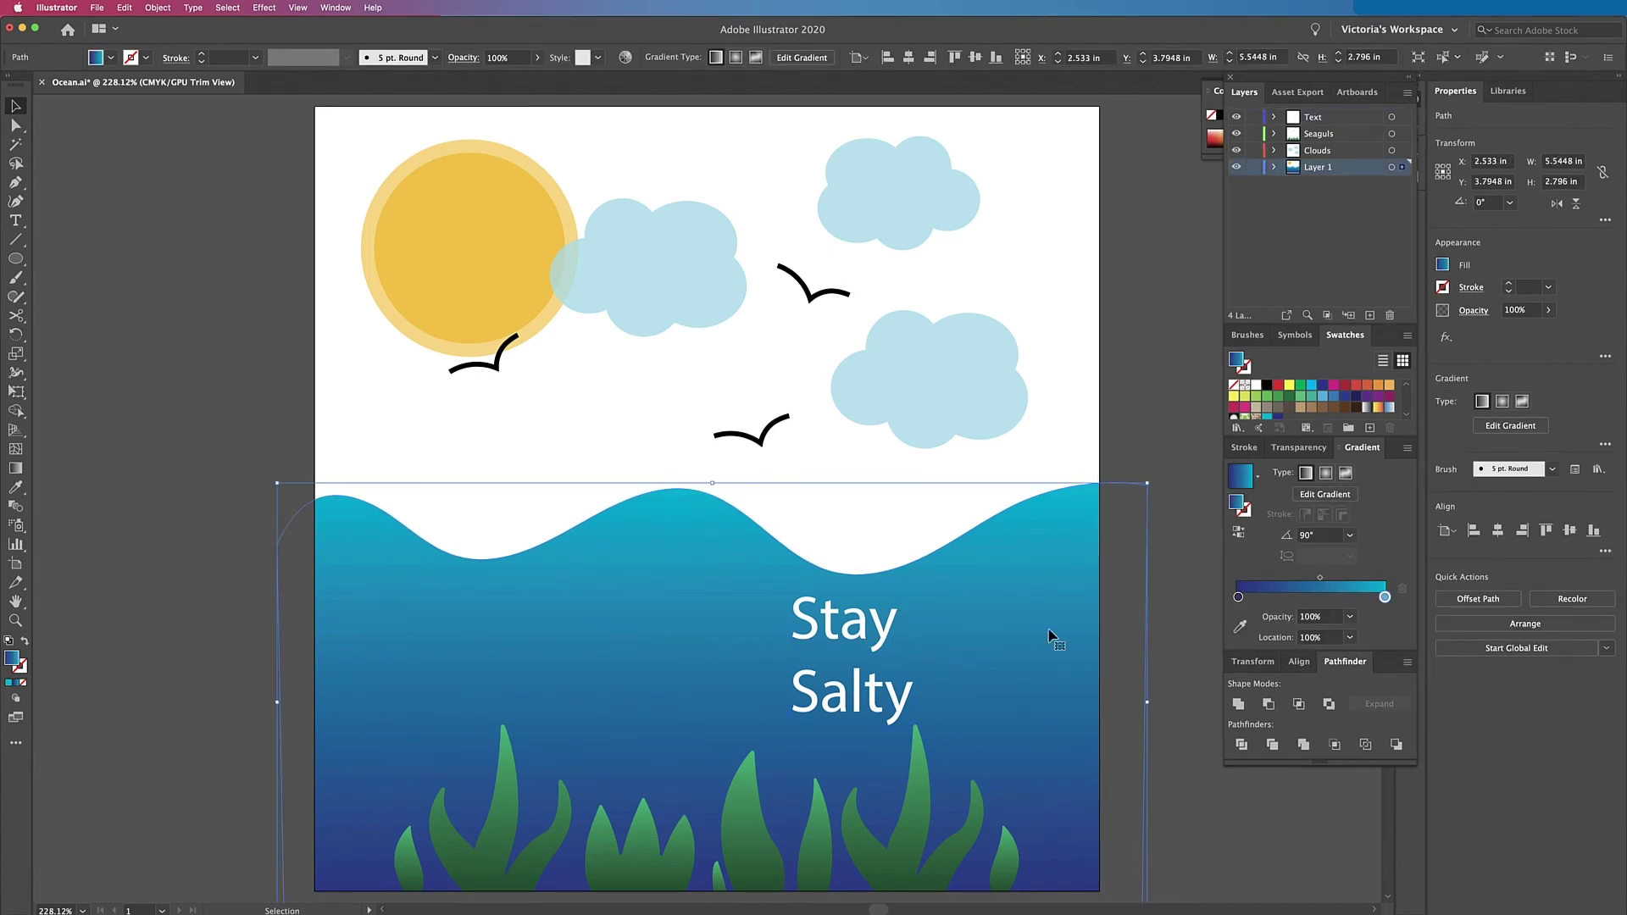
Step: Lock the selected wave shape and select all the seaweed shapes together with a marquee along the artboard's lower part
{"action": "left_click", "coordinate": [159, 7]}
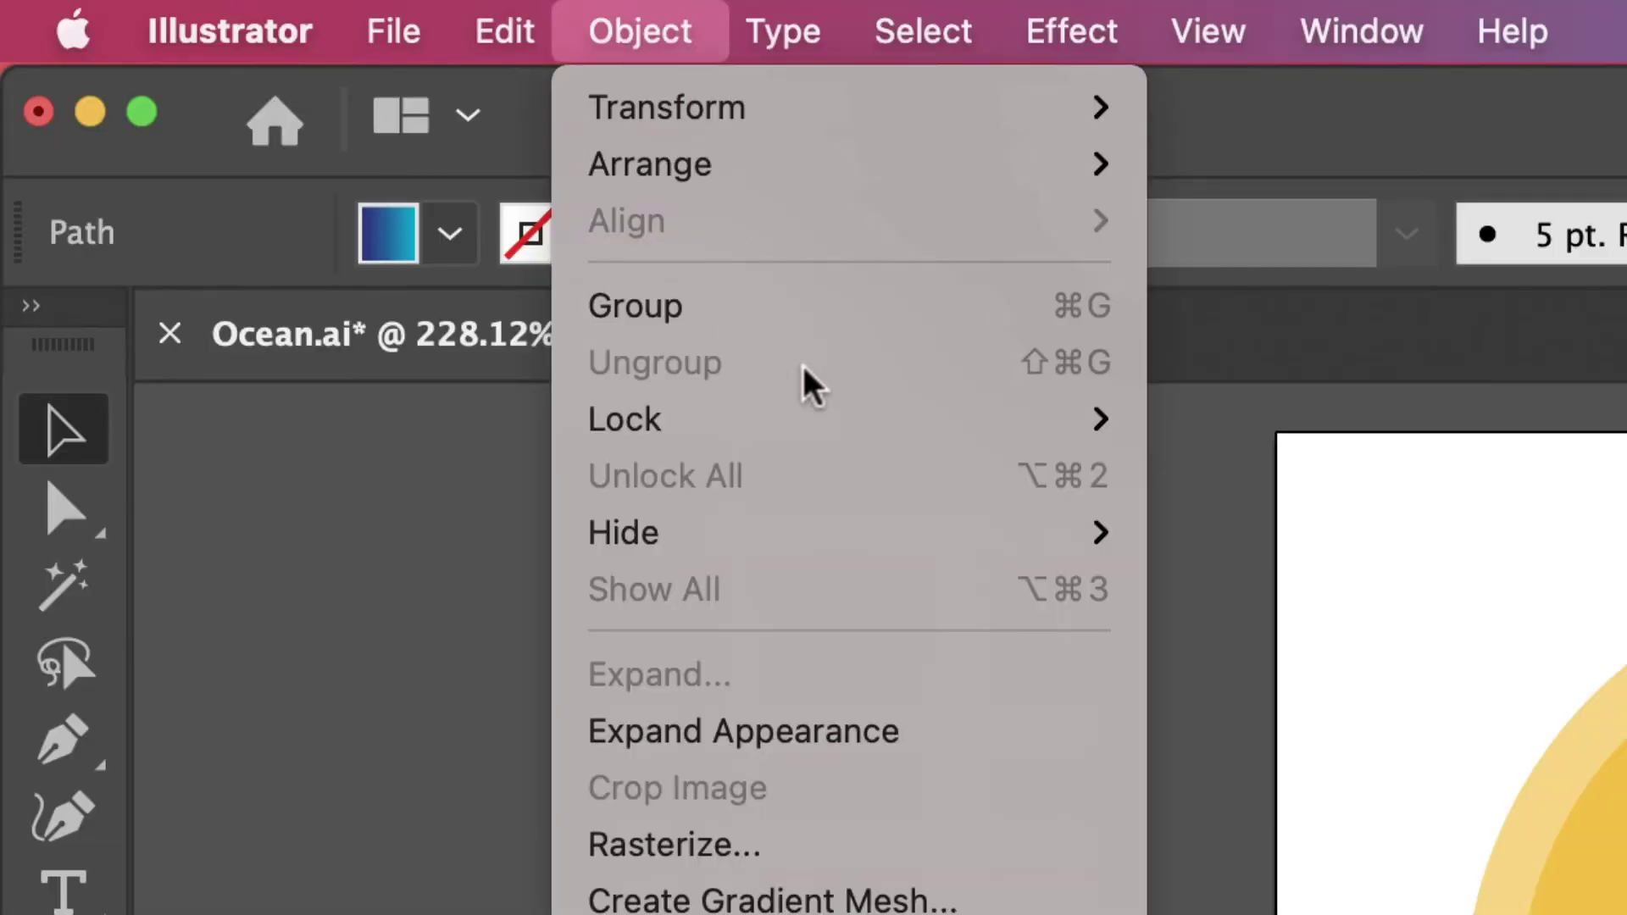
{"action": "mouse_move", "coordinate": [799, 410]}
{"action": "left_click", "coordinate": [1227, 447]}
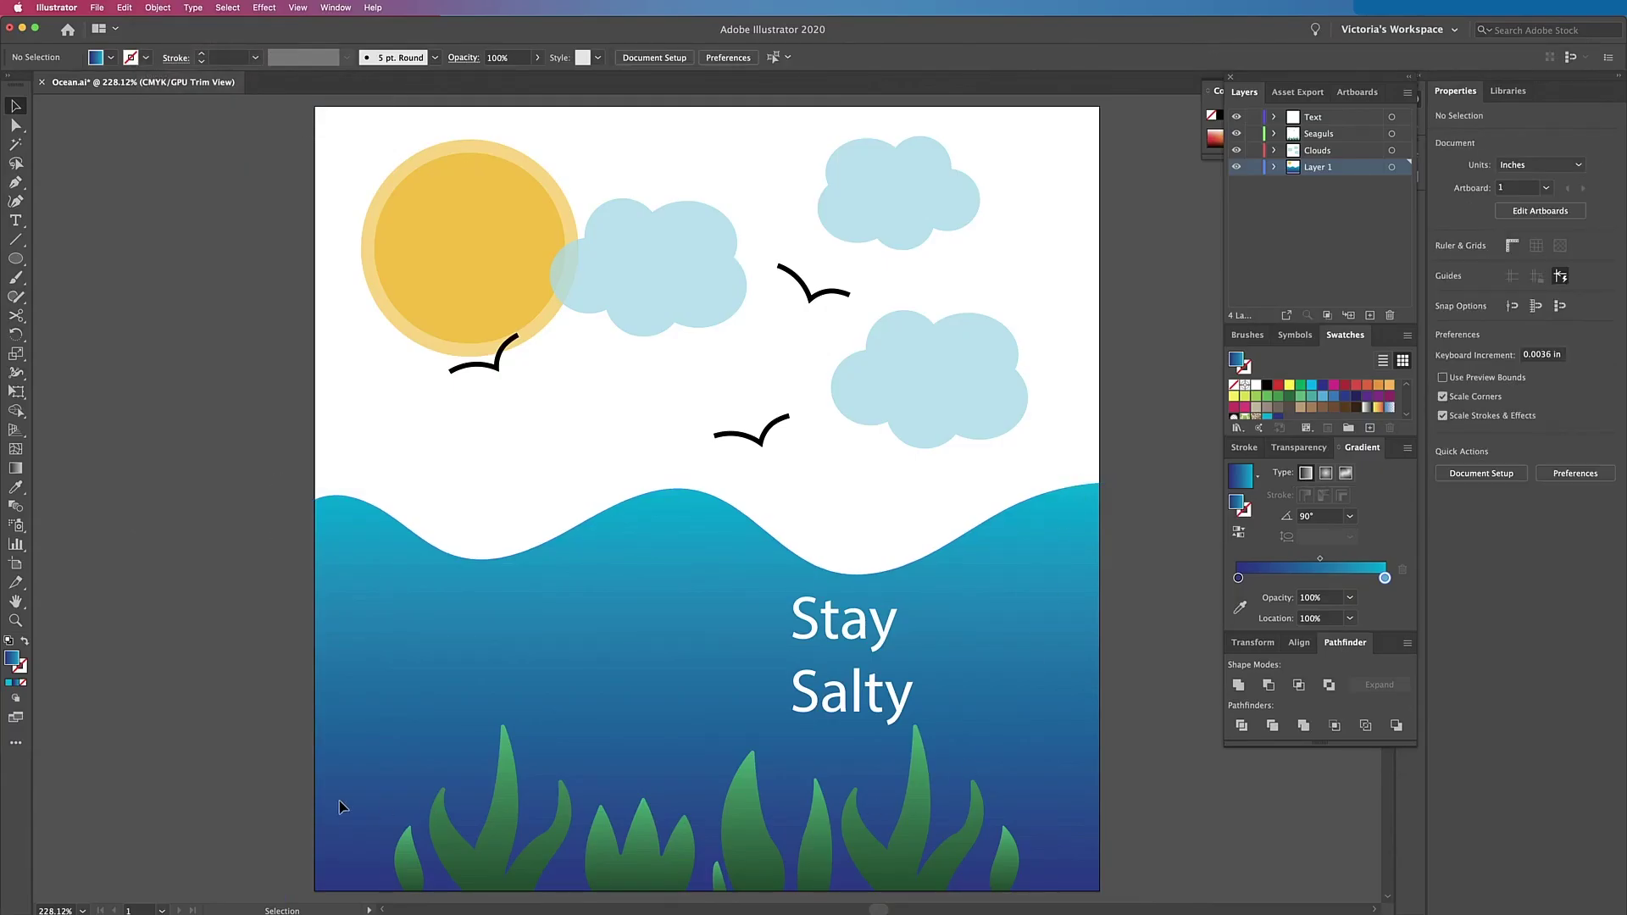
{"action": "left_click_drag", "start_coordinate": [1072, 887], "coordinate": [1072, 887]}
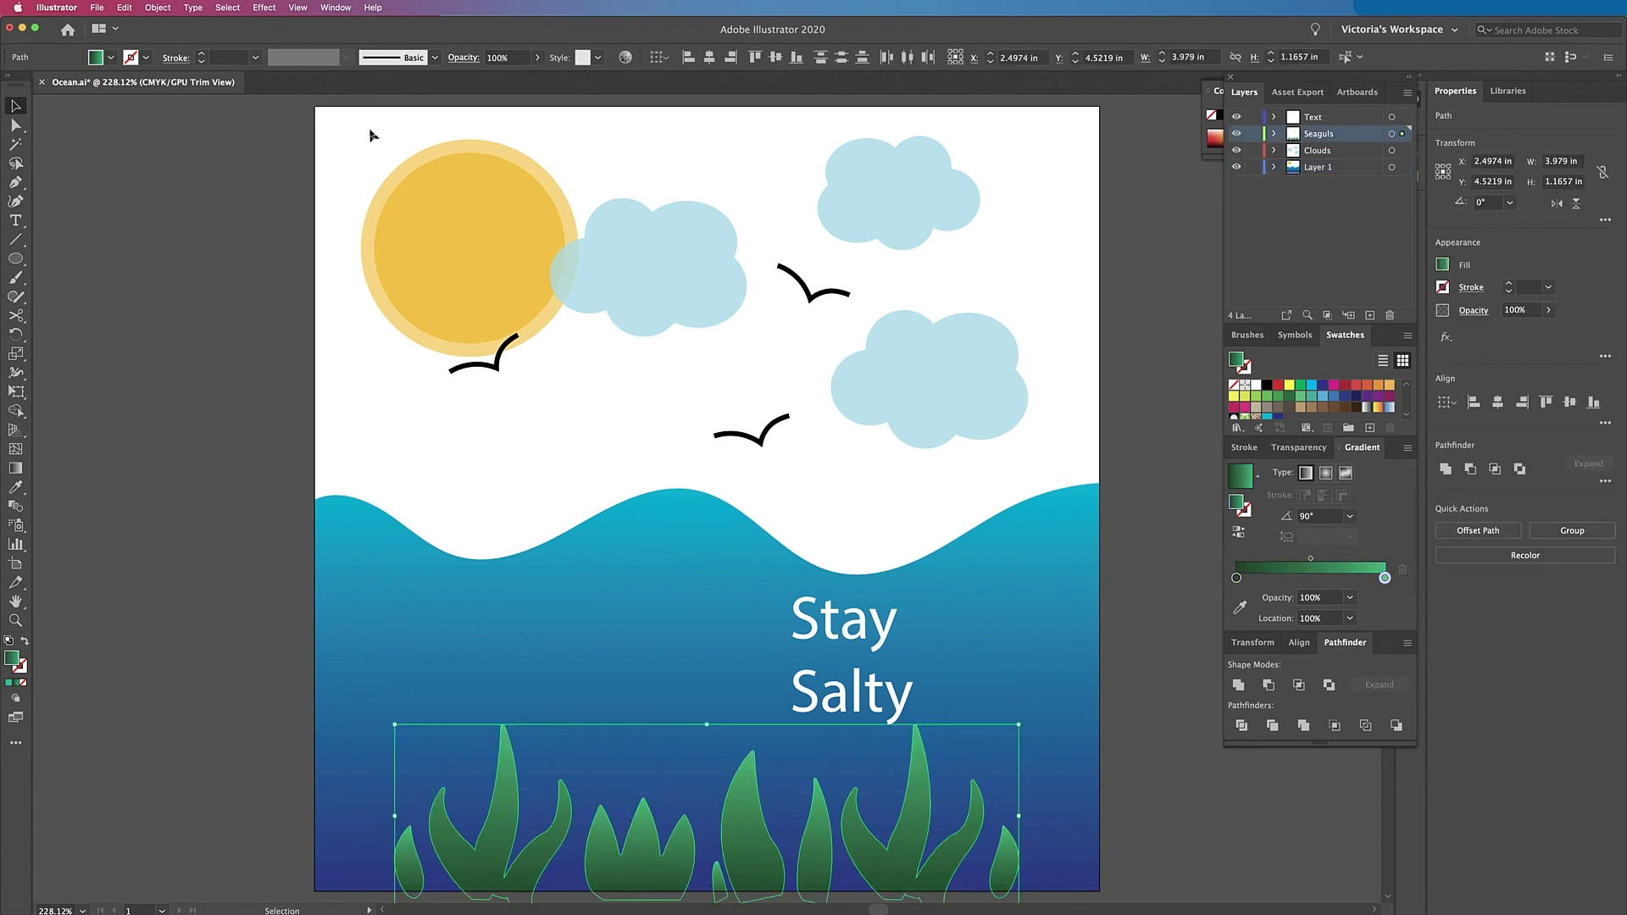
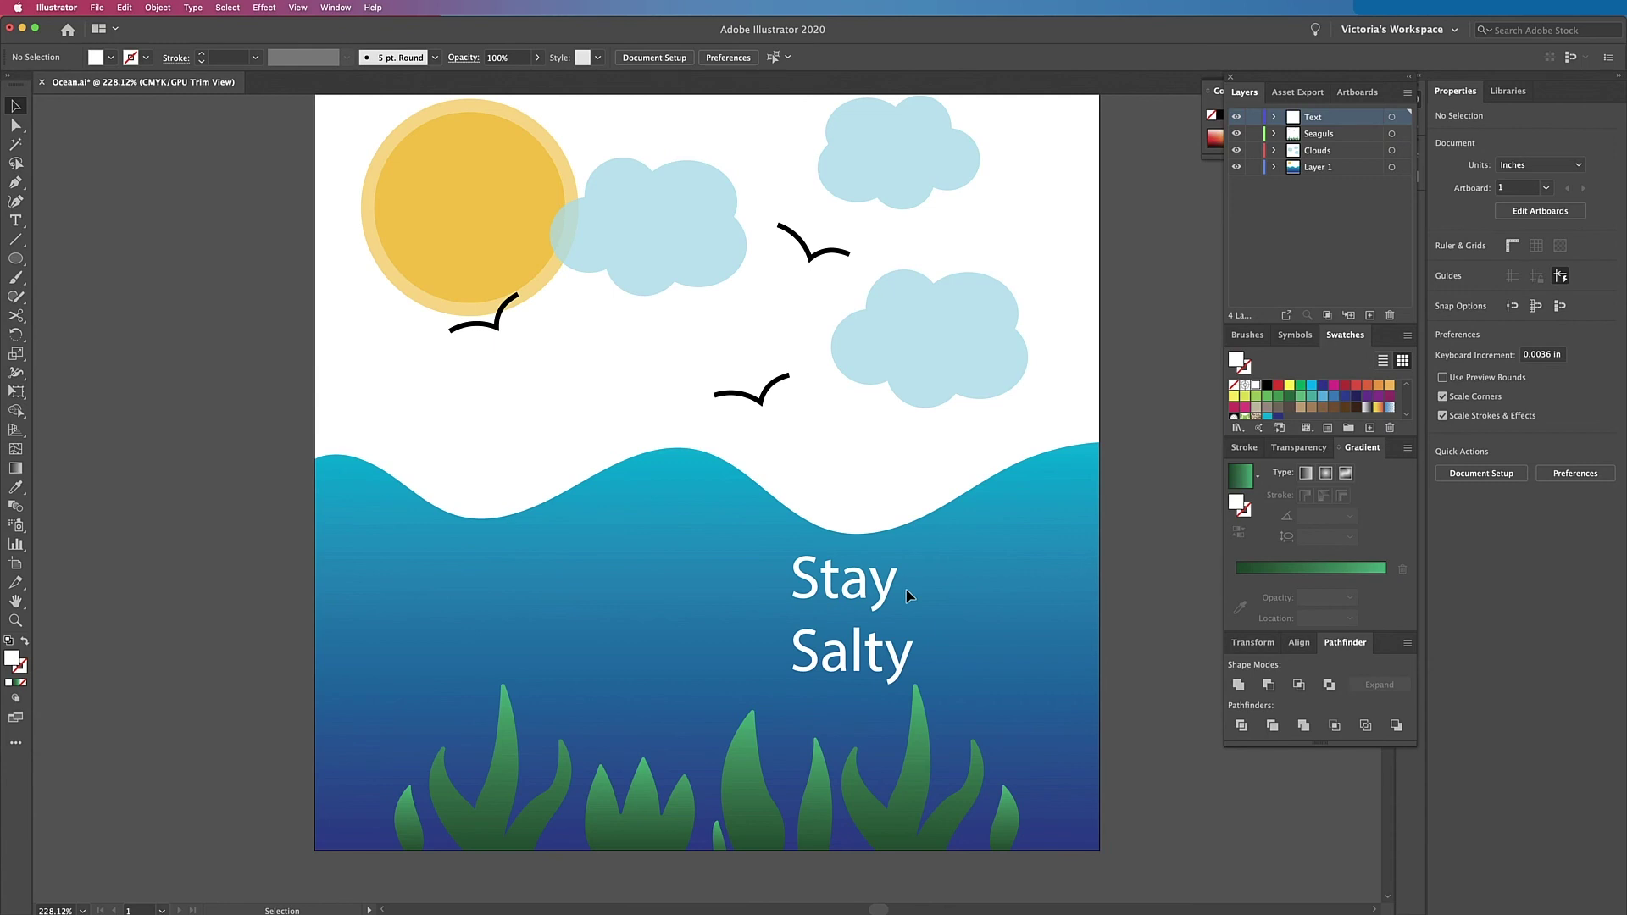
Step: Change the "Stay Salty" text's font to AutumnCollection, filtering the font list to handwritten styles
{"action": "left_click", "coordinate": [877, 594]}
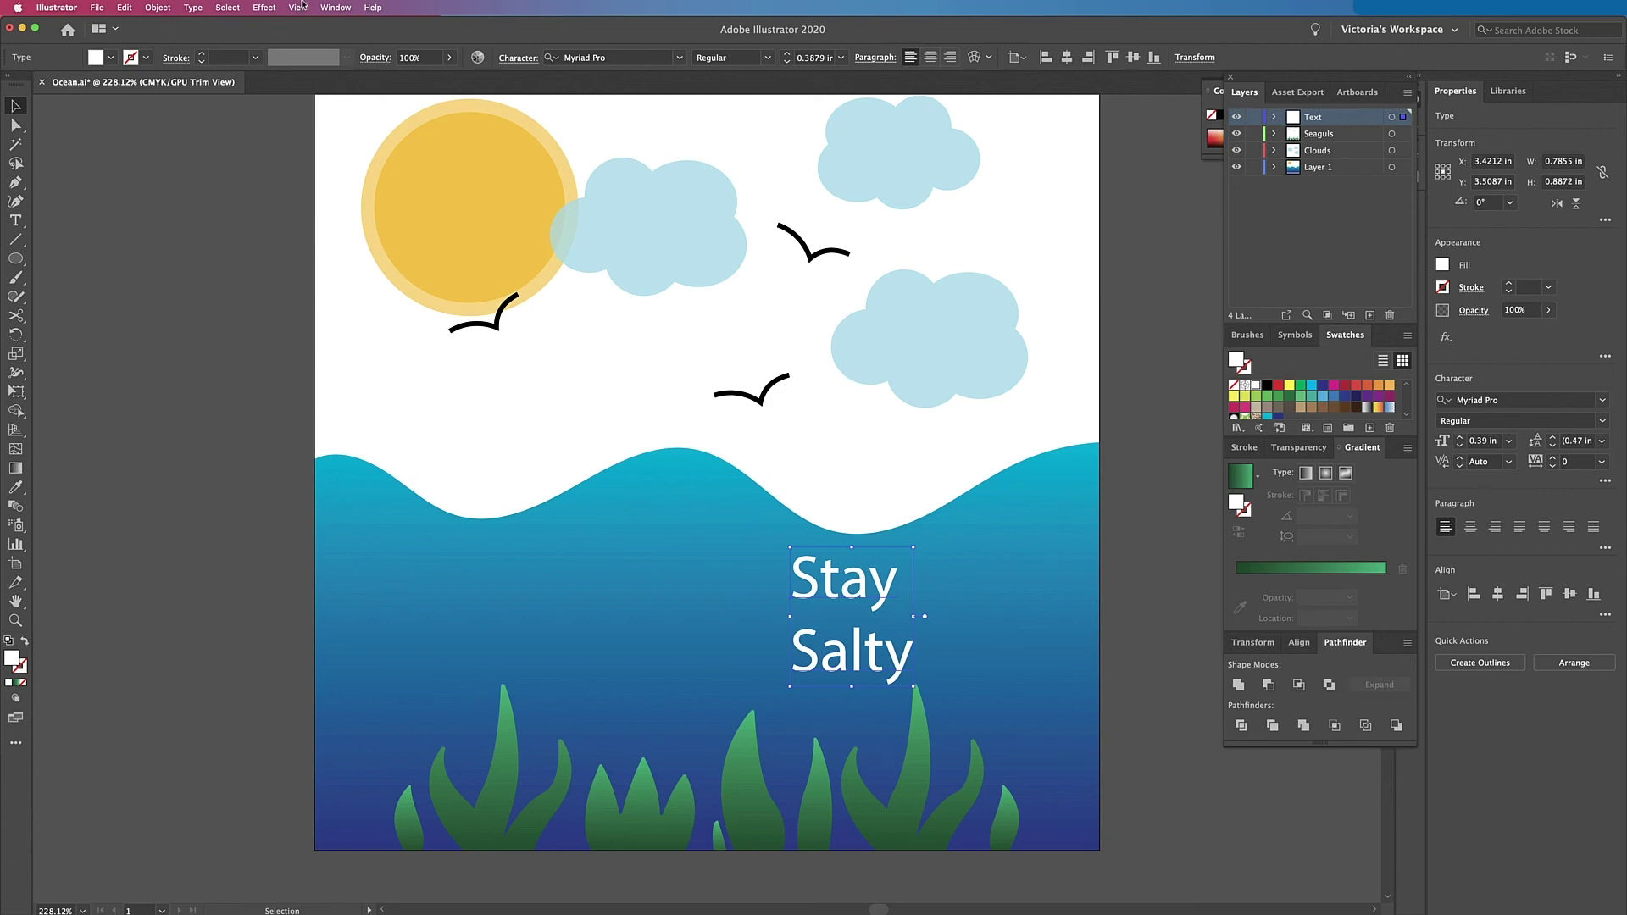
{"action": "left_click", "coordinate": [335, 8]}
{"action": "mouse_move", "coordinate": [526, 647]}
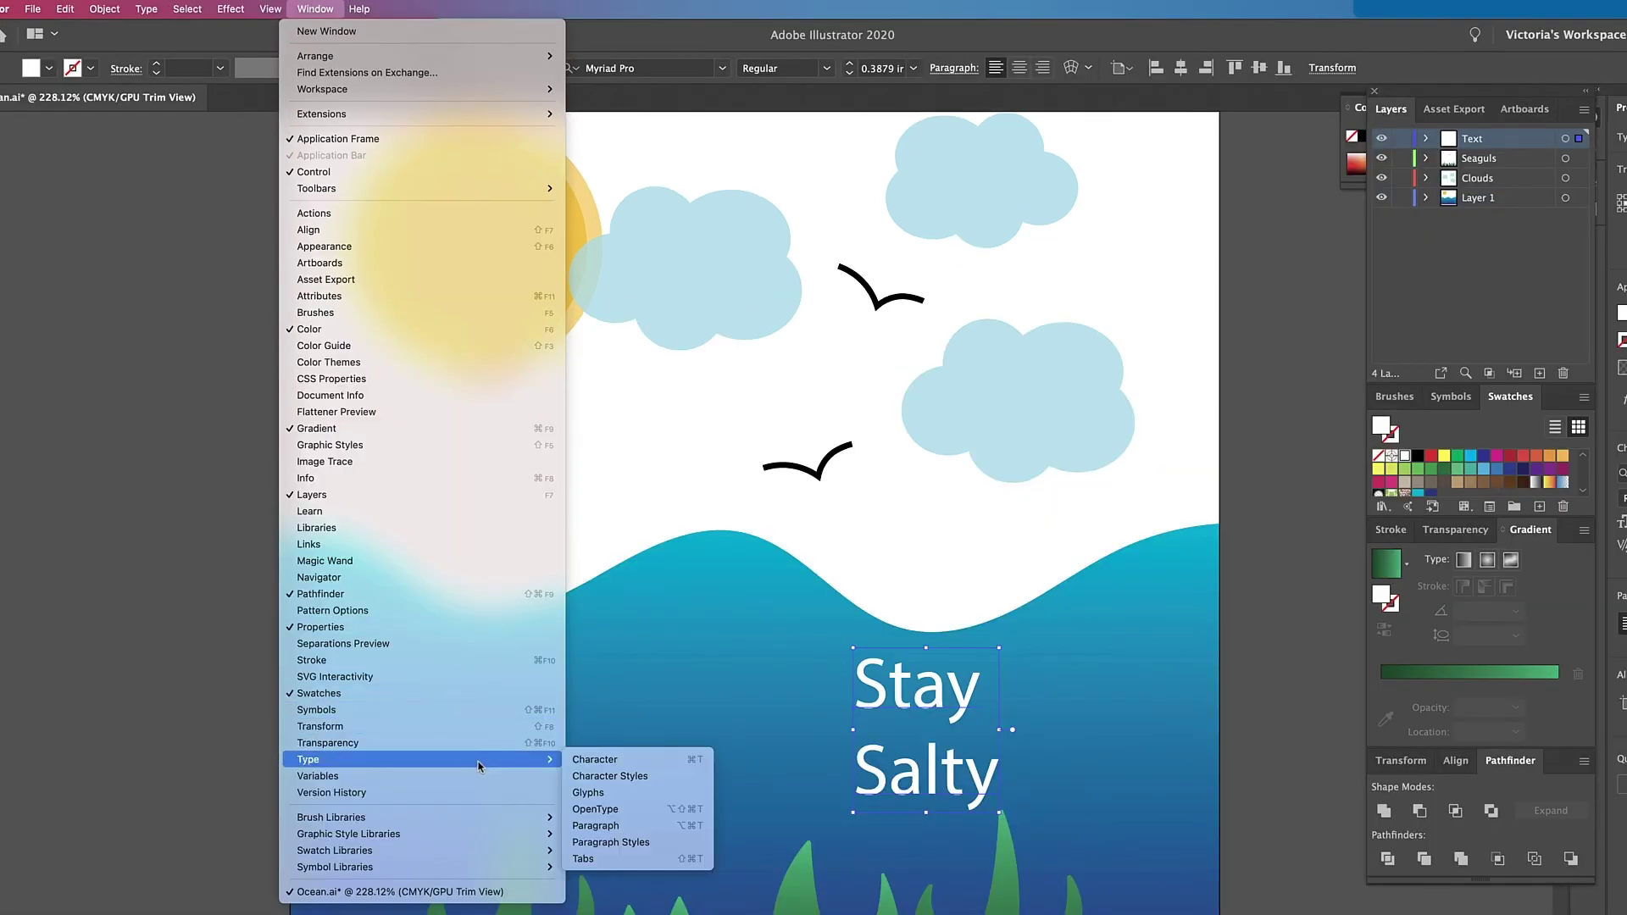
{"action": "left_click", "coordinate": [595, 759]}
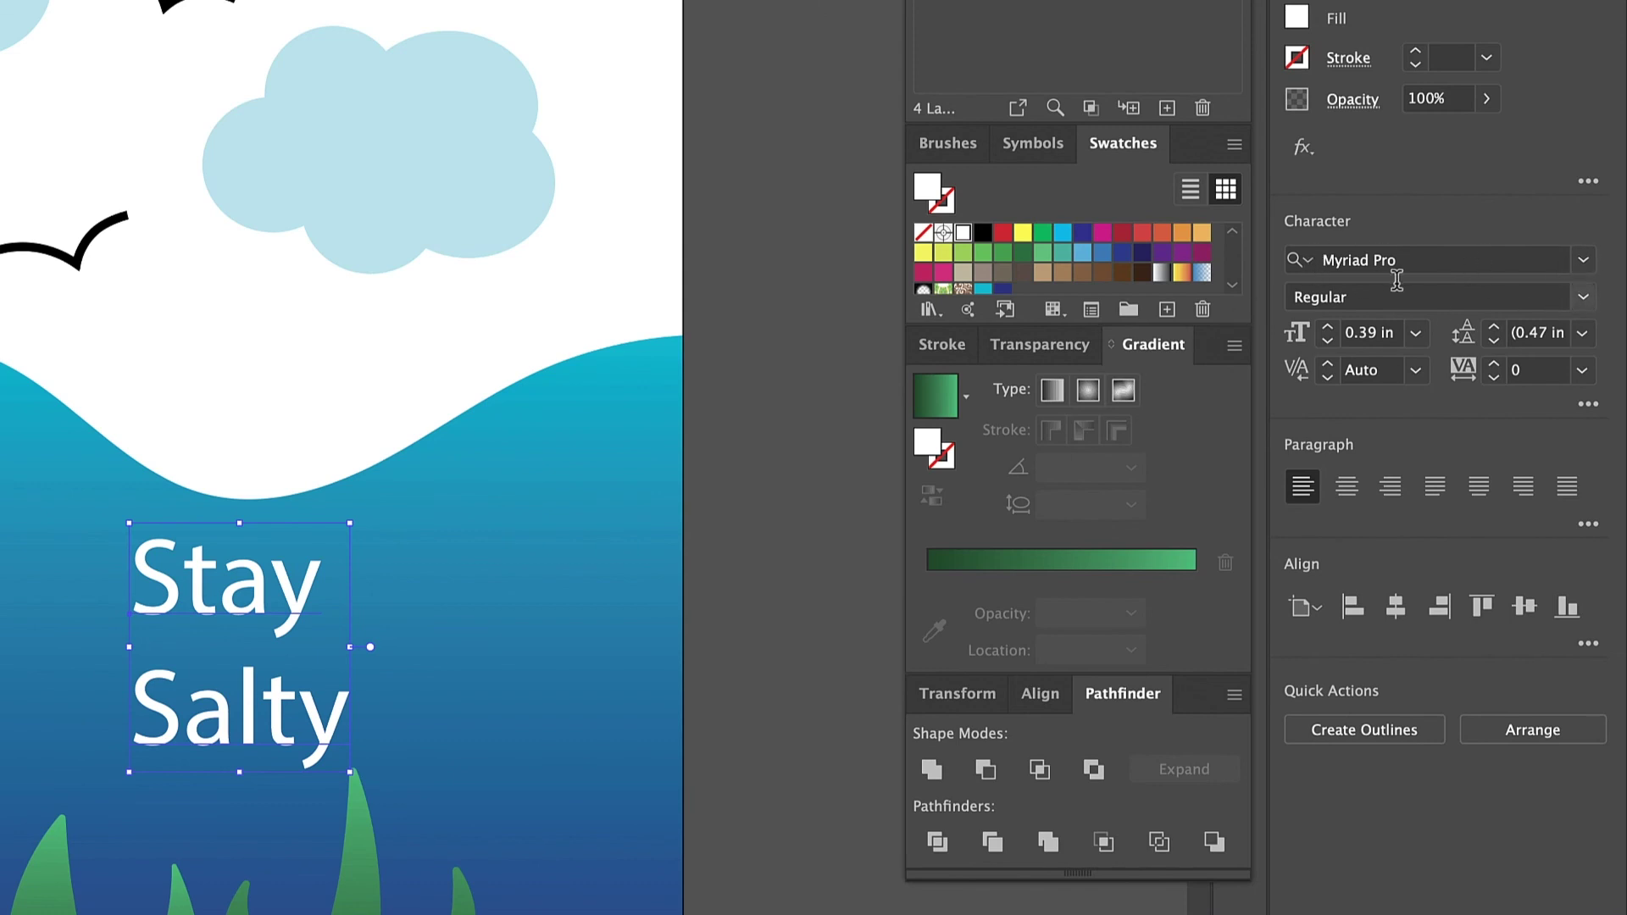
{"action": "left_click", "coordinate": [1583, 262]}
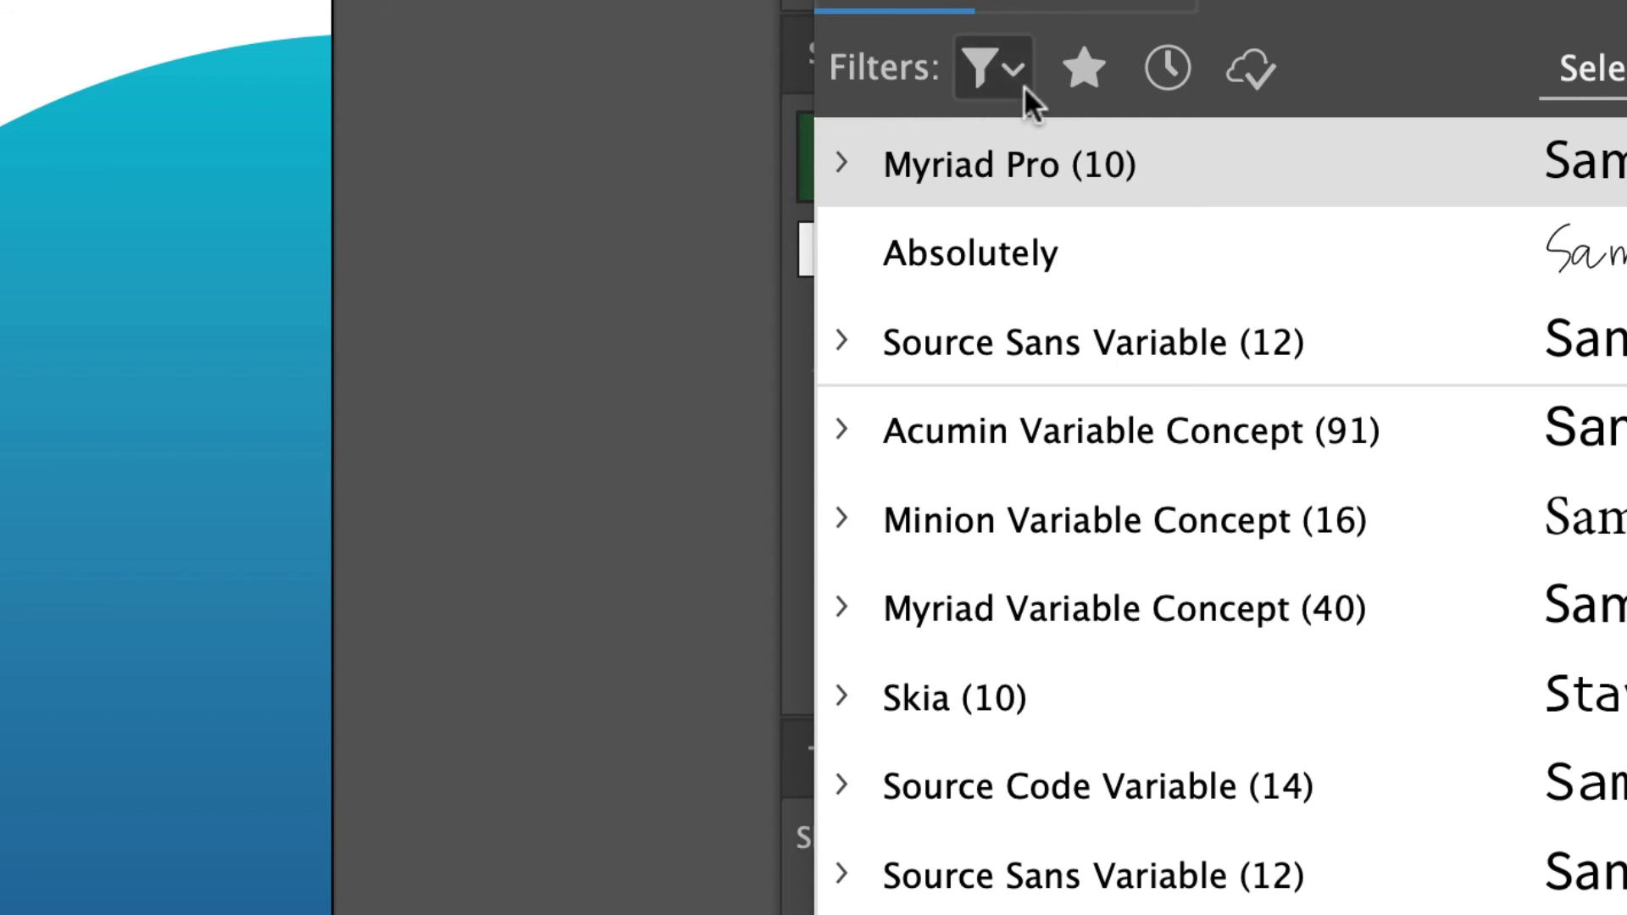
{"action": "left_click", "coordinate": [1020, 80]}
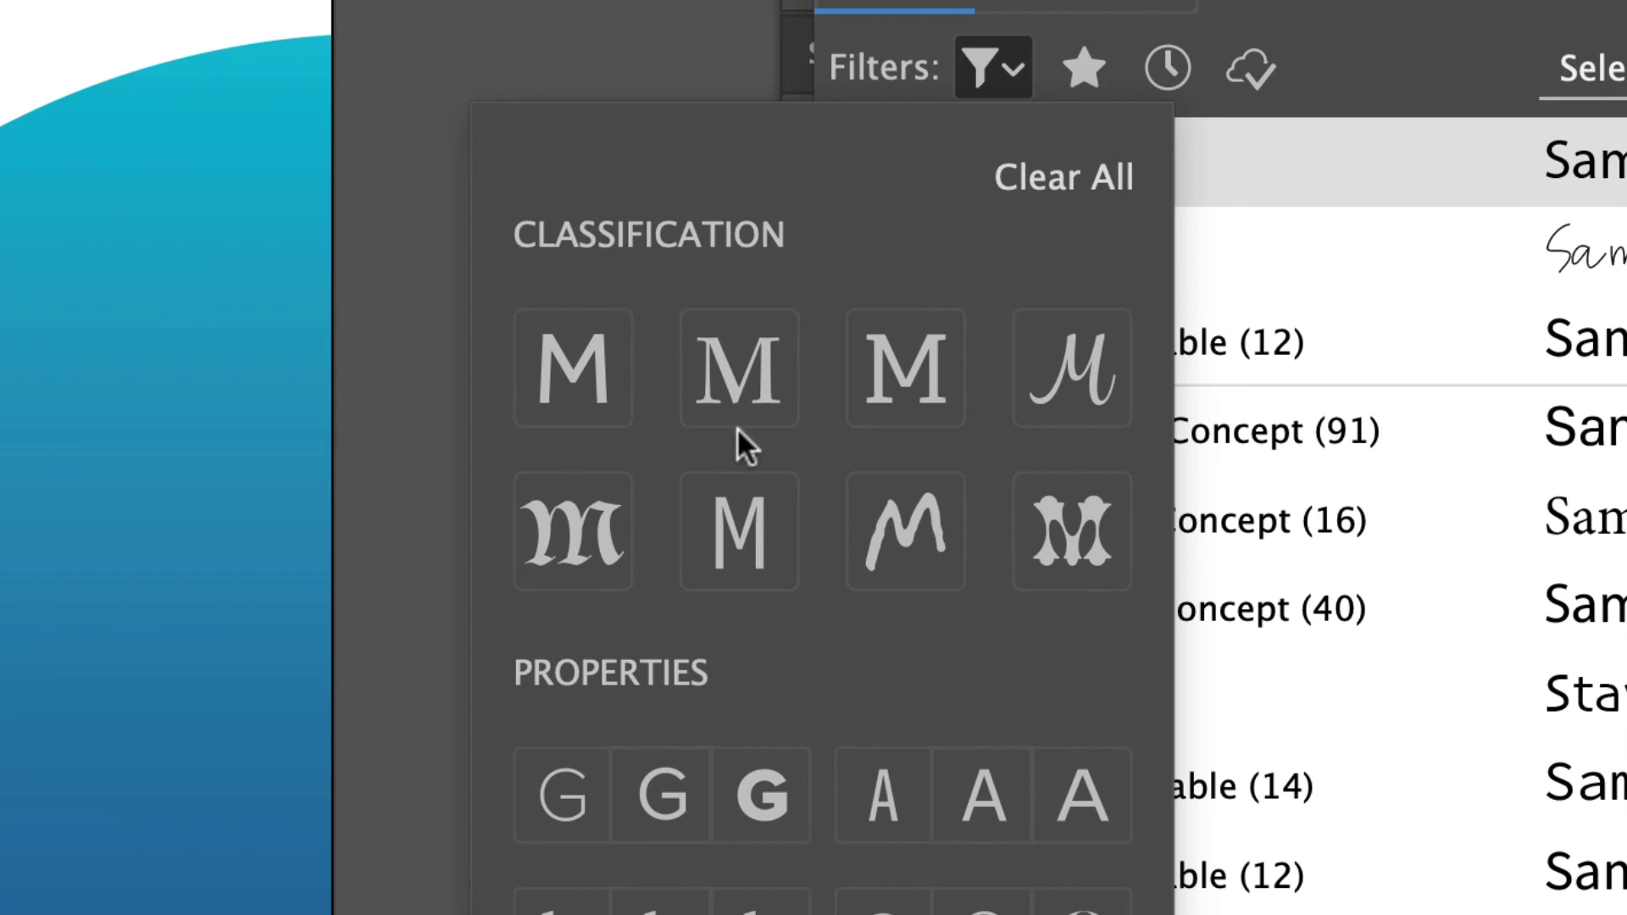
{"action": "left_click", "coordinate": [926, 512]}
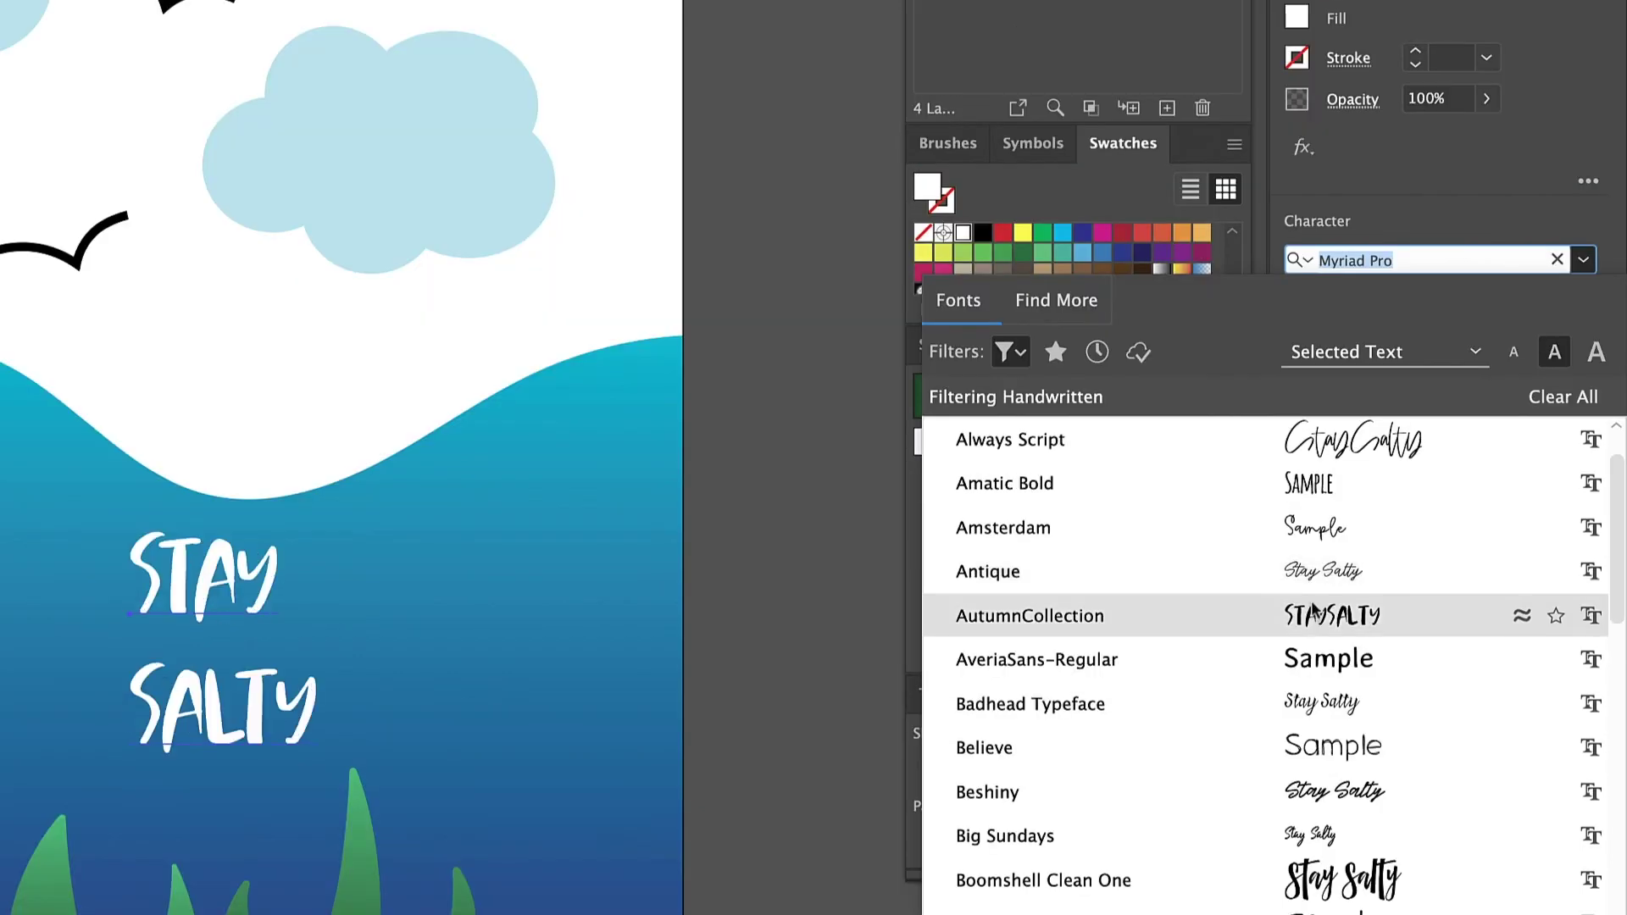
{"action": "left_click", "coordinate": [1310, 611]}
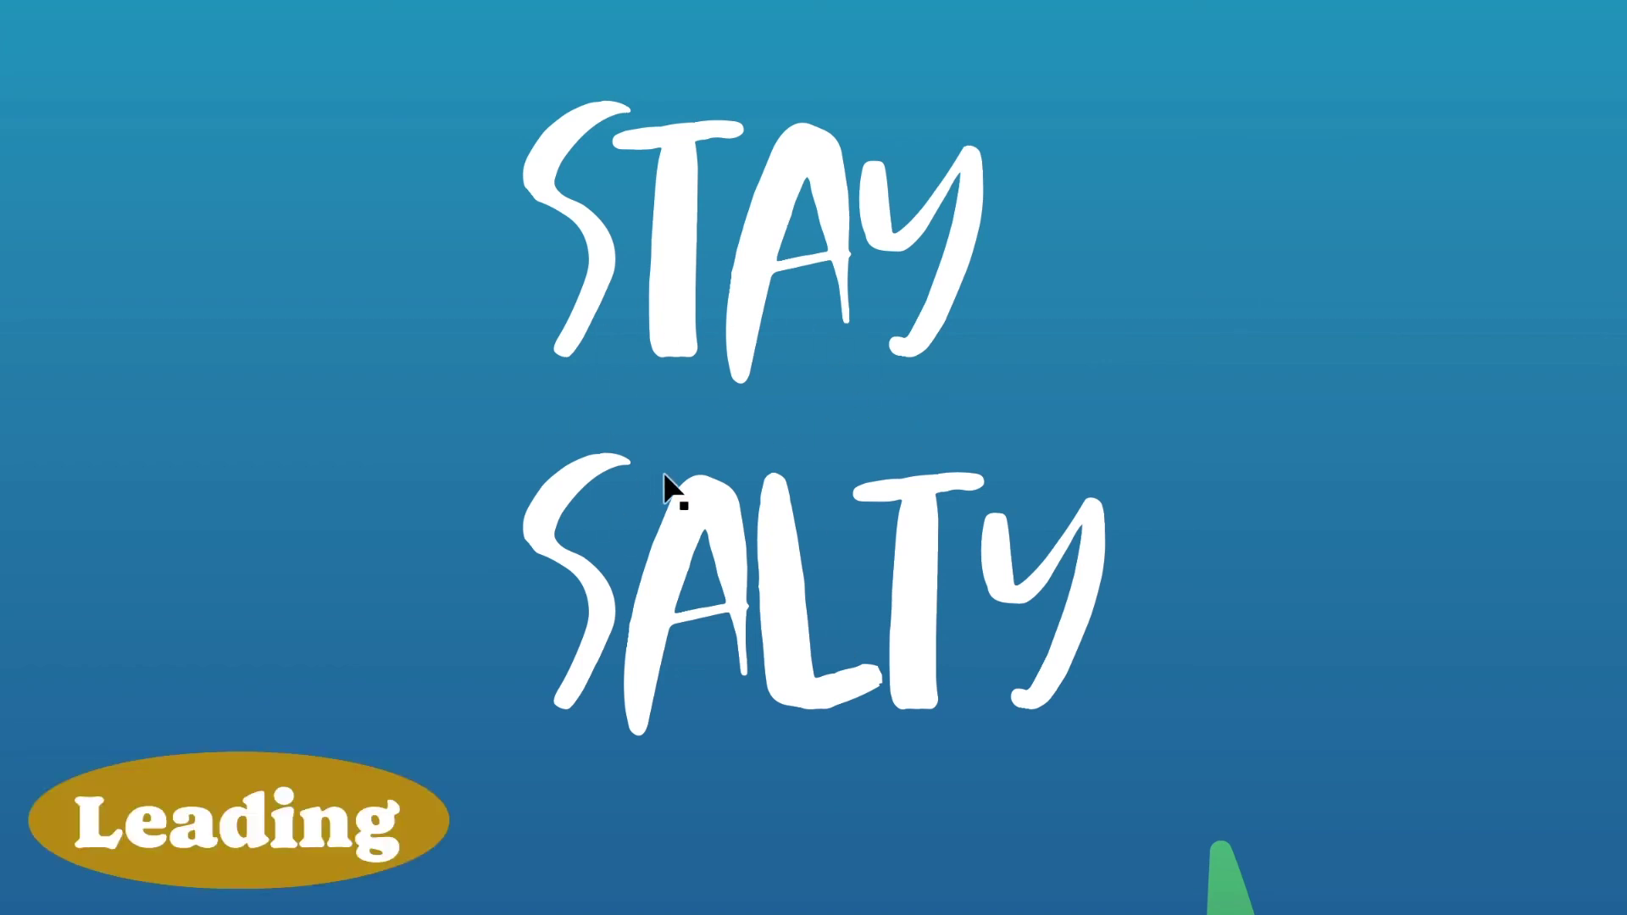
Step: Set the leading of the "Stay Salty" text to 0.32 in so its two lines sit closer together
{"action": "left_click", "coordinate": [788, 608]}
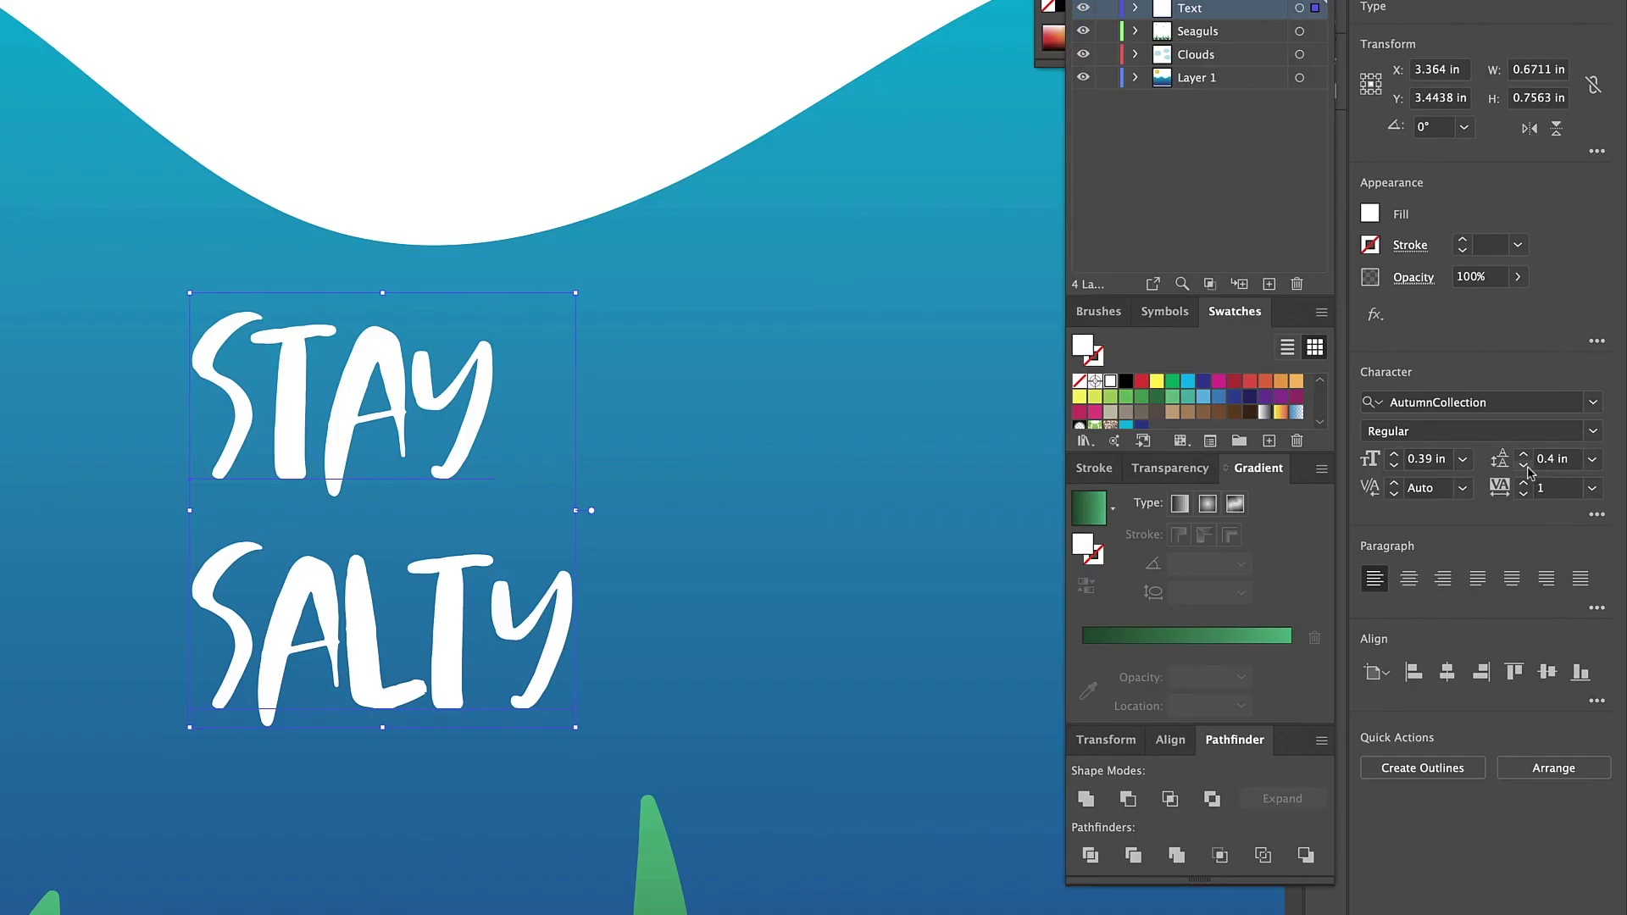
{"action": "left_click", "coordinate": [1524, 466]}
{"action": "left_click", "coordinate": [1525, 454]}
{"action": "key", "text": "alt+Up"}
{"action": "key", "text": "alt+Up"}
{"action": "key", "text": "alt+Up"}
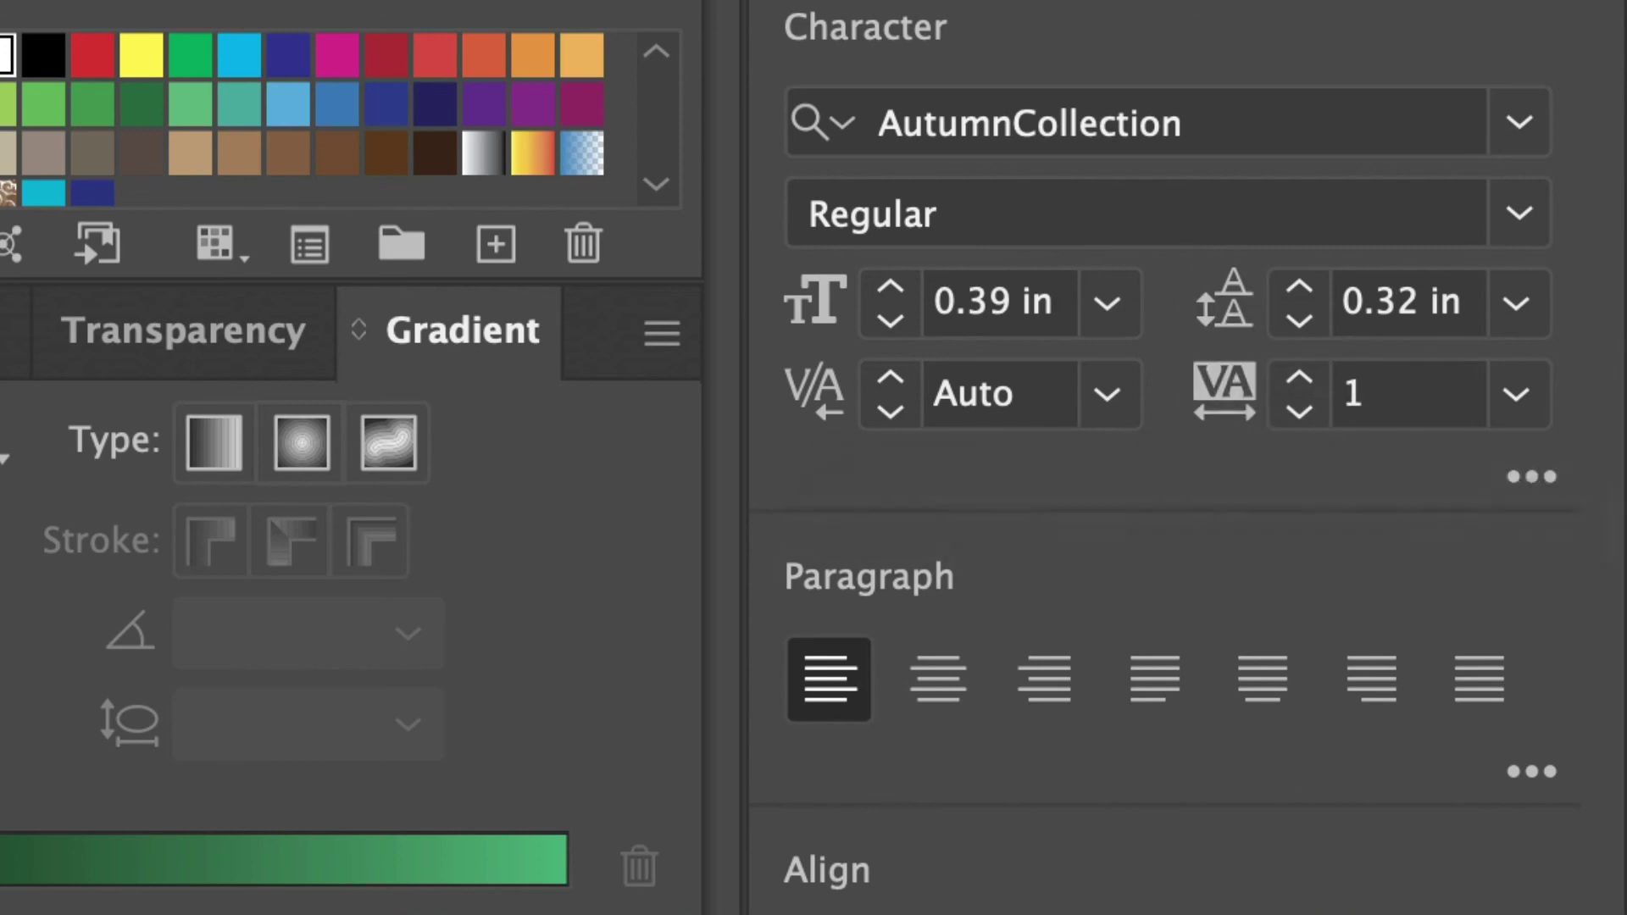
Step: Widen the letter spacing of the "Stay Salty" text, trying tighter and looser values and ending at a tracking of 46
{"action": "left_click", "coordinate": [1311, 383]}
{"action": "left_click", "coordinate": [1311, 383]}
{"action": "left_click", "coordinate": [1310, 383]}
{"action": "left_click", "coordinate": [1310, 383]}
{"action": "left_click", "coordinate": [1311, 383]}
{"action": "left_click", "coordinate": [1310, 383]}
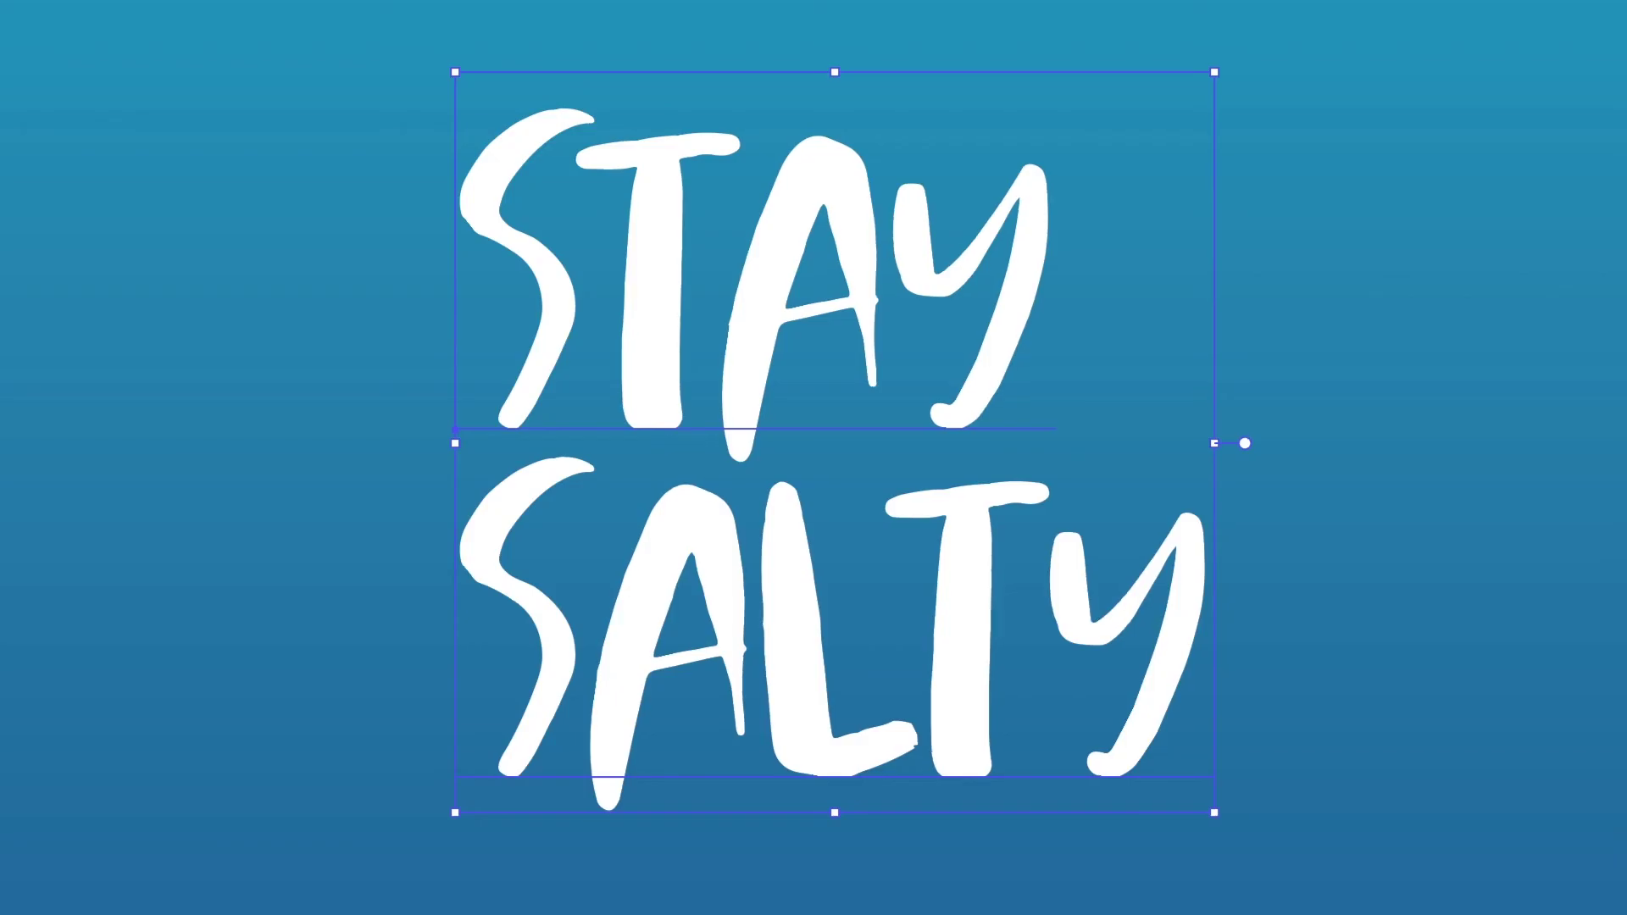
{"action": "key", "text": "alt+Right"}
{"action": "key", "text": "alt+Right"}
{"action": "key", "text": "alt+Right"}
{"action": "key", "text": "alt+Right"}
{"action": "key", "text": "alt+Right"}
{"action": "key", "text": "alt+Right"}
{"action": "key", "text": "alt+Right"}
{"action": "key", "text": "alt+Right"}
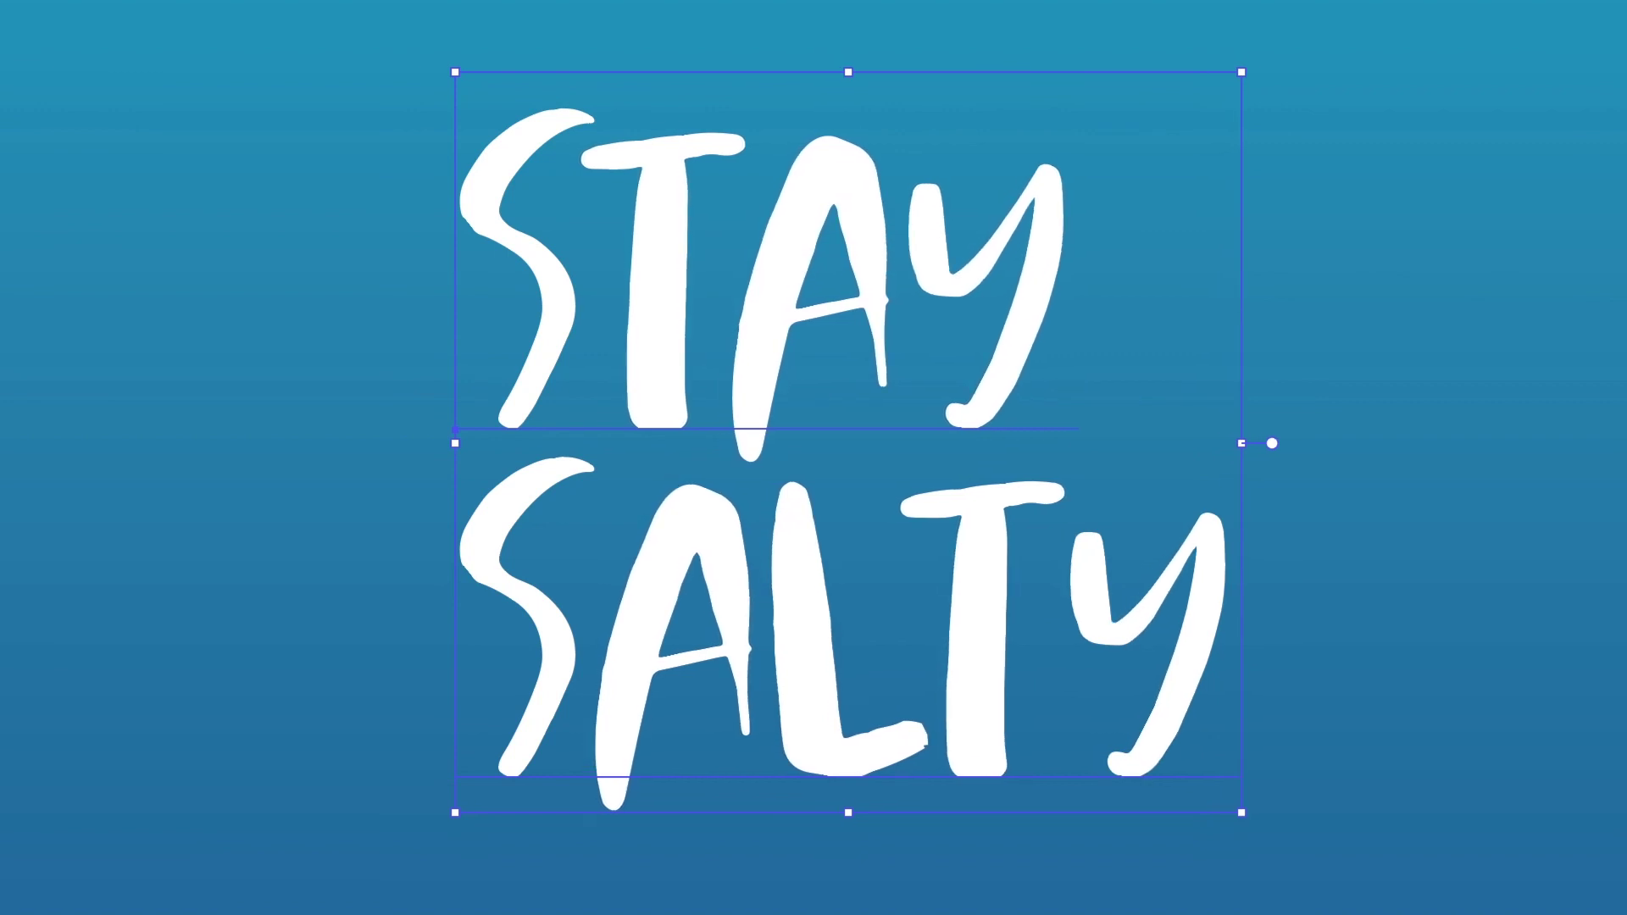
{"action": "key", "text": "alt+Right"}
{"action": "key", "text": "alt+Right"}
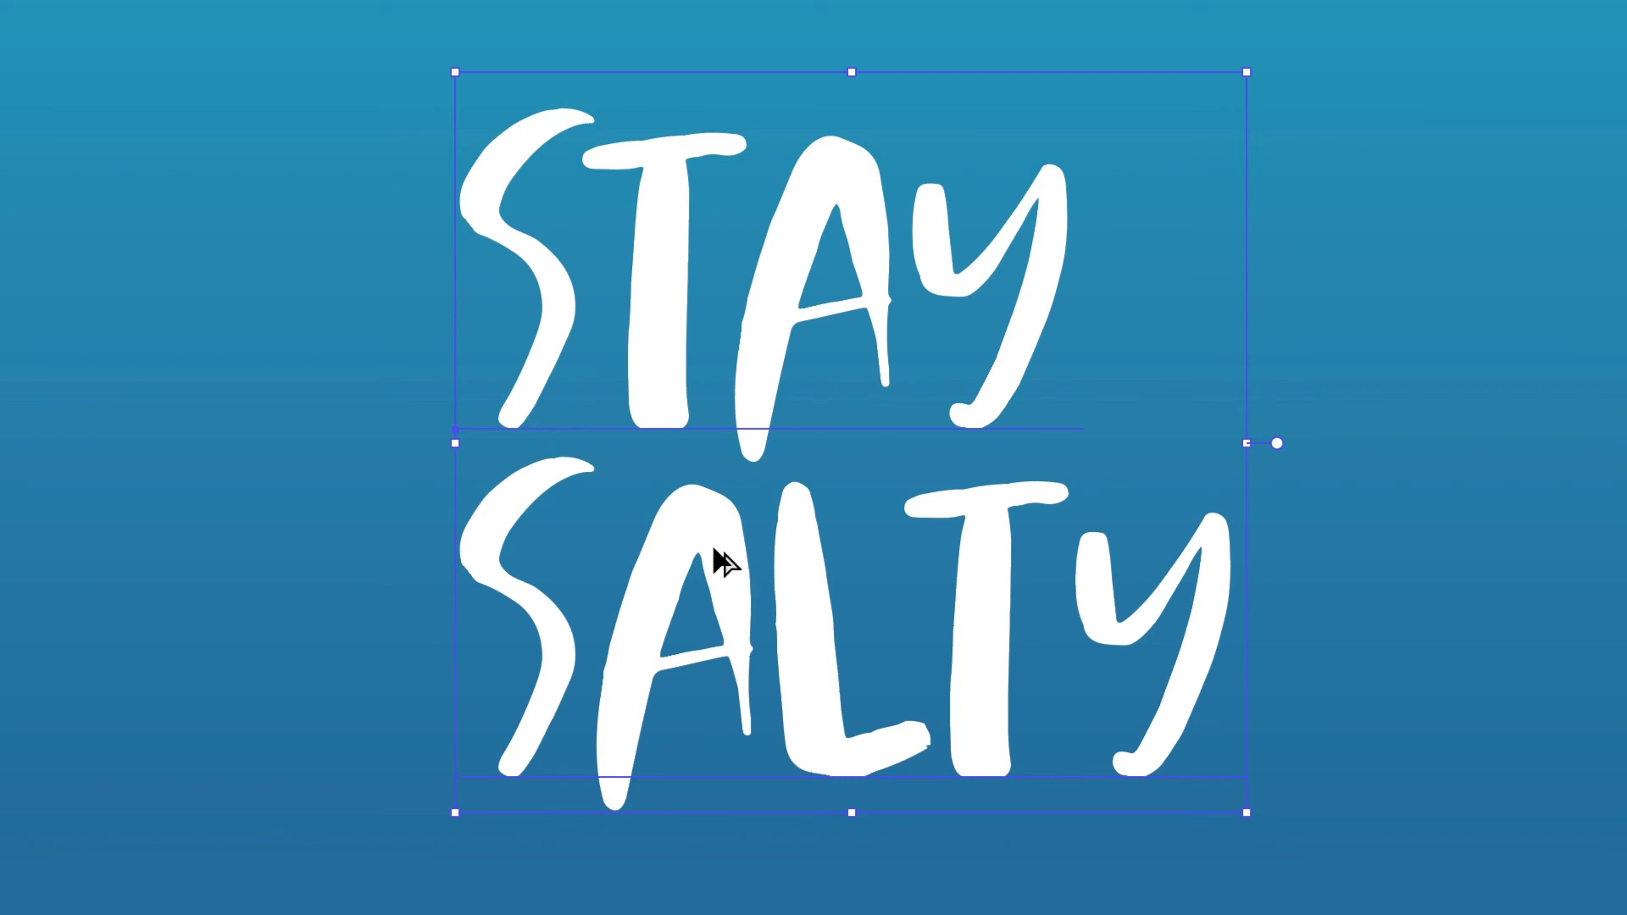
{"action": "key", "text": "alt+Left"}
{"action": "key", "text": "alt+Left"}
{"action": "key", "text": "alt+Left"}
{"action": "key", "text": "alt+Left"}
{"action": "key", "text": "alt+Left"}
{"action": "key", "text": "alt+Right"}
{"action": "key", "text": "alt+Right"}
{"action": "key", "text": "alt+Right"}
{"action": "key", "text": "alt+Right"}
{"action": "key", "text": "alt+Right"}
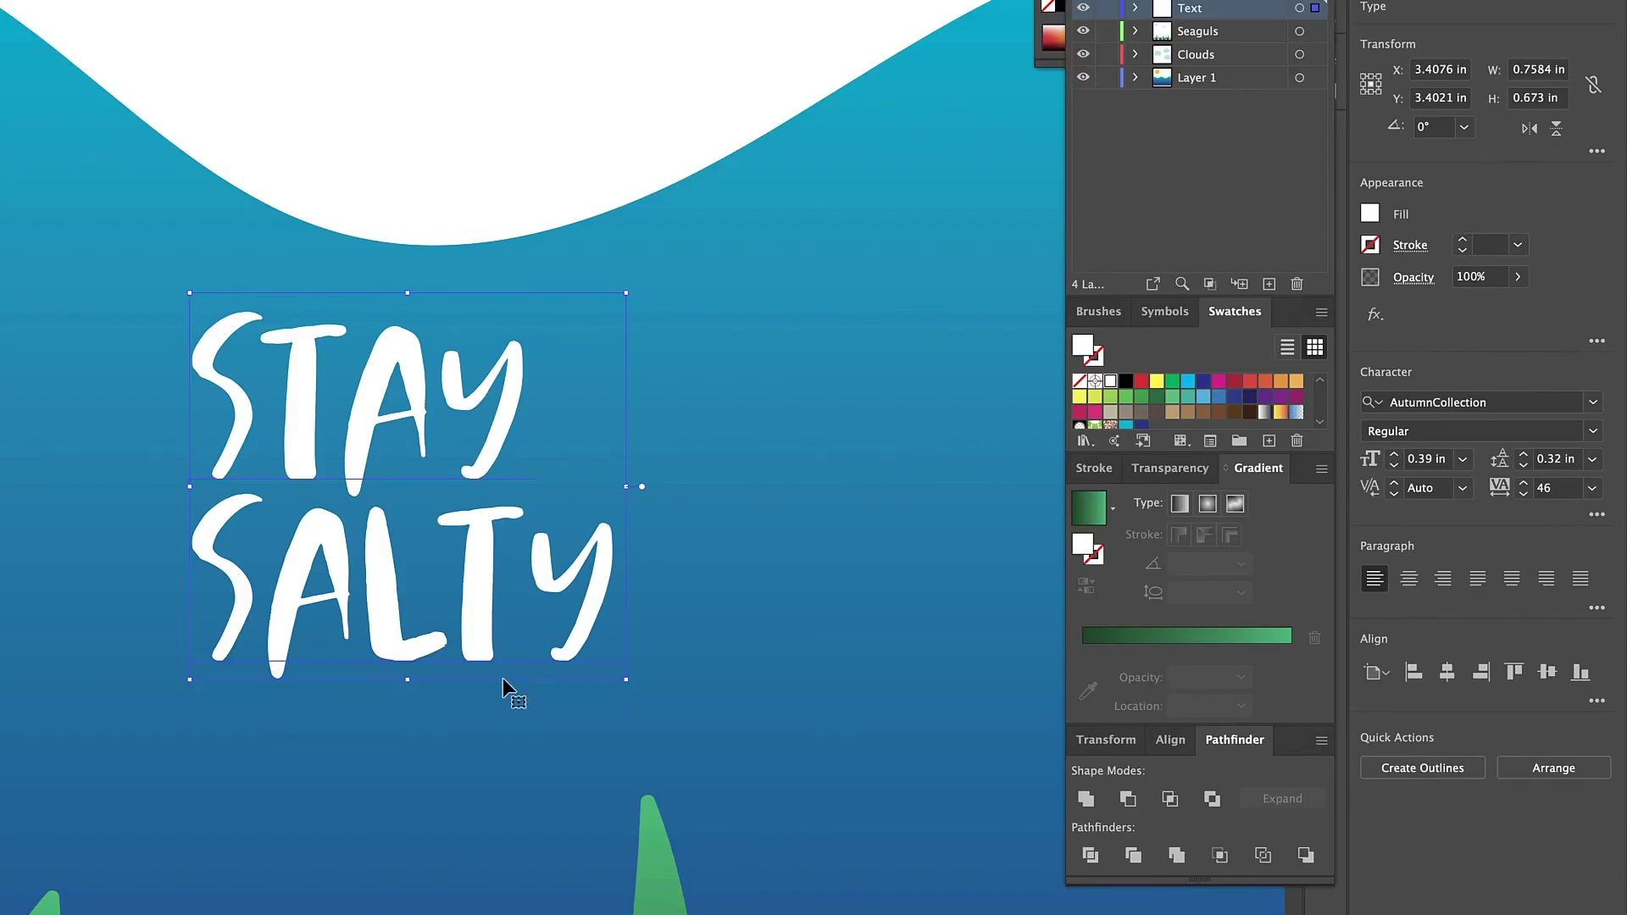
Step: Tighten the kerning between the S and the A of "Salty" and deselect the text
{"action": "key", "text": "t"}
{"action": "left_click", "coordinate": [254, 595]}
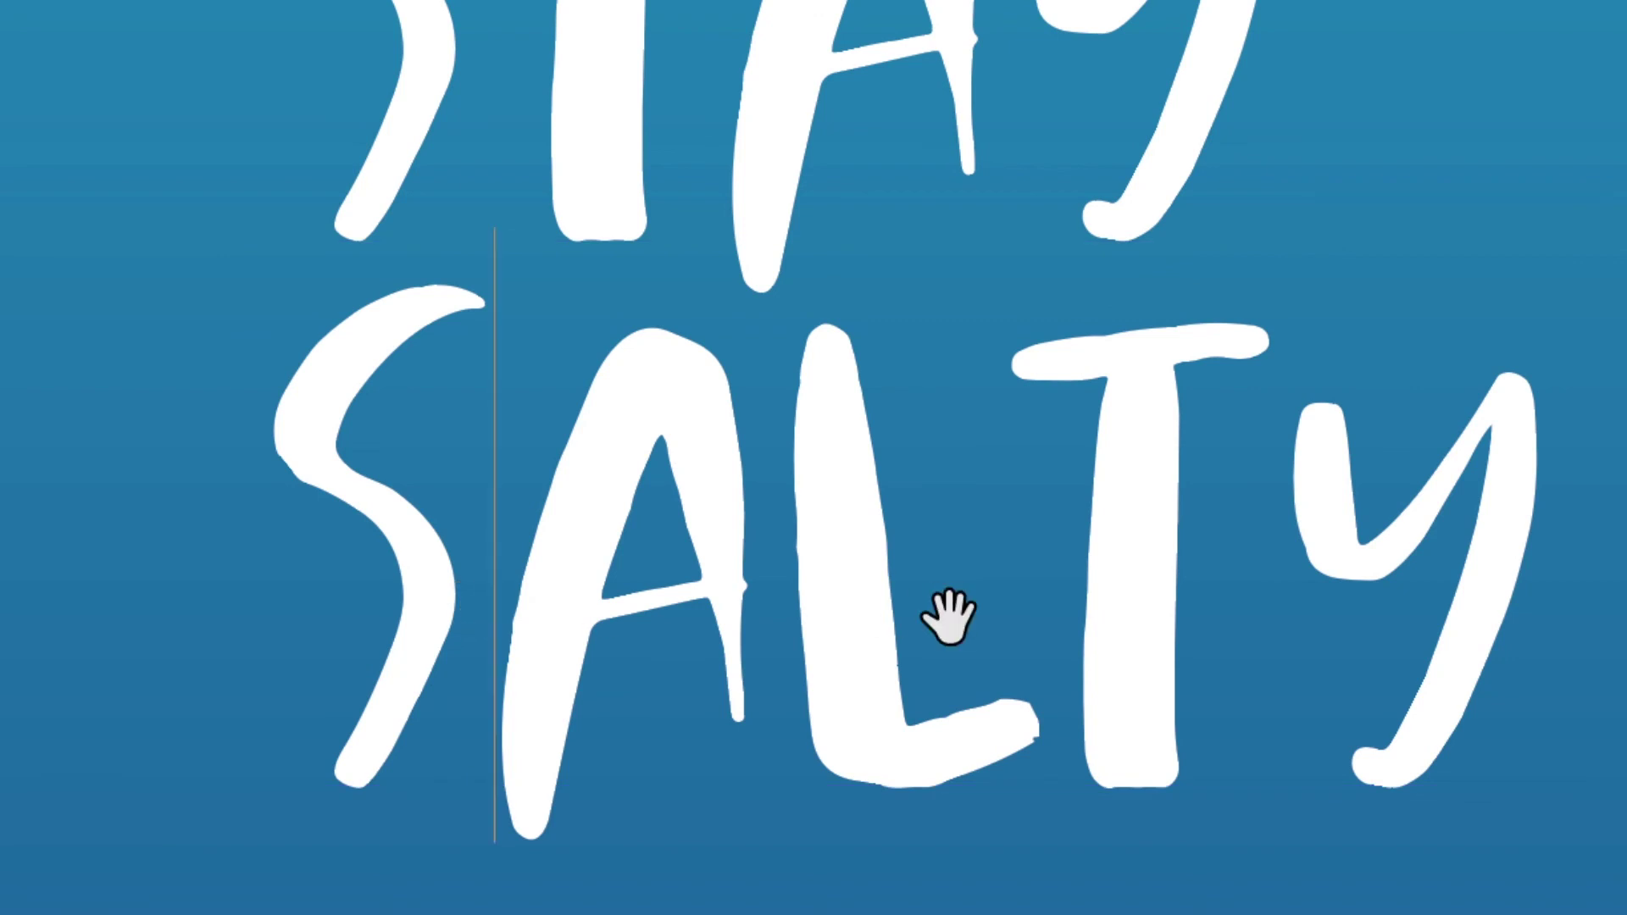
{"action": "key", "text": "alt+Left"}
{"action": "key", "text": "alt+Left"}
{"action": "key", "text": "alt+Left"}
{"action": "key", "text": "alt+Left"}
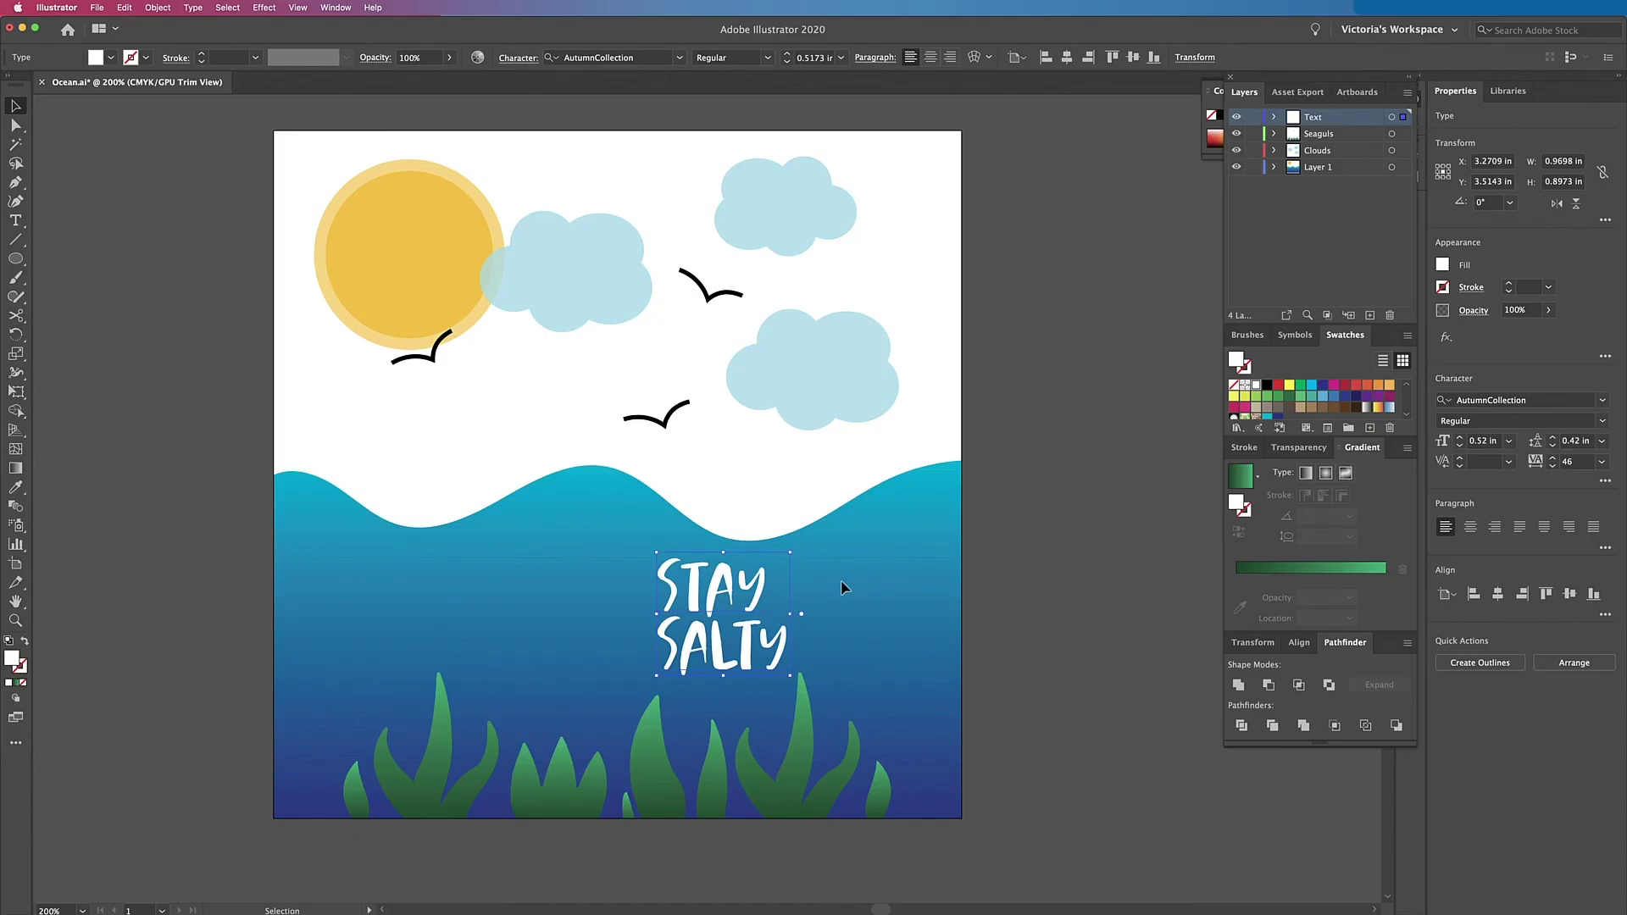
{"action": "key", "text": "Escape"}
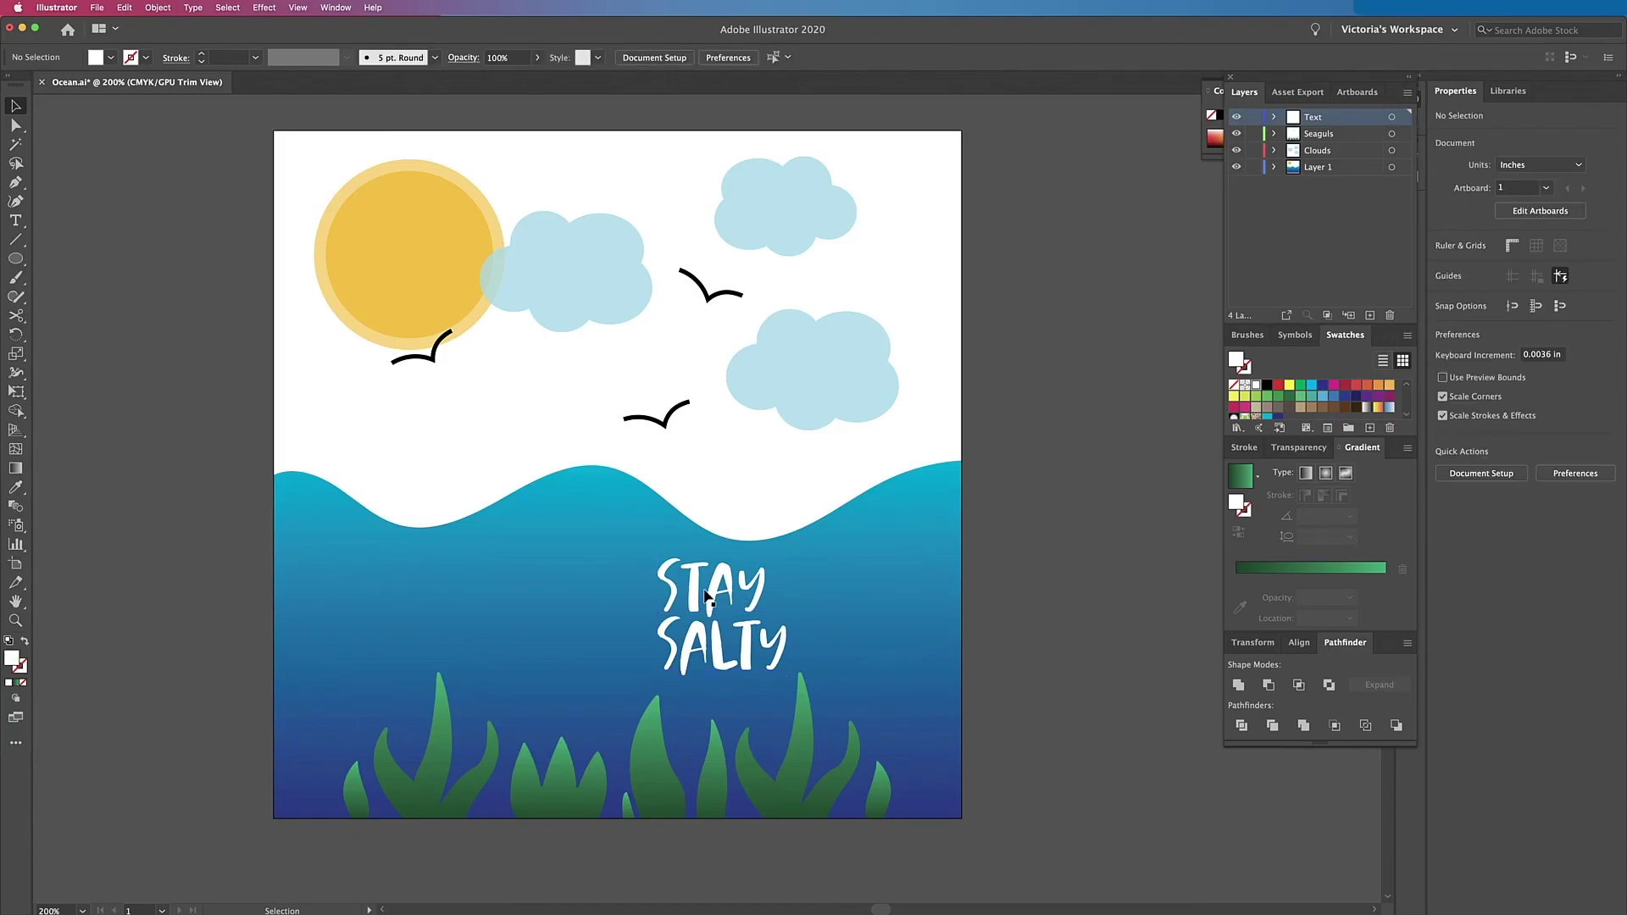
Step: Recolor the word "Stay" with the sun's yellow using the Eyedropper tool, leaving "Salty" white, and deselect the text
{"action": "key", "text": "t"}
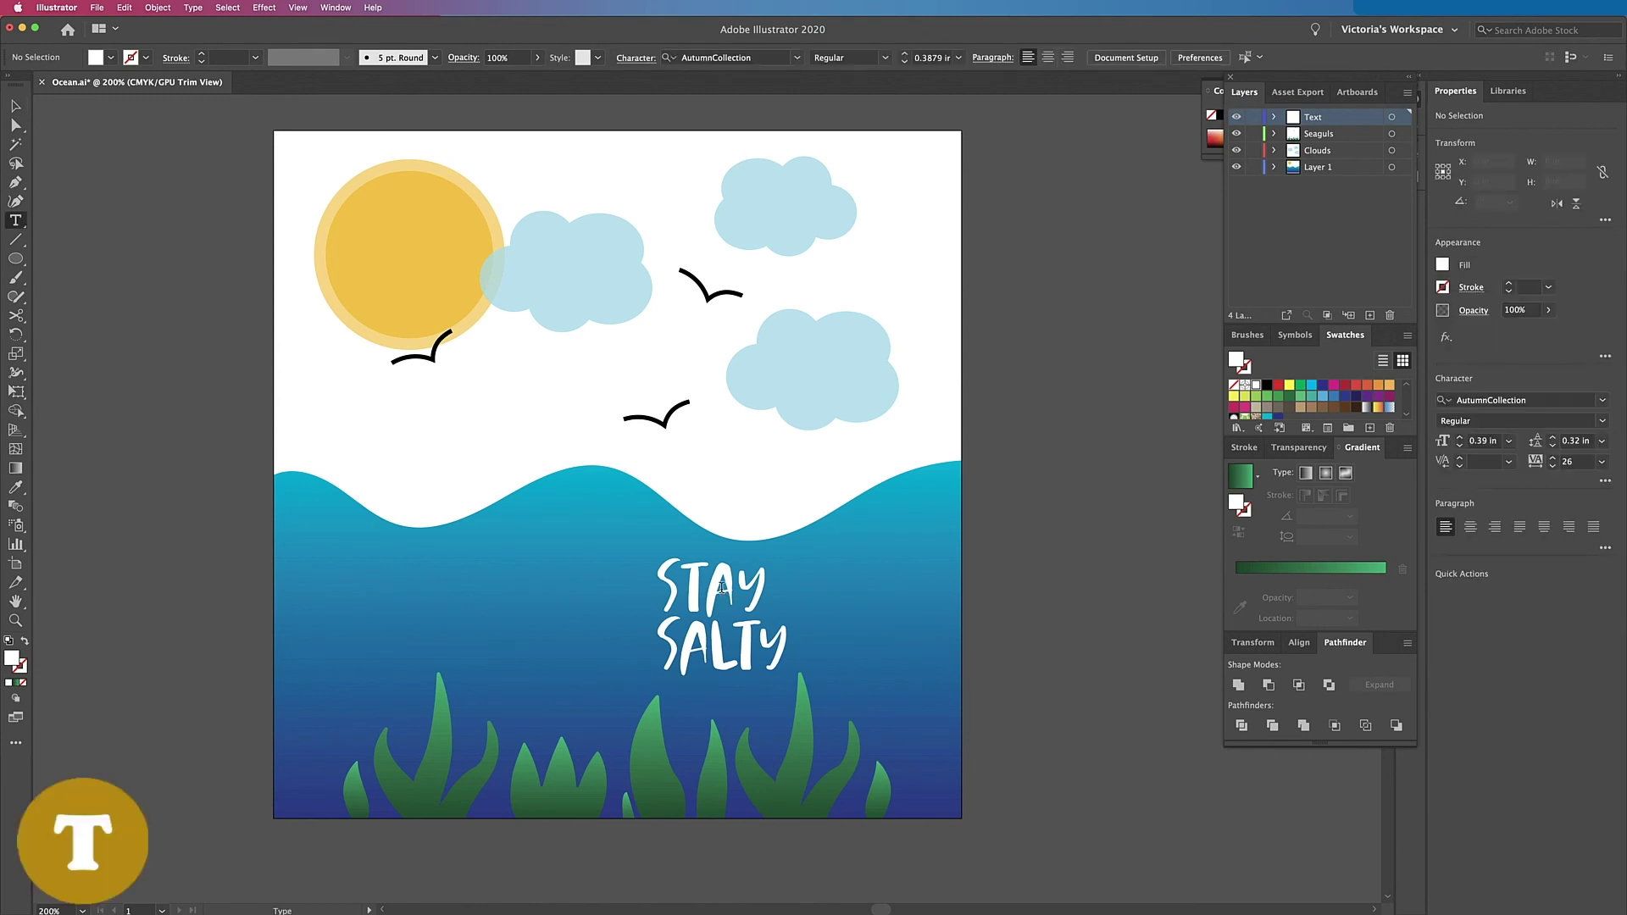
{"action": "double_click", "coordinate": [721, 588]}
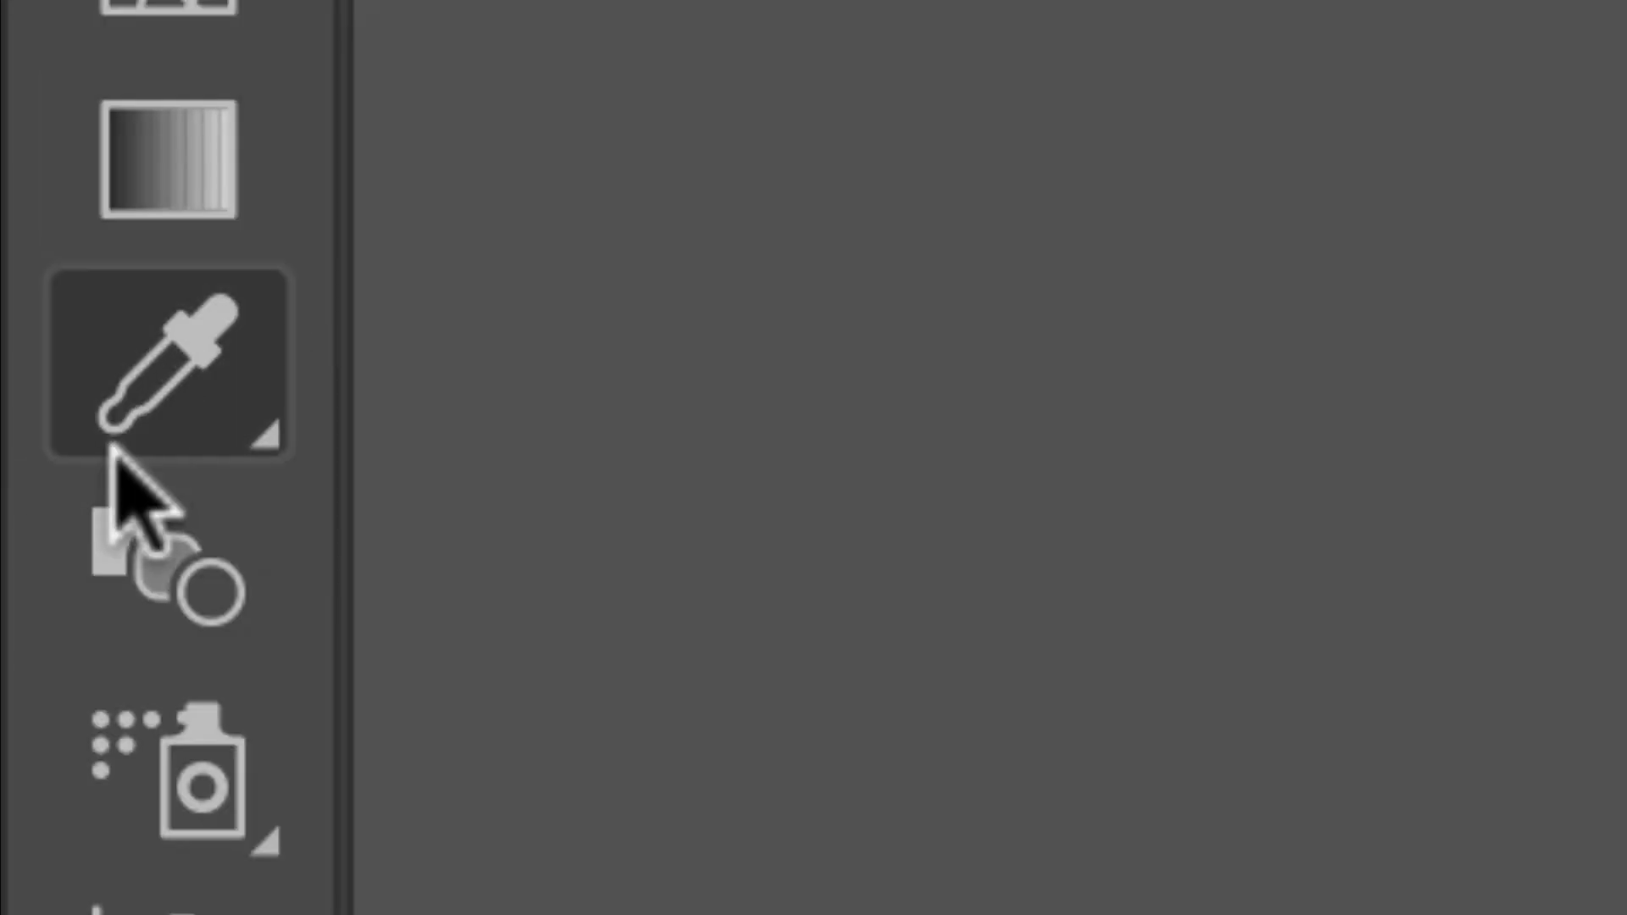
{"action": "left_click", "coordinate": [111, 447]}
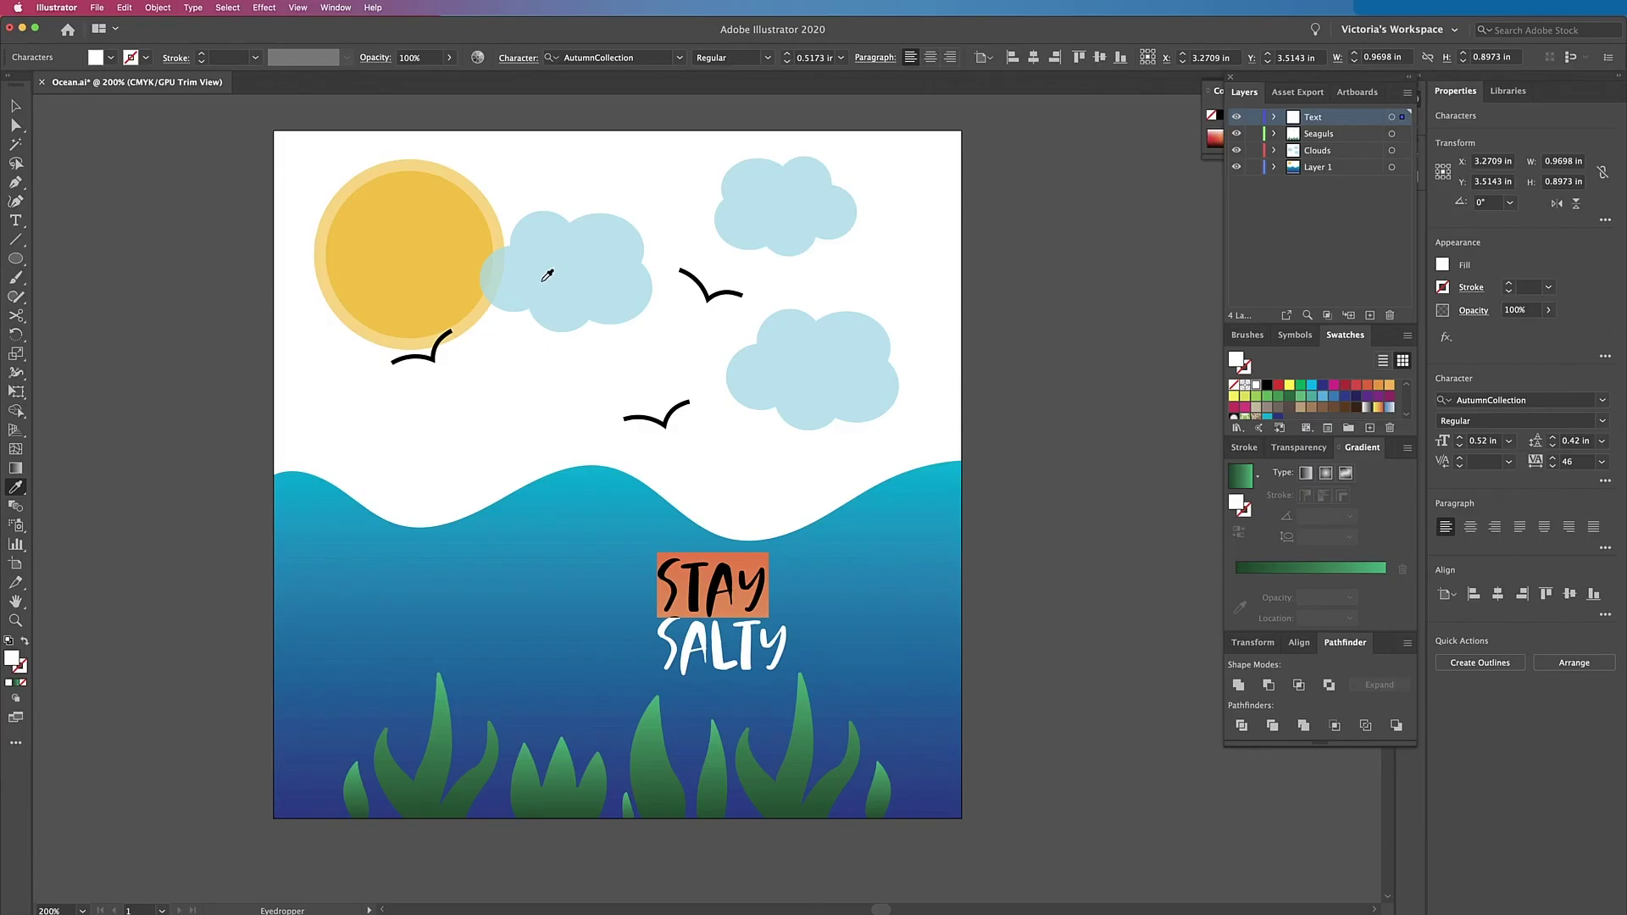
{"action": "left_click", "coordinate": [435, 270]}
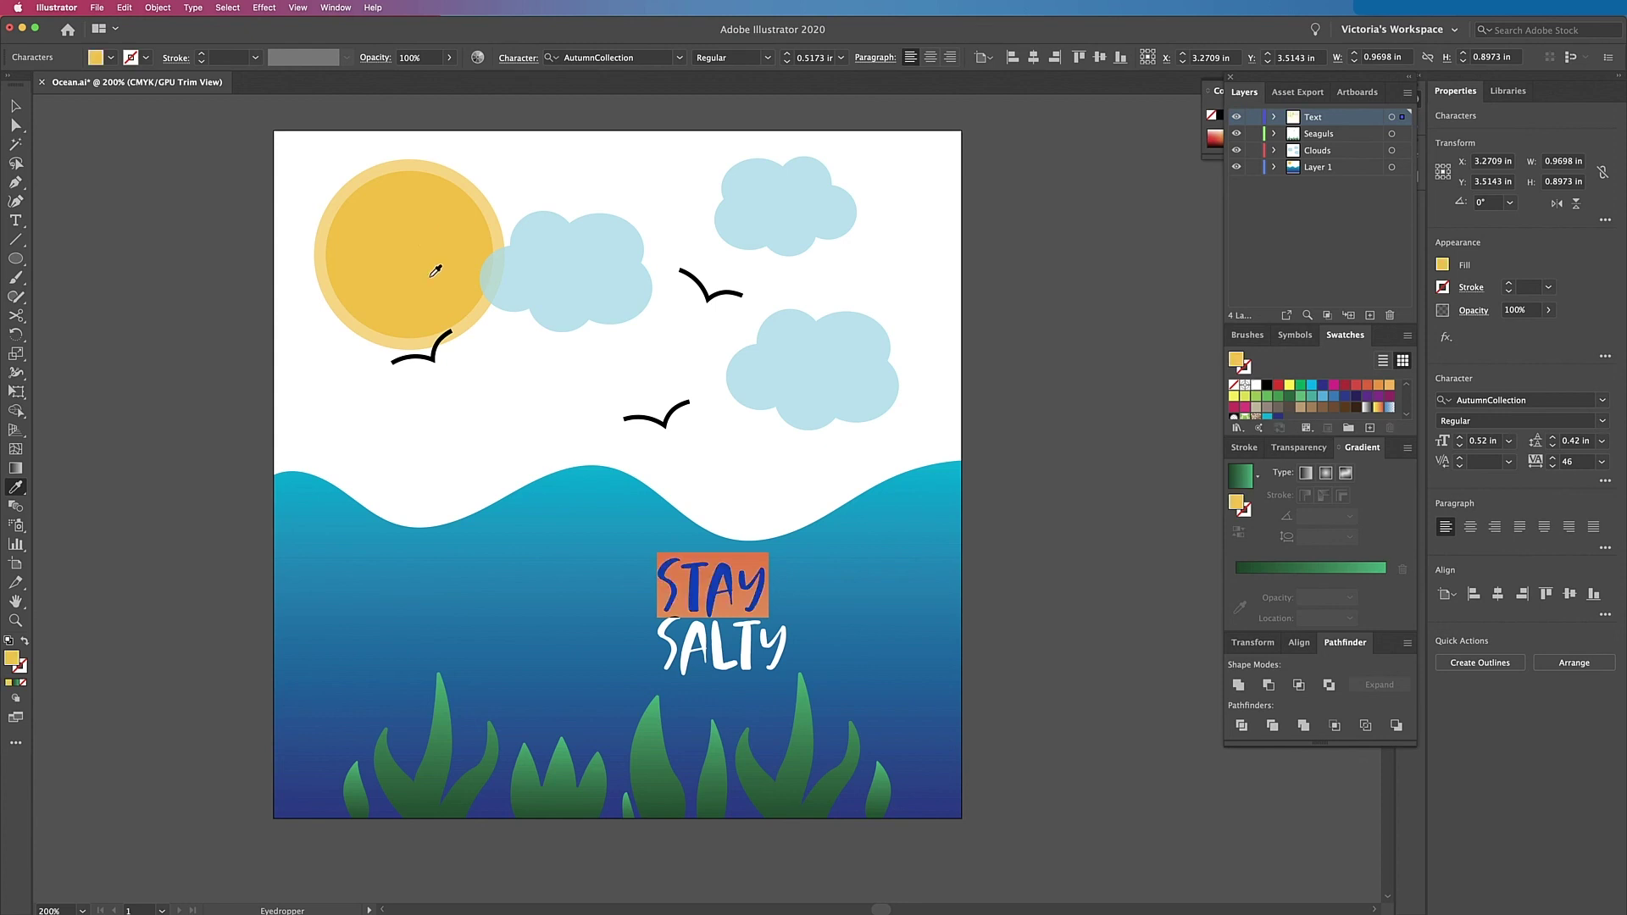
{"action": "left_click", "coordinate": [17, 108]}
{"action": "left_click", "coordinate": [444, 383]}
{"action": "scroll", "coordinate": [593, 440], "scroll_direction": "down", "scroll_amount": 1}
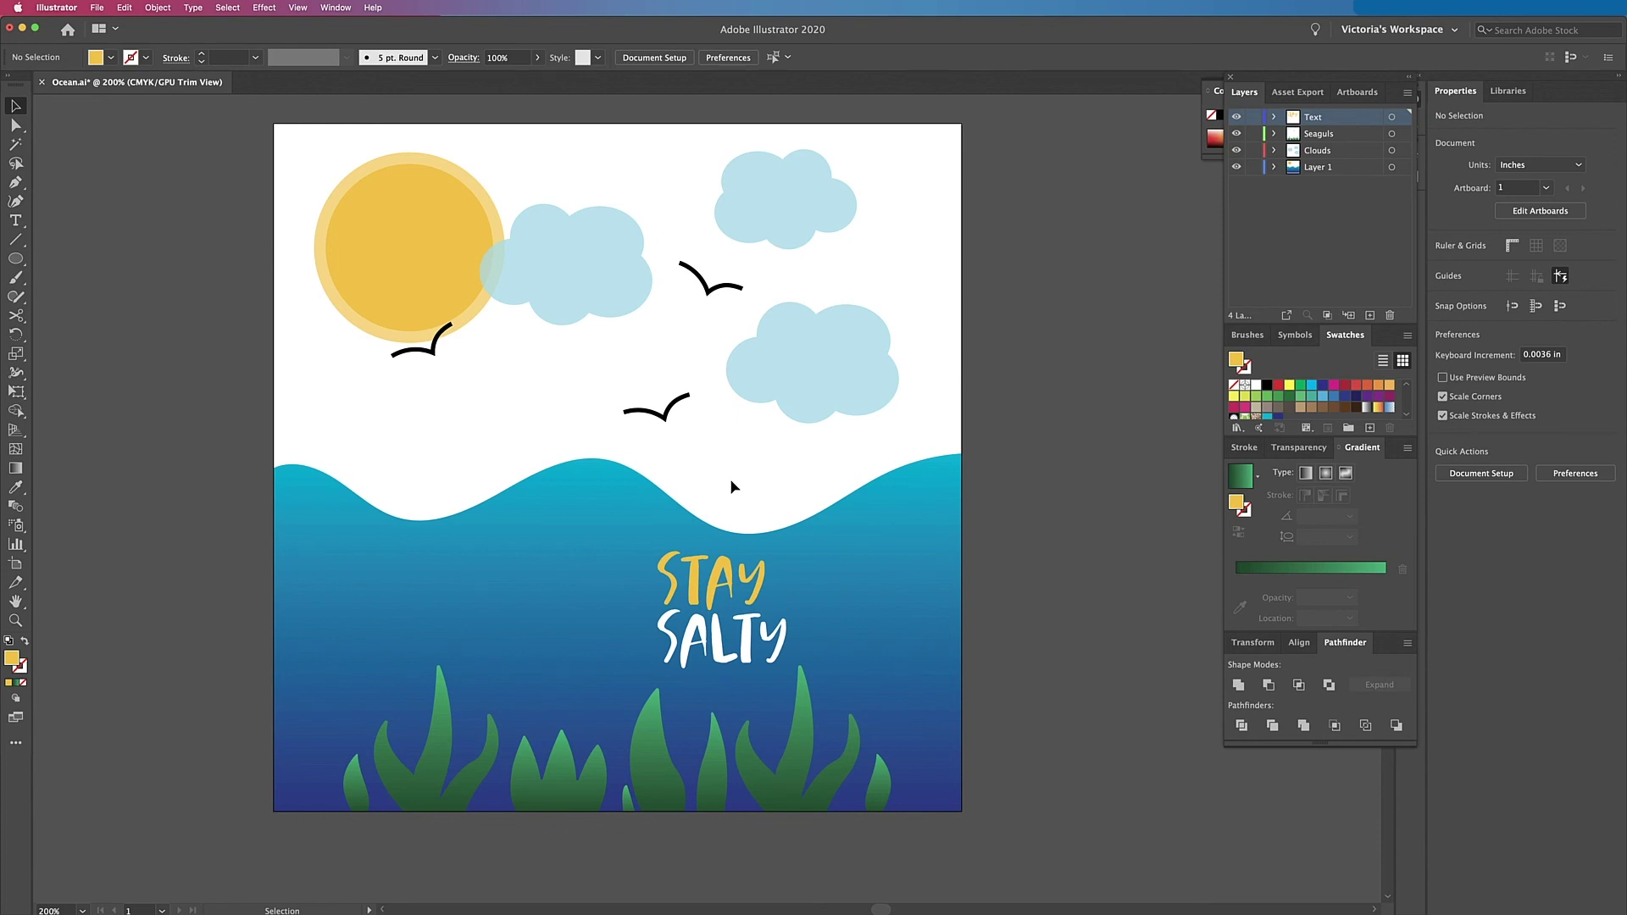
Step: Convert the "Stay Salty" text to outlines
{"action": "left_click", "coordinate": [788, 641]}
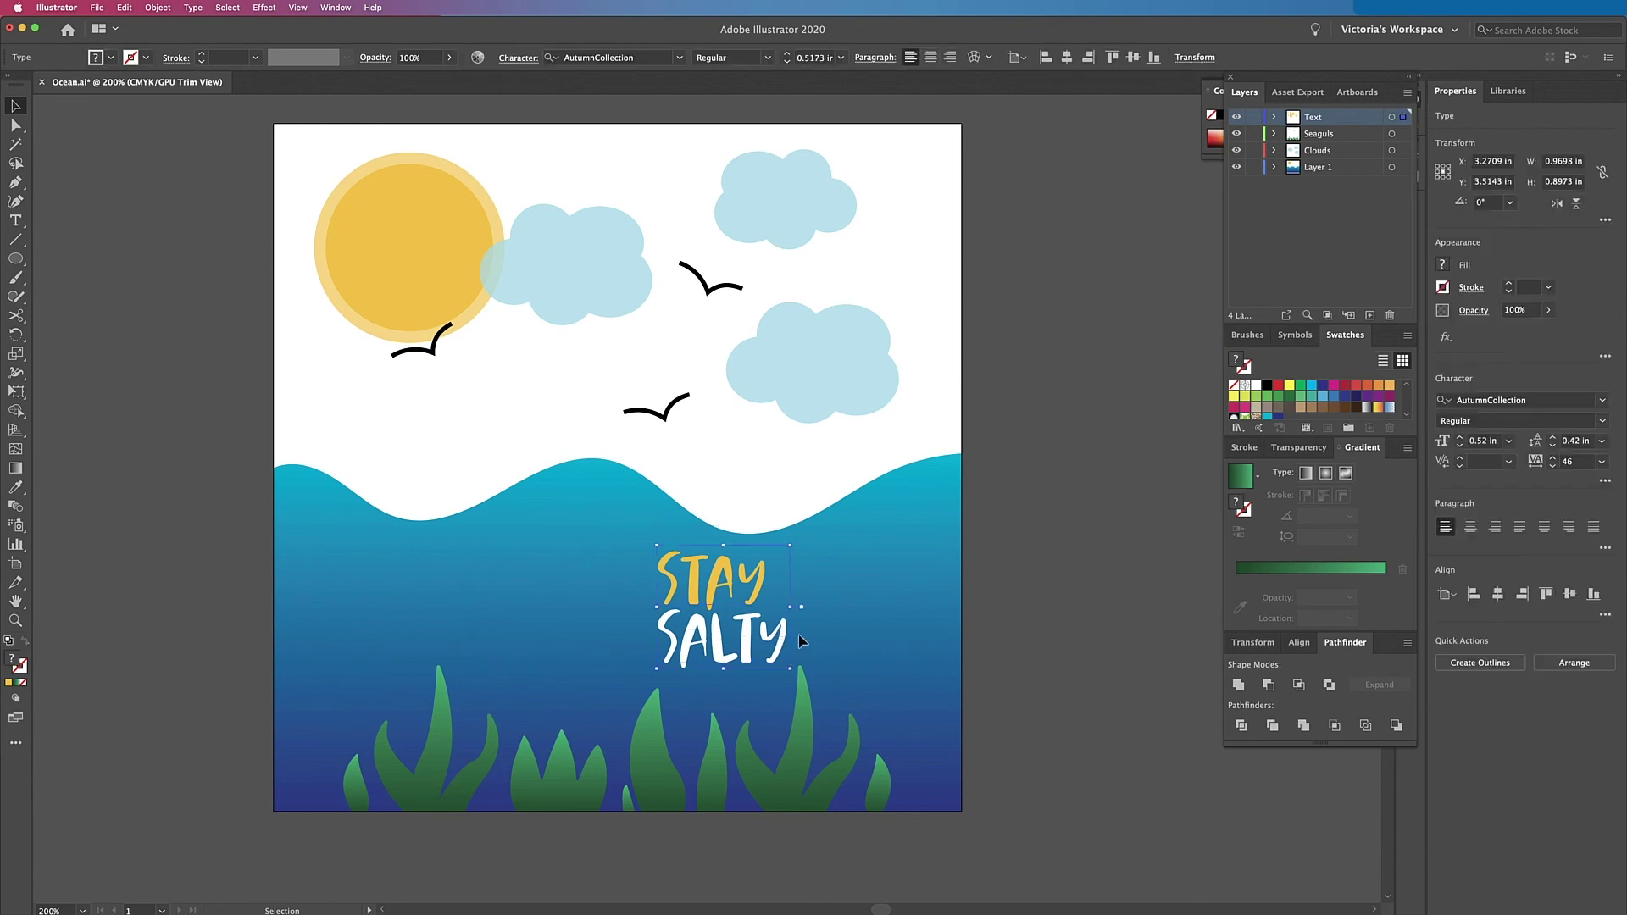
{"action": "left_click", "coordinate": [193, 6]}
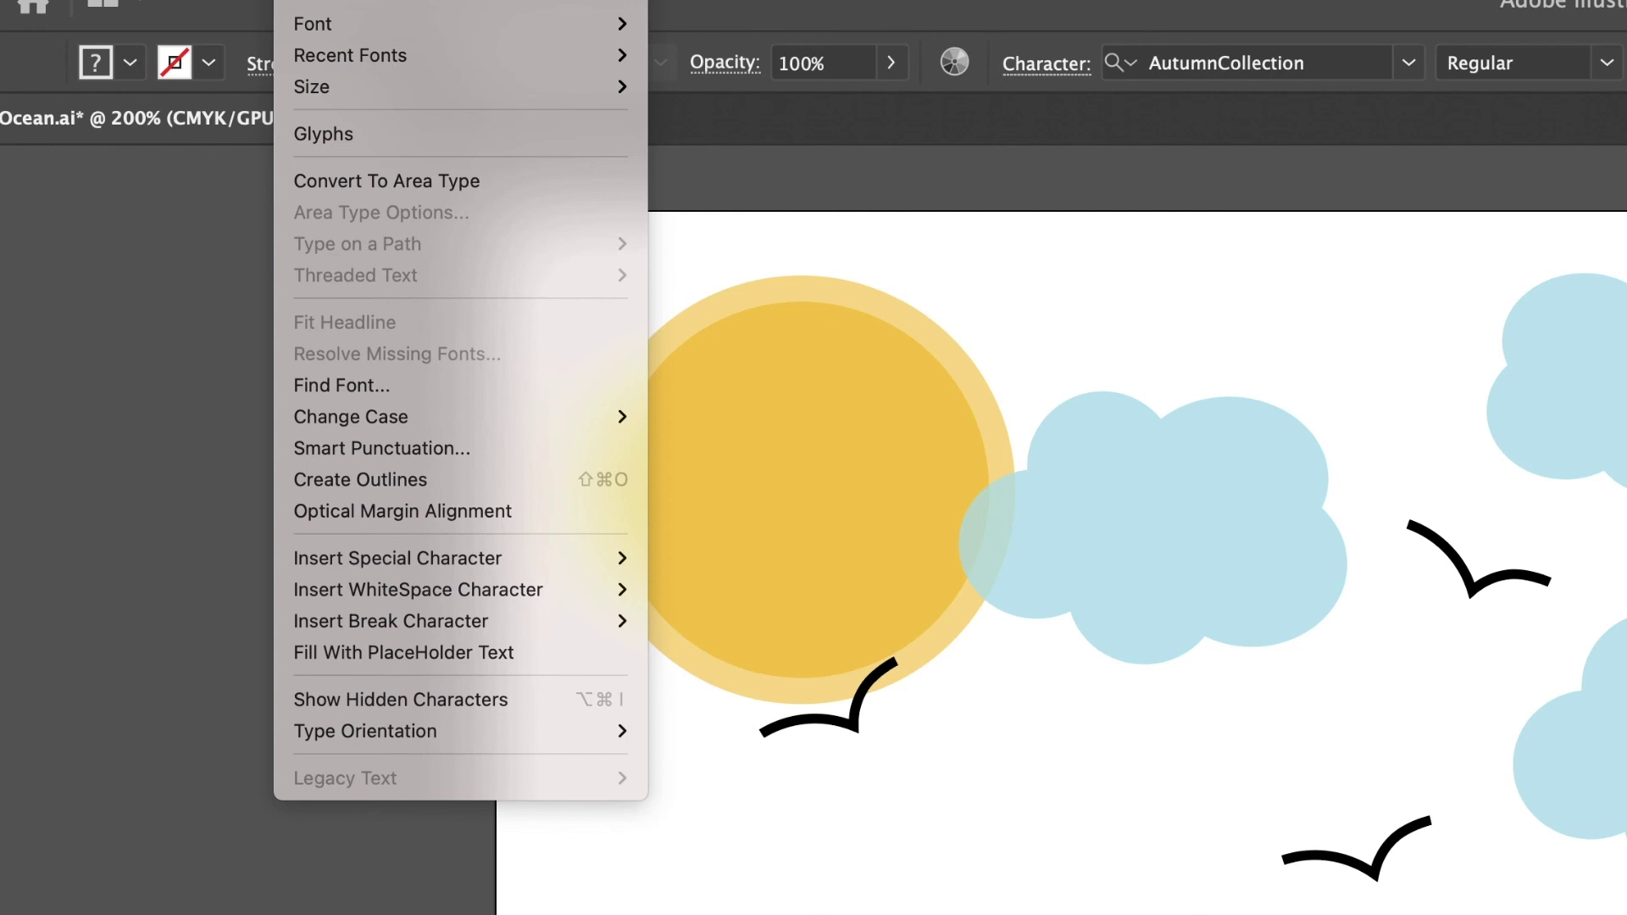
{"action": "left_click", "coordinate": [396, 480]}
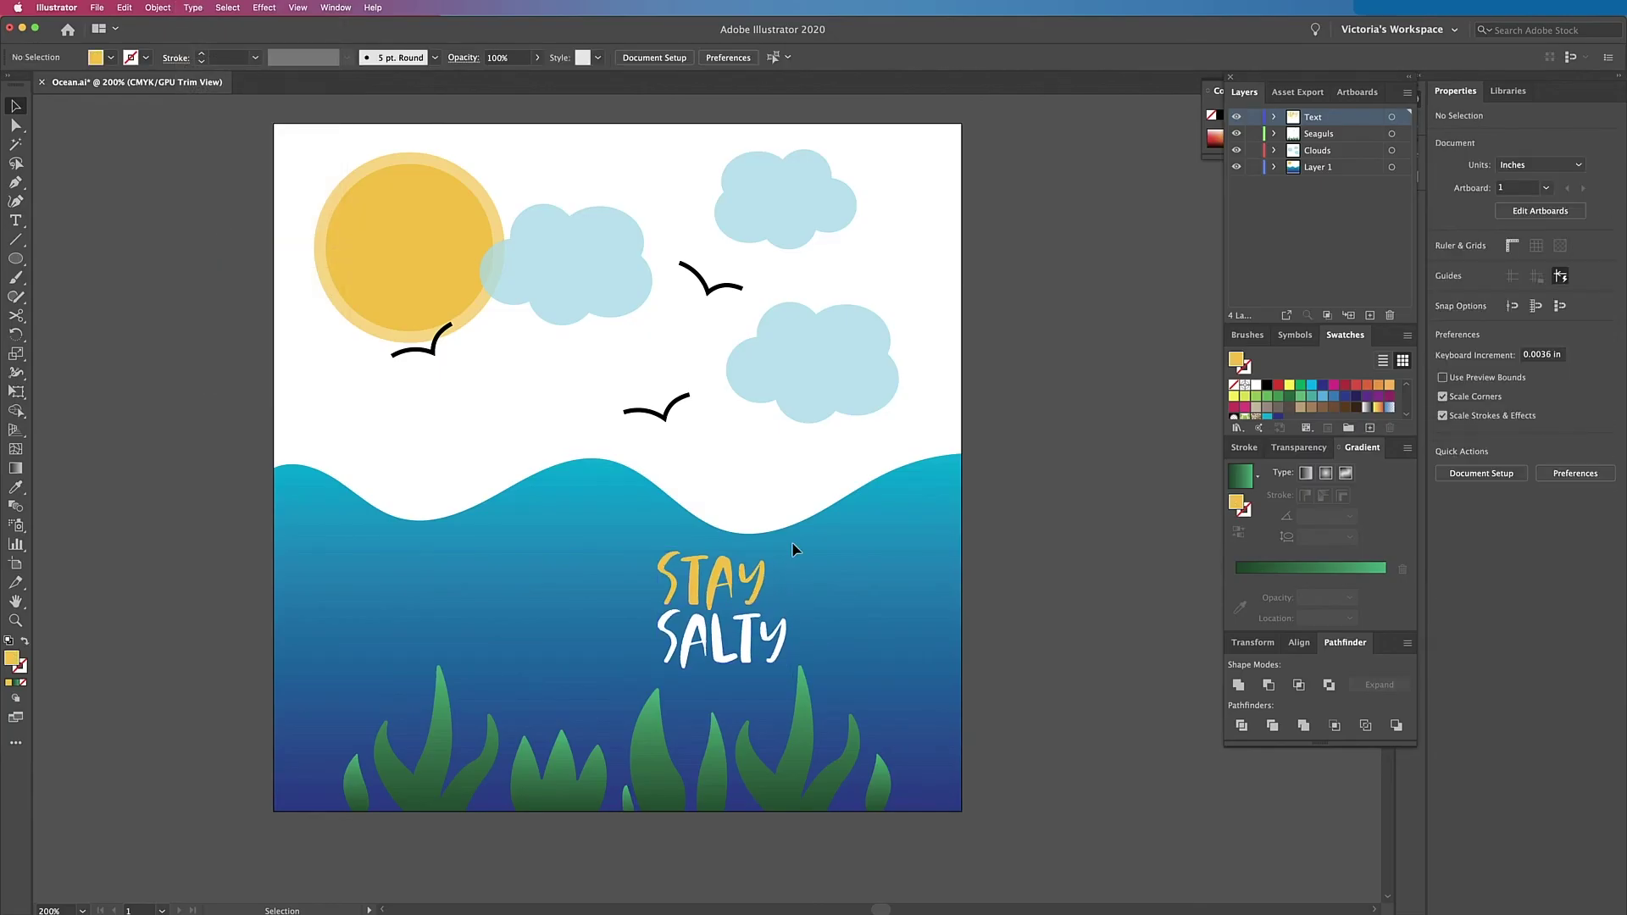
Step: Examine the anchor points of the outlined letter A in "Stay" up close with the Direct Selection tool
{"action": "key", "text": "super+equal"}
{"action": "key", "text": "super+equal"}
{"action": "key", "text": "super+equal"}
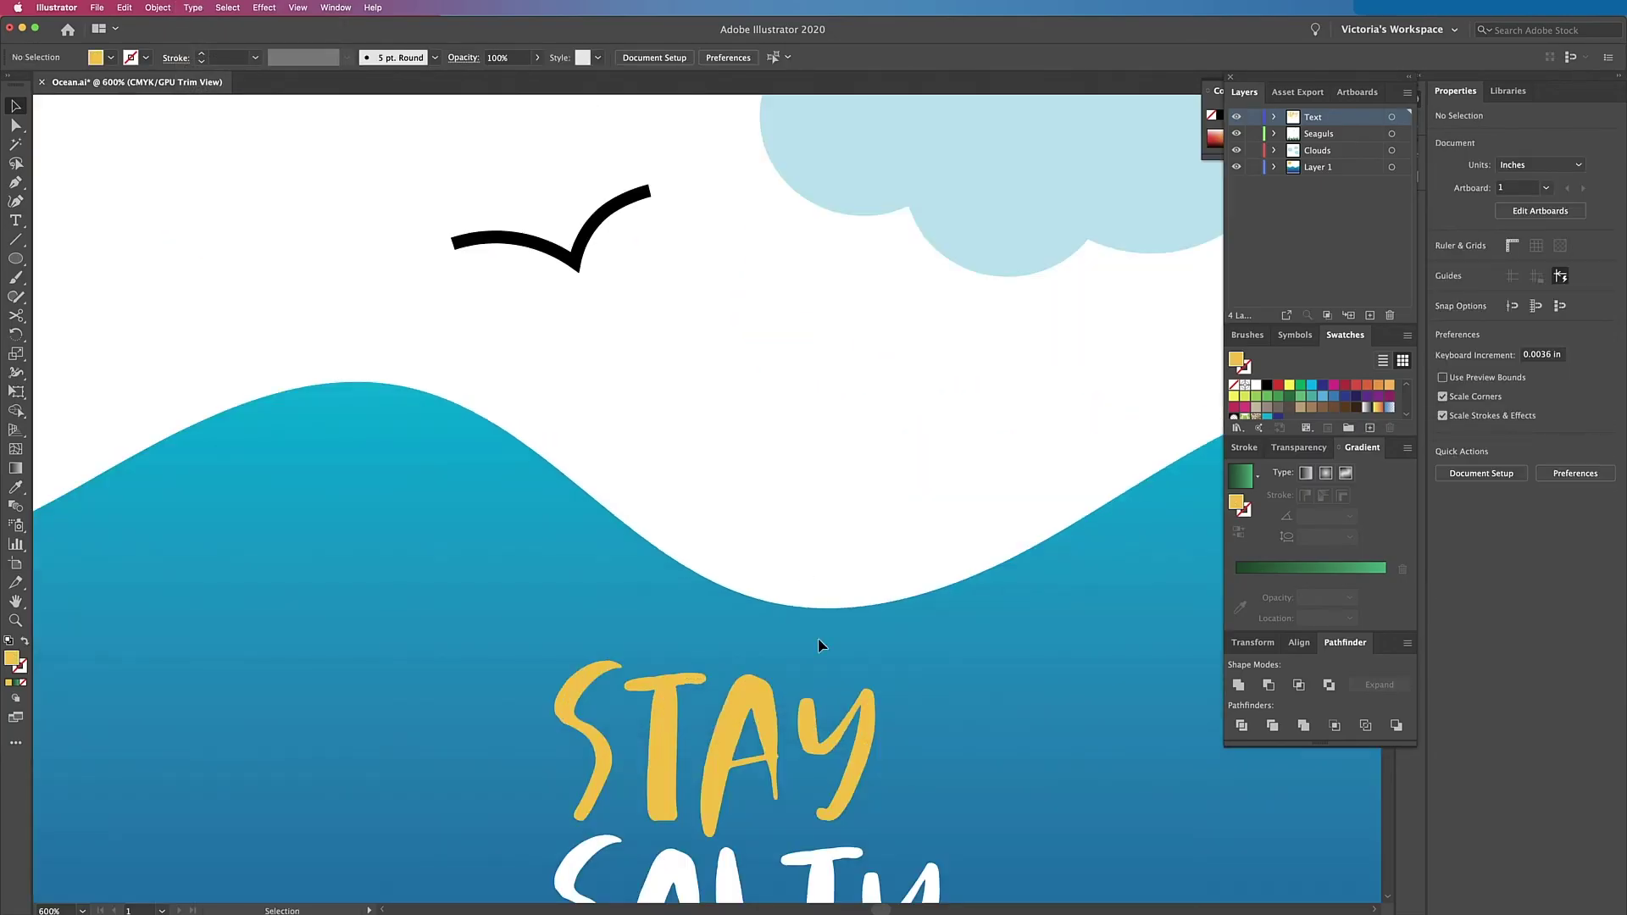
{"action": "left_click_drag", "start_coordinate": [816, 646], "coordinate": [802, 348]}
{"action": "left_click", "coordinate": [835, 477]}
{"action": "key", "text": "super+equal"}
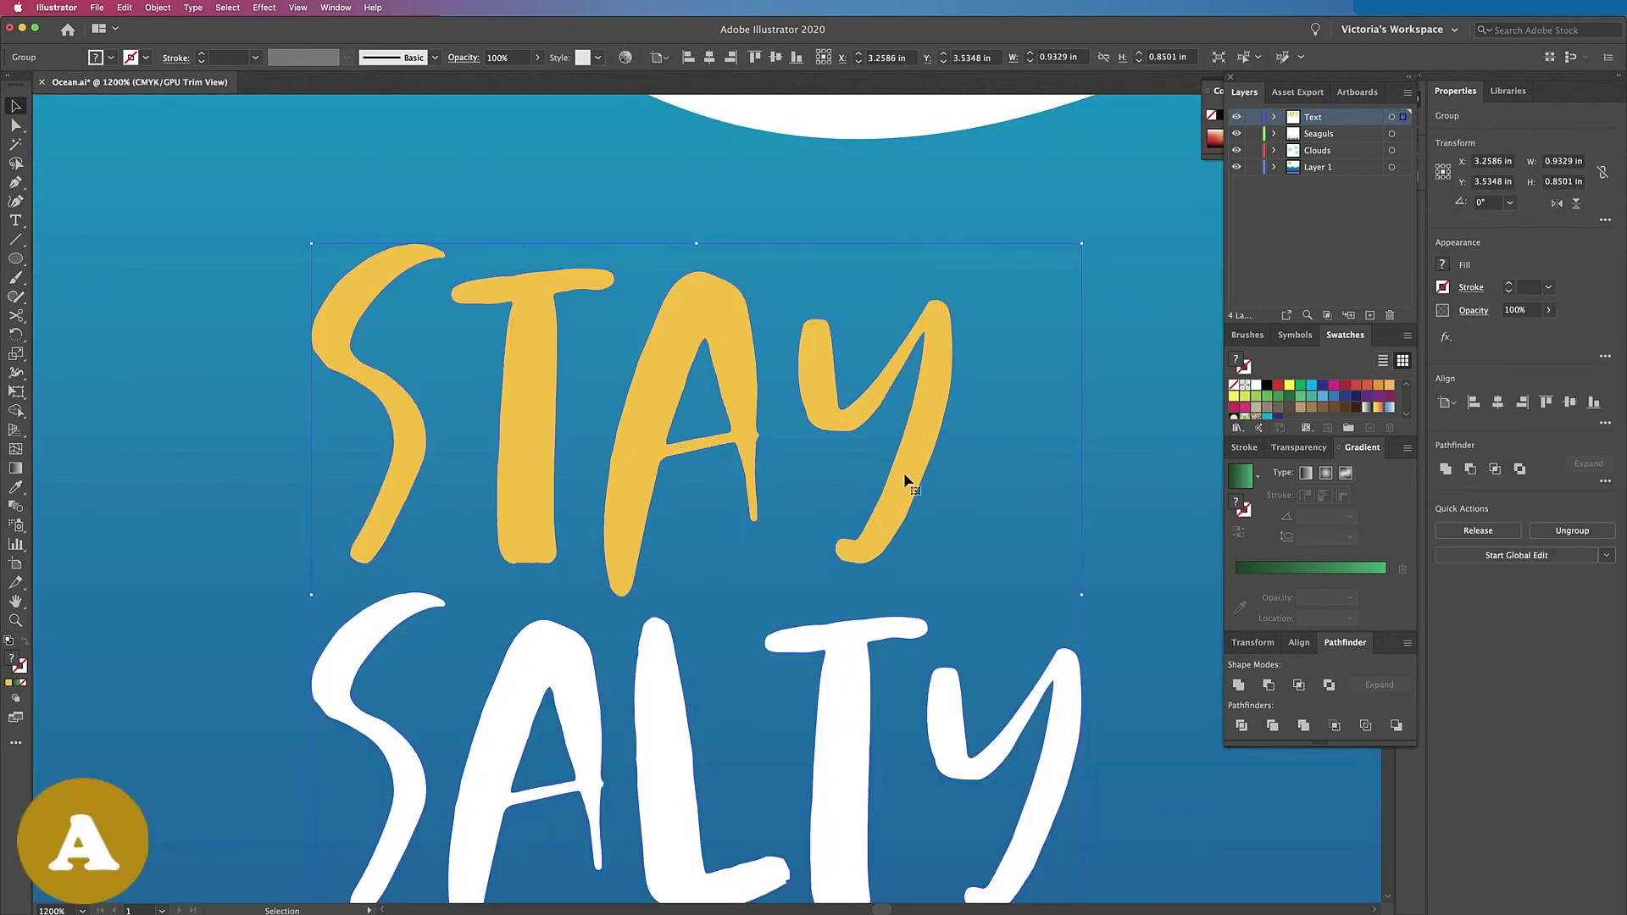
{"action": "key", "text": "a"}
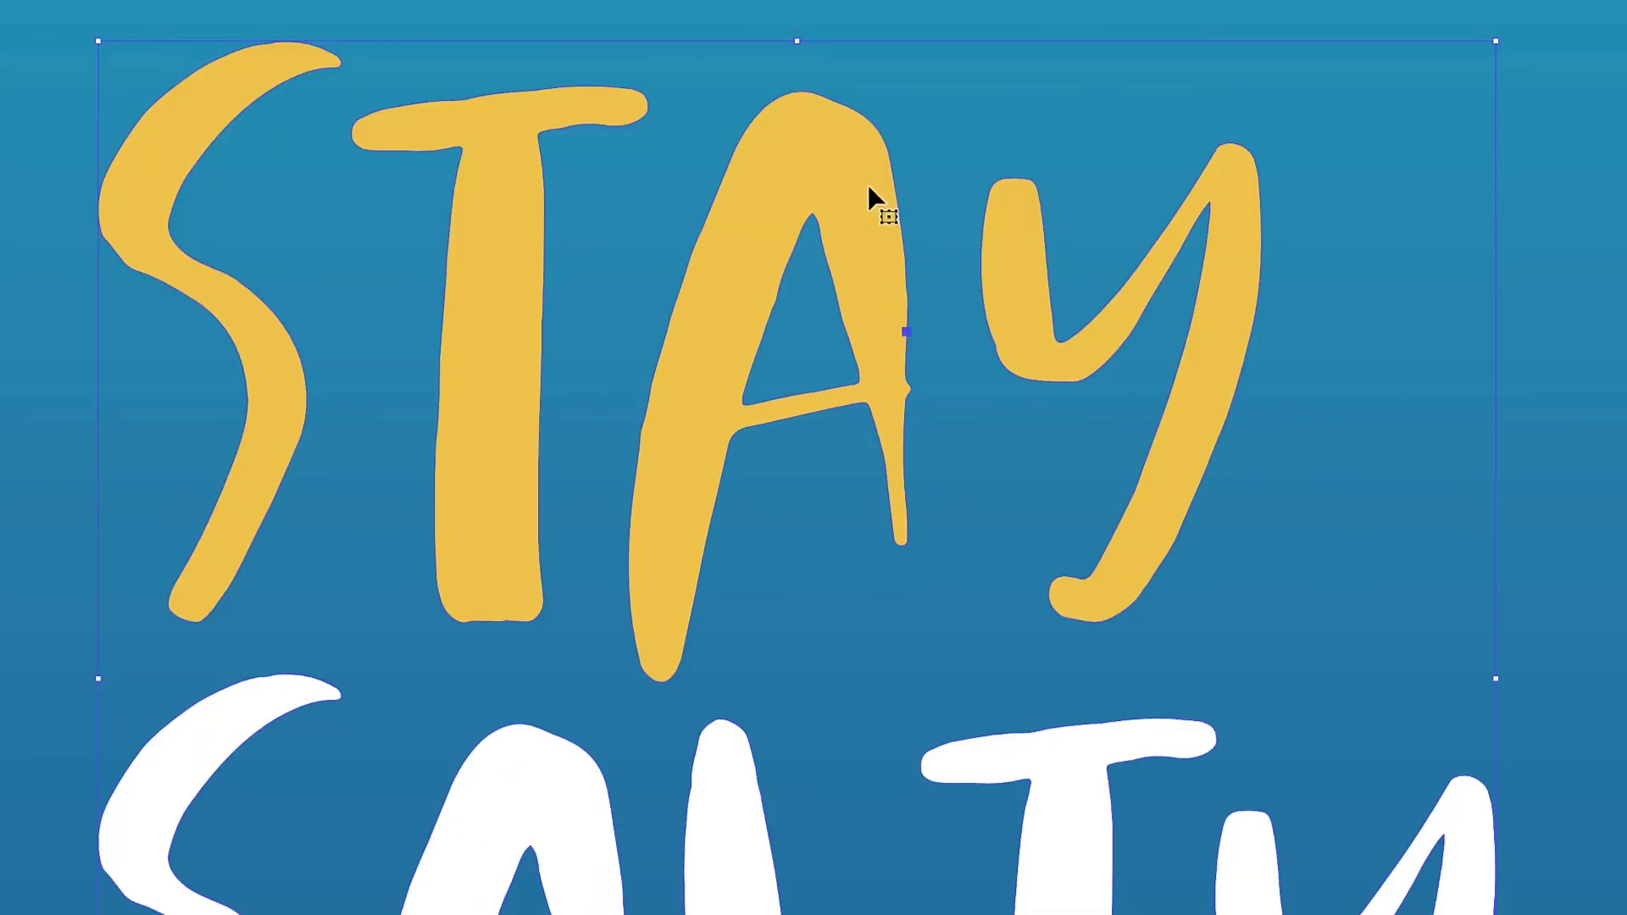
{"action": "left_click", "coordinate": [866, 383]}
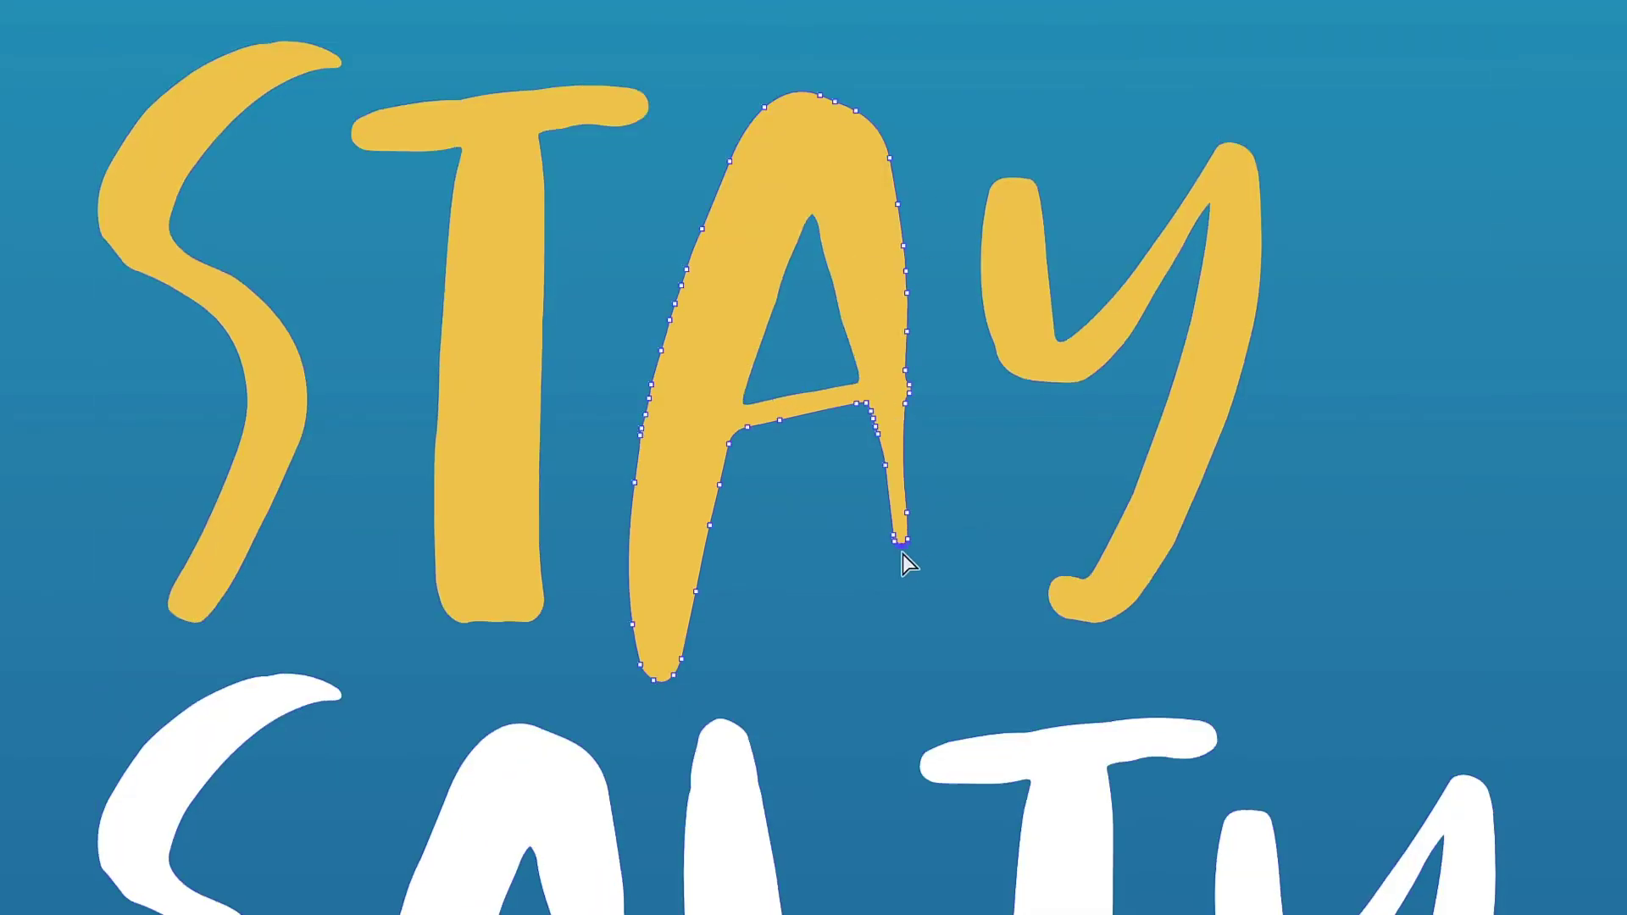
{"action": "key", "text": "super+shift+a"}
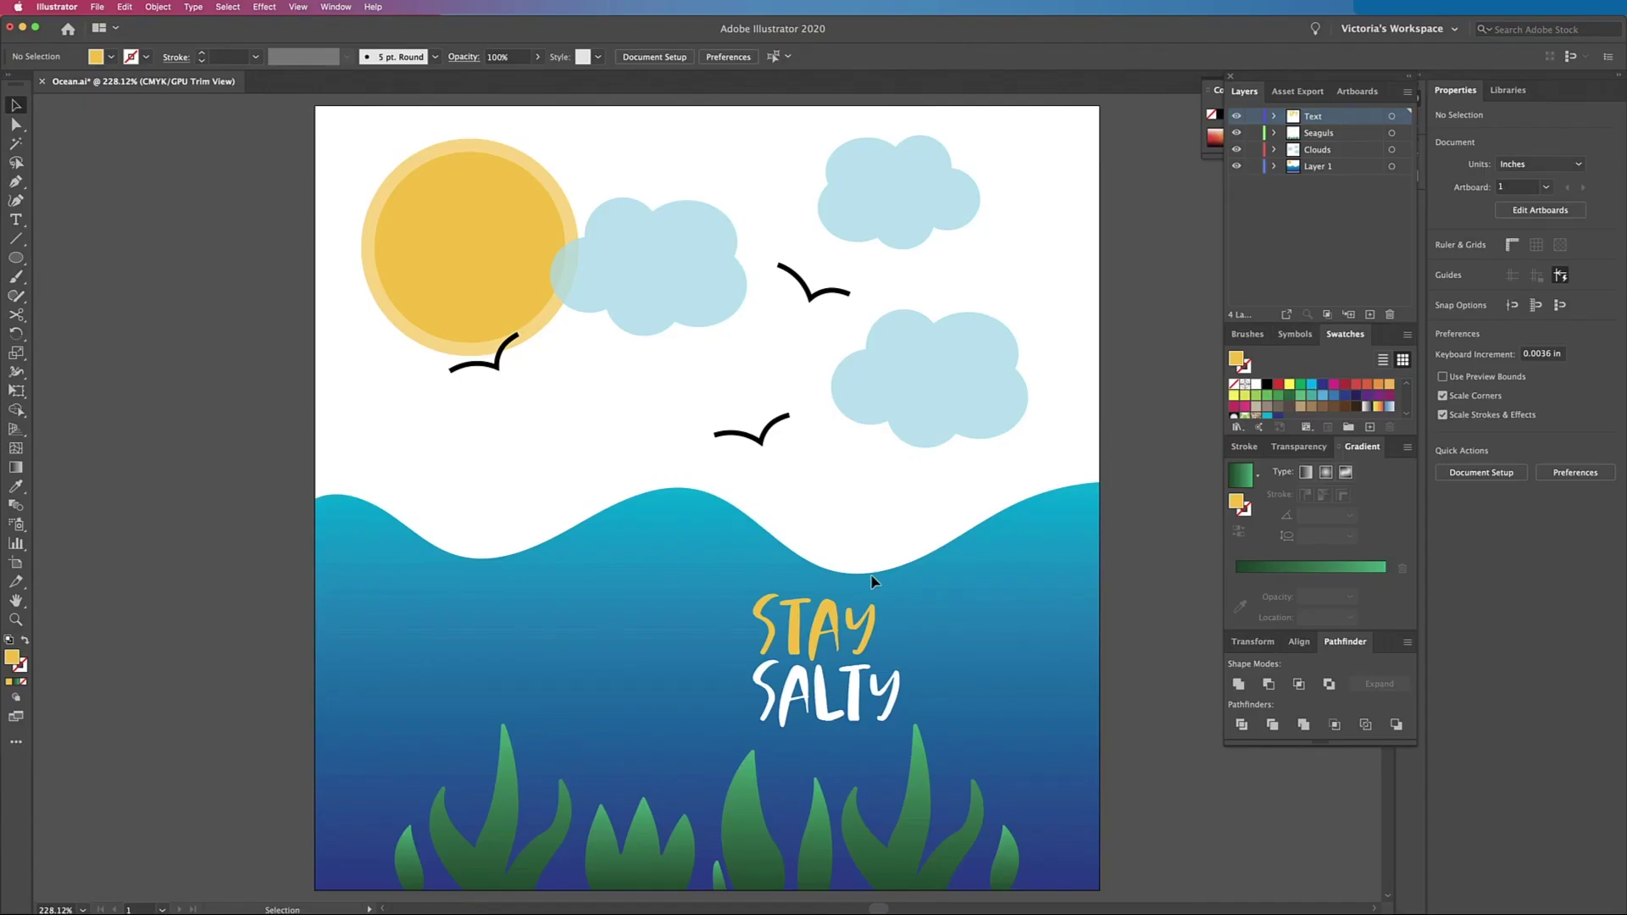
Step: Draw a light blue rectangle about 5.01 by 5.01 in on Layer 1, covering the whole artboard
{"action": "left_click", "coordinate": [12, 256]}
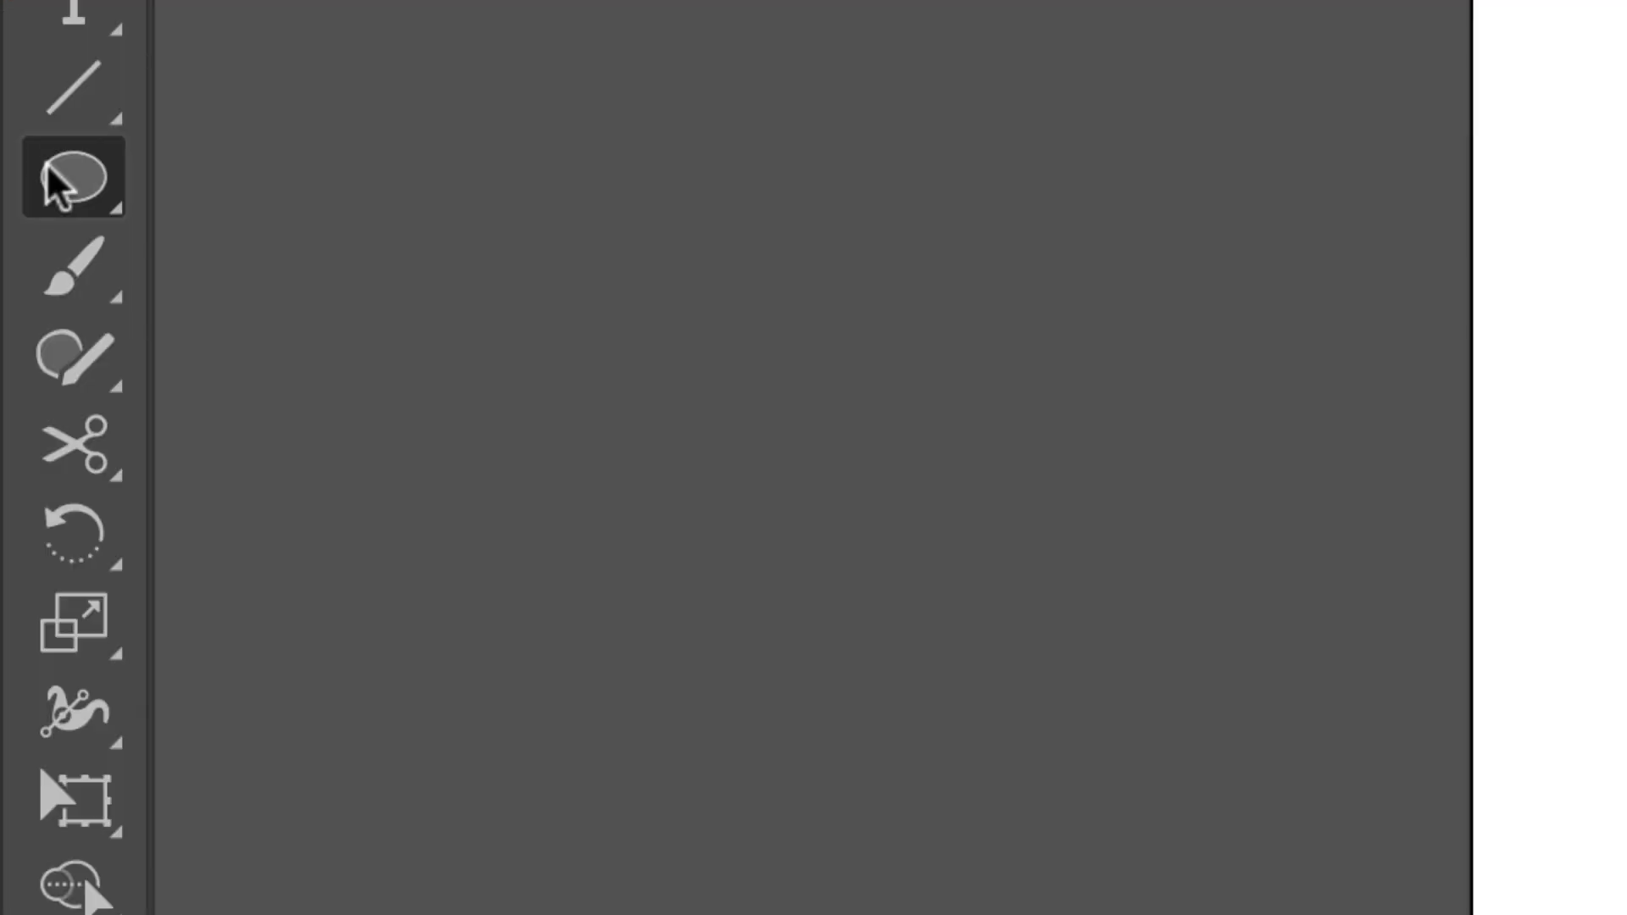
{"action": "left_click", "coordinate": [46, 162]}
{"action": "left_click", "coordinate": [385, 176]}
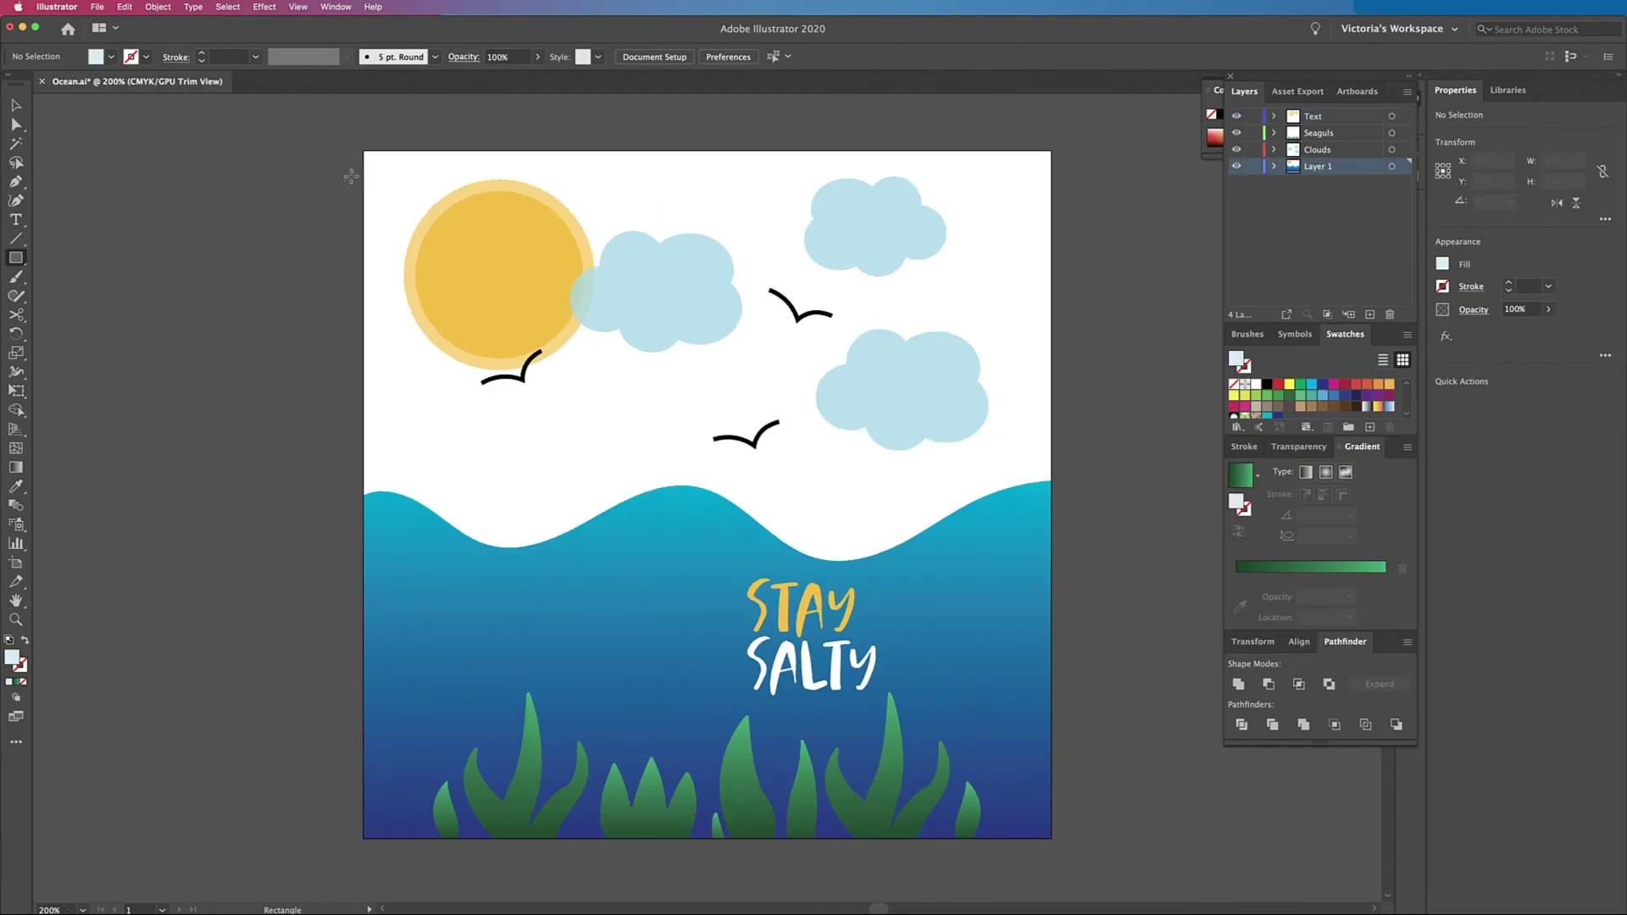
{"action": "left_click_drag", "start_coordinate": [364, 151], "coordinate": [1052, 839]}
{"action": "key", "text": "v"}
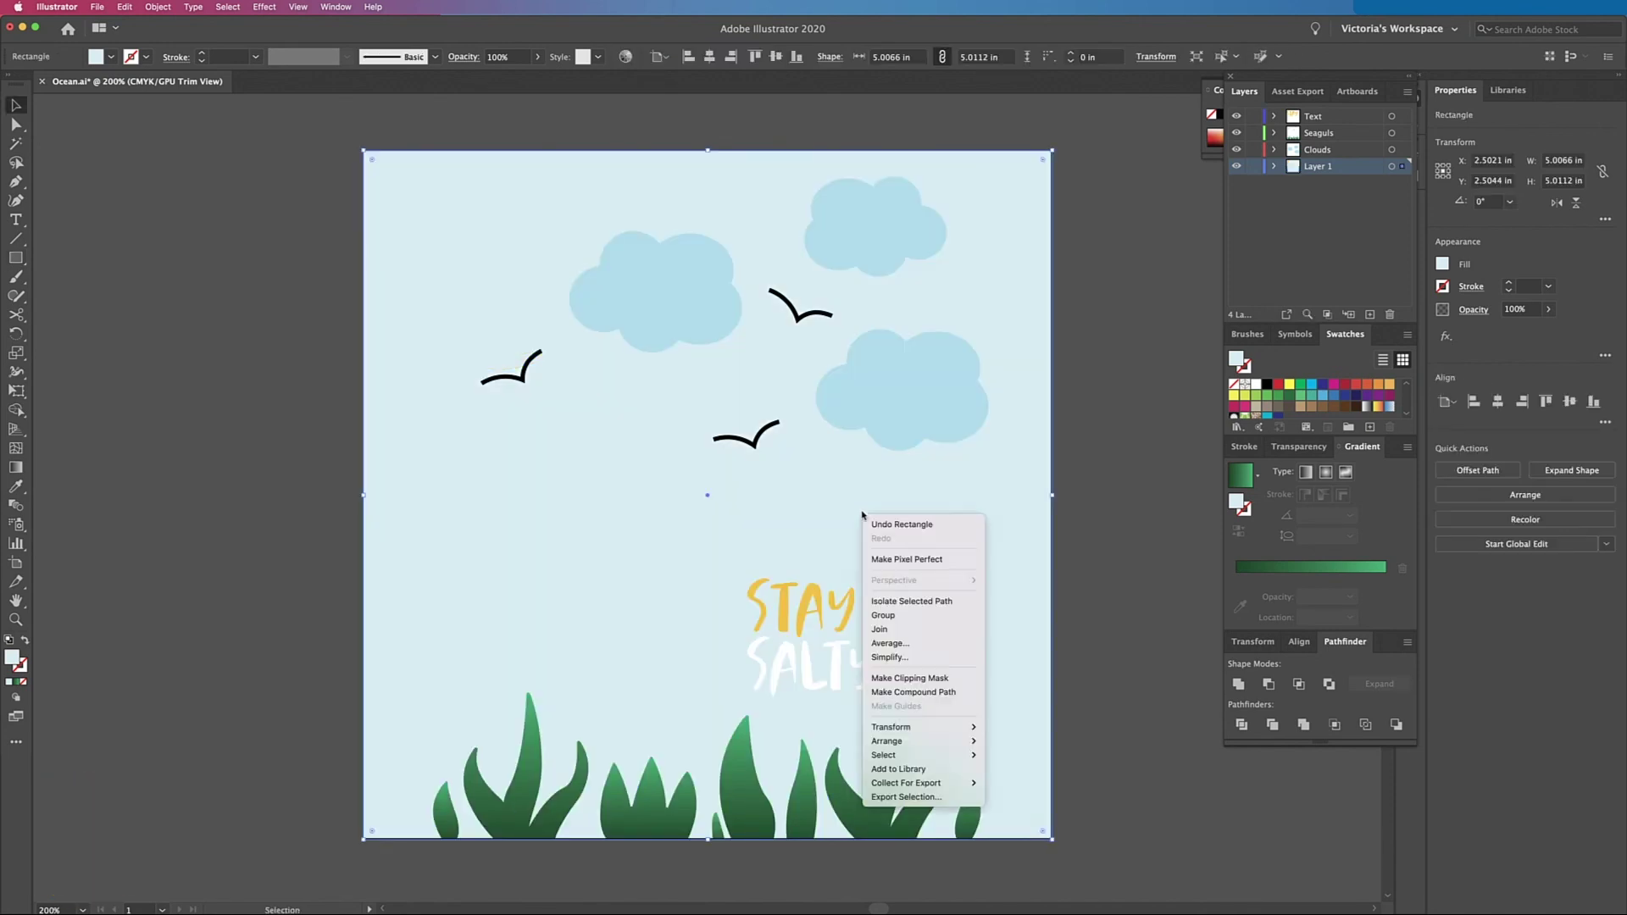
Step: Send the light blue background rectangle to the back, behind the sun and the wave
{"action": "right_click", "coordinate": [862, 517]}
{"action": "mouse_move", "coordinate": [921, 762]}
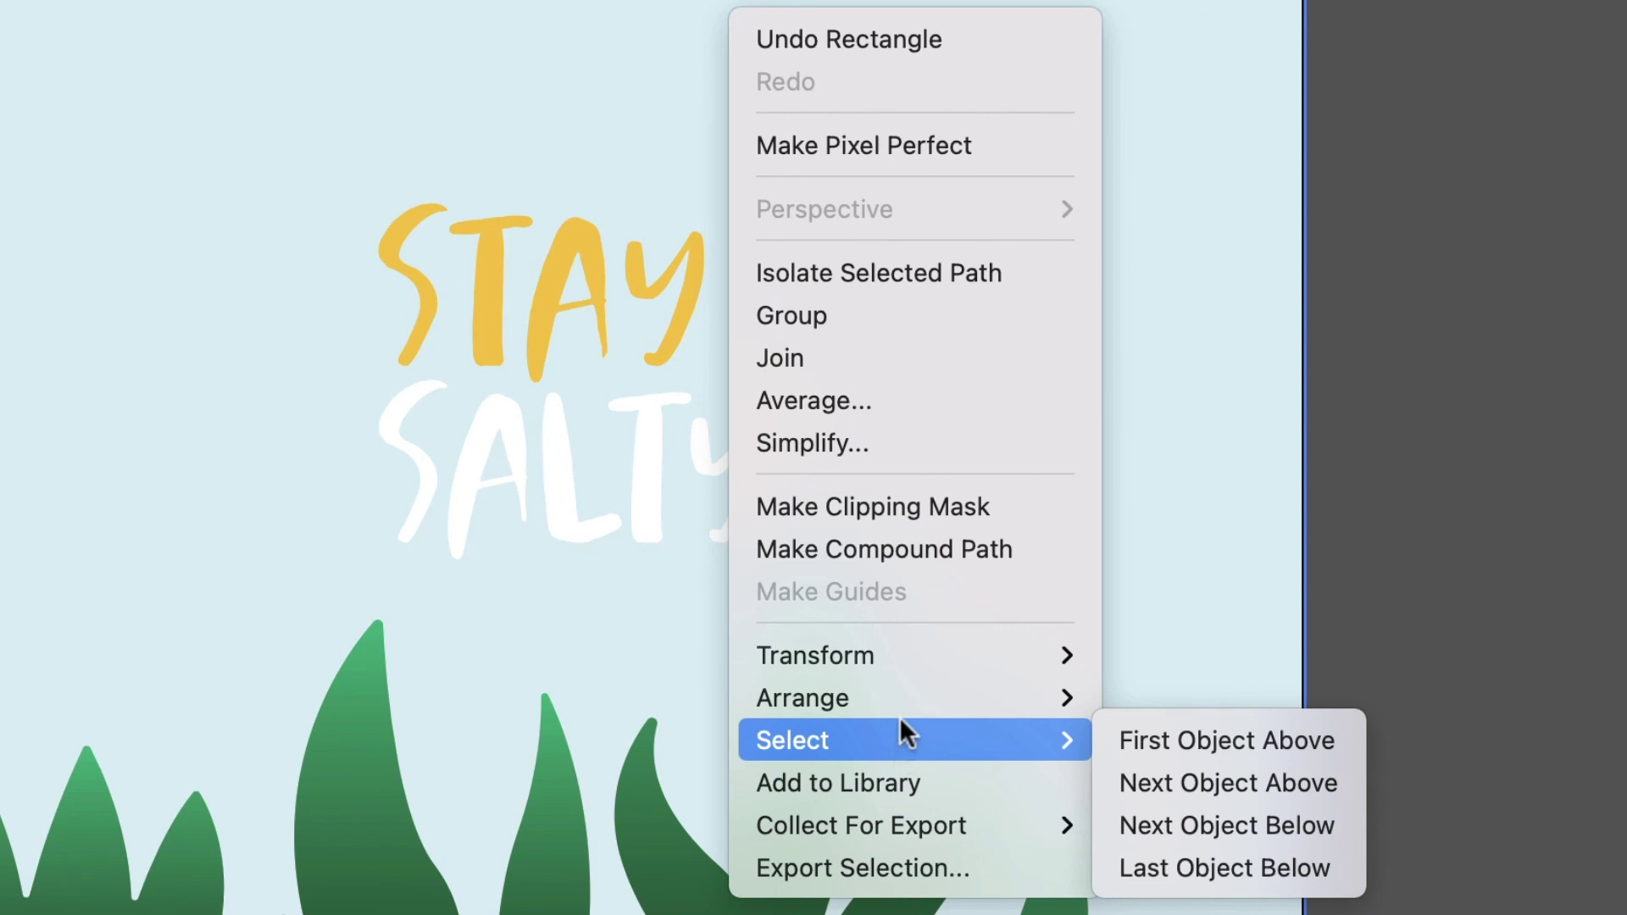
{"action": "mouse_move", "coordinate": [902, 709]}
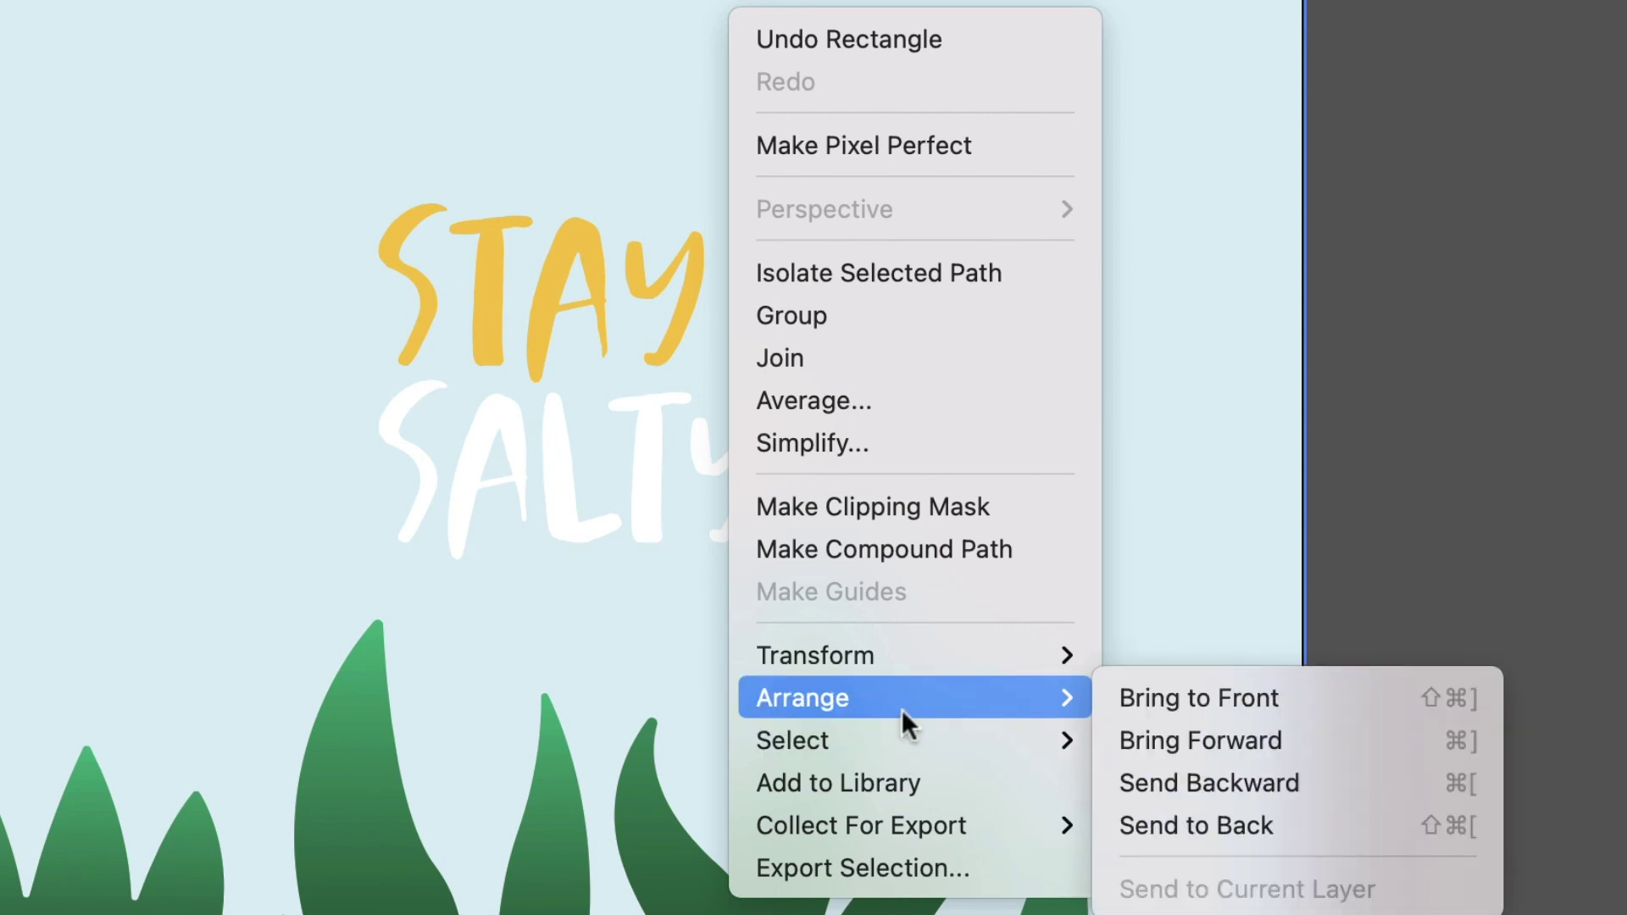
{"action": "left_click", "coordinate": [1282, 832]}
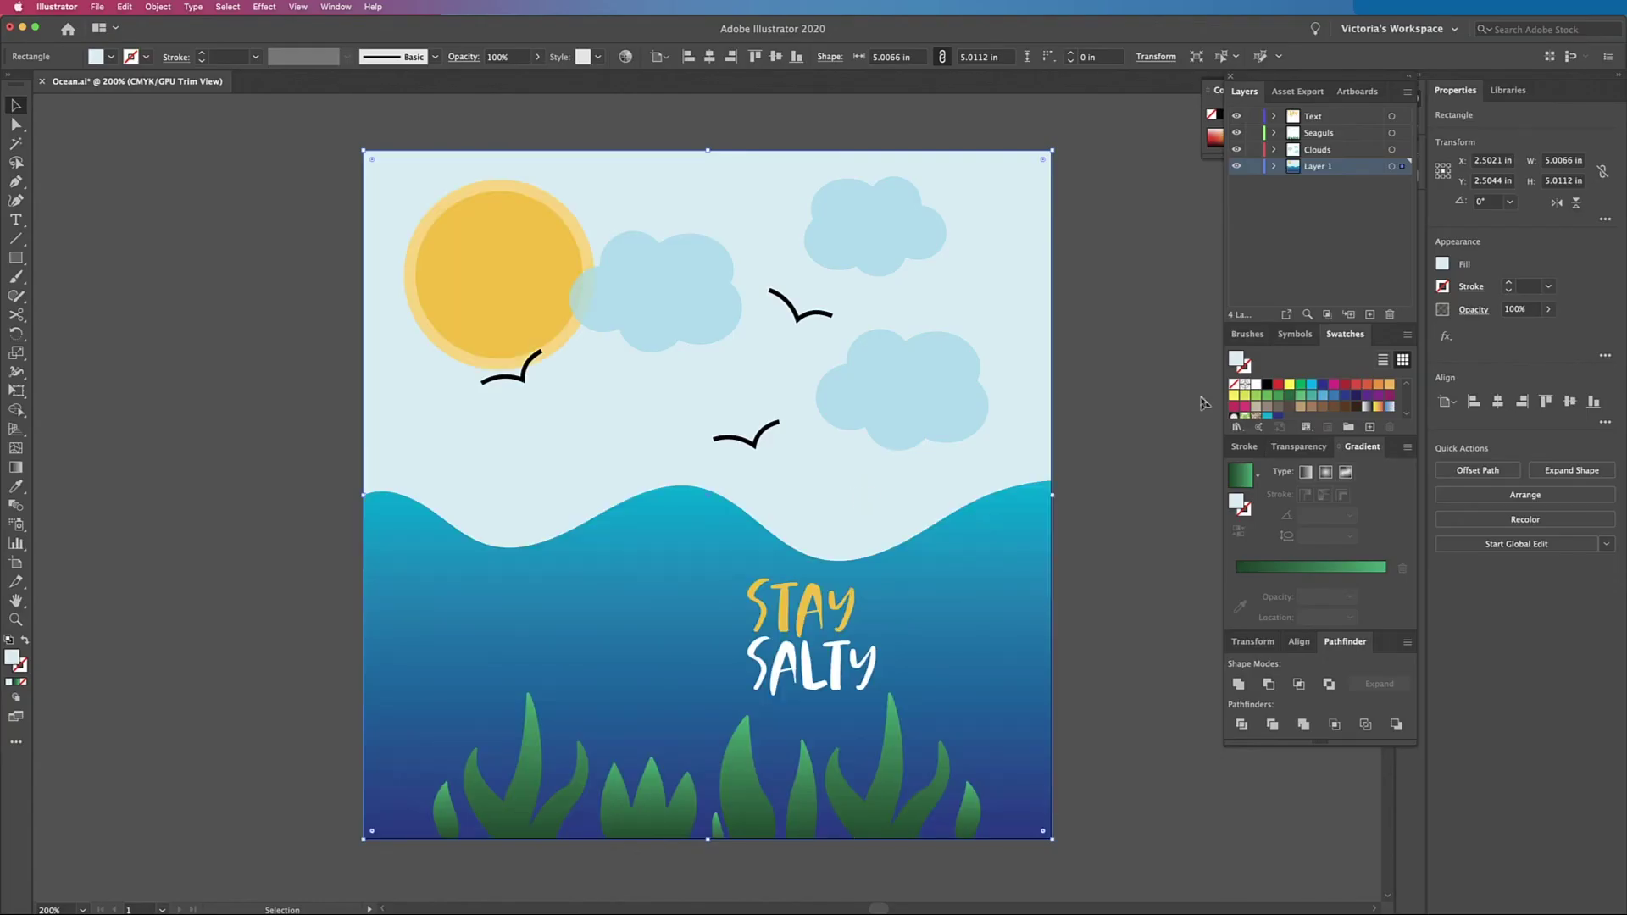
Step: Lighten the background rectangle's fill to a paler blue with the Color Picker and deselect it
{"action": "double_click", "coordinate": [1238, 362]}
{"action": "left_click", "coordinate": [570, 345]}
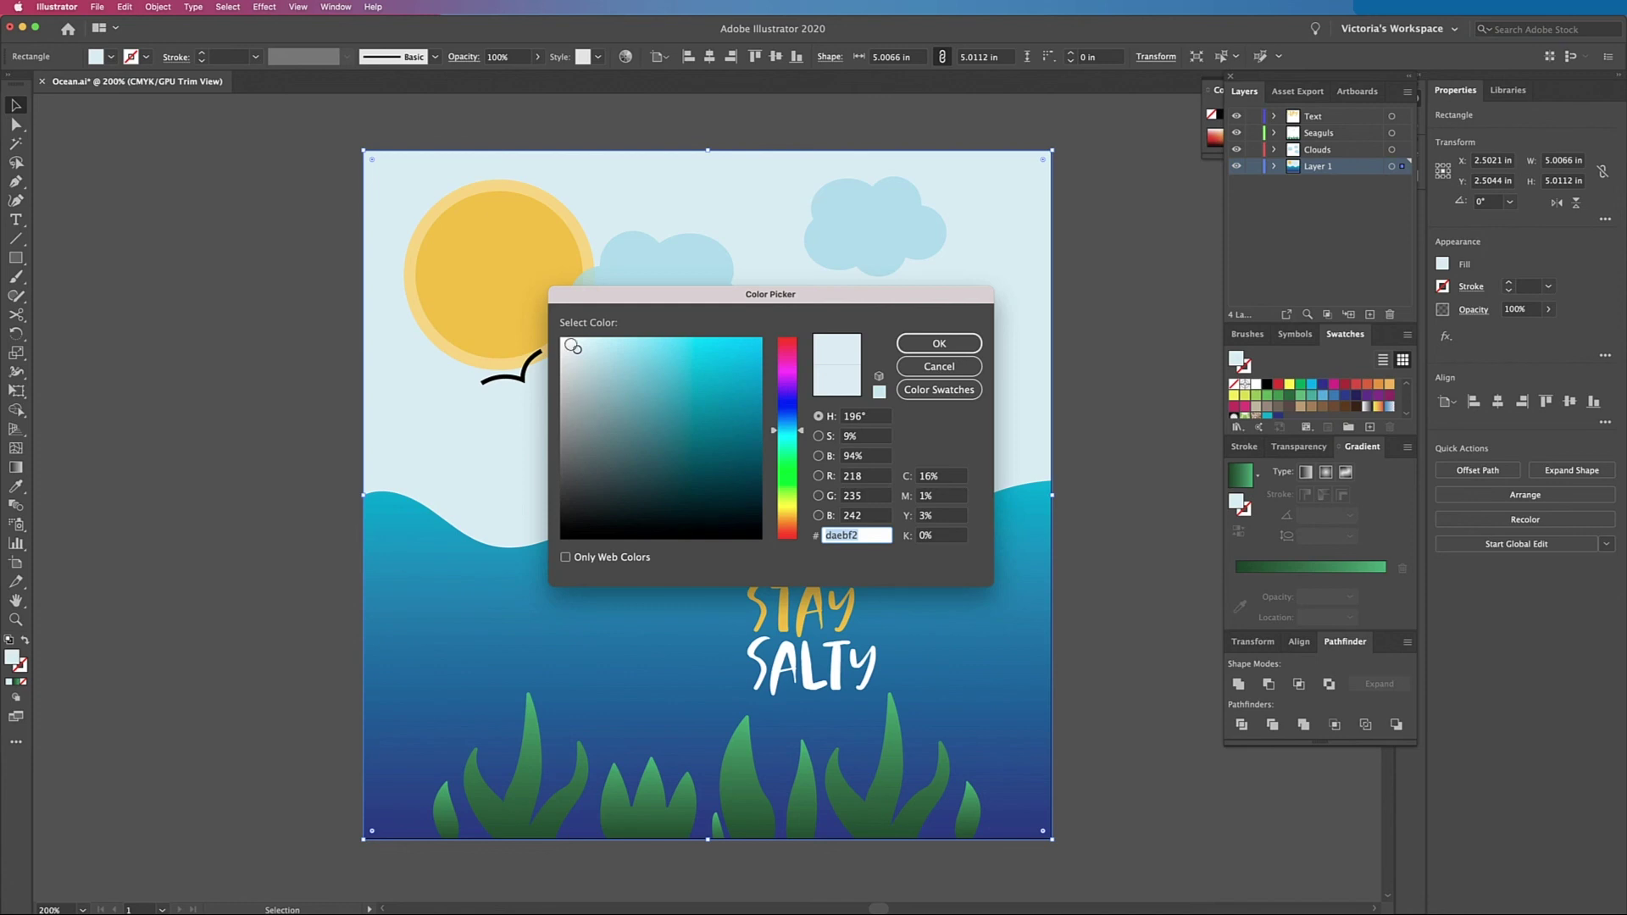
{"action": "left_click", "coordinate": [939, 343]}
{"action": "left_click", "coordinate": [1115, 414]}
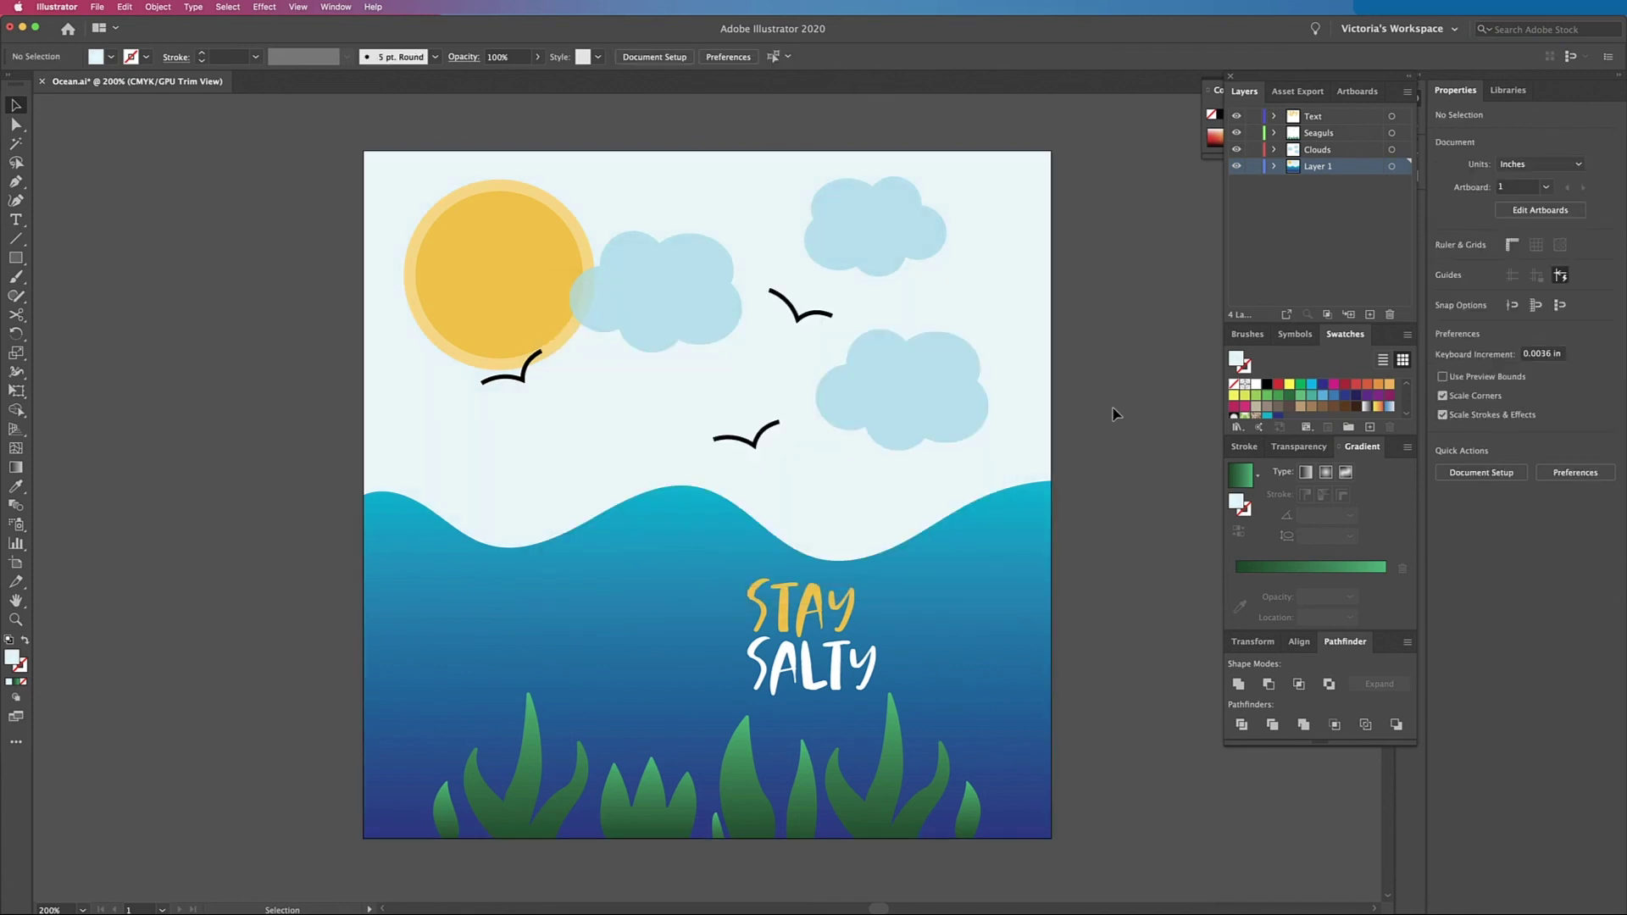